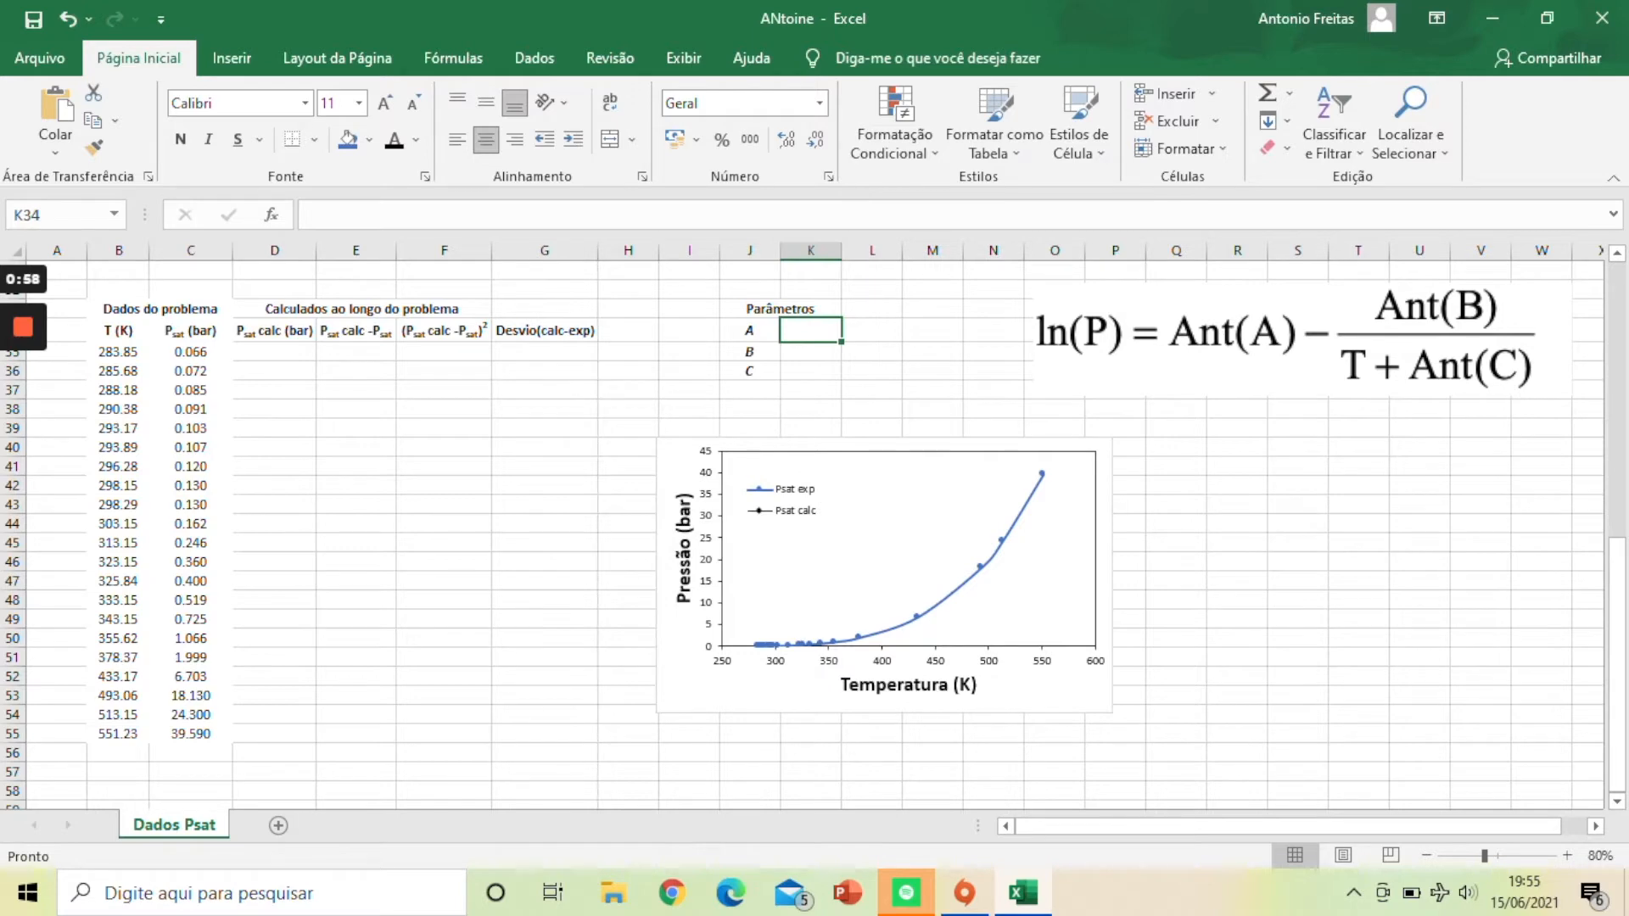
Step: Enter the initial Antoine parameter estimates: A = 15, B = 3000 and C = -20
text(15)
key(Return)
text(3000)
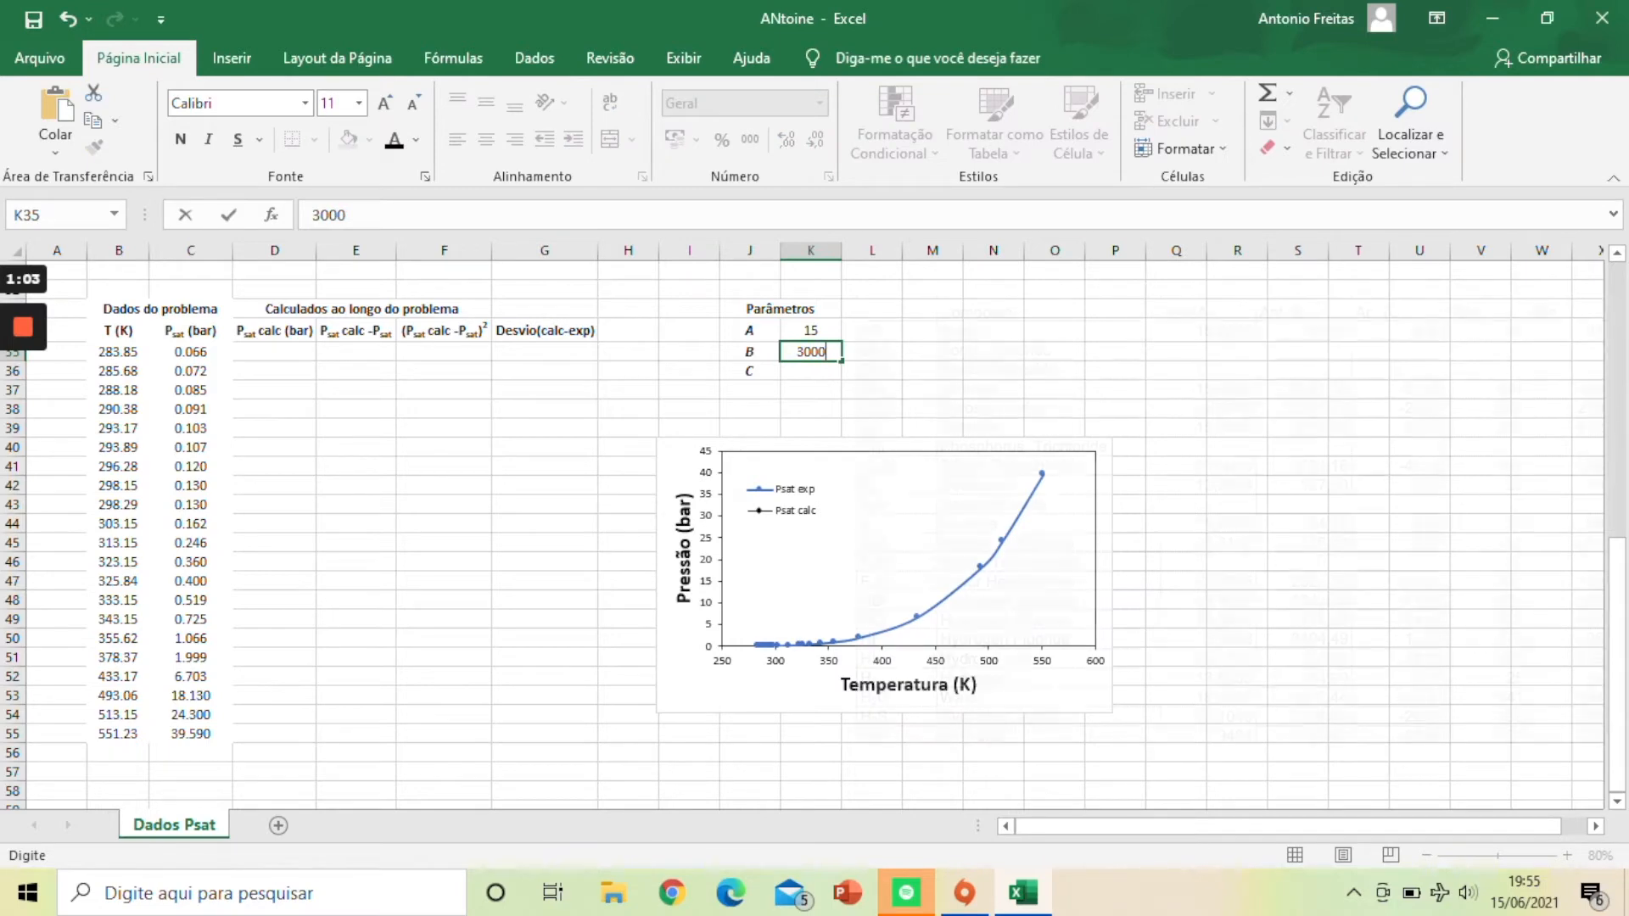
key(Return)
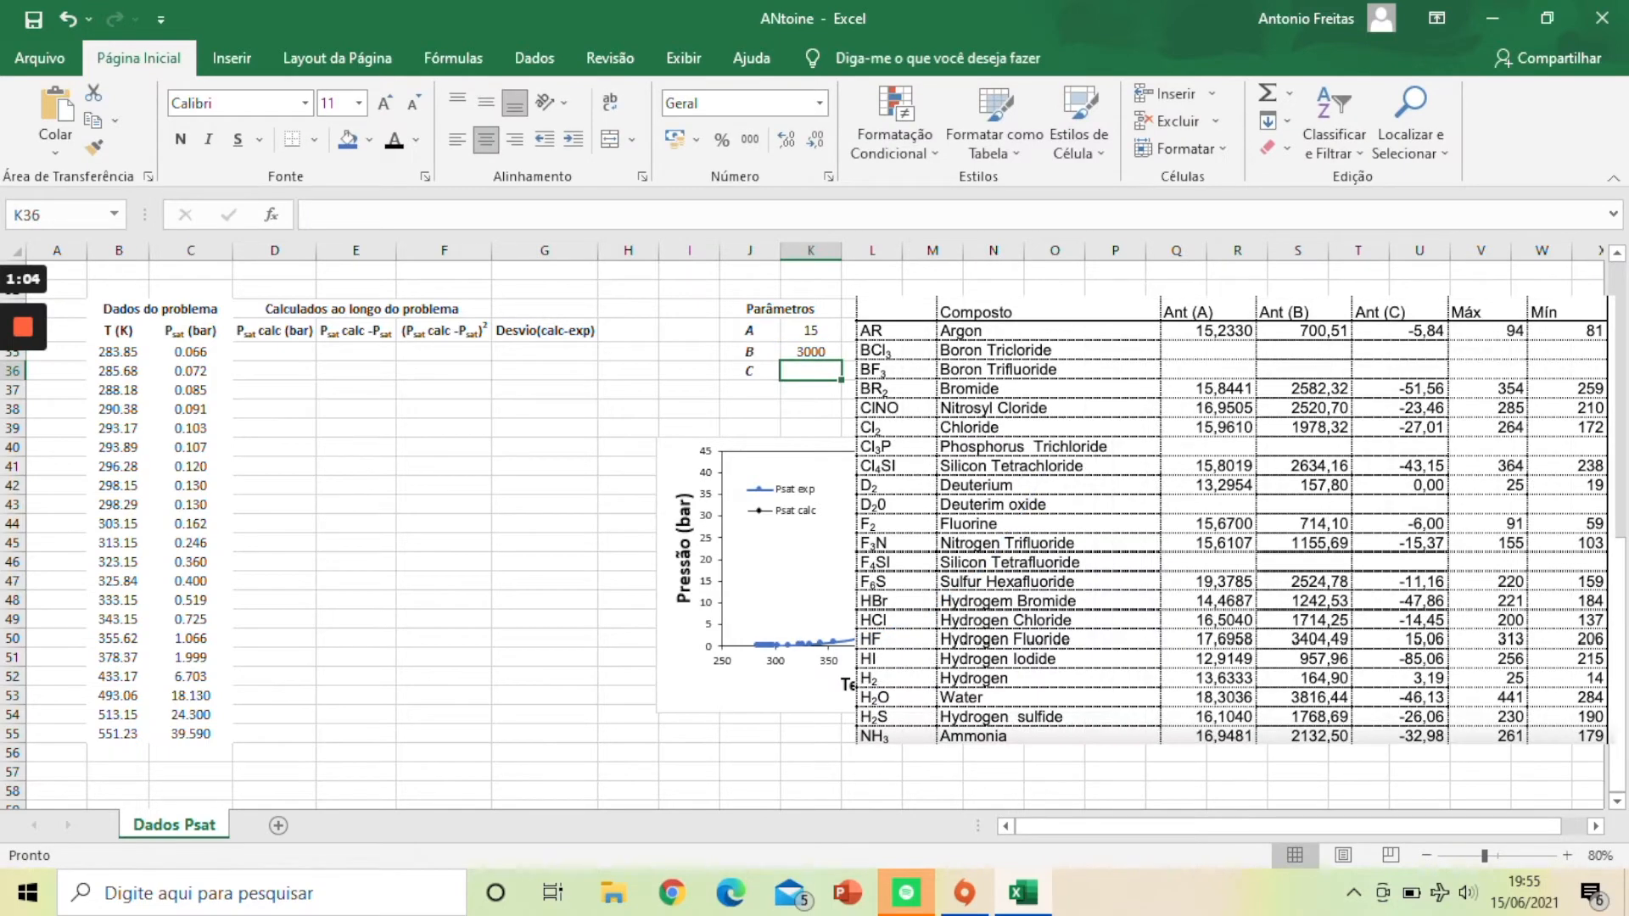
text(-20)
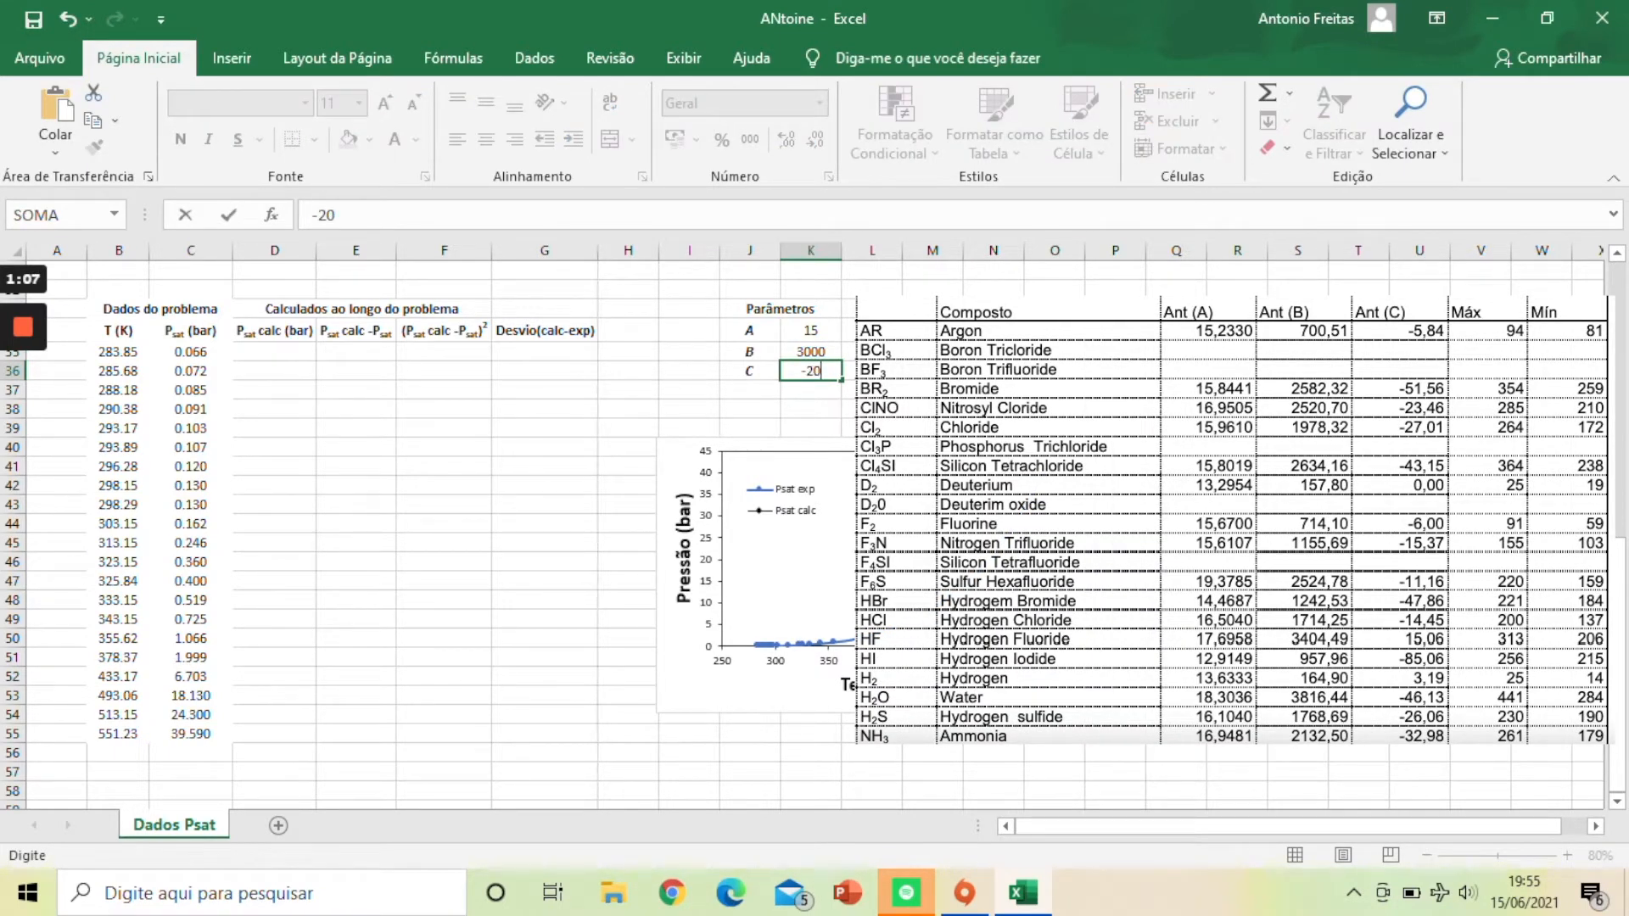
key(Return)
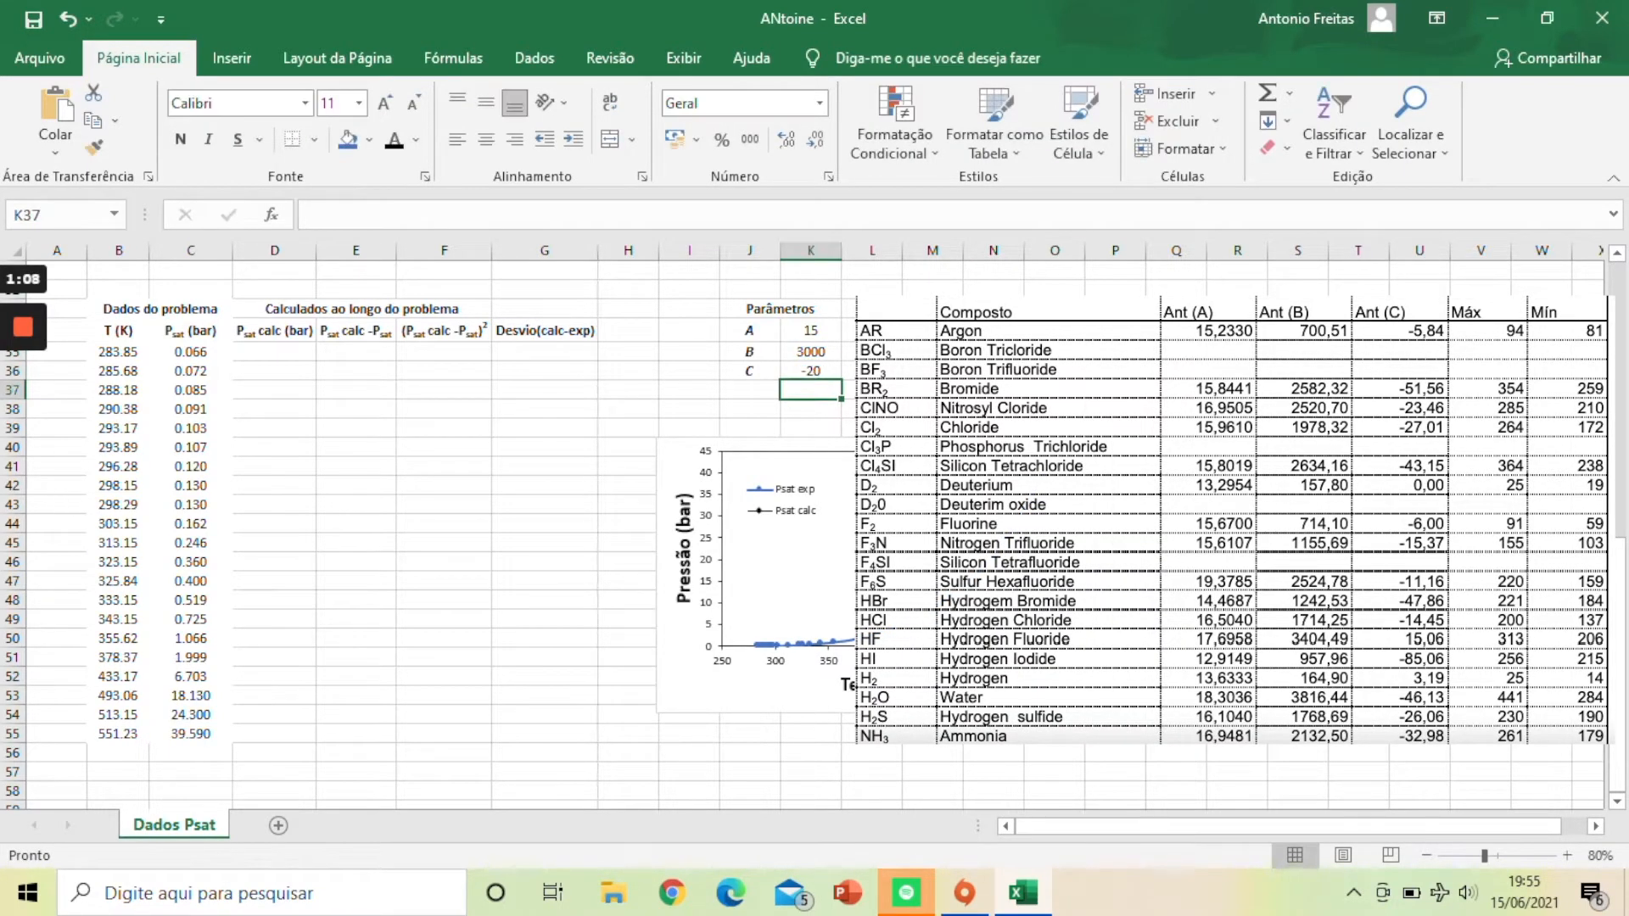
drag(749, 331, 810, 372)
click(849, 331)
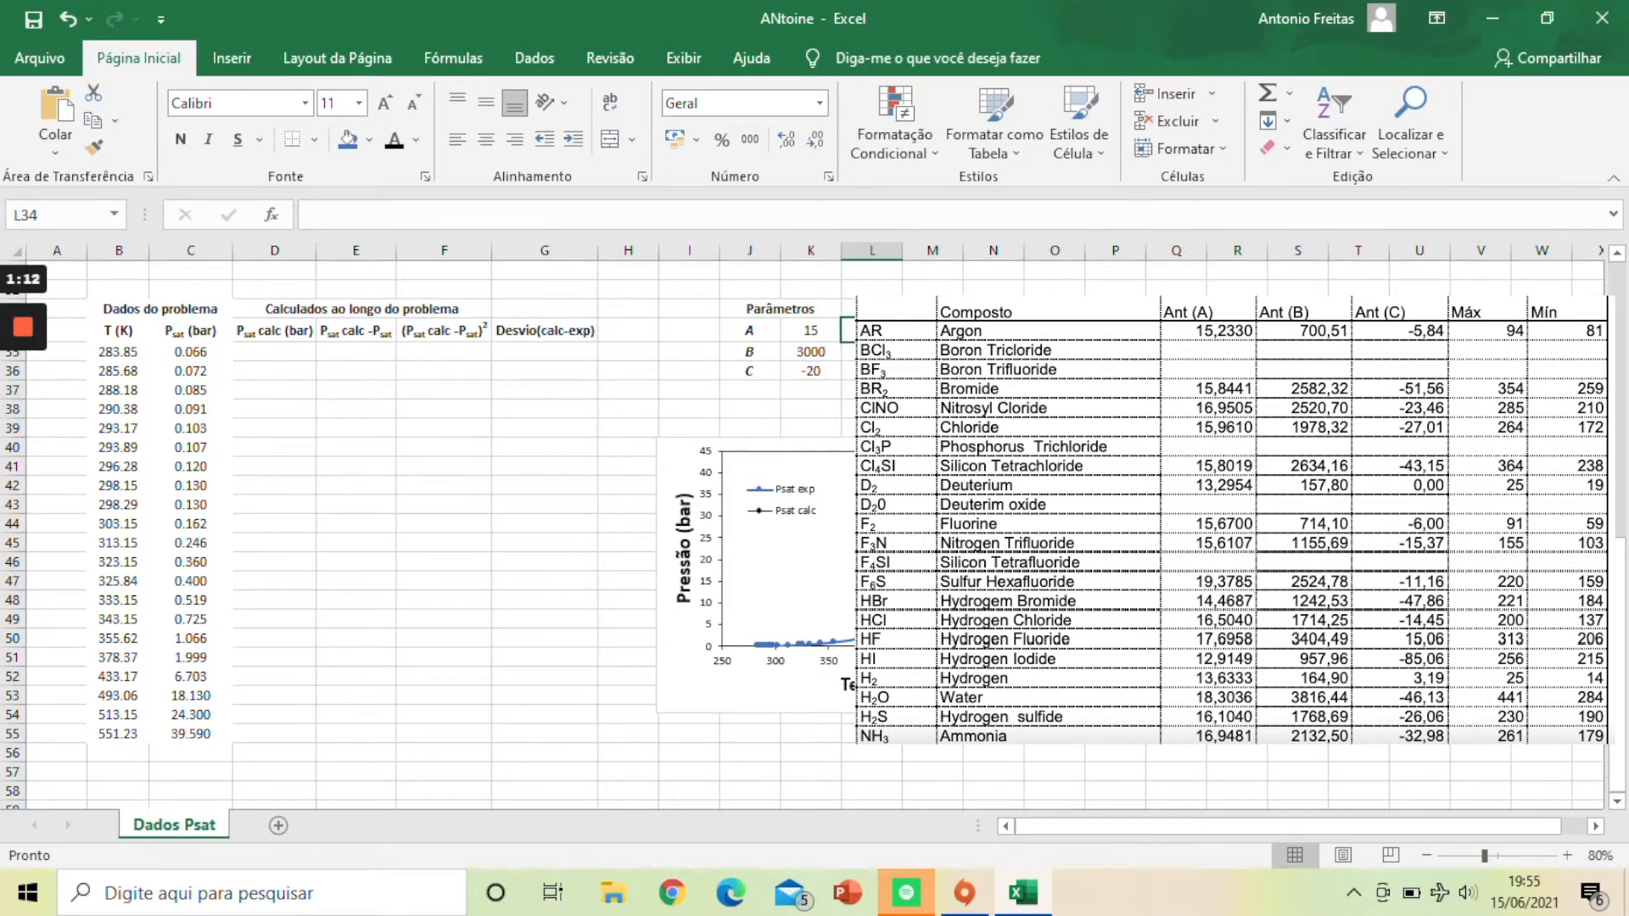
Step: Calculate Psat calc in D35 with =EXP($K$34-$K$35/(B35+K36)) and fill the formula down to D55
click(274, 352)
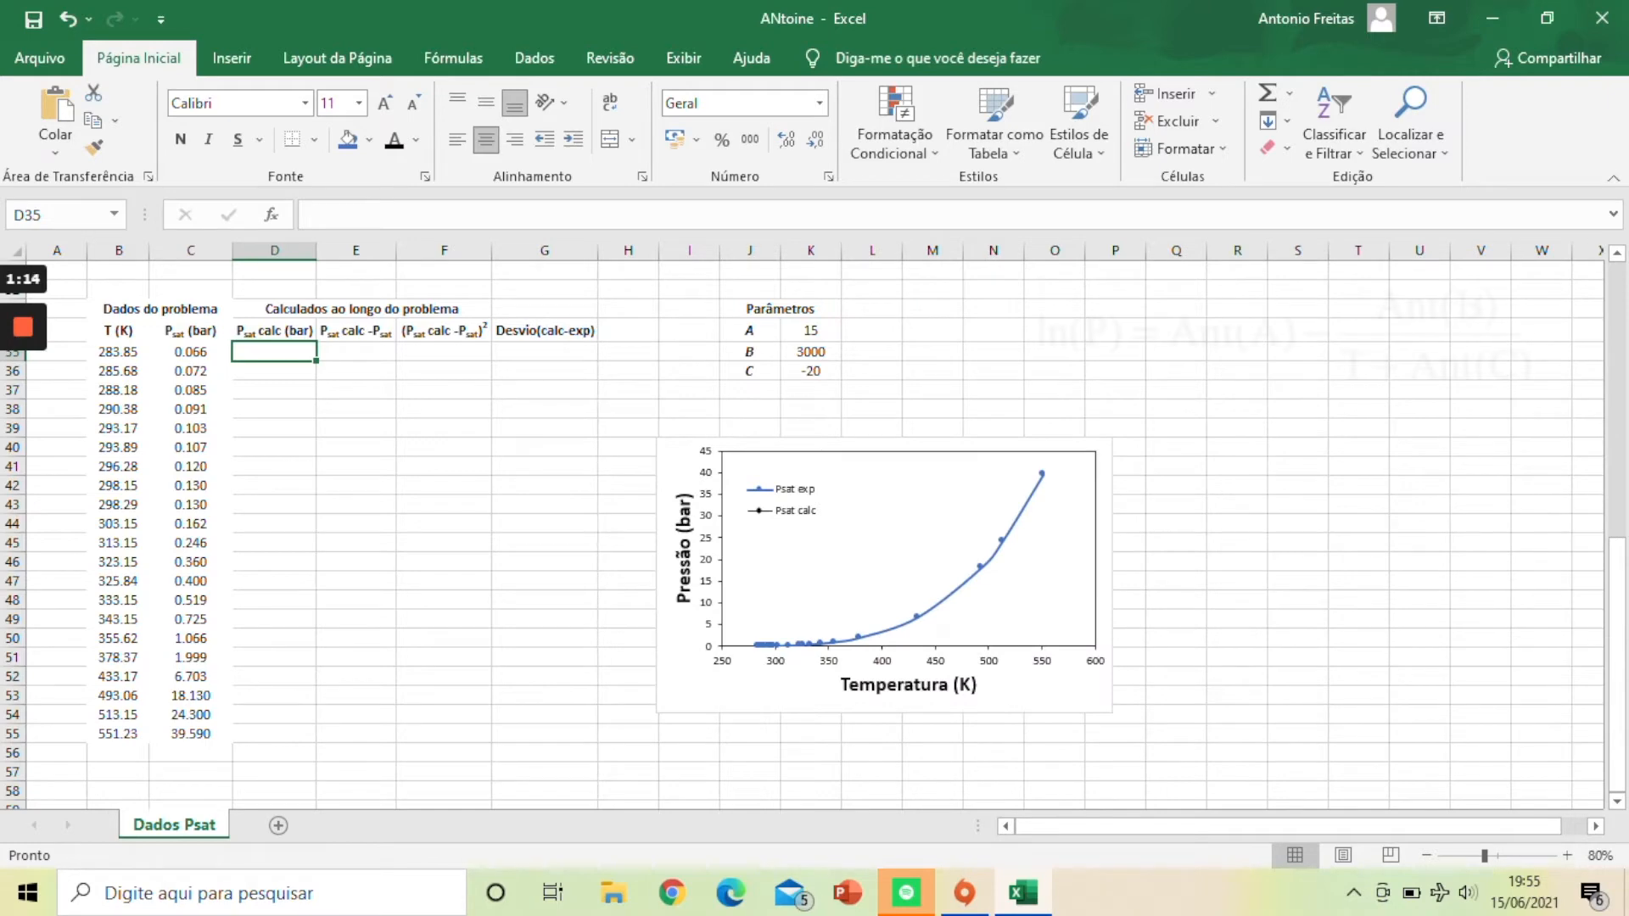
text(=exp)
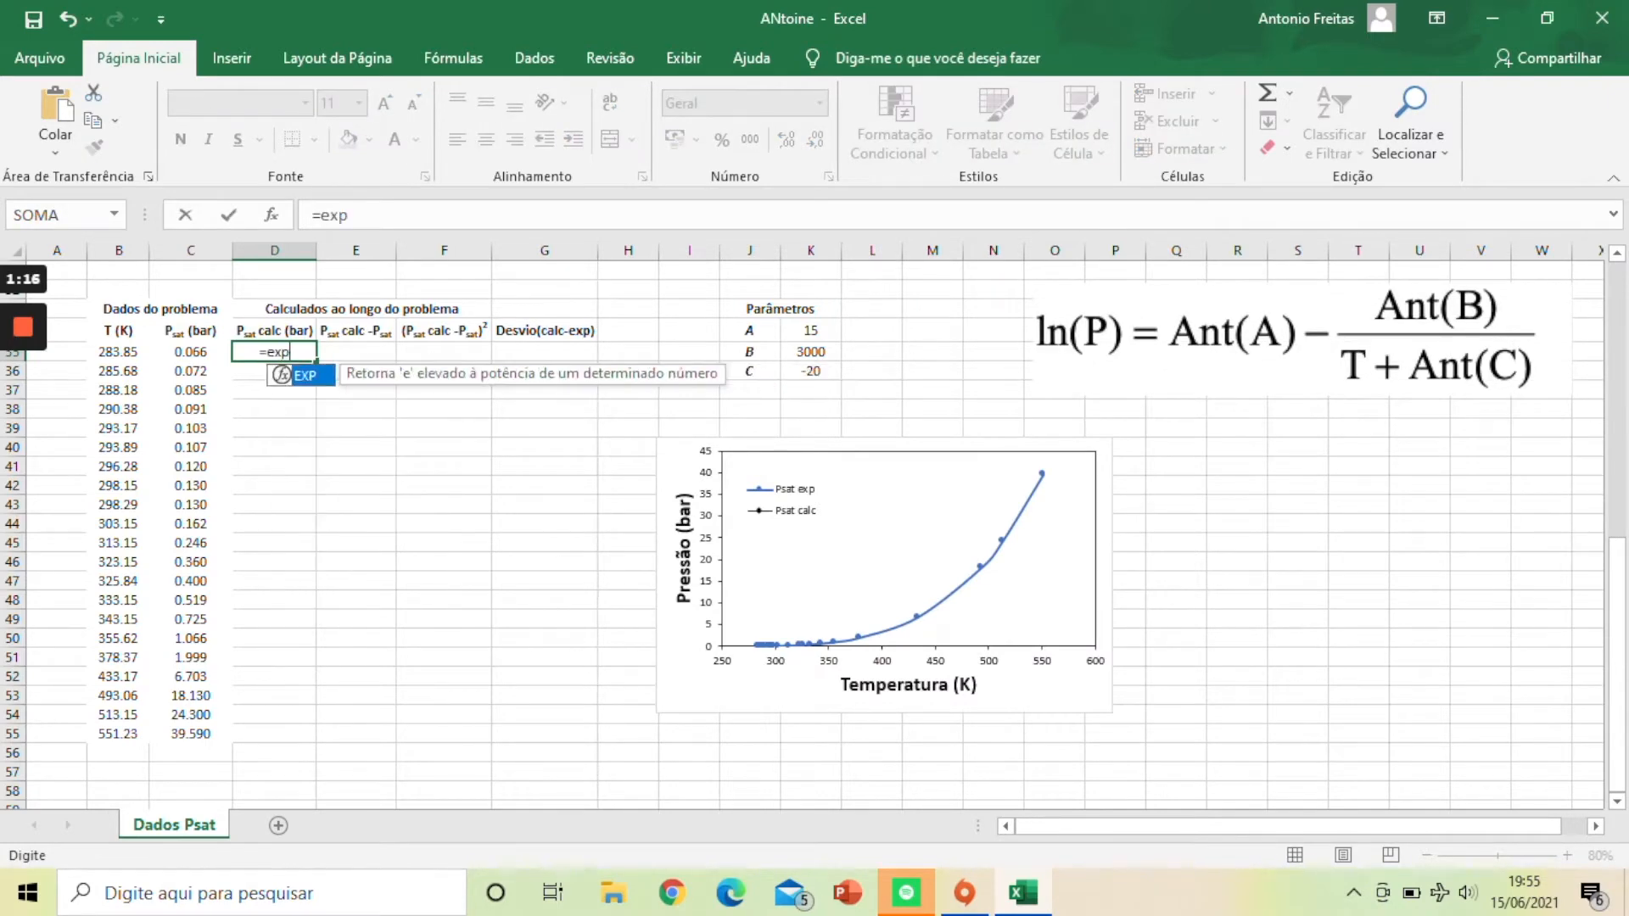
text(()
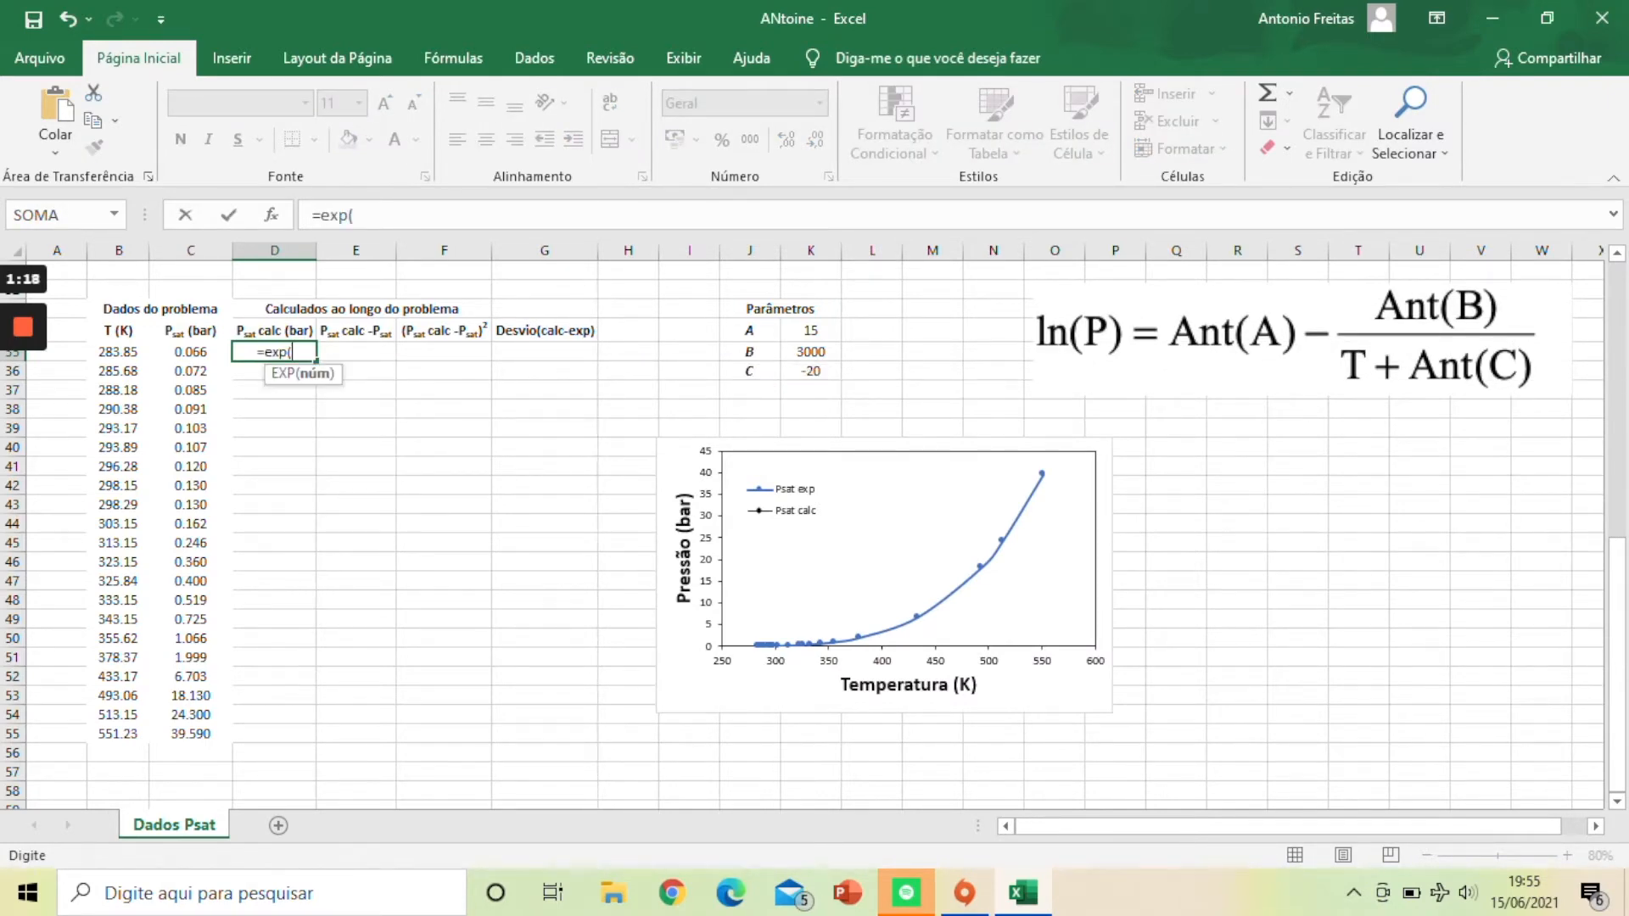
click(810, 331)
click(382, 216)
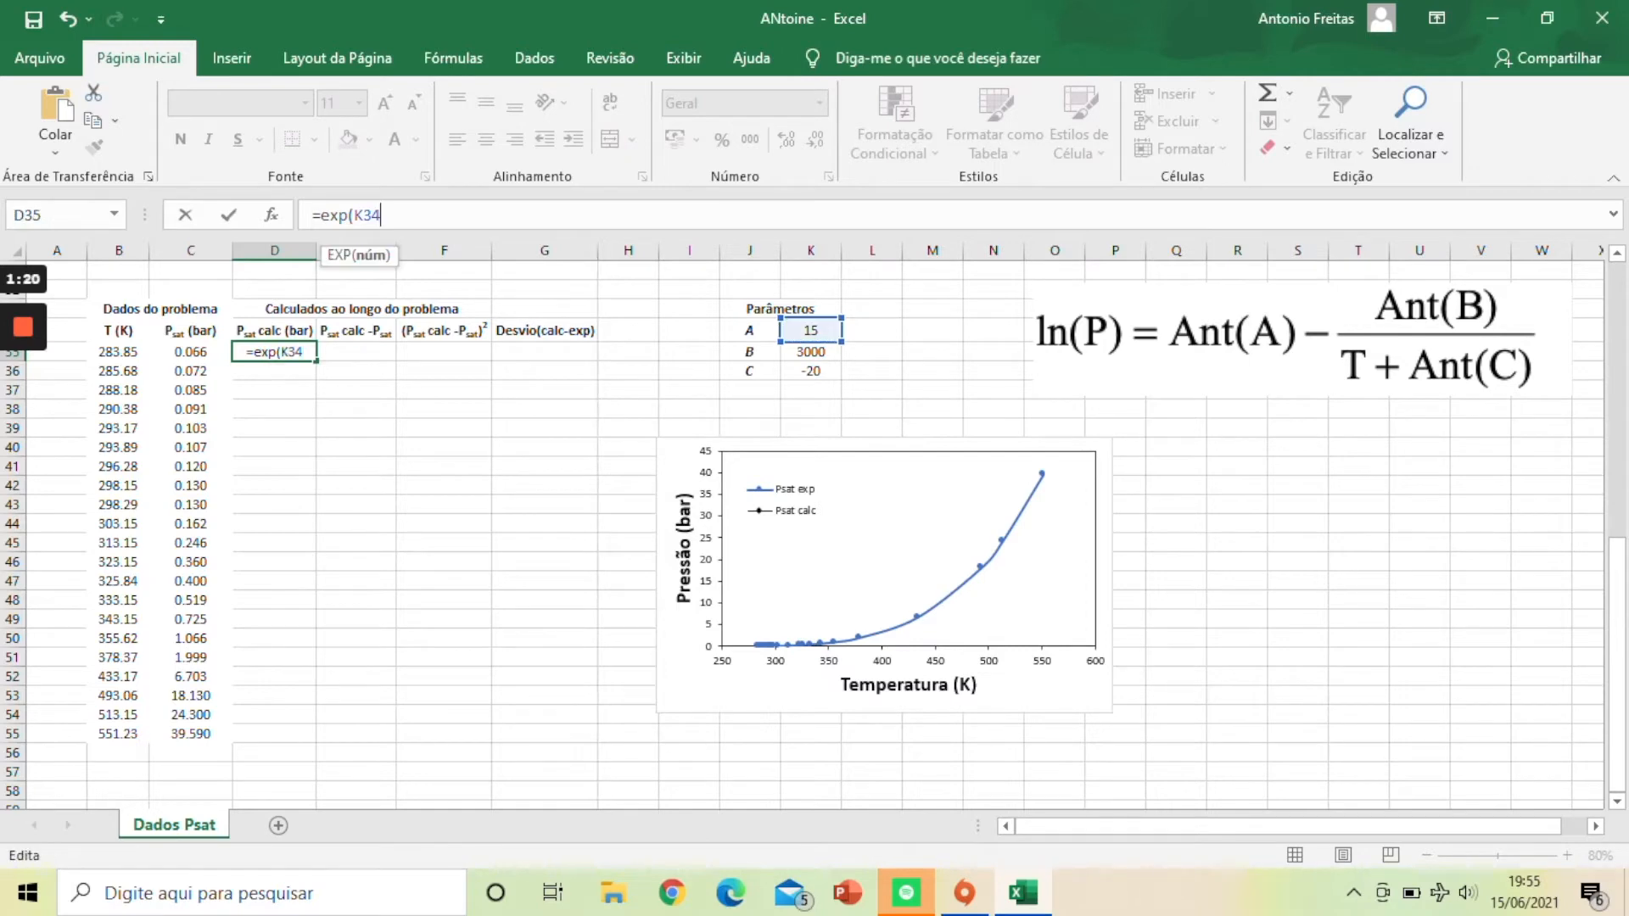
key(F4)
text(-)
click(811, 352)
click(421, 215)
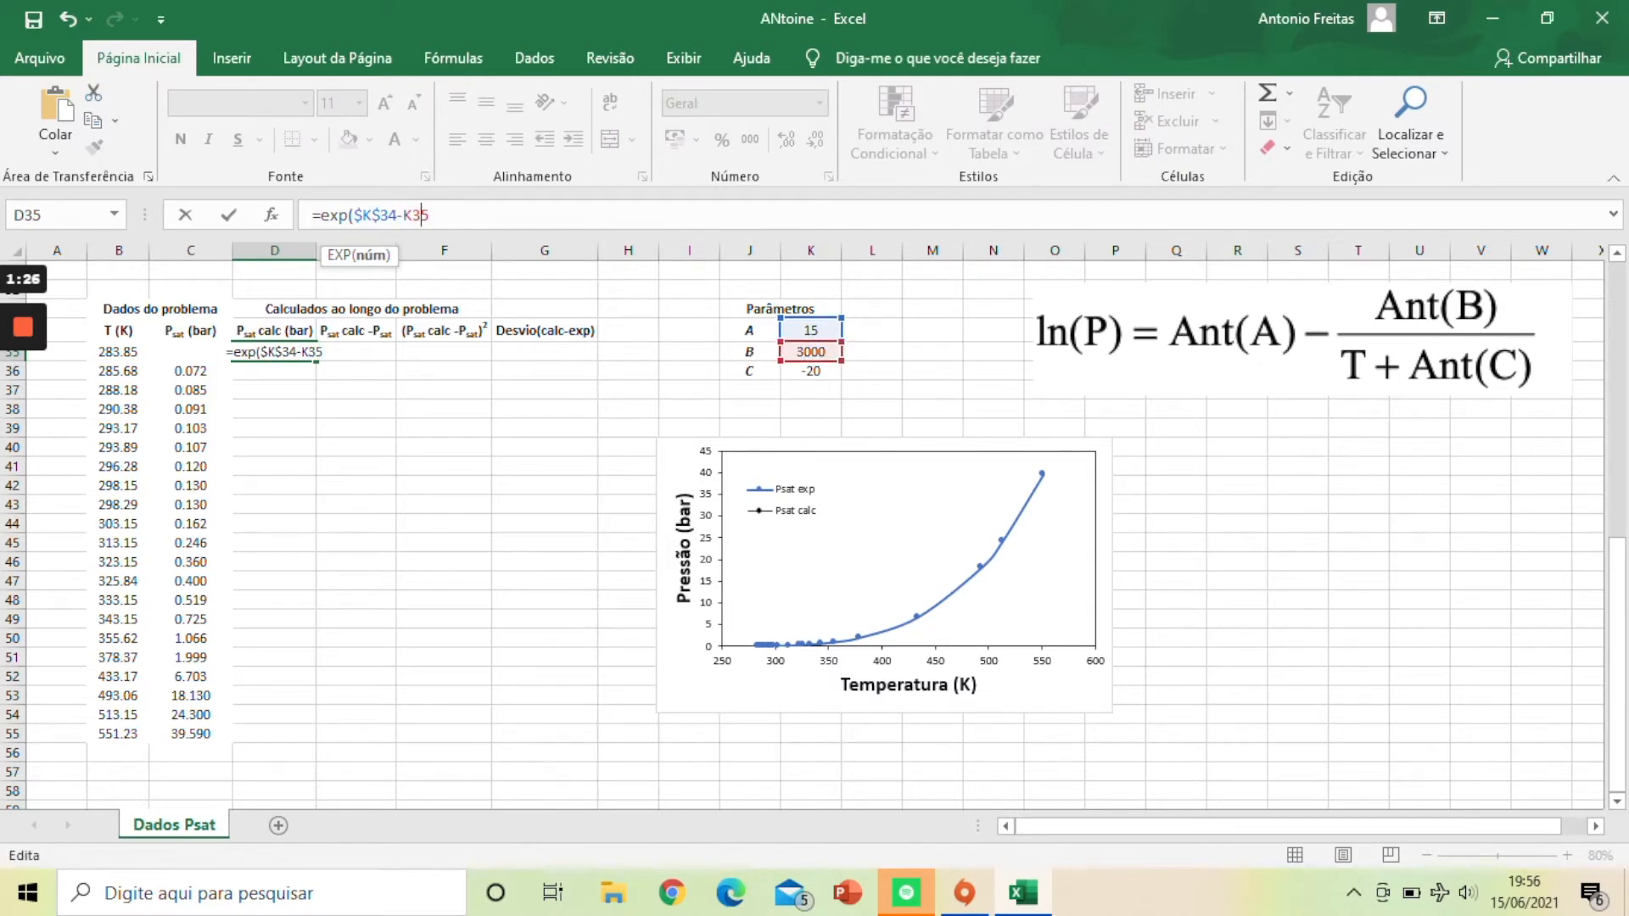
key(F4)
text(/()
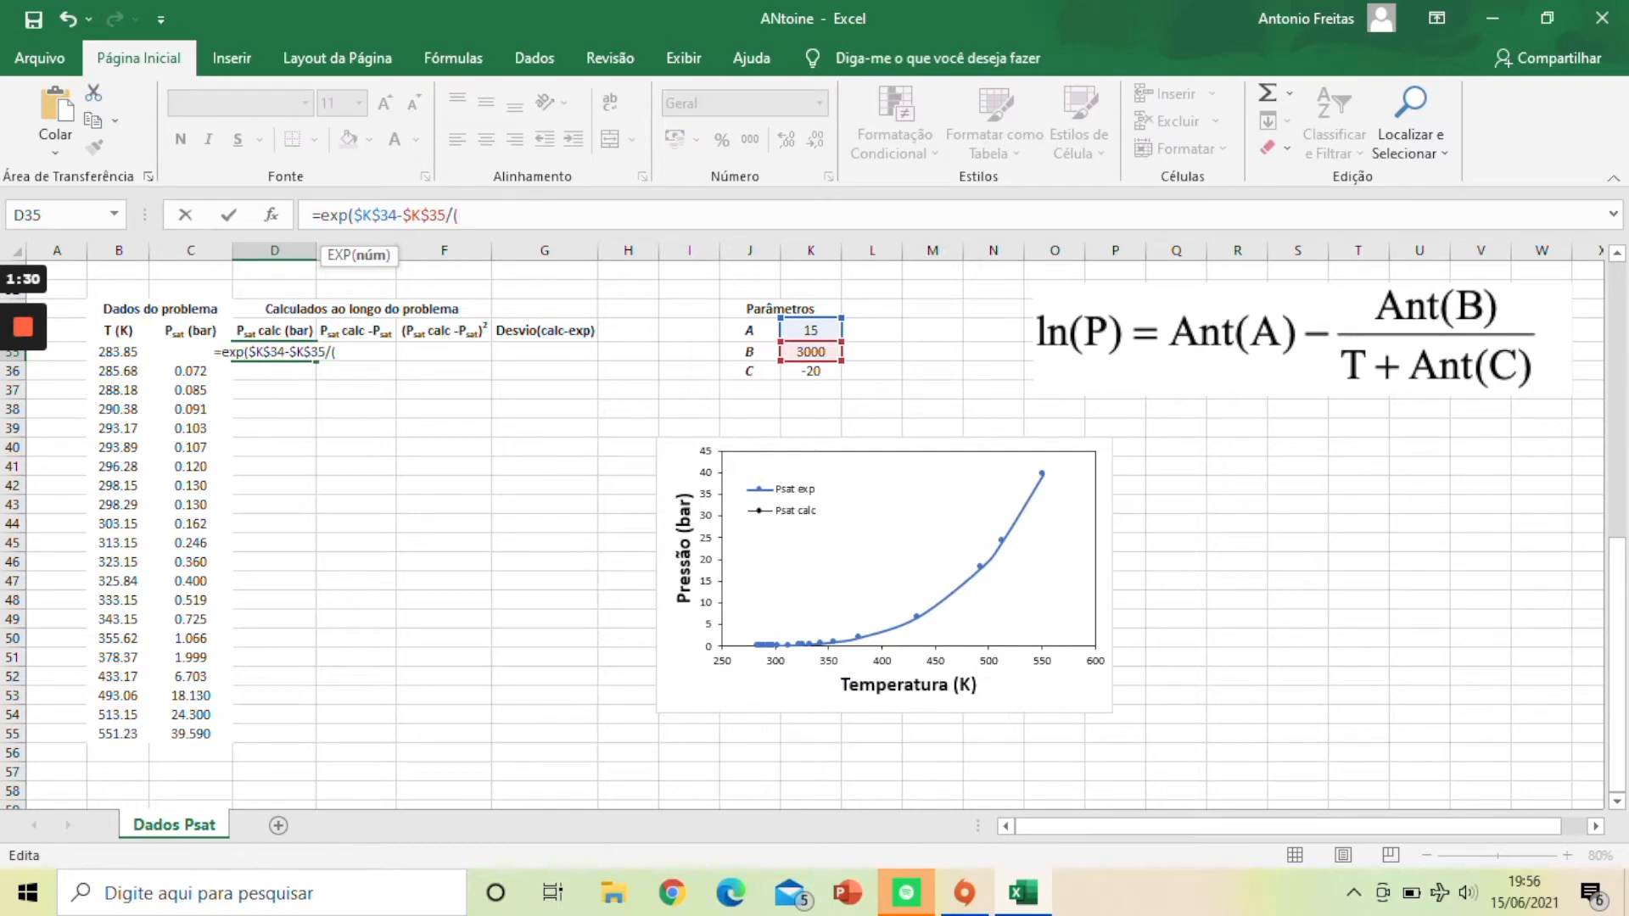
click(118, 352)
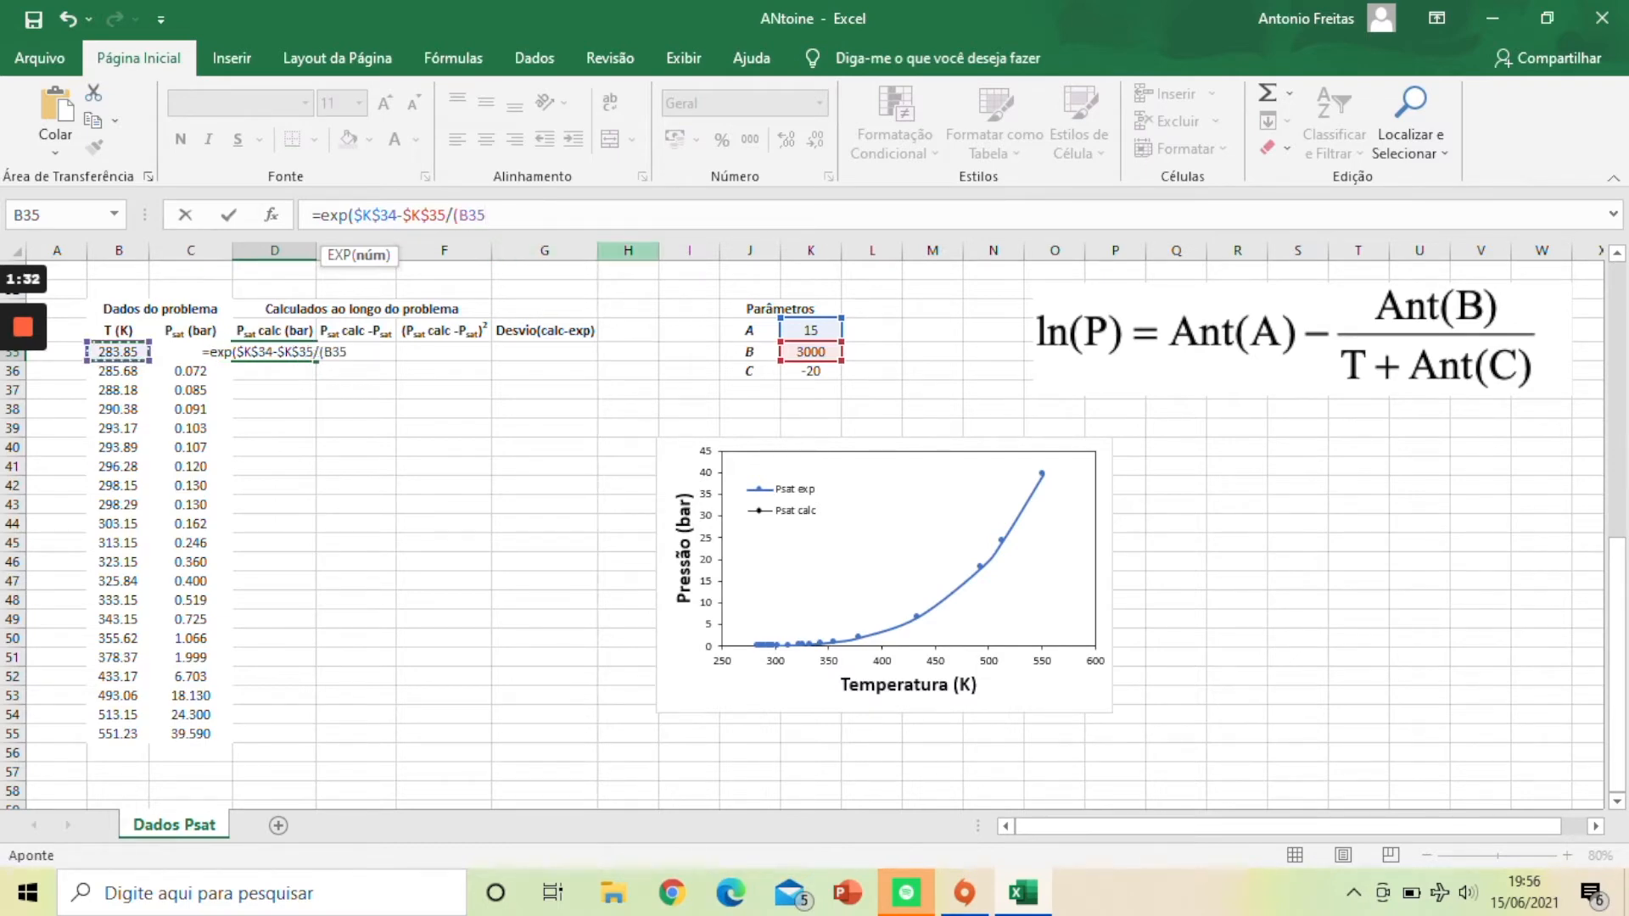
text(+)
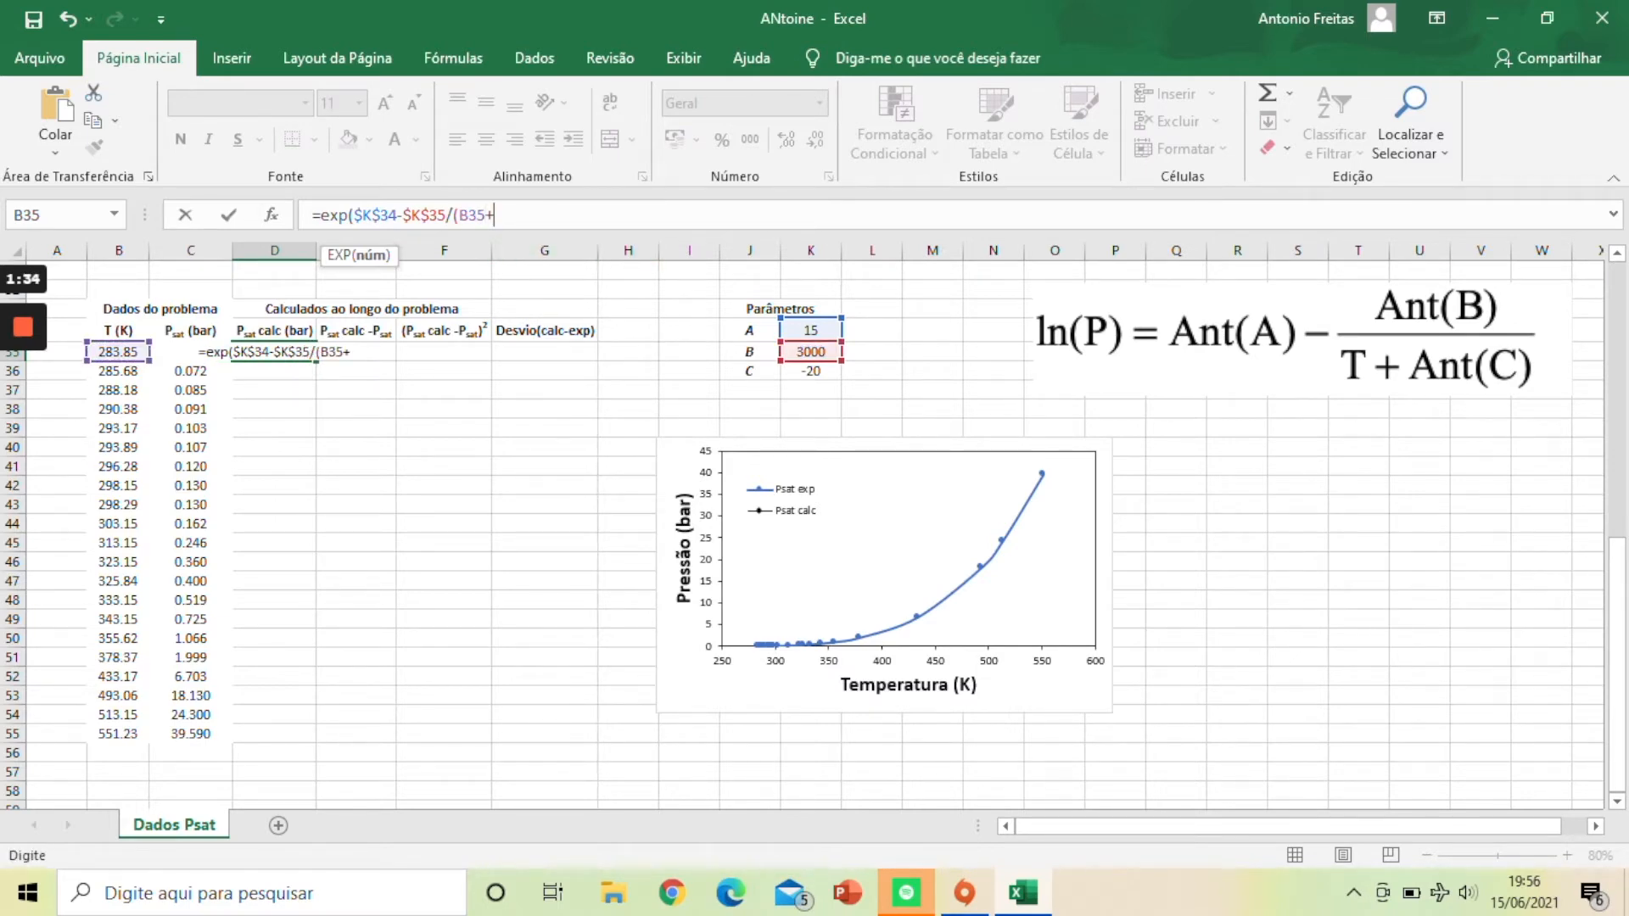
click(810, 372)
text())
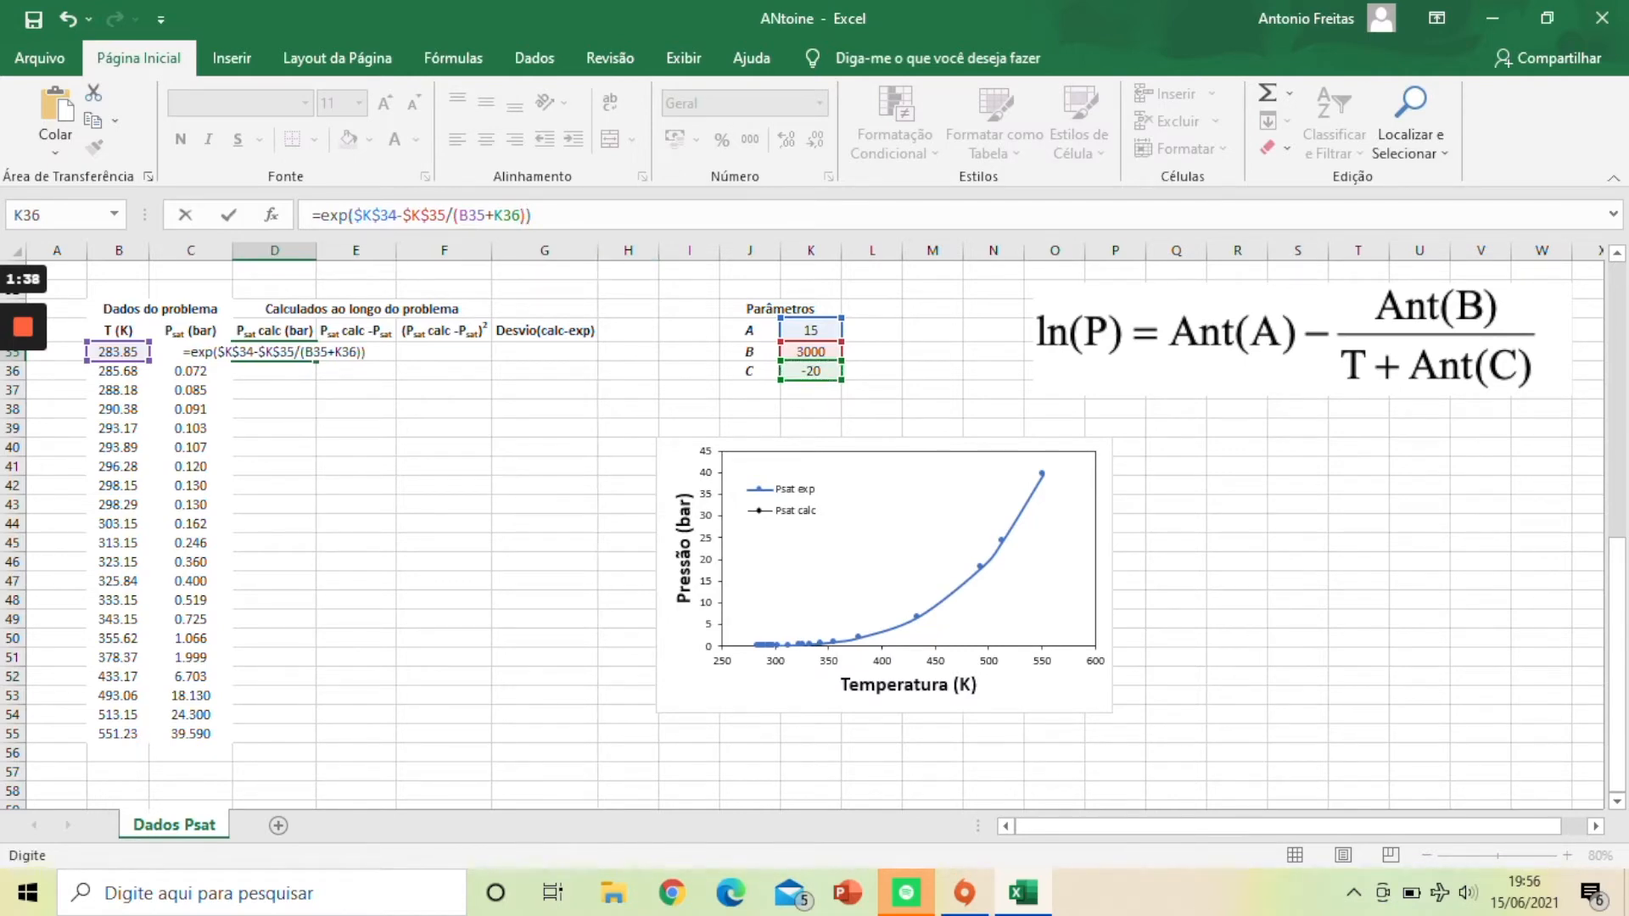
key(Return)
click(274, 352)
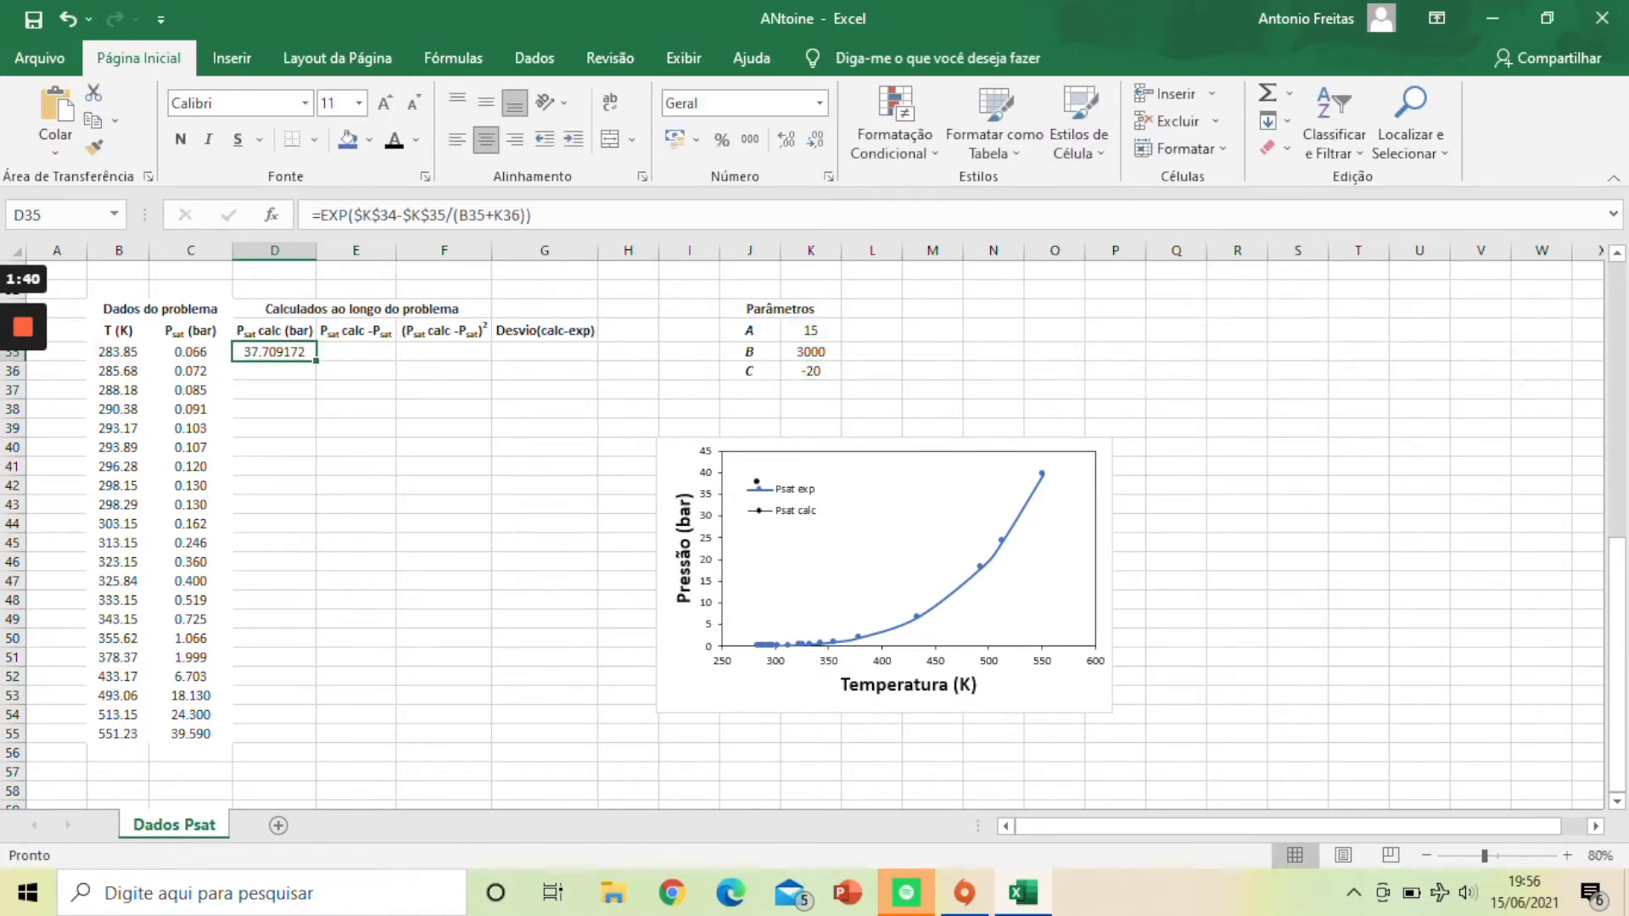
double_click(315, 360)
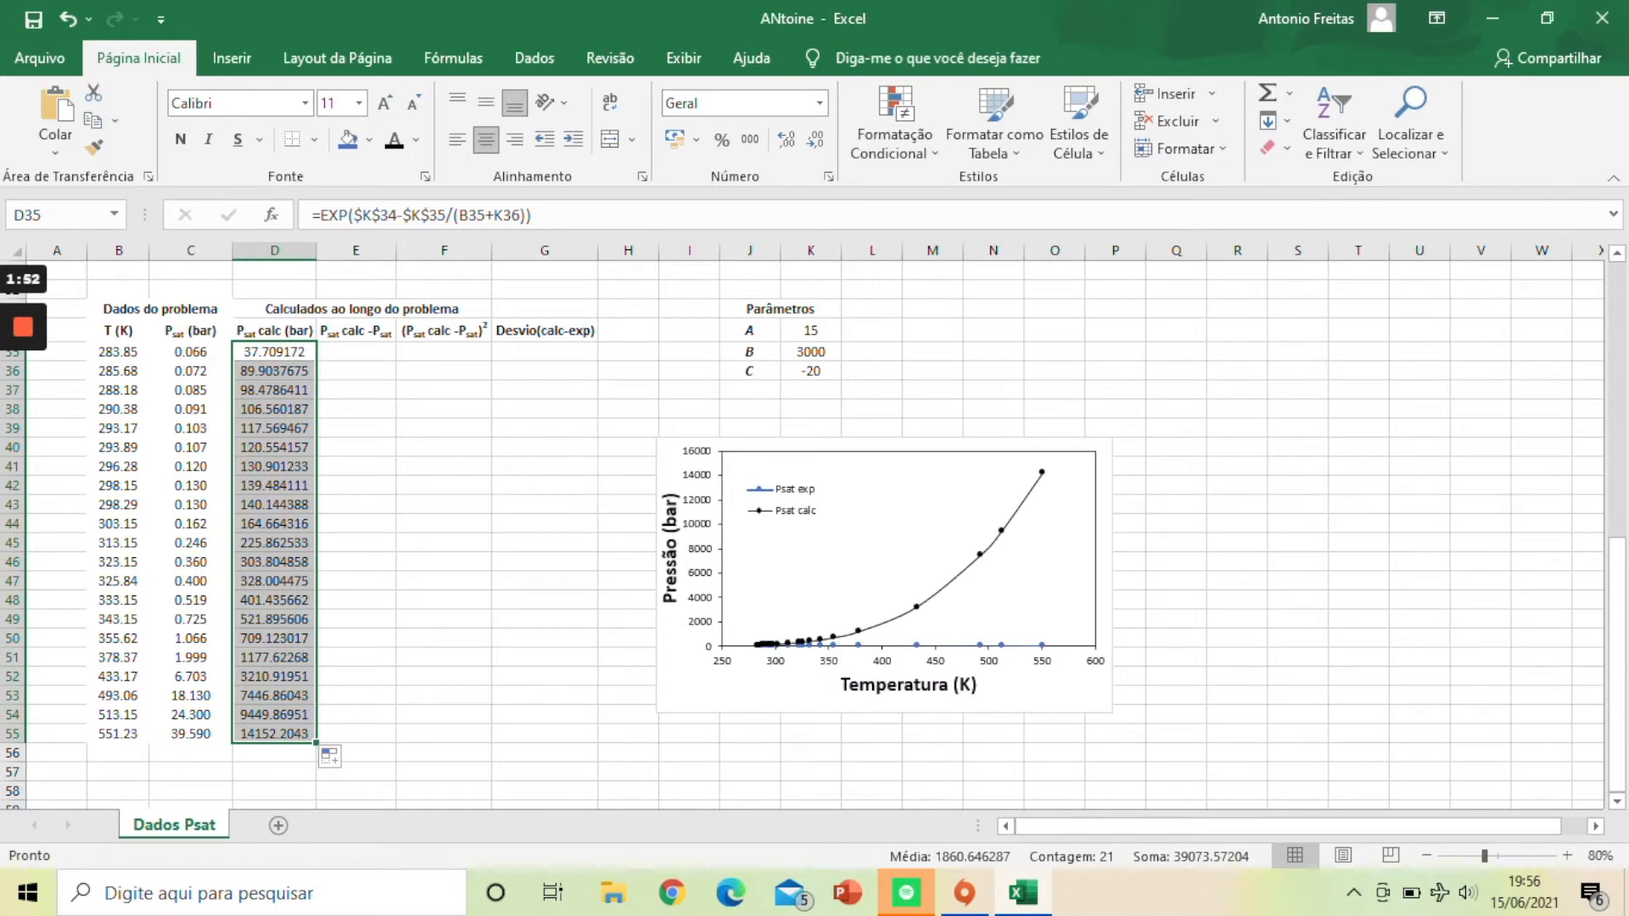
Step: Try 3200 as the estimate for parameter B
click(811, 352)
text(320)
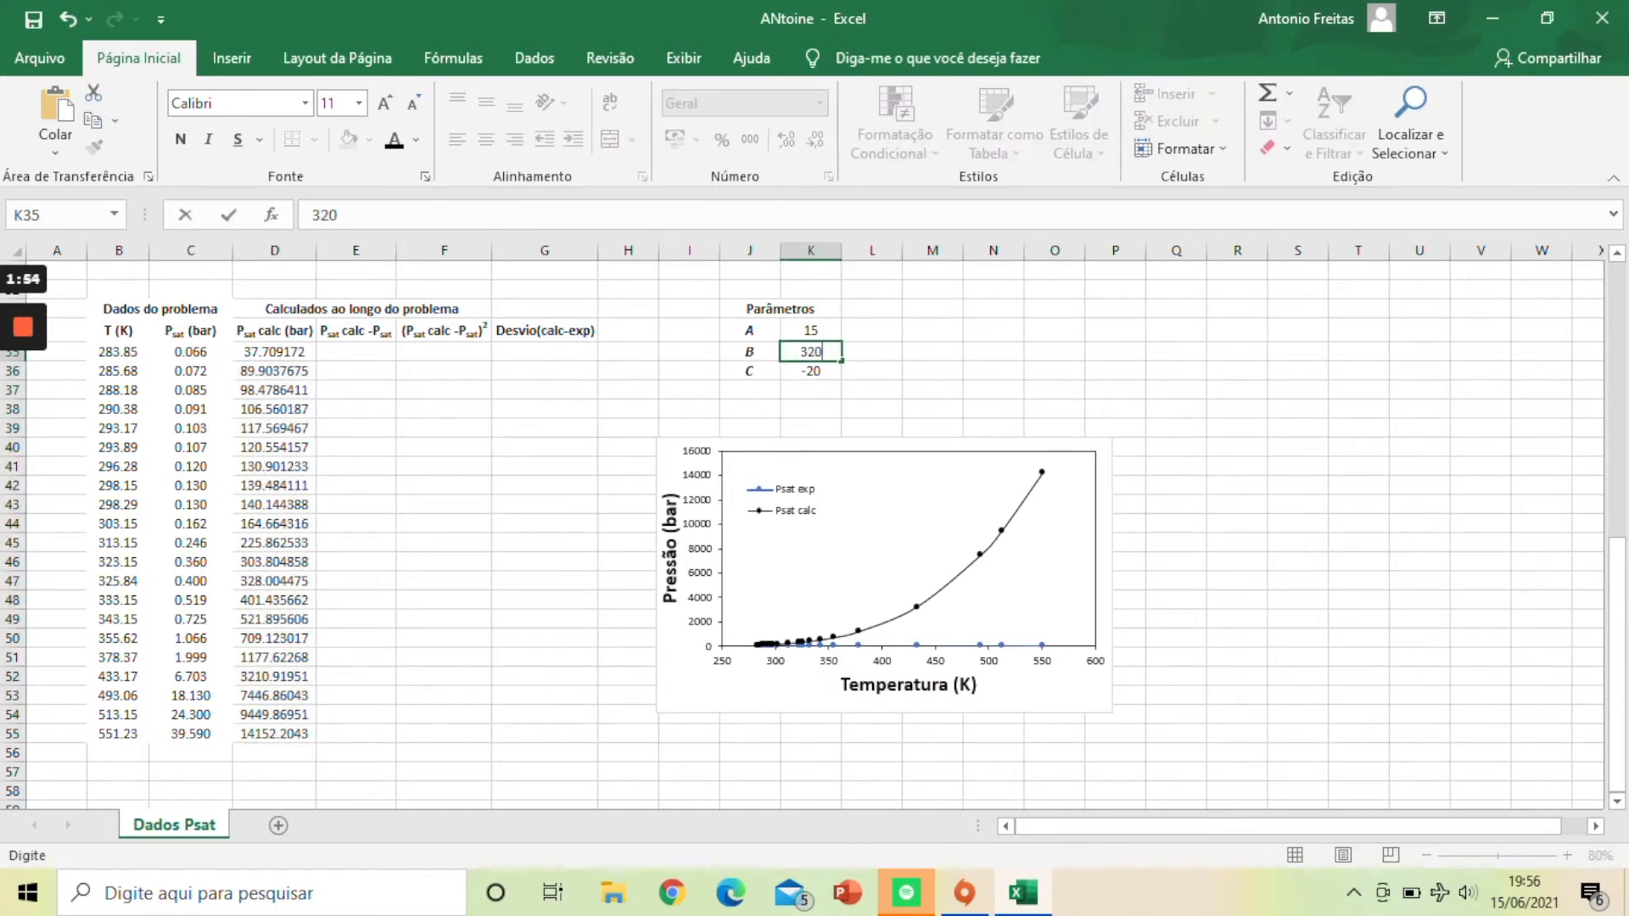
text(0)
key(Return)
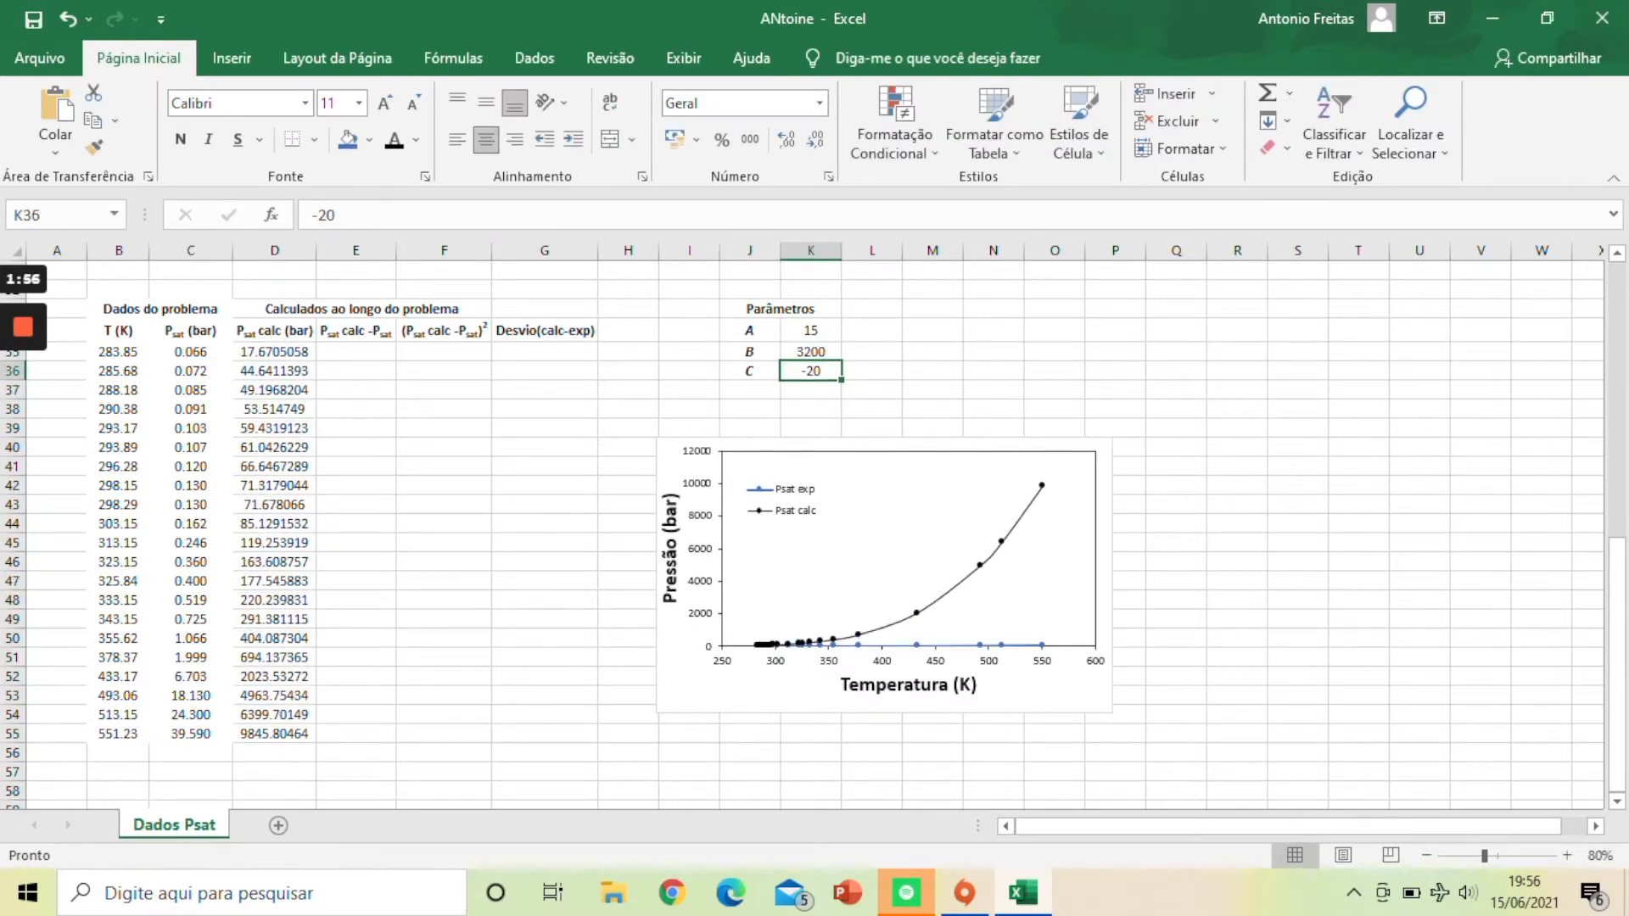
Step: Change the parameter estimates to A = 5, B = 3300 and C = -50
click(811, 352)
text(3300)
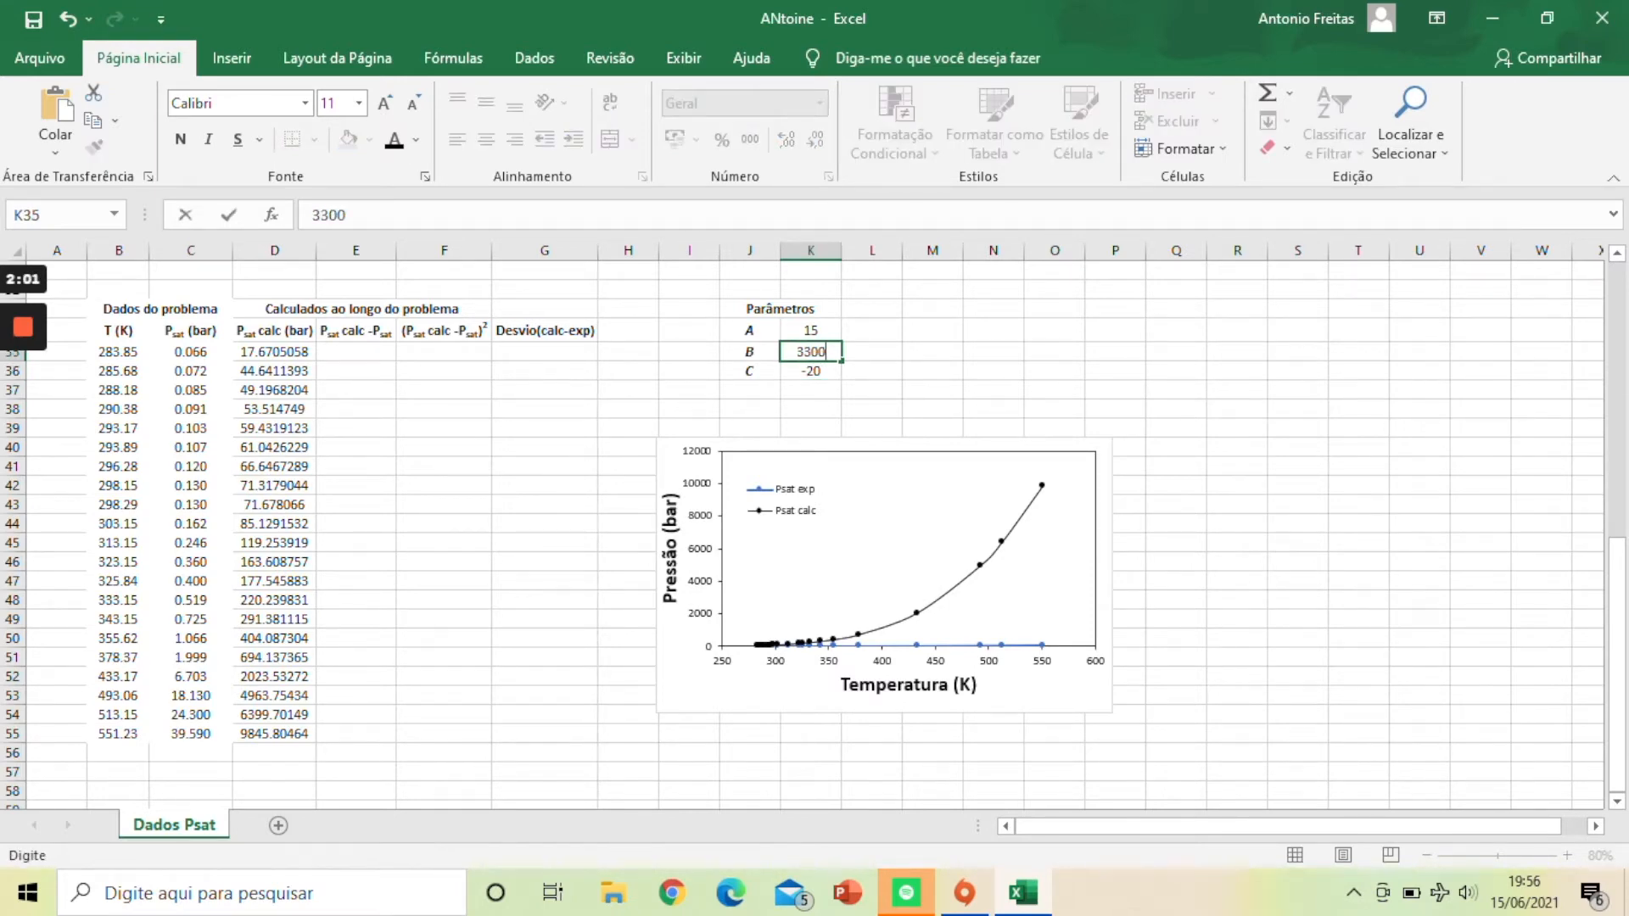
key(Return)
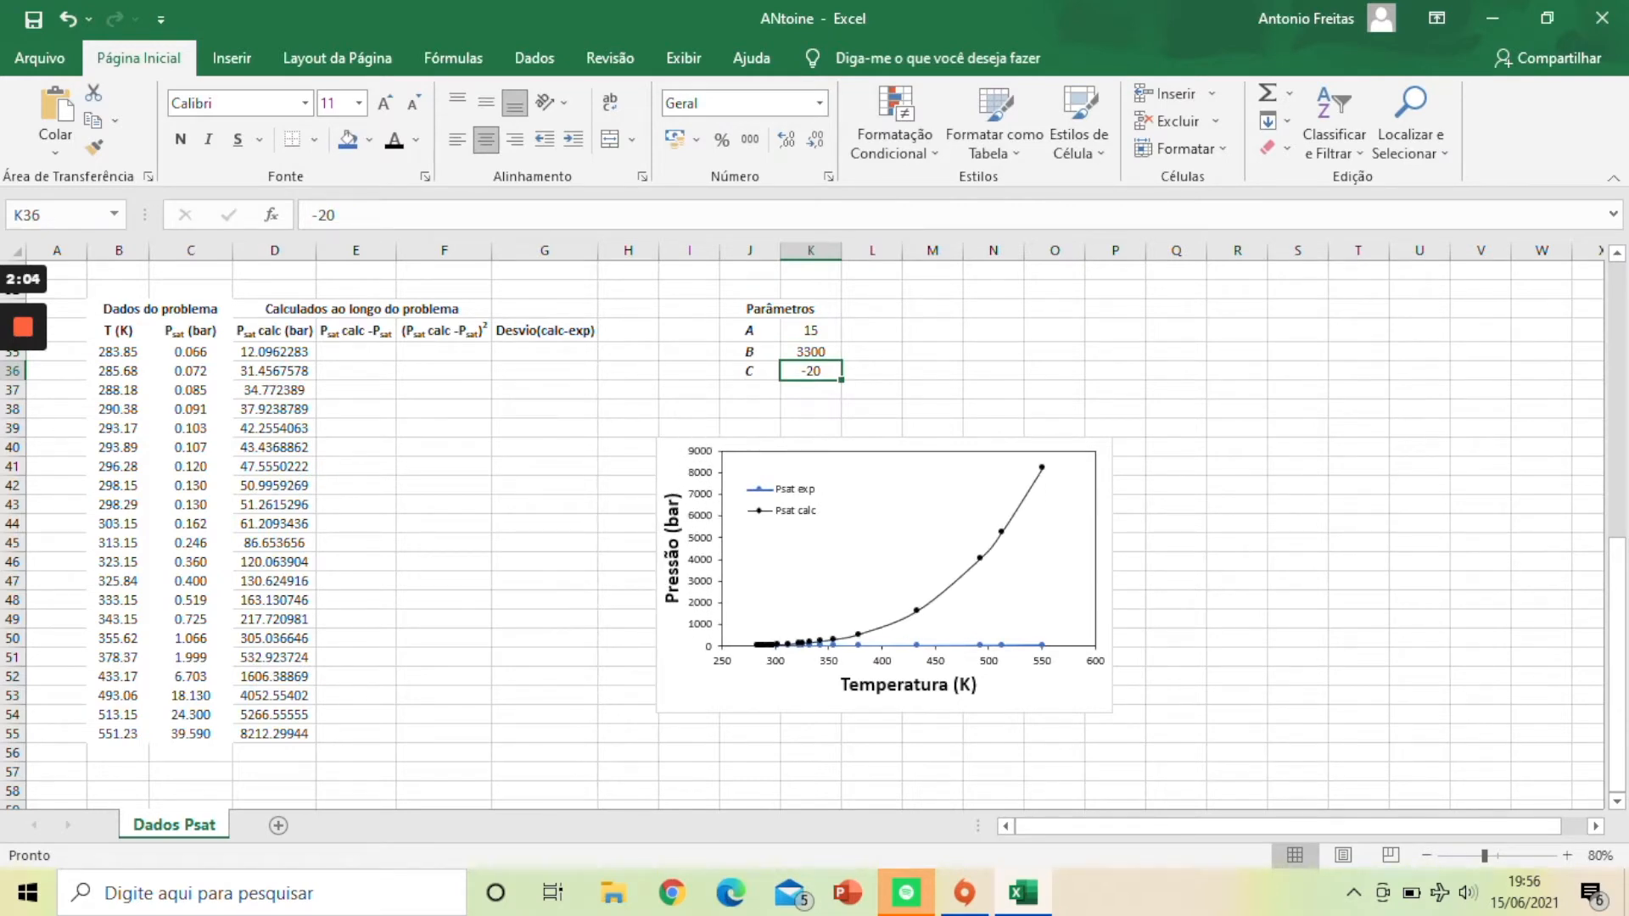
text(-50)
key(Return)
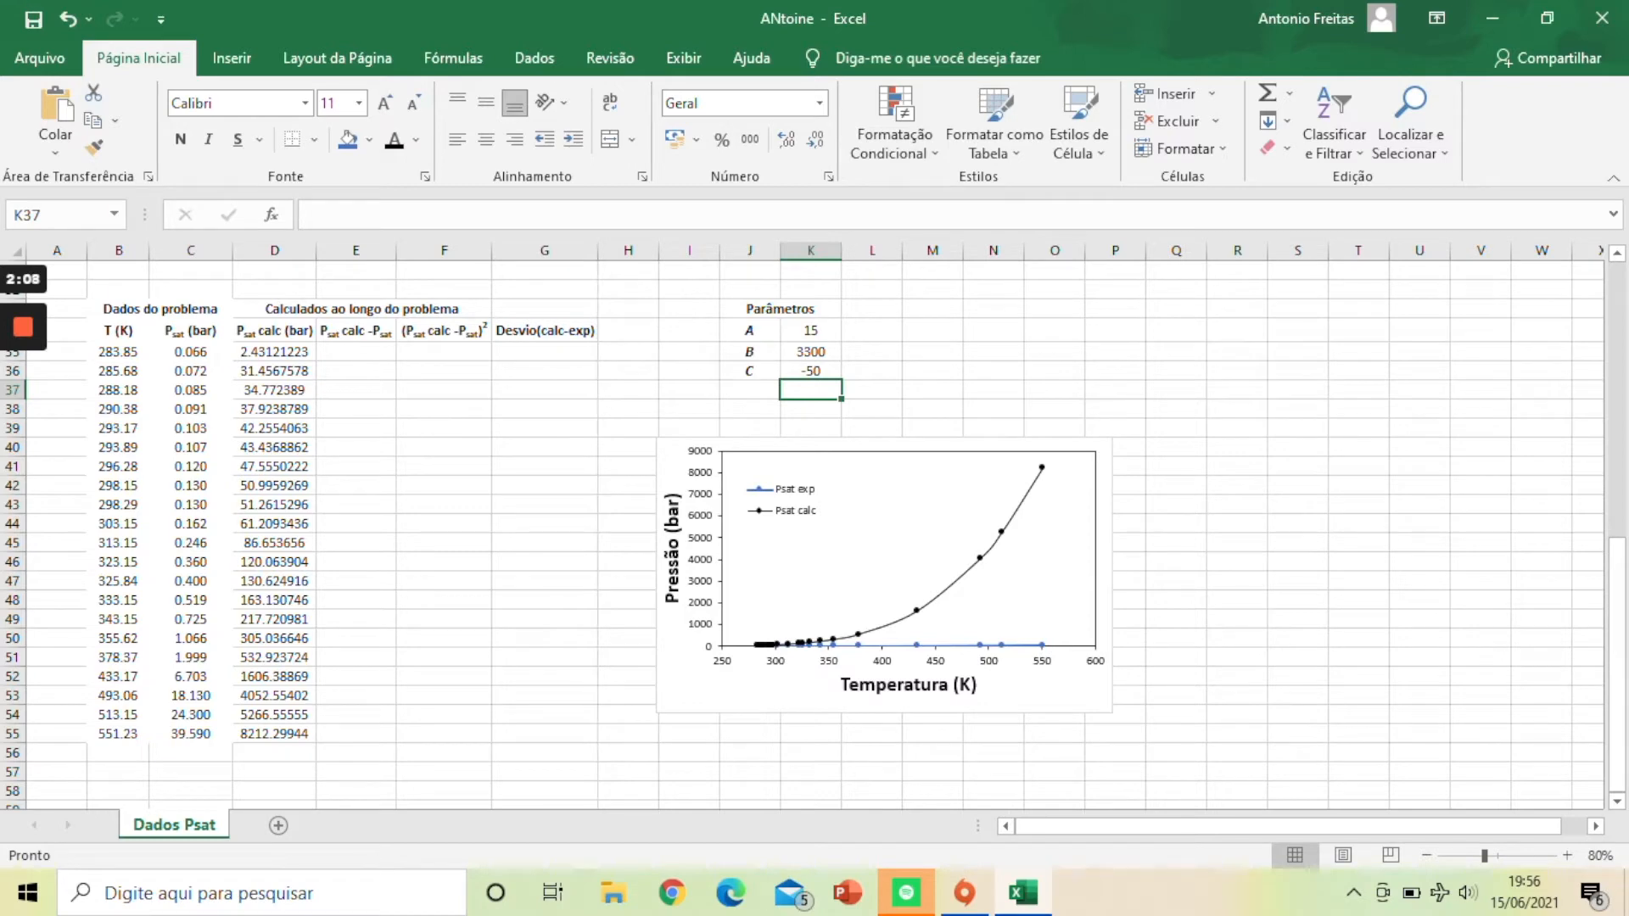
click(810, 331)
text(20)
key(Return)
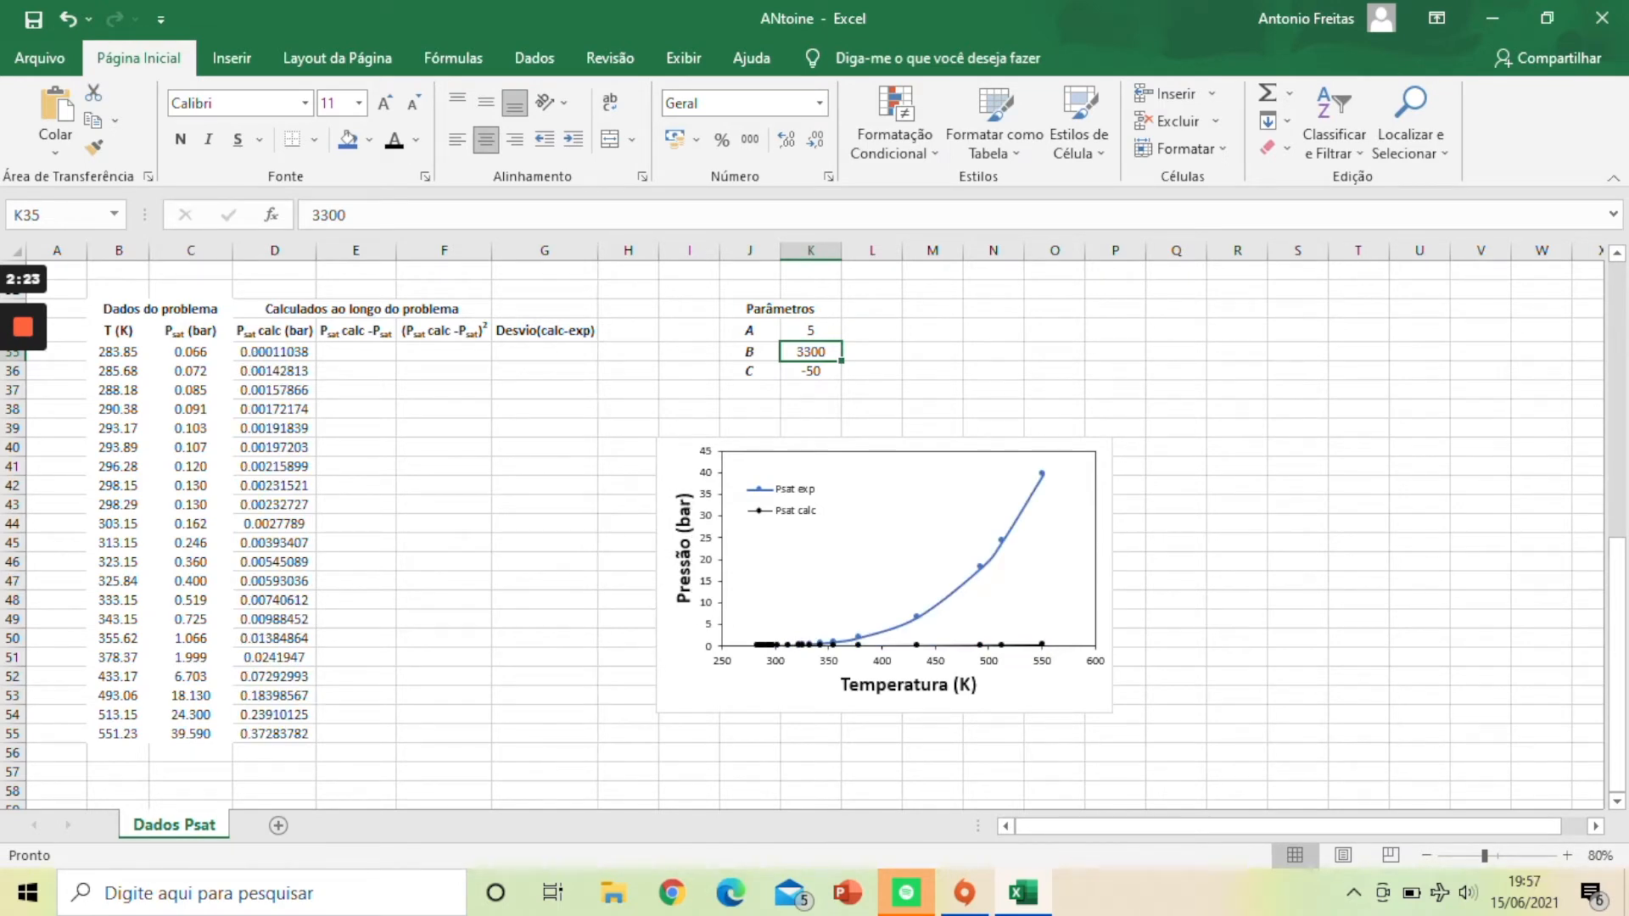
Step: Calculate the pressure difference in E35 with =D35-C35 and fill the formula down to E55
click(356, 351)
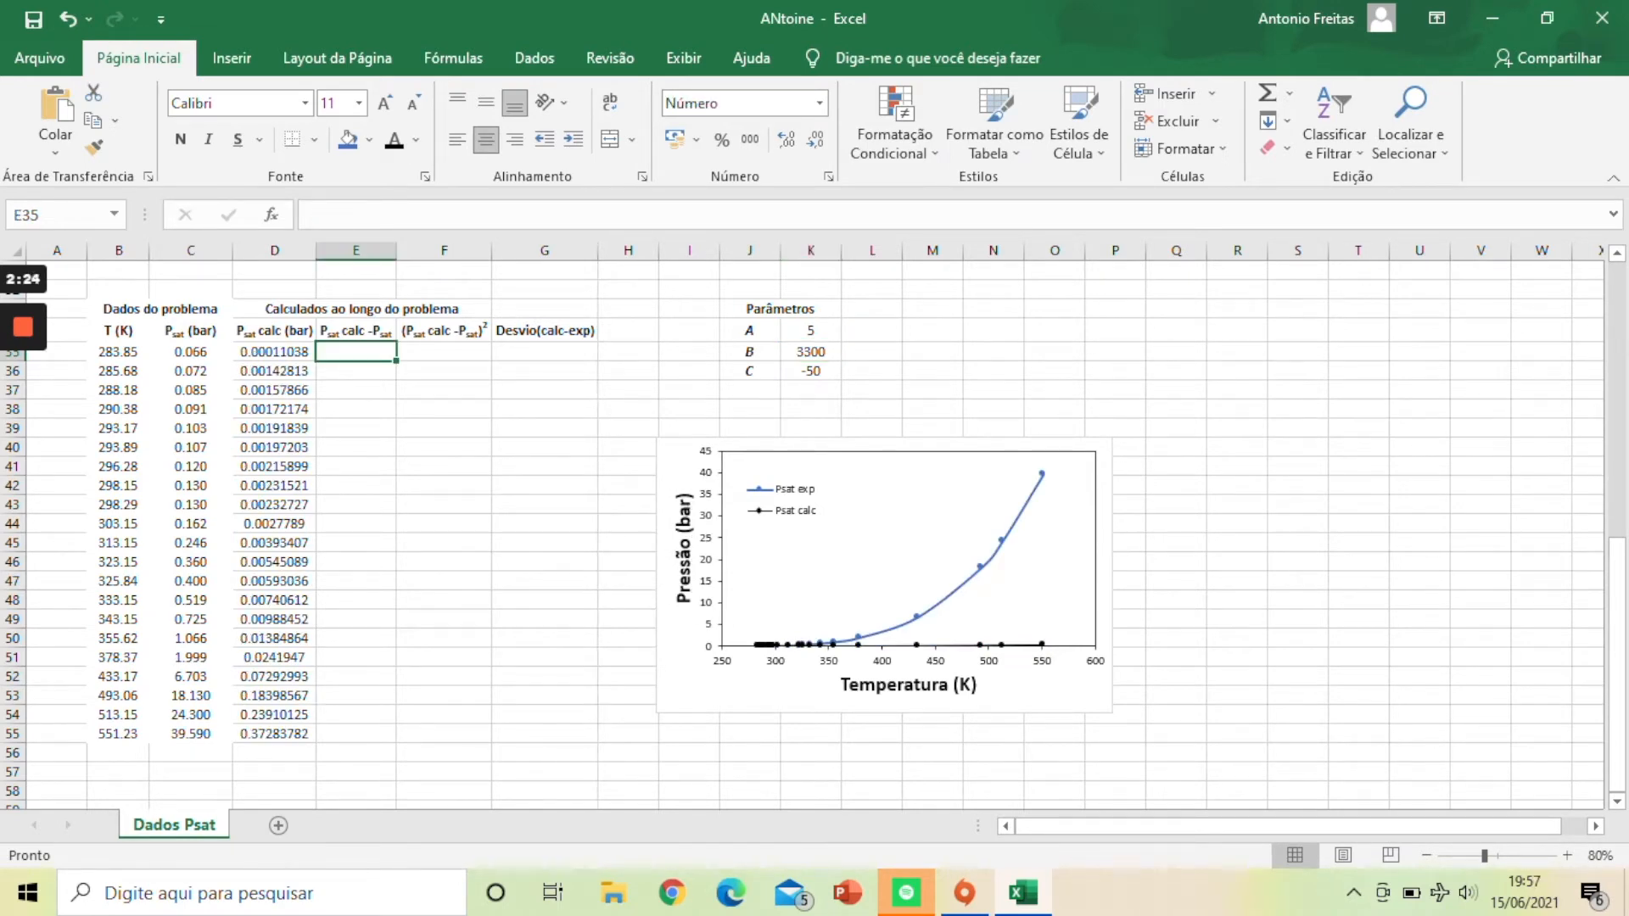
text(=)
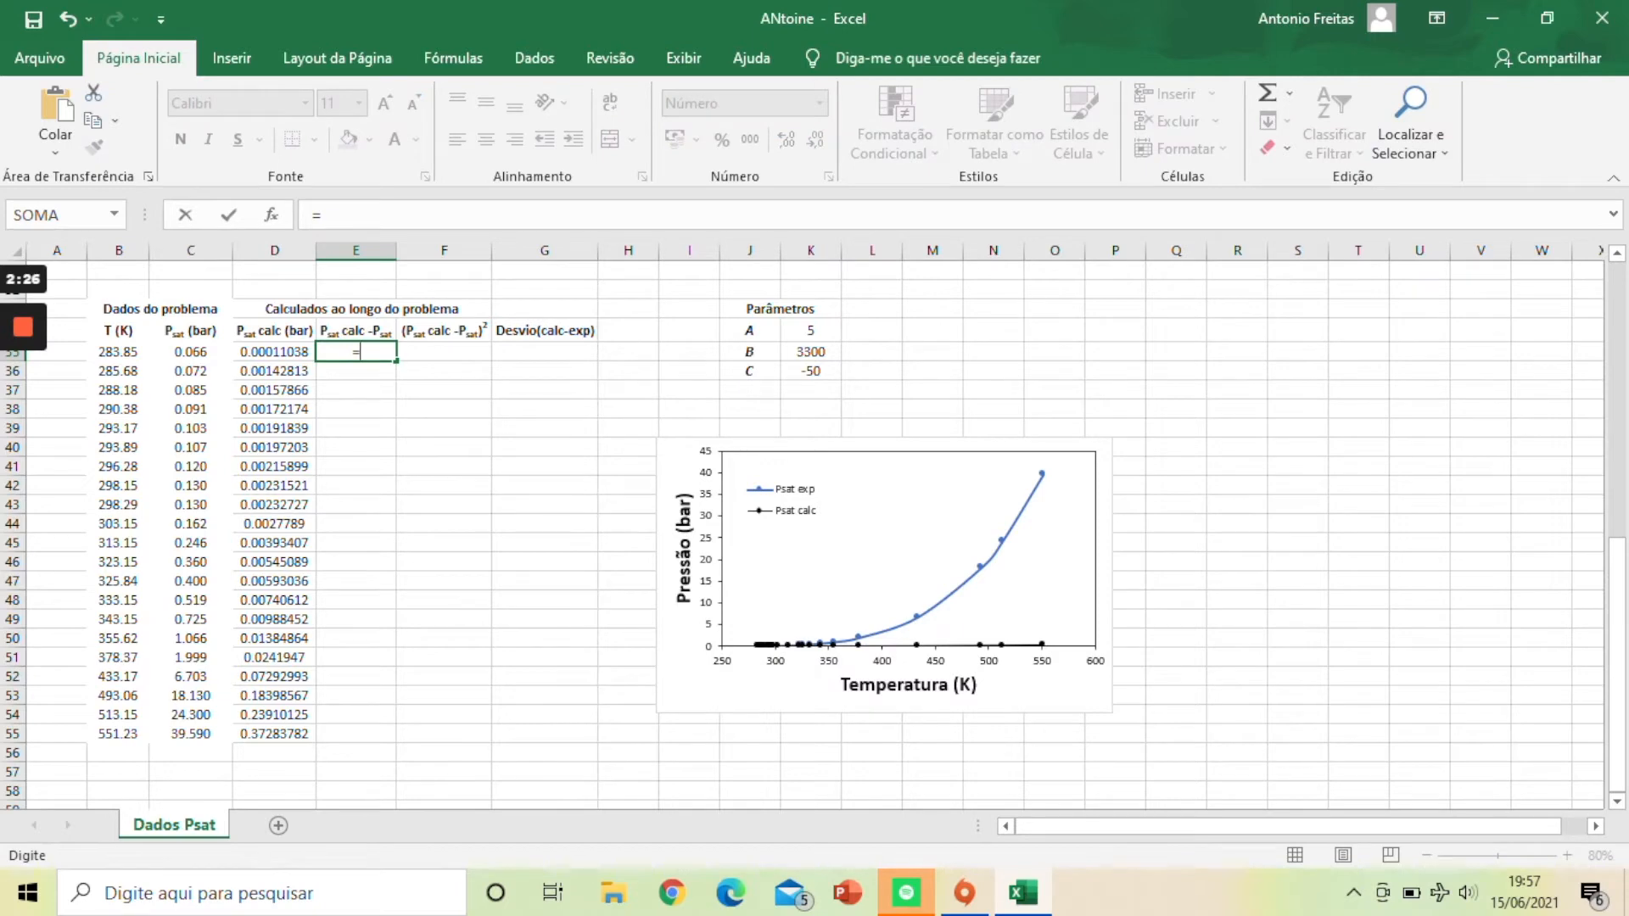
click(274, 352)
text(-)
click(190, 351)
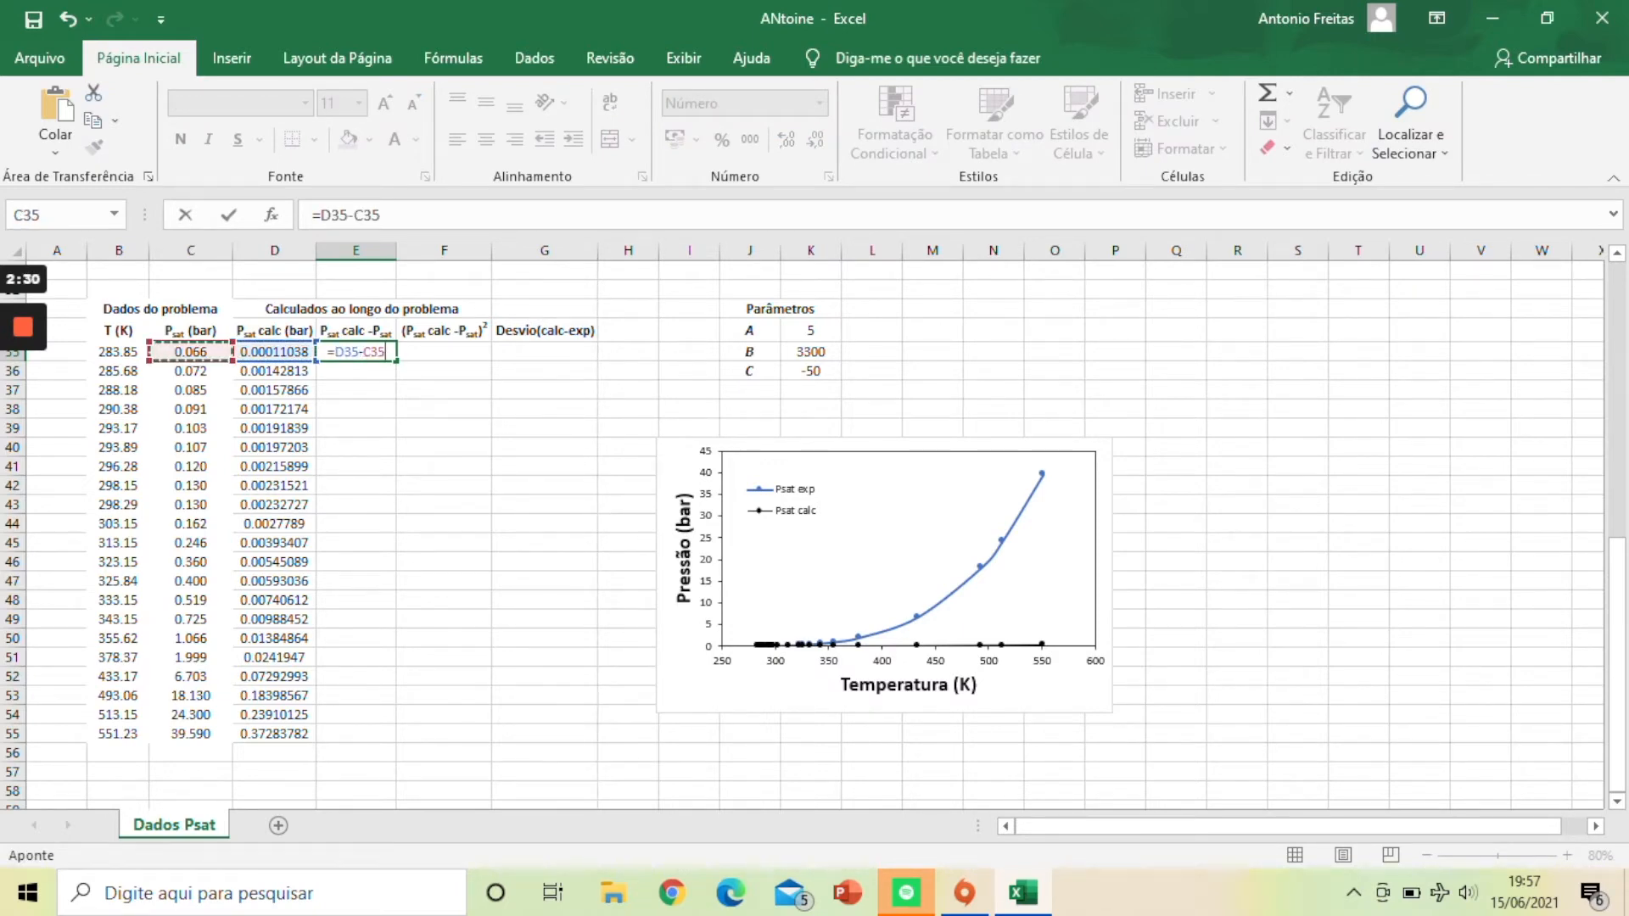
key(Return)
click(356, 352)
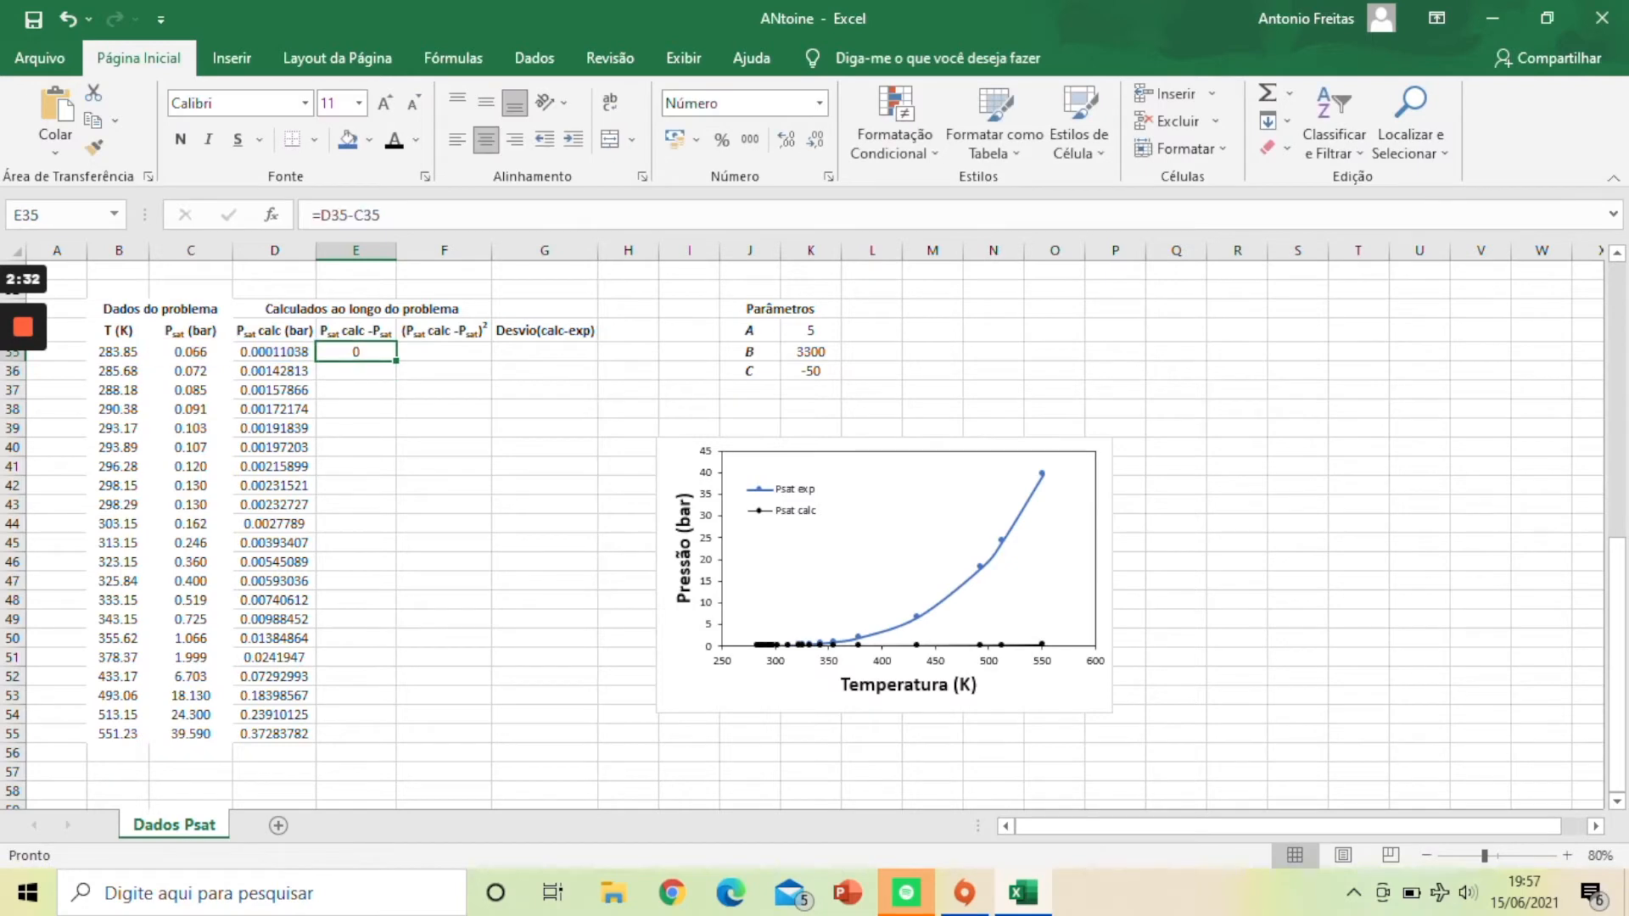
drag(396, 361, 397, 743)
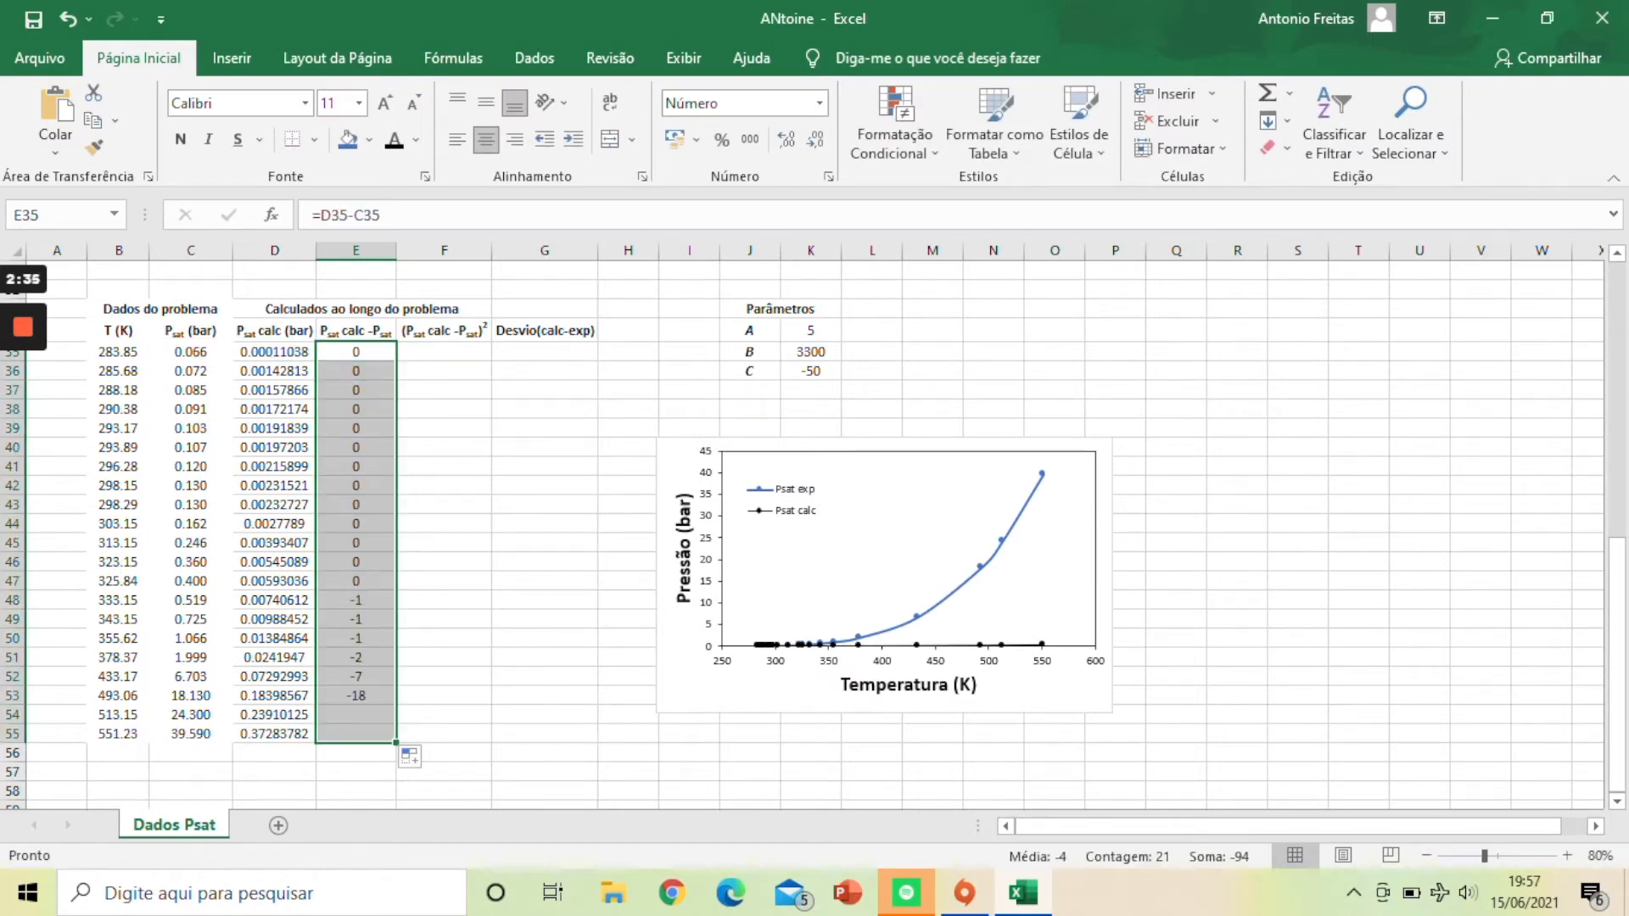
Step: Show the pressure differences in E35:E55 with four decimal places
click(789, 141)
click(790, 141)
click(790, 141)
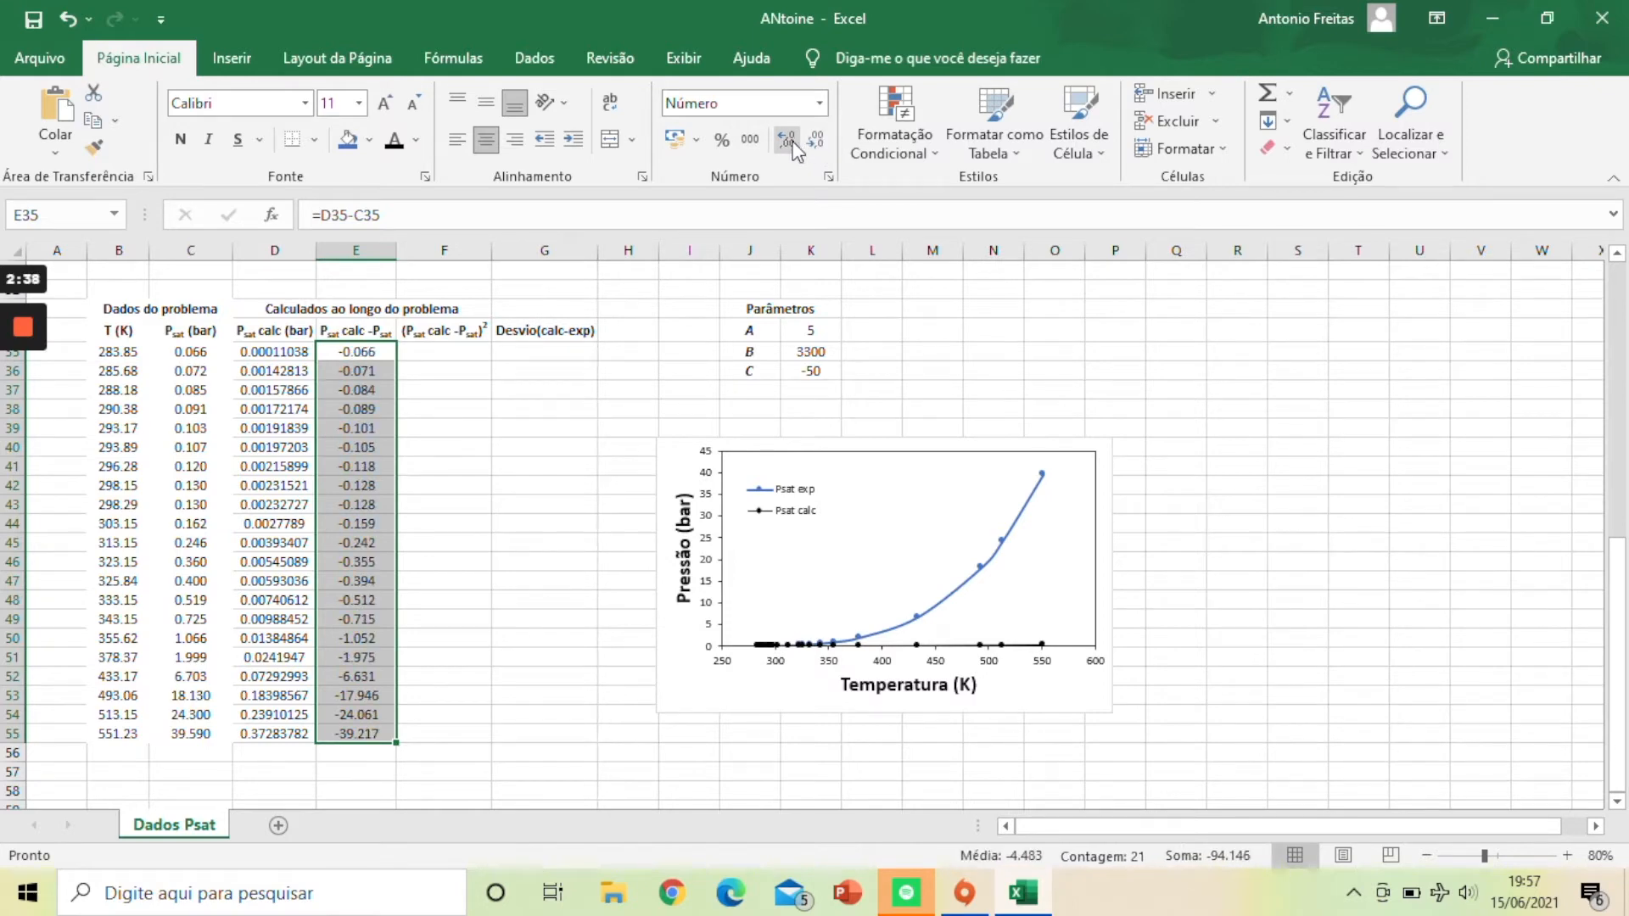
click(789, 141)
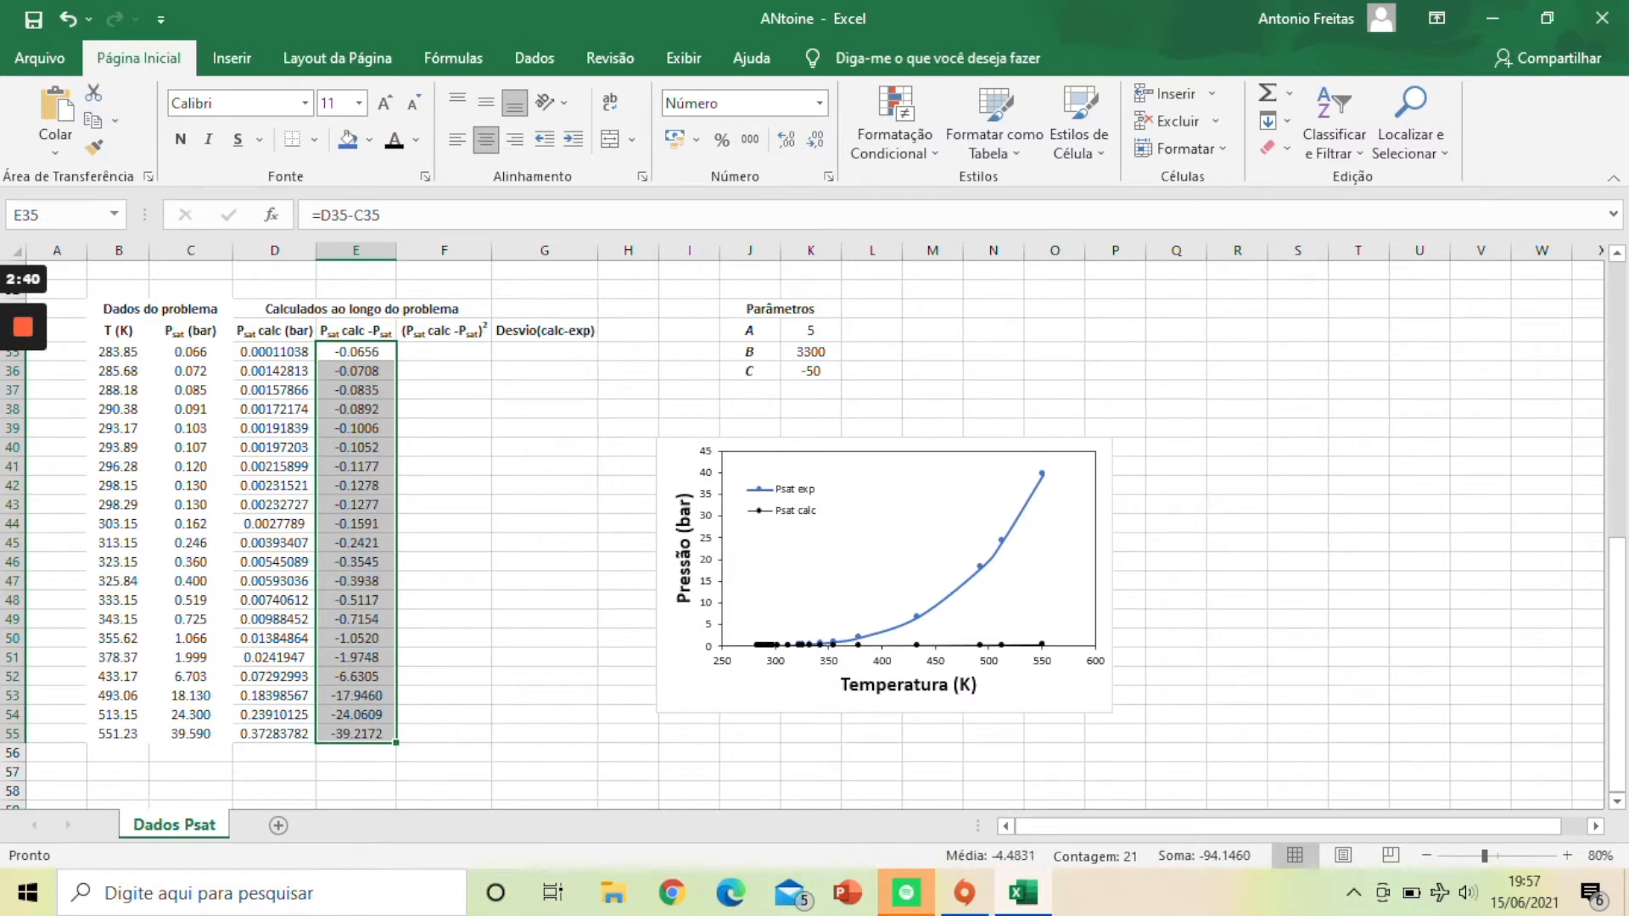
Step: Square the pressure difference in F35 with =E35^2 and fill the formula down to F55
click(444, 352)
text(=)
key(Left)
text(^2)
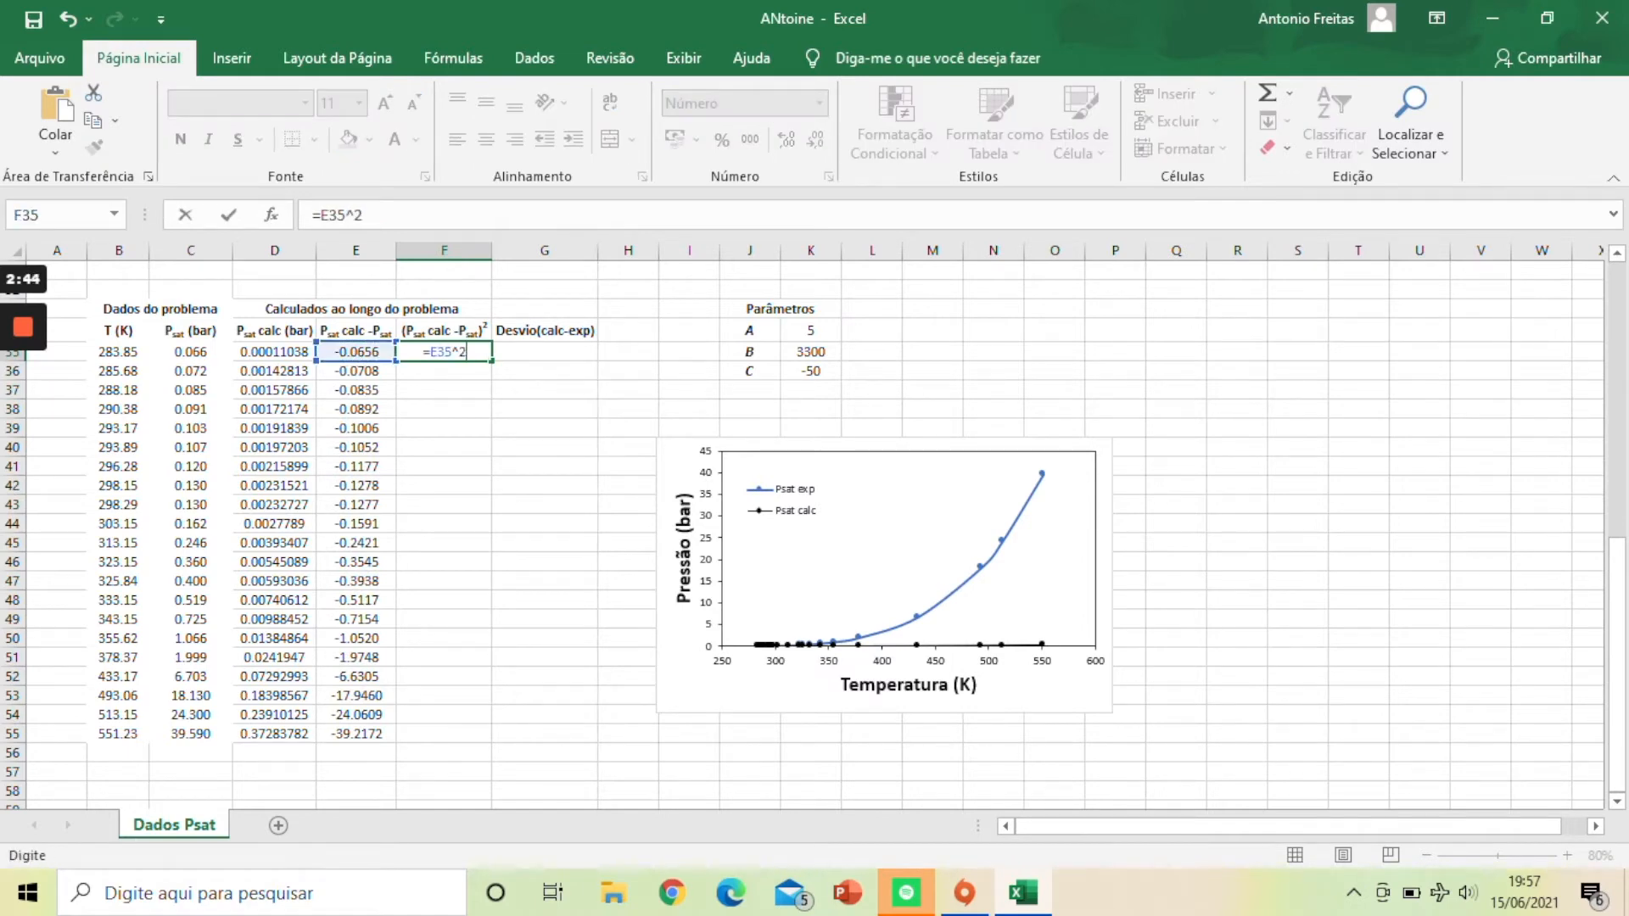
key(Return)
click(444, 352)
drag(491, 361, 492, 742)
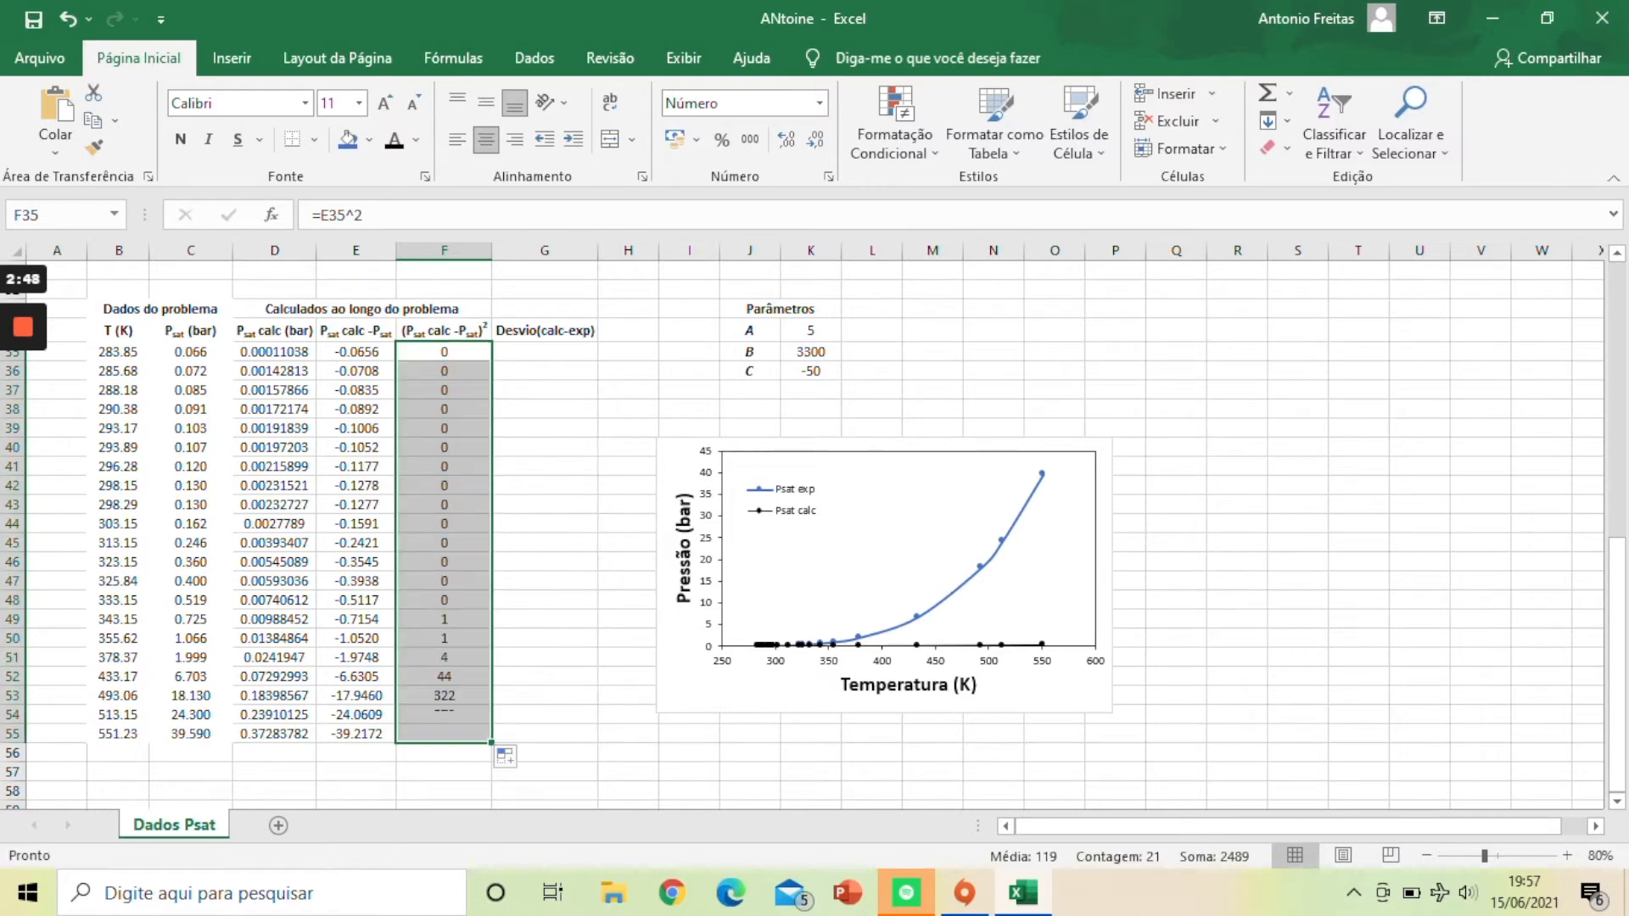
Step: Show the squared differences in F35:F55 with three decimal places
click(779, 140)
click(779, 140)
click(778, 140)
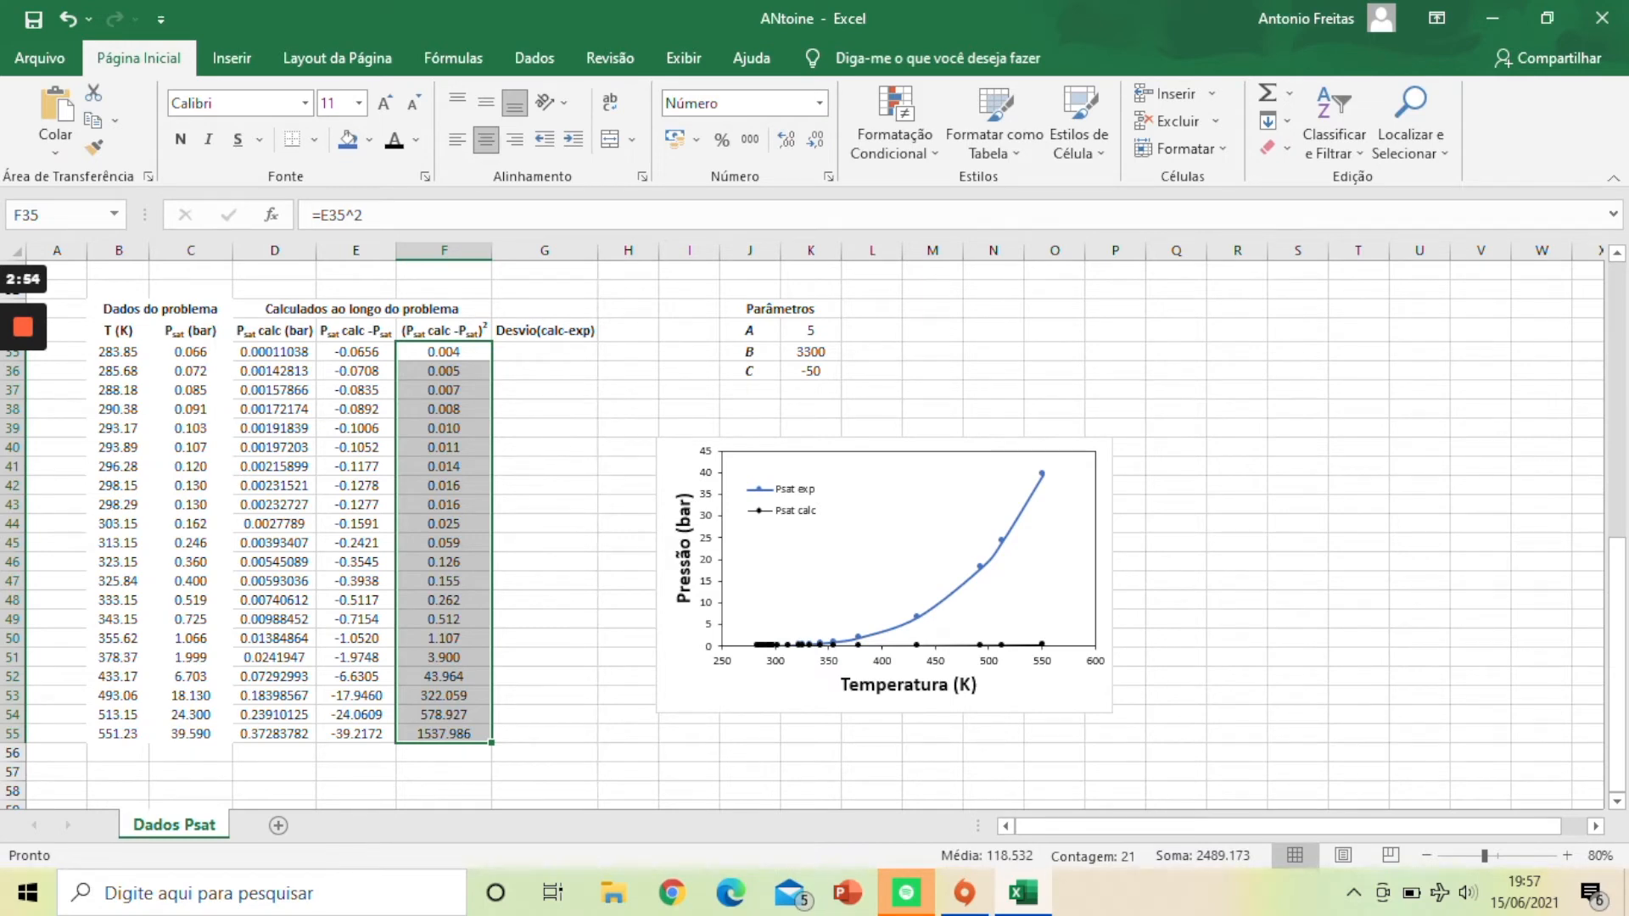
Step: Sum the squared differences in F56 with =SOMA(F35:F55)
click(444, 754)
text(=)
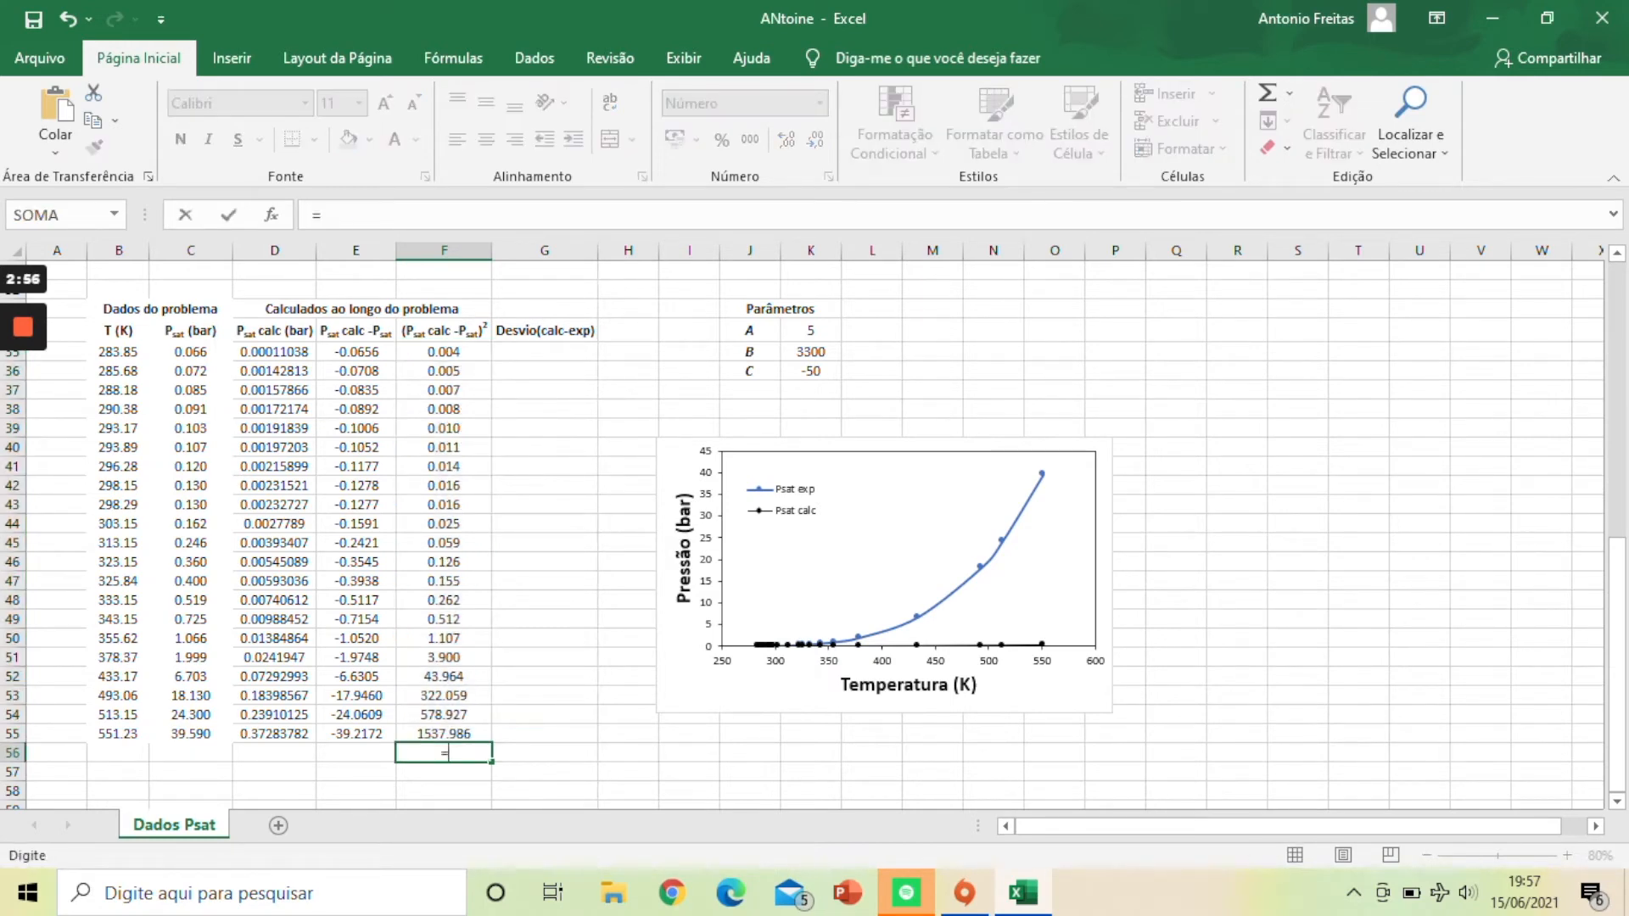
text(soma()
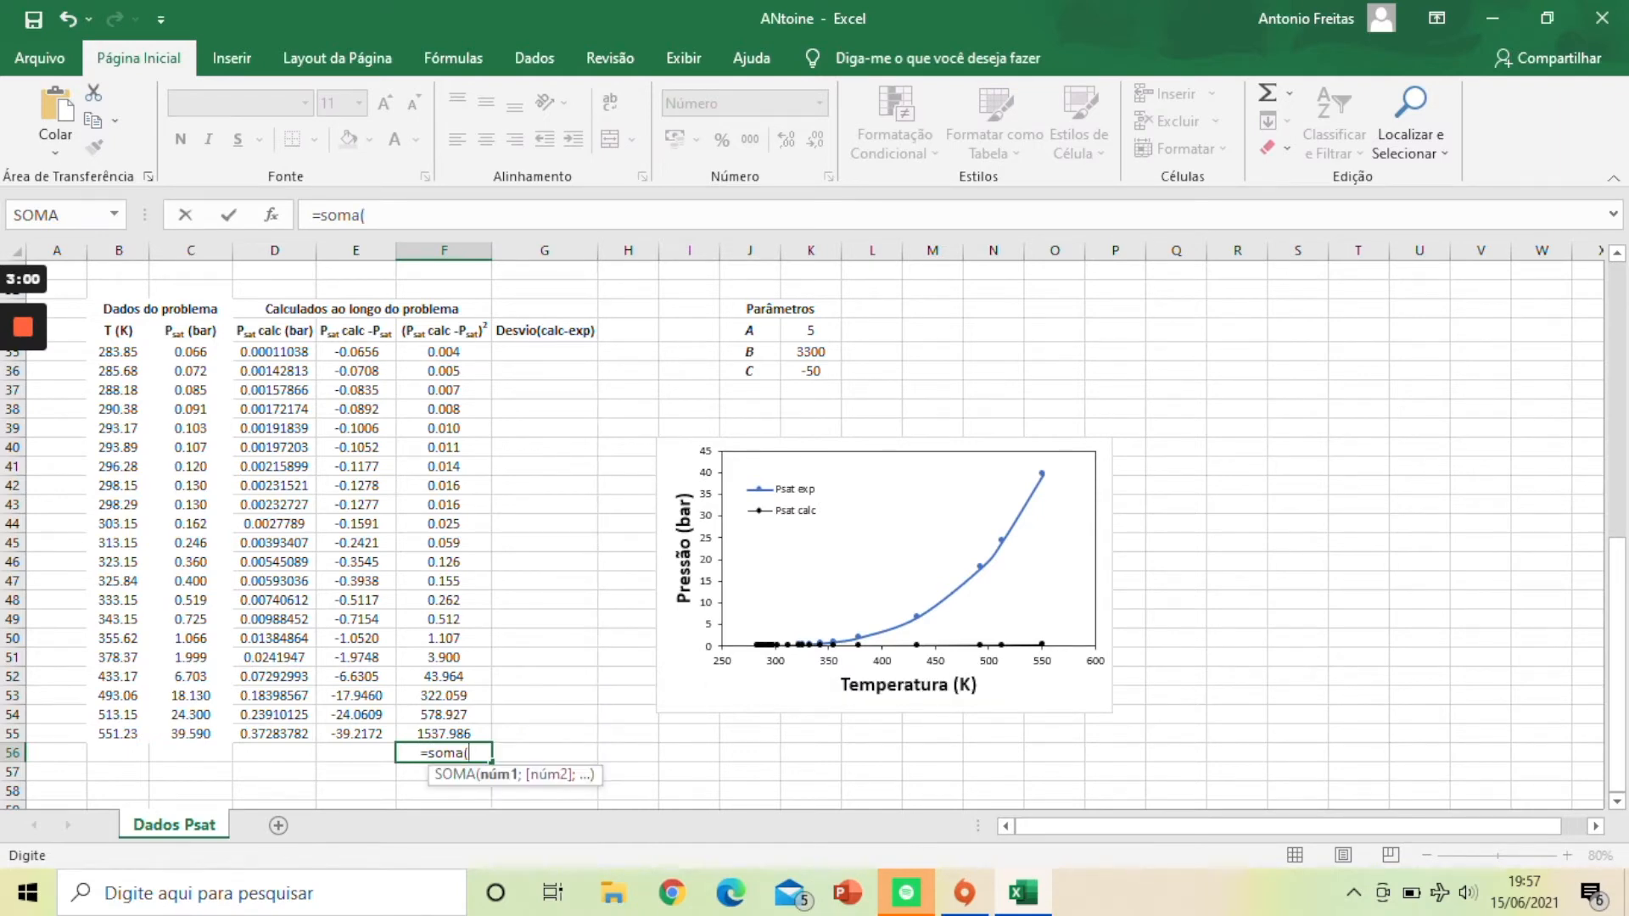
drag(444, 733, 444, 351)
text())
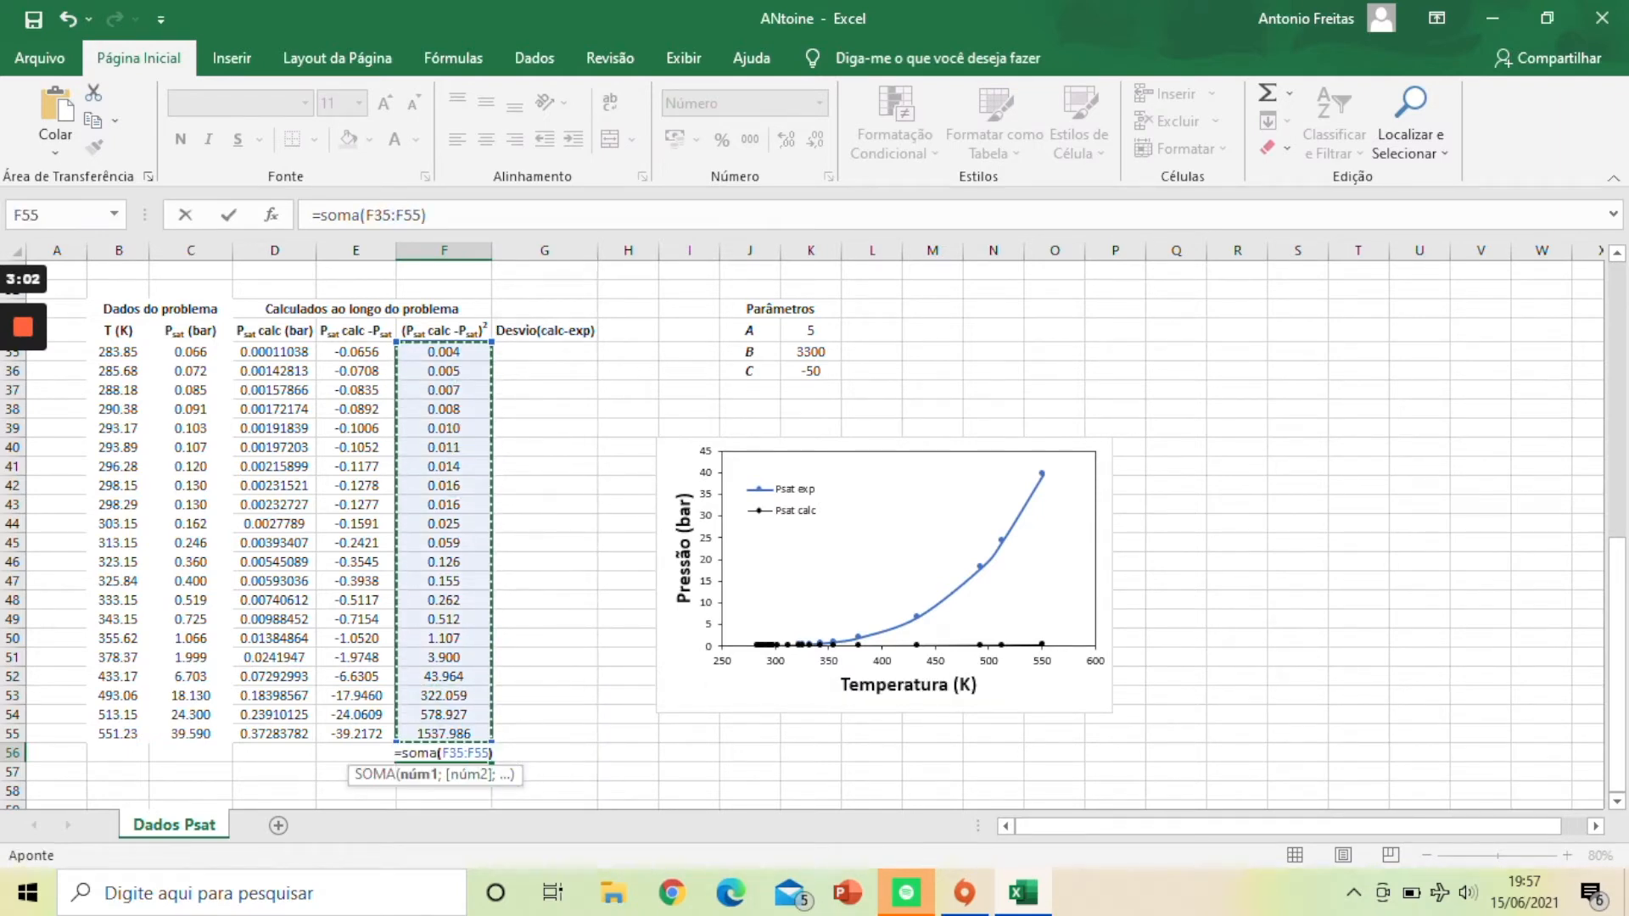
key(Return)
Step: Label the sum with "Fobj." in E56
click(355, 753)
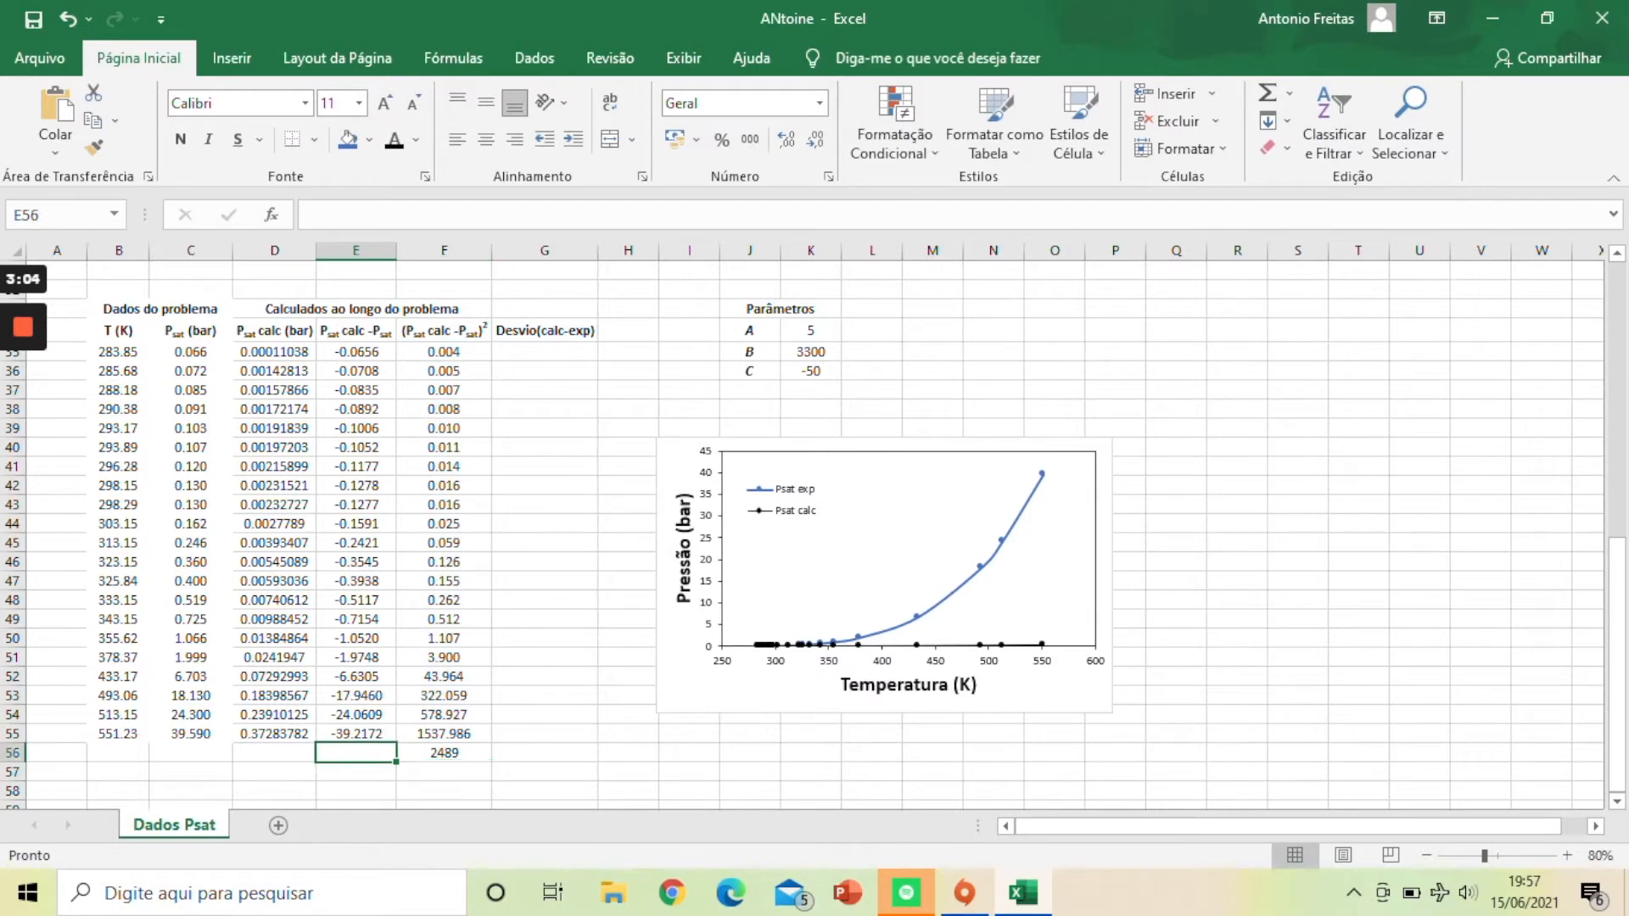
text(F)
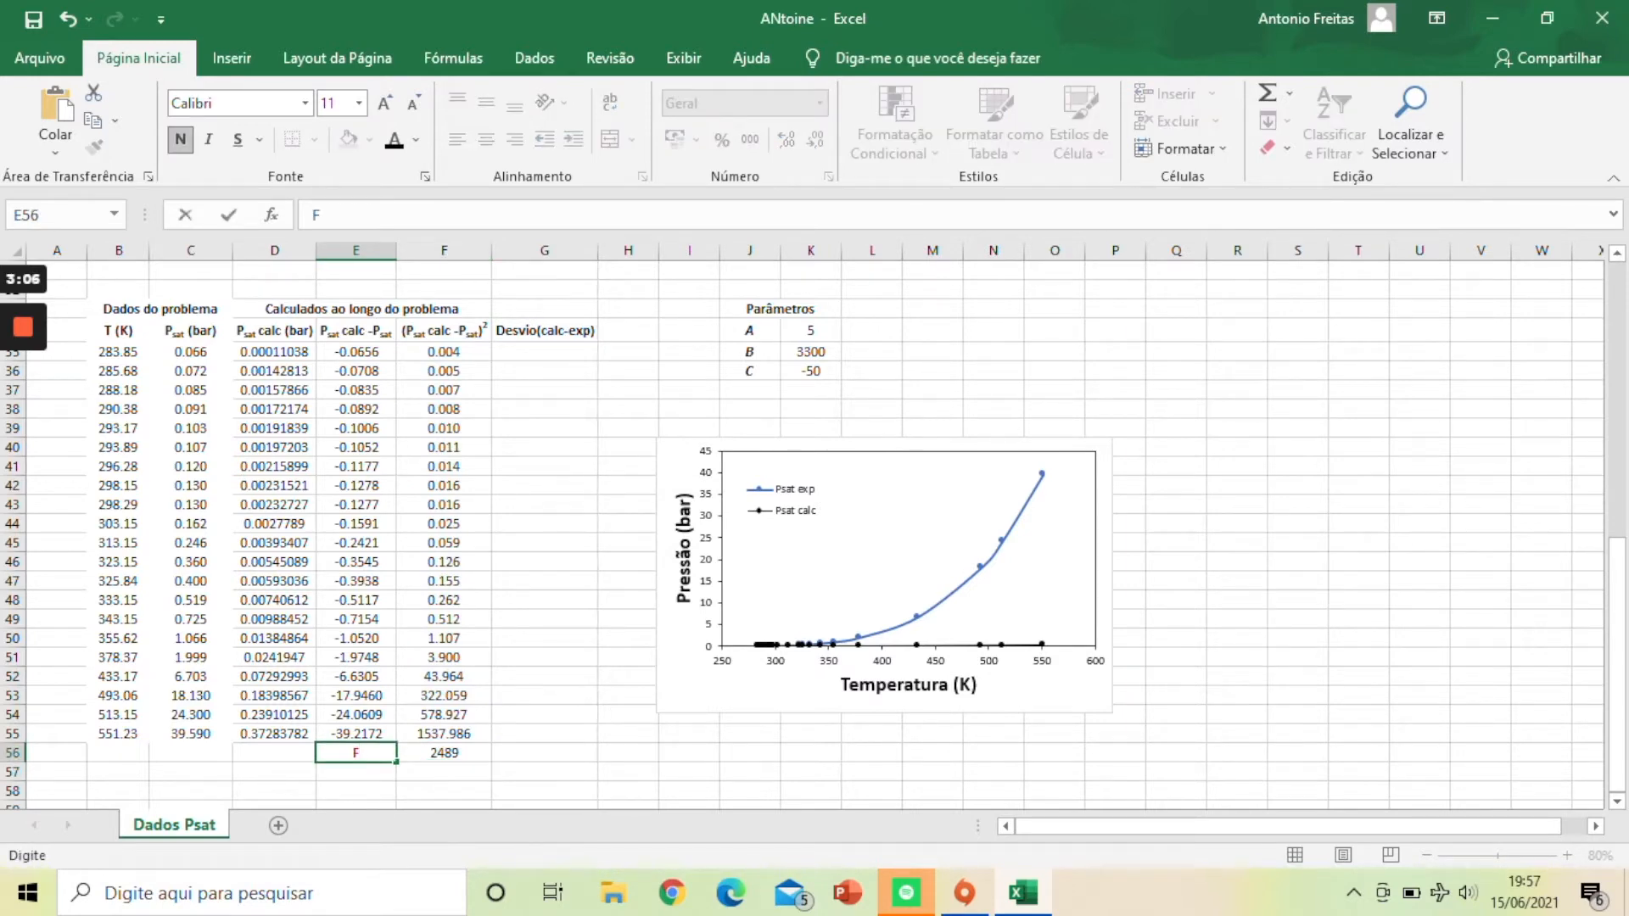
text(obj.)
key(Return)
Step: Format the label and sum in E56:F56 in bold red text
drag(357, 753, 444, 753)
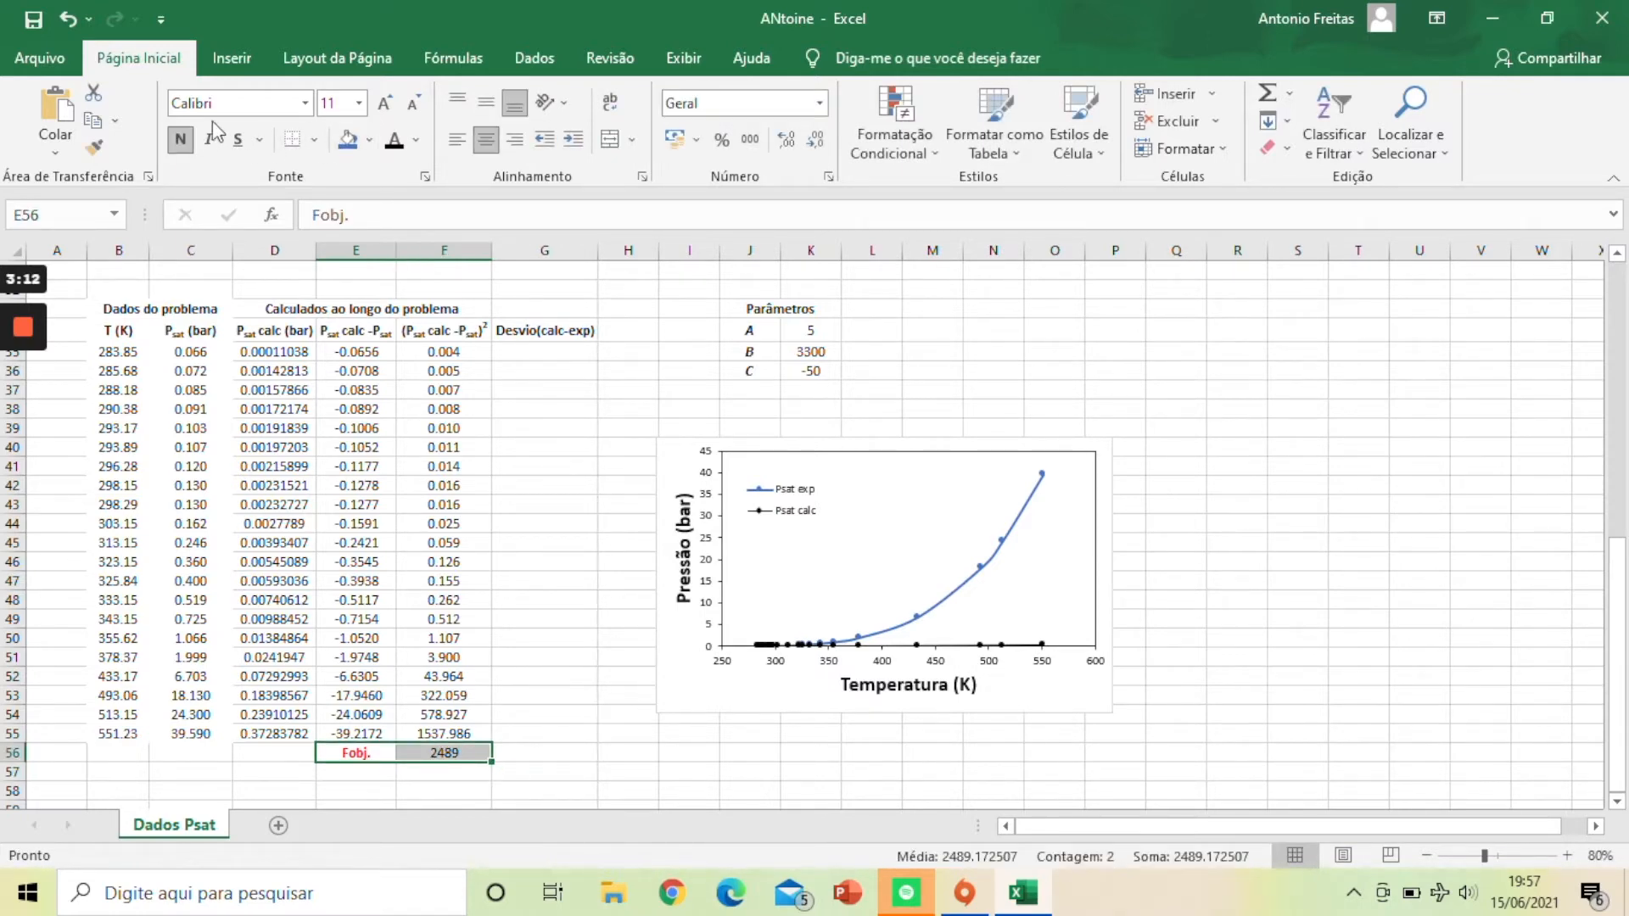
click(415, 140)
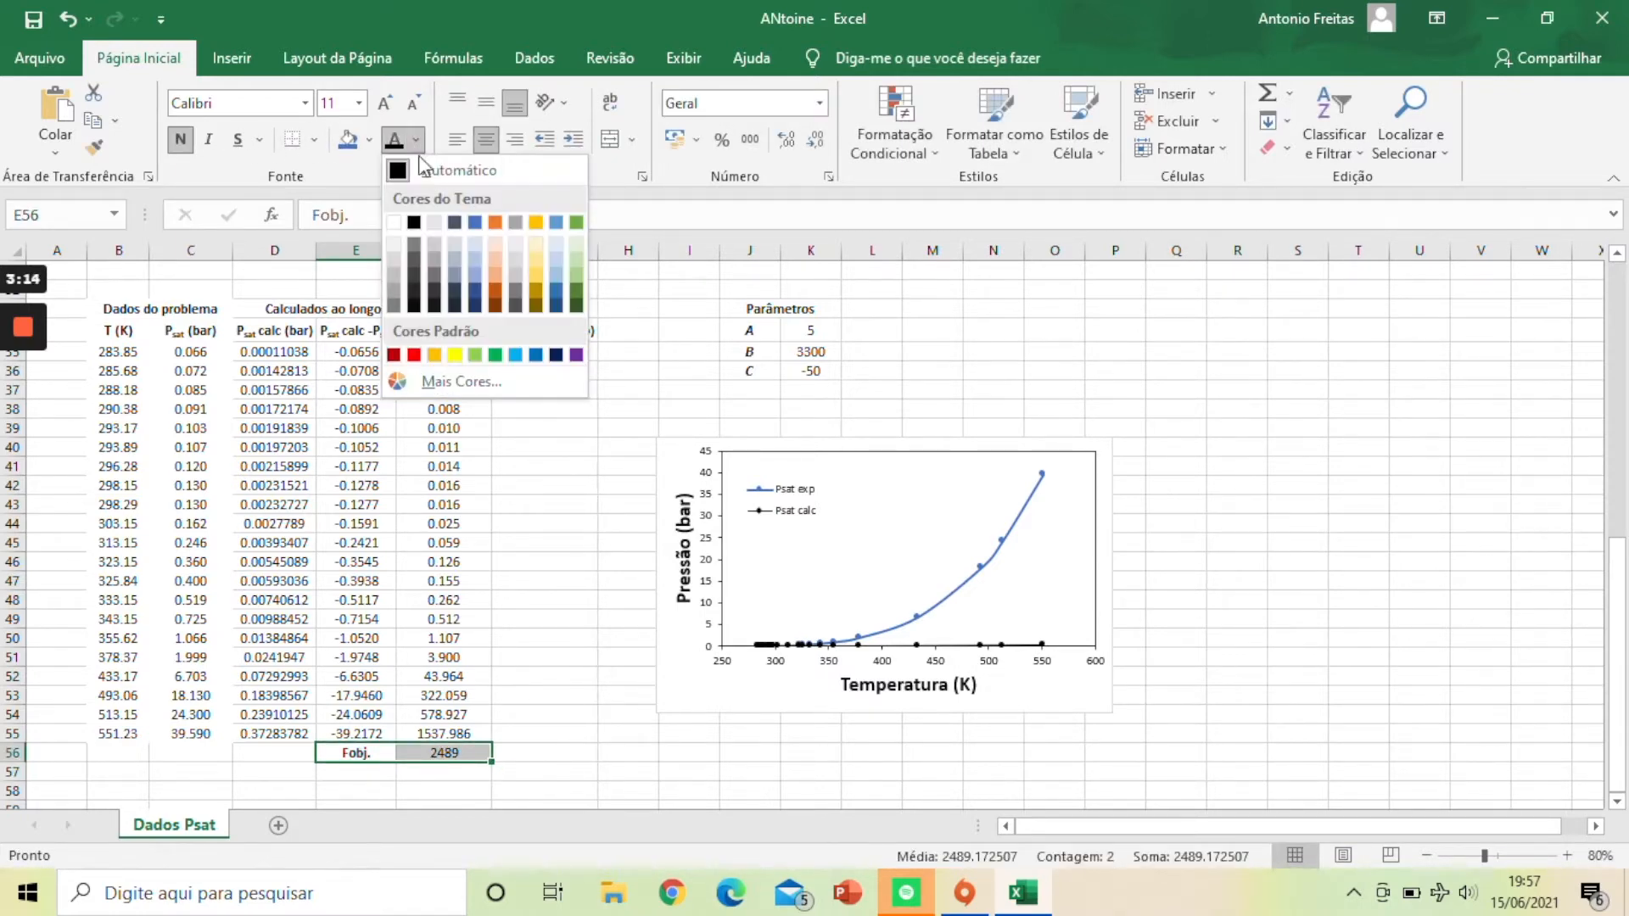
click(413, 357)
click(181, 140)
click(543, 754)
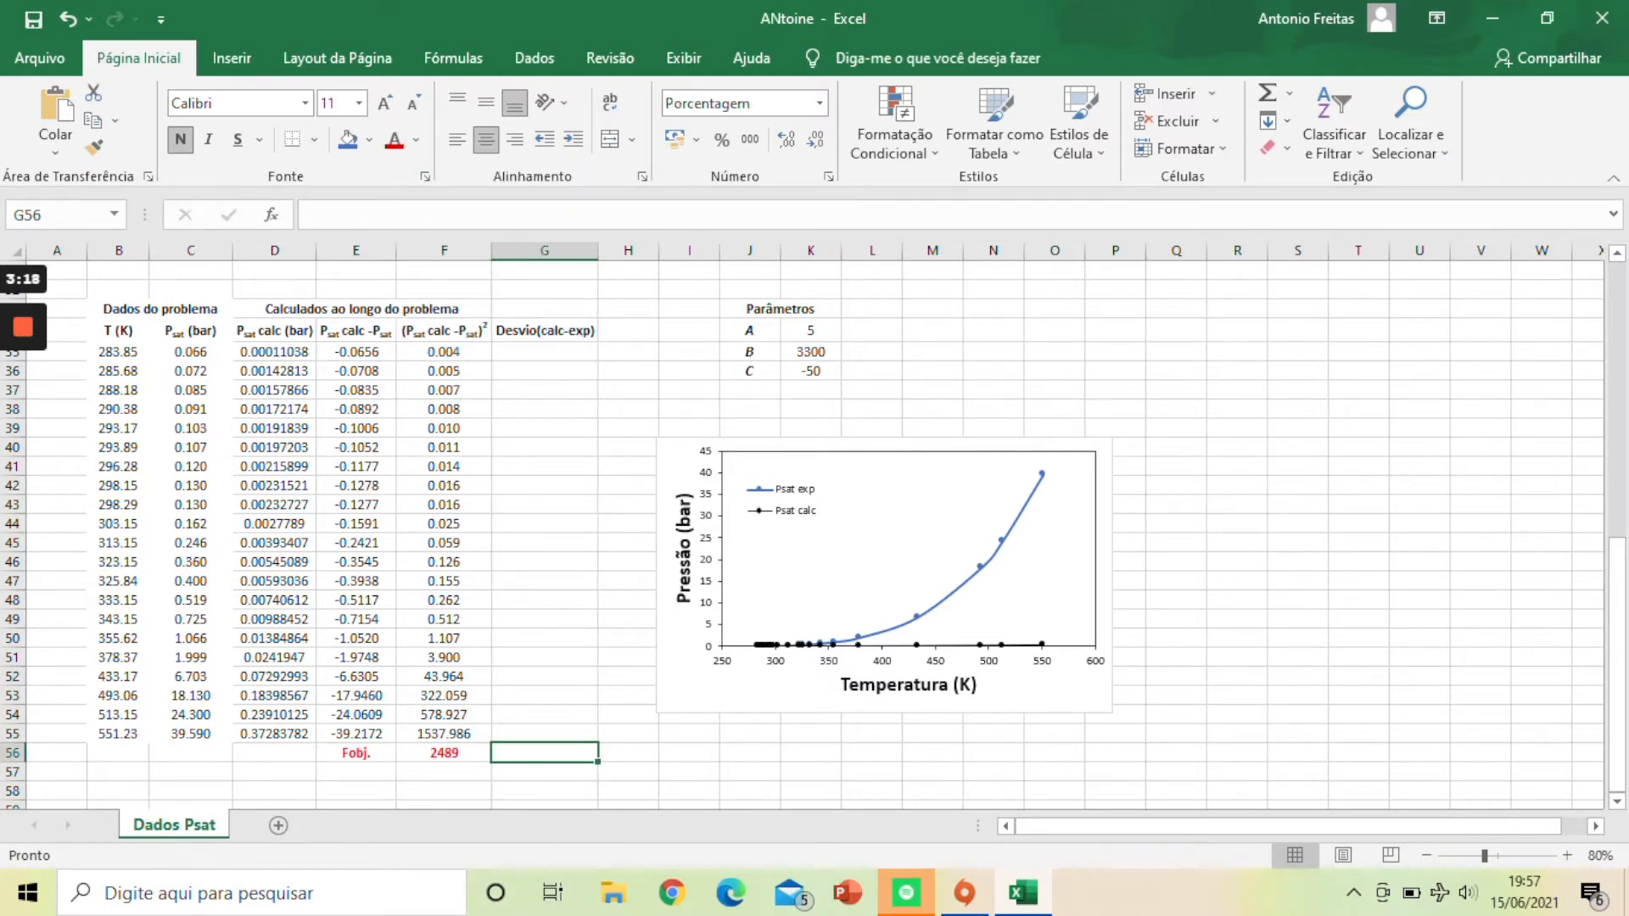
Step: Format the Parâmetros table in J33:K36 with red text and a light green fill
drag(774, 309, 811, 372)
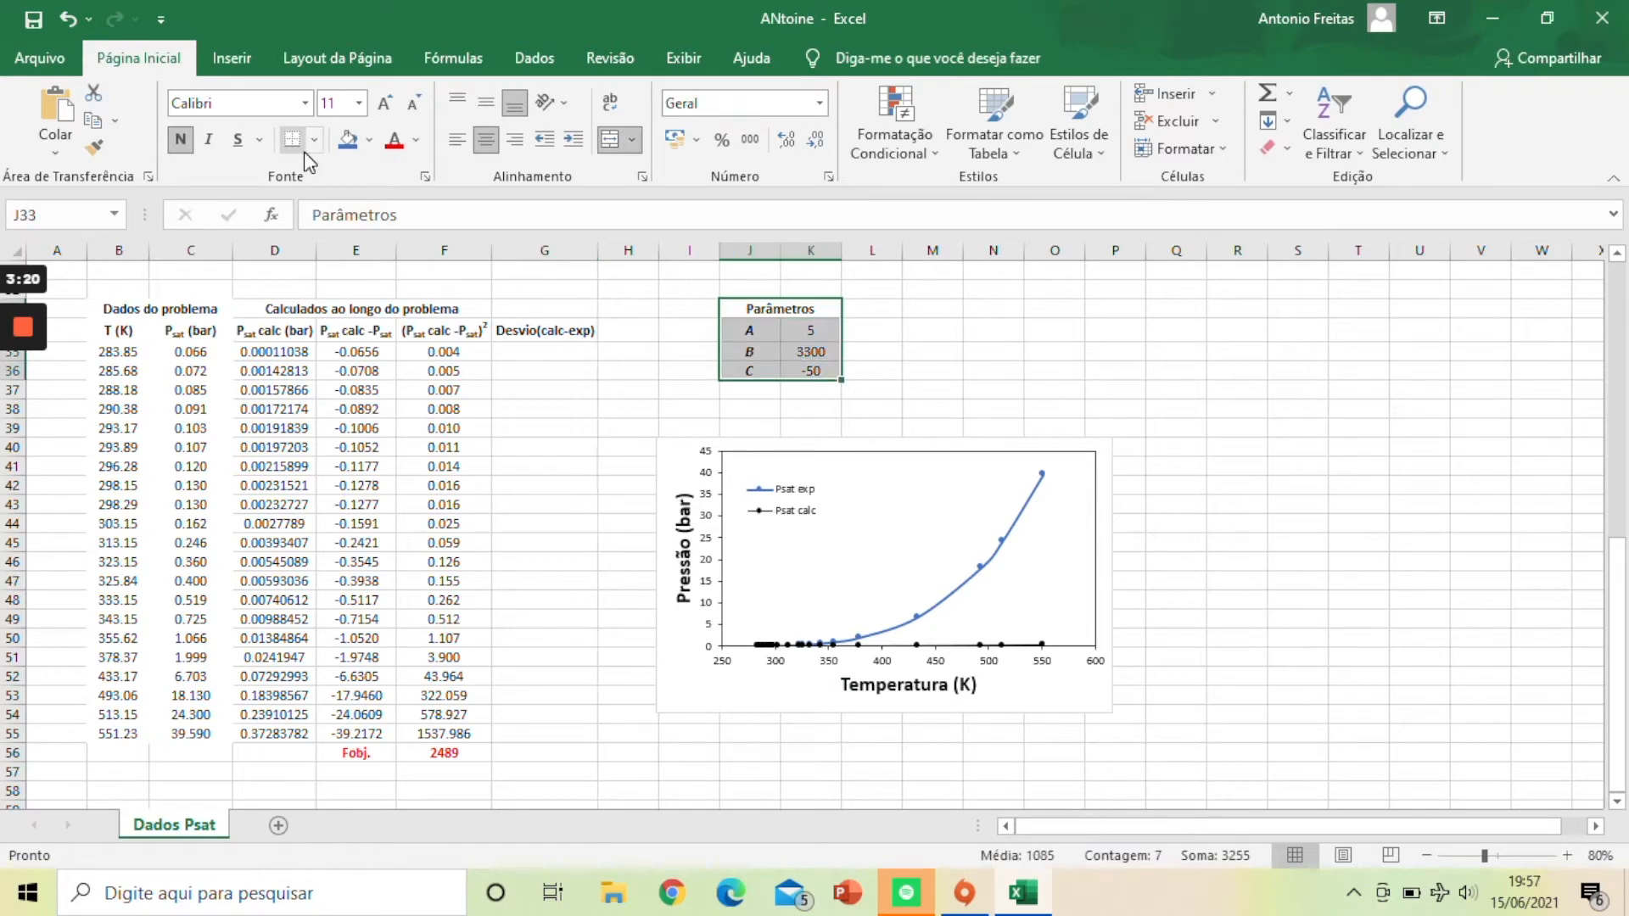
click(394, 143)
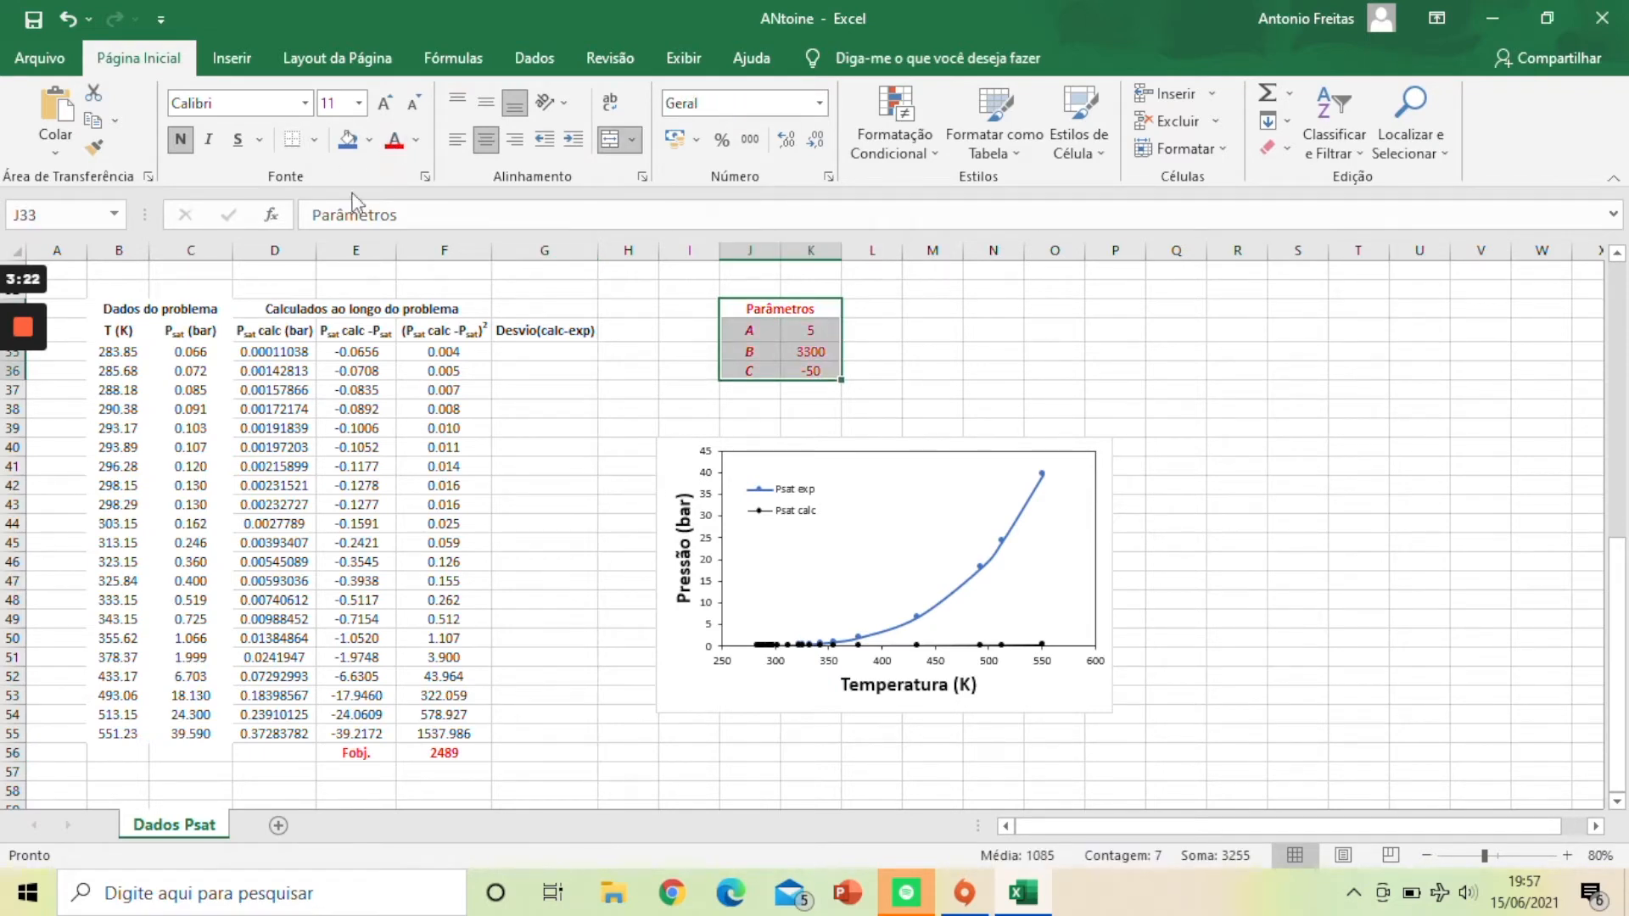
click(370, 140)
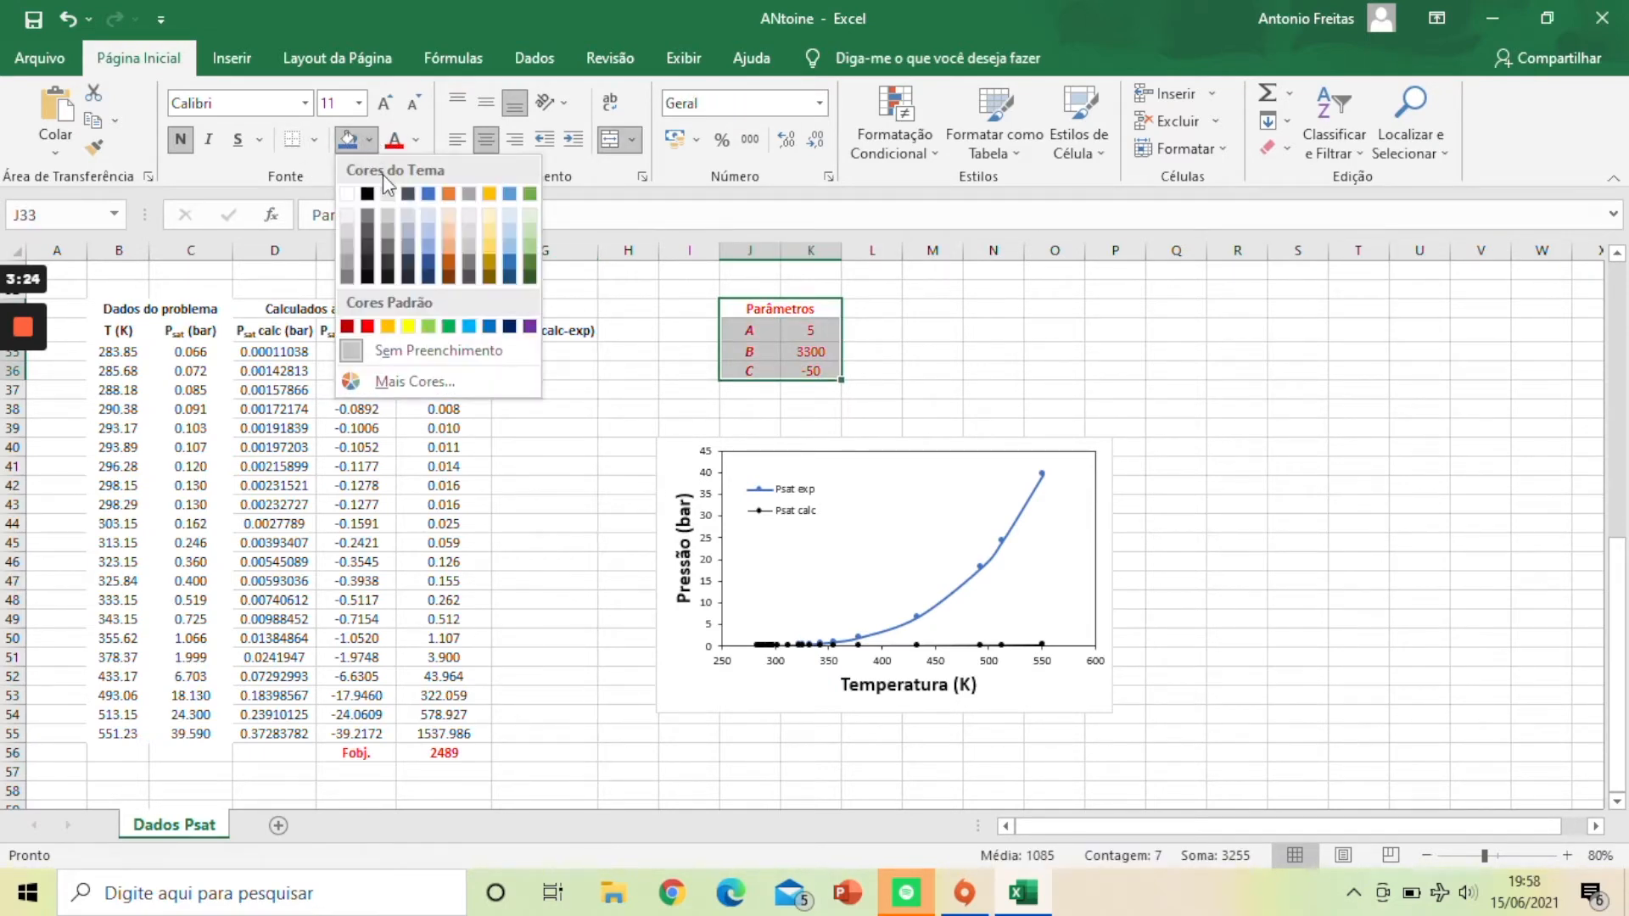
click(428, 326)
click(932, 351)
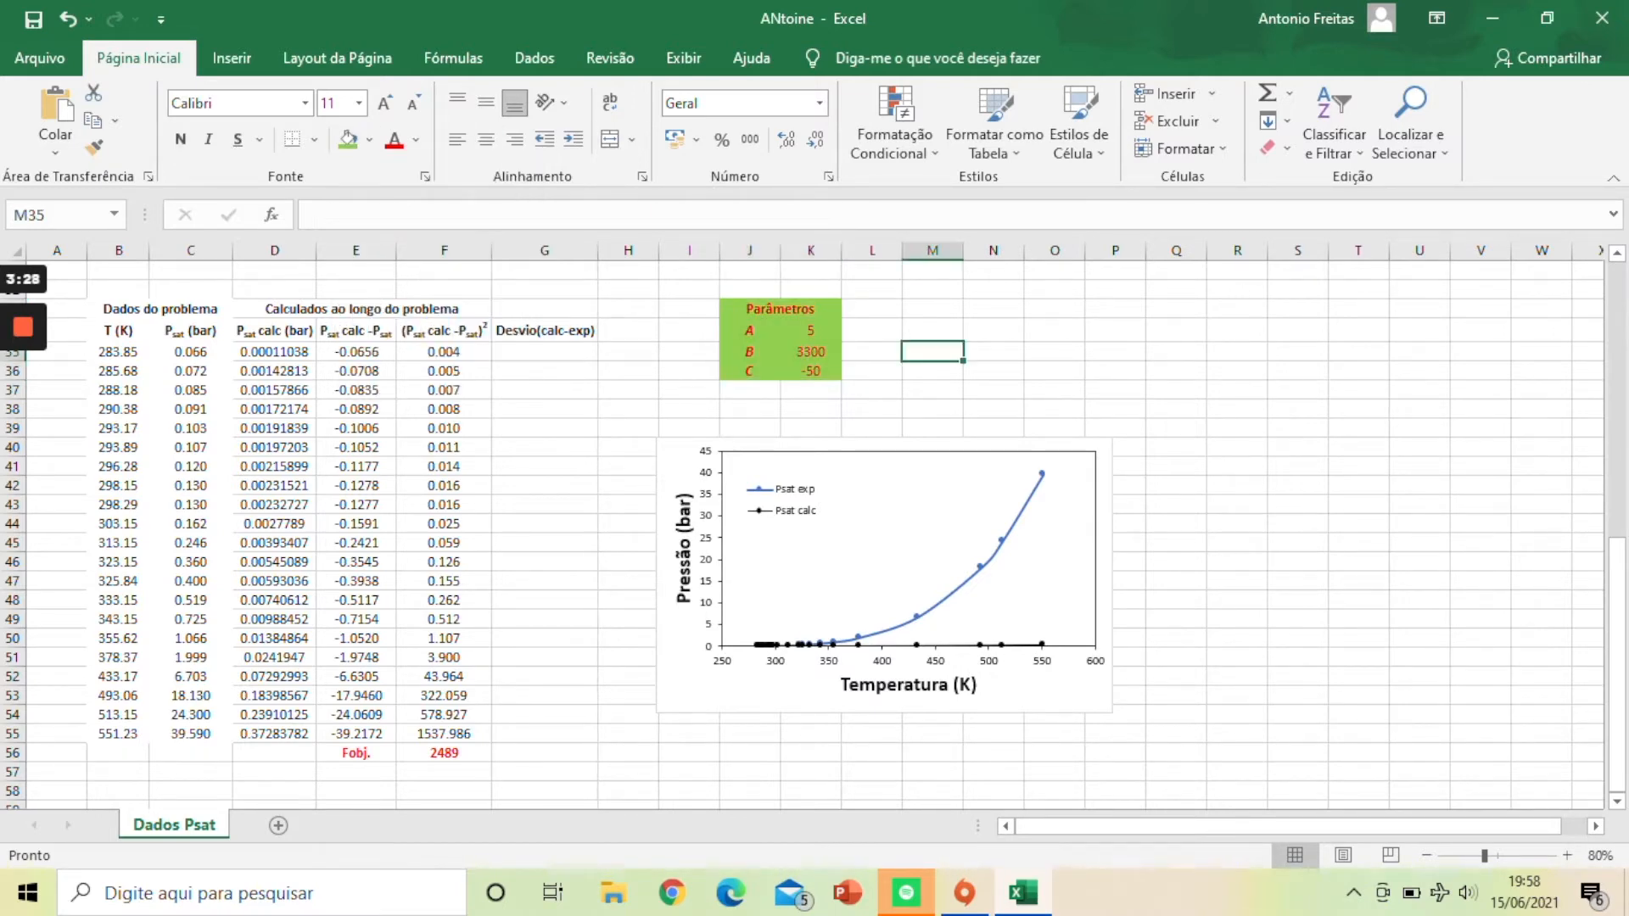
Step: Fill the calculated columns D33:G55 with grey and the problem data in B33:C55 with orange
drag(280, 309, 547, 734)
click(369, 140)
click(419, 251)
drag(119, 309, 191, 735)
click(369, 140)
click(445, 186)
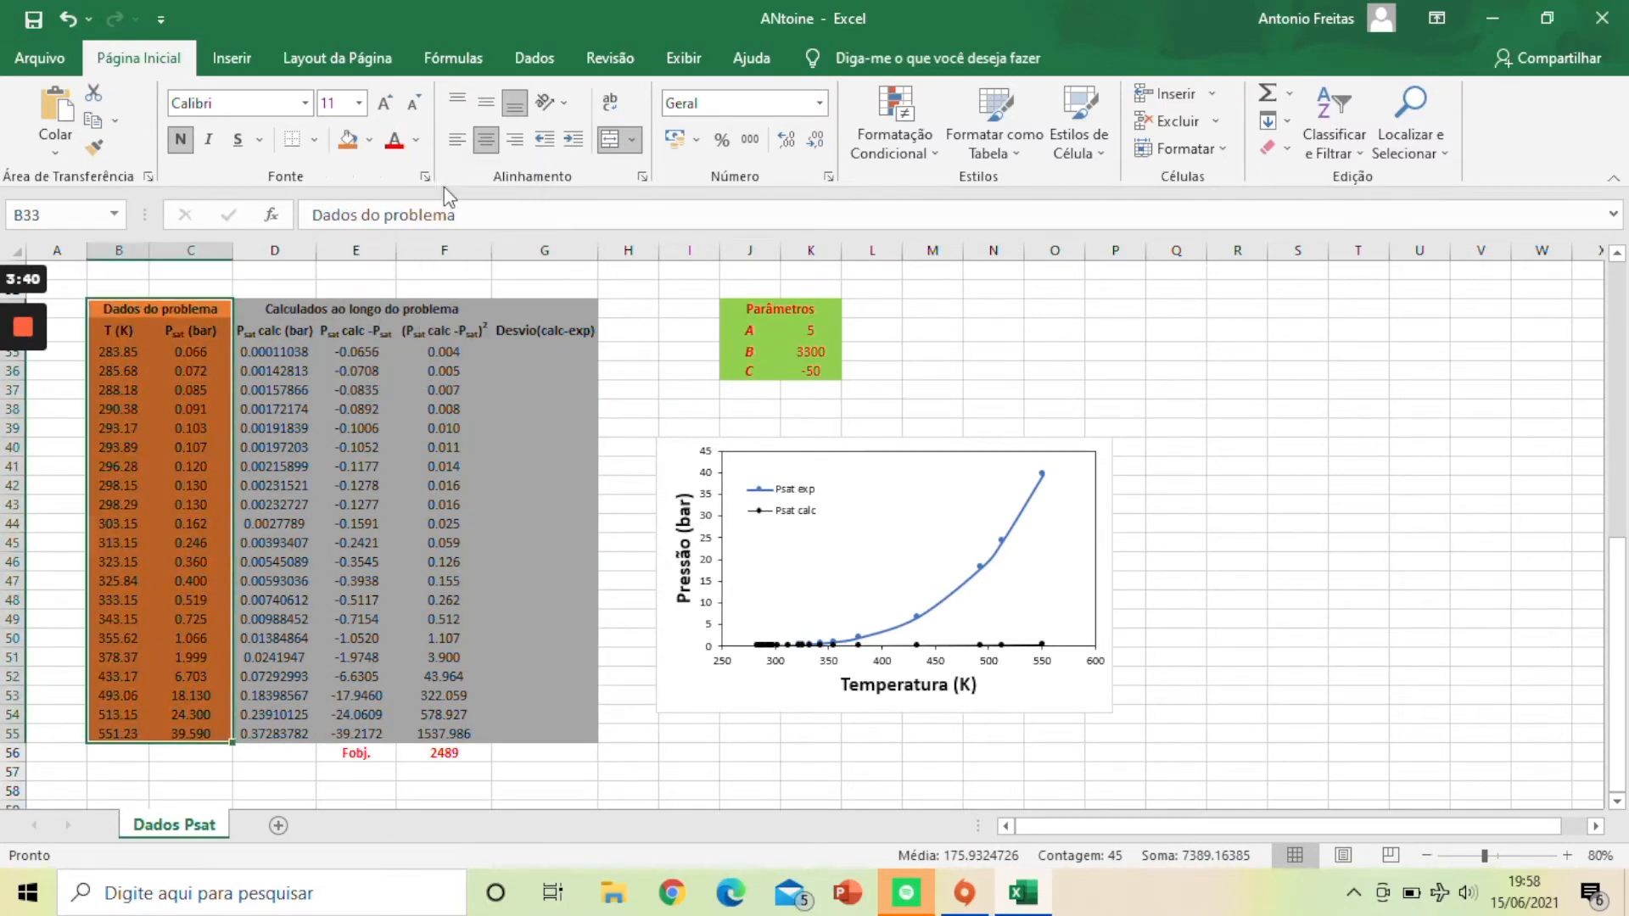
click(992, 371)
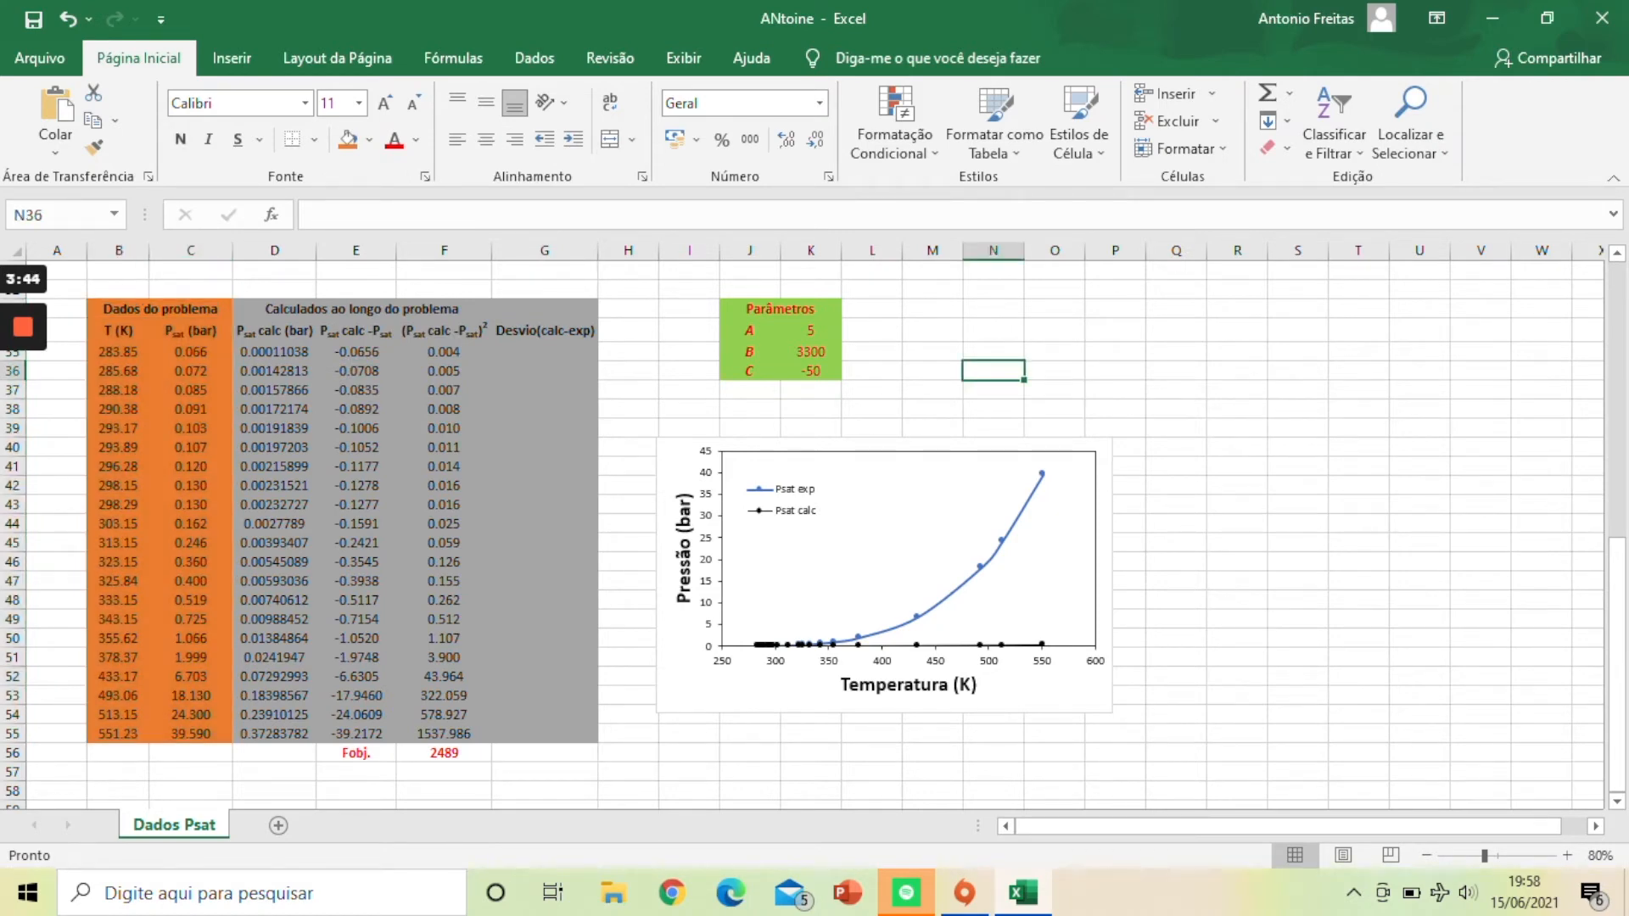
Step: Run Solver to minimise F56 by changing K34:K36 with the GRG Não Linear method, and keep the Solver solution
click(534, 58)
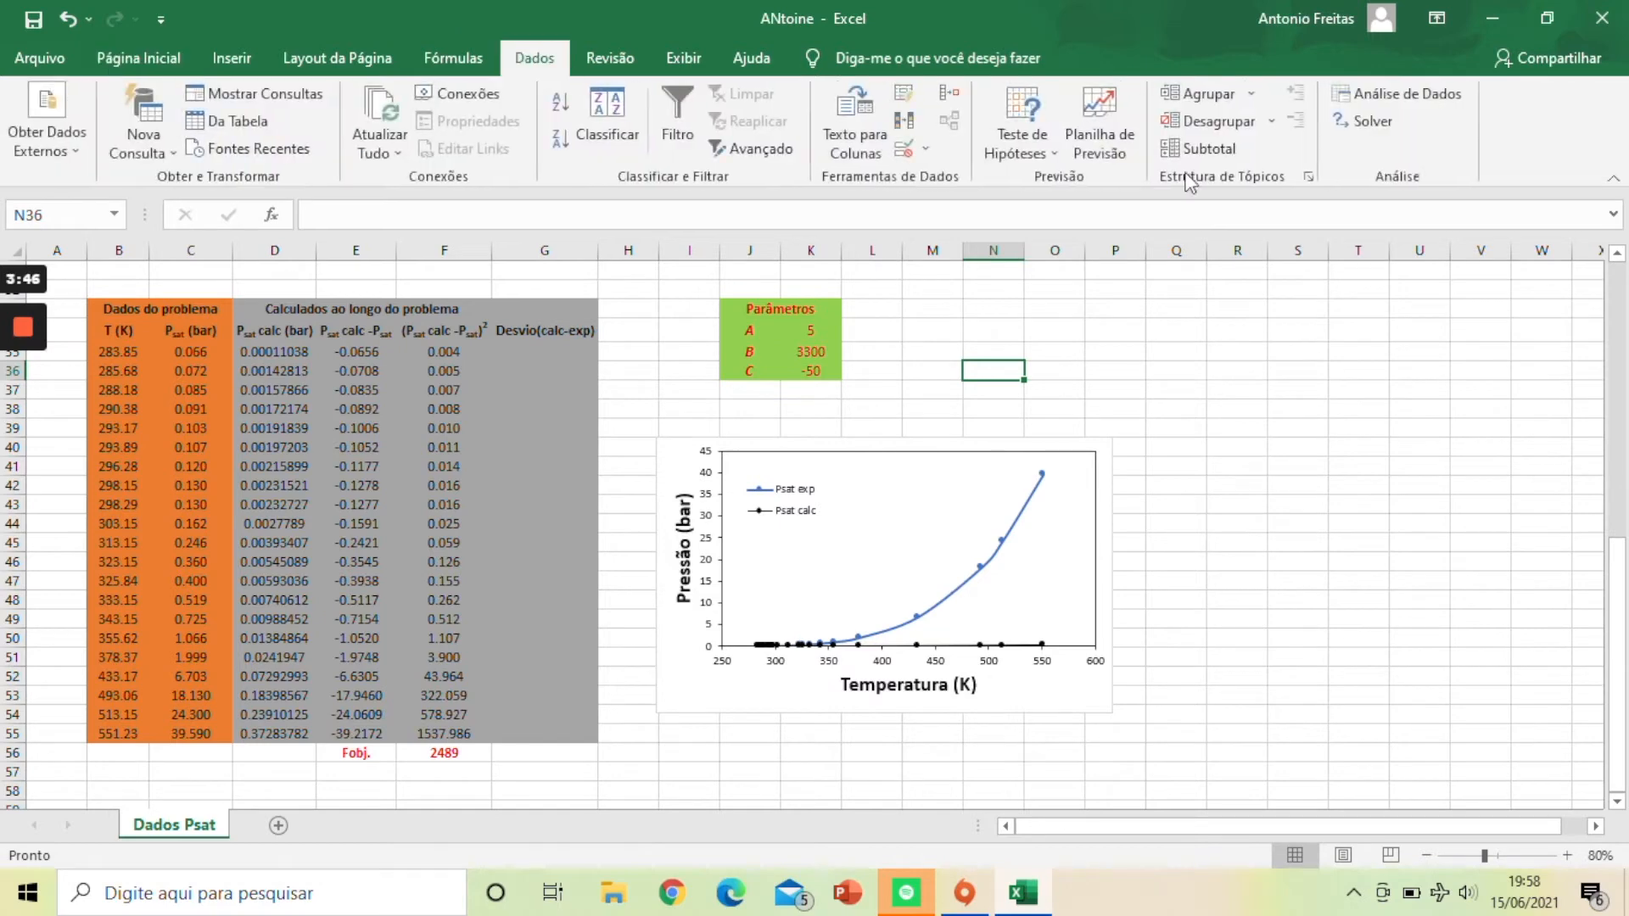
click(1376, 126)
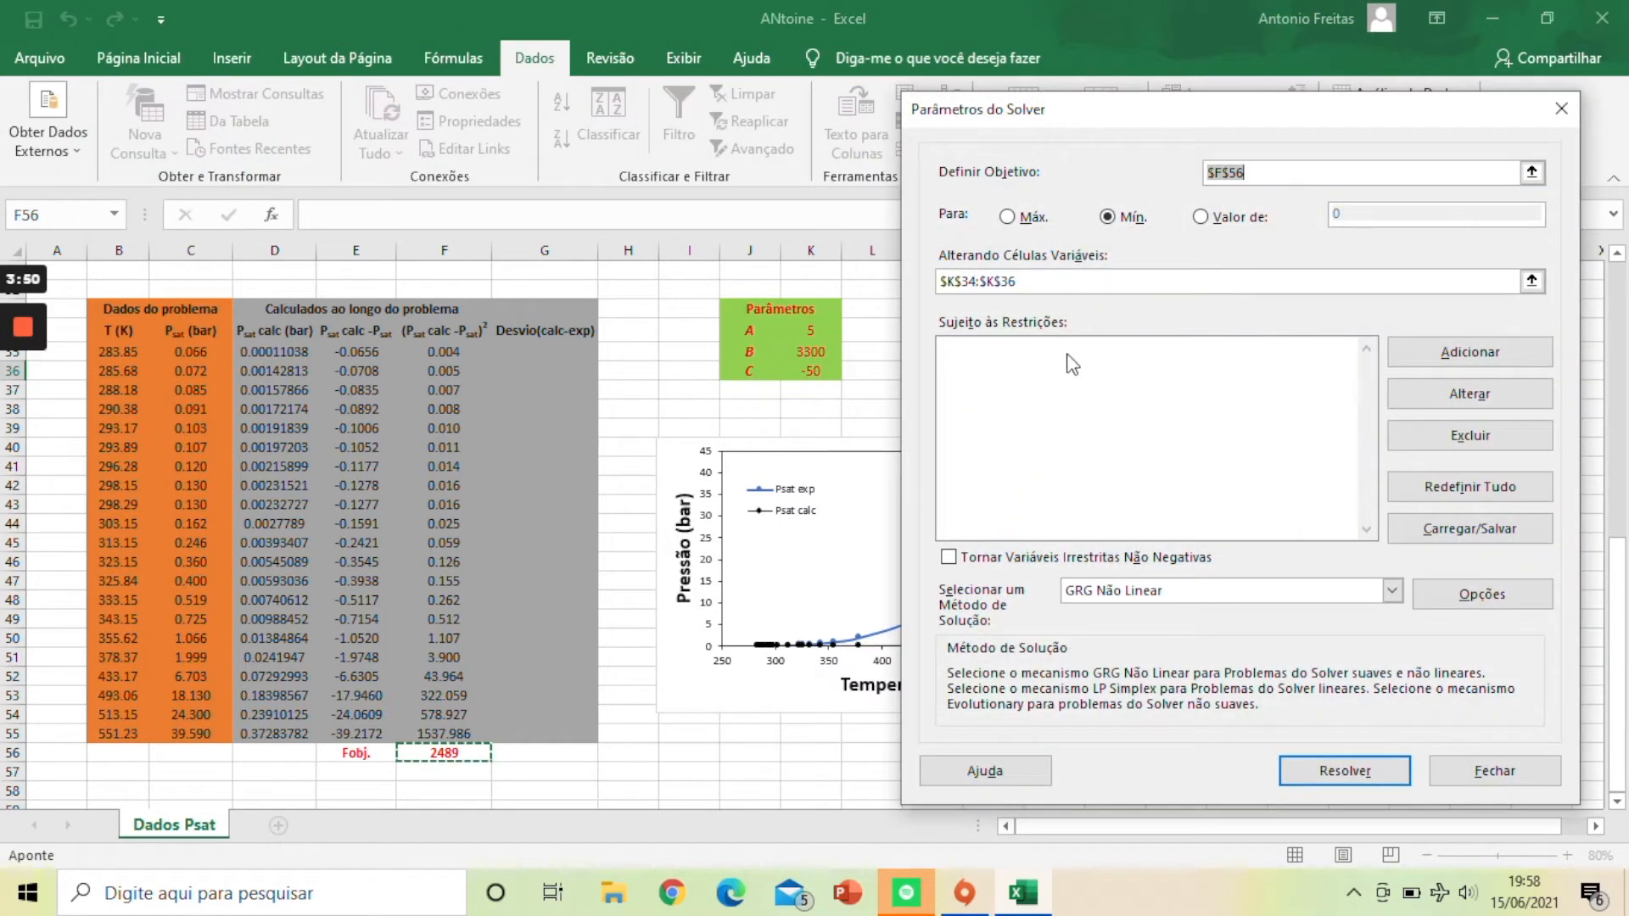
key(BackSpace)
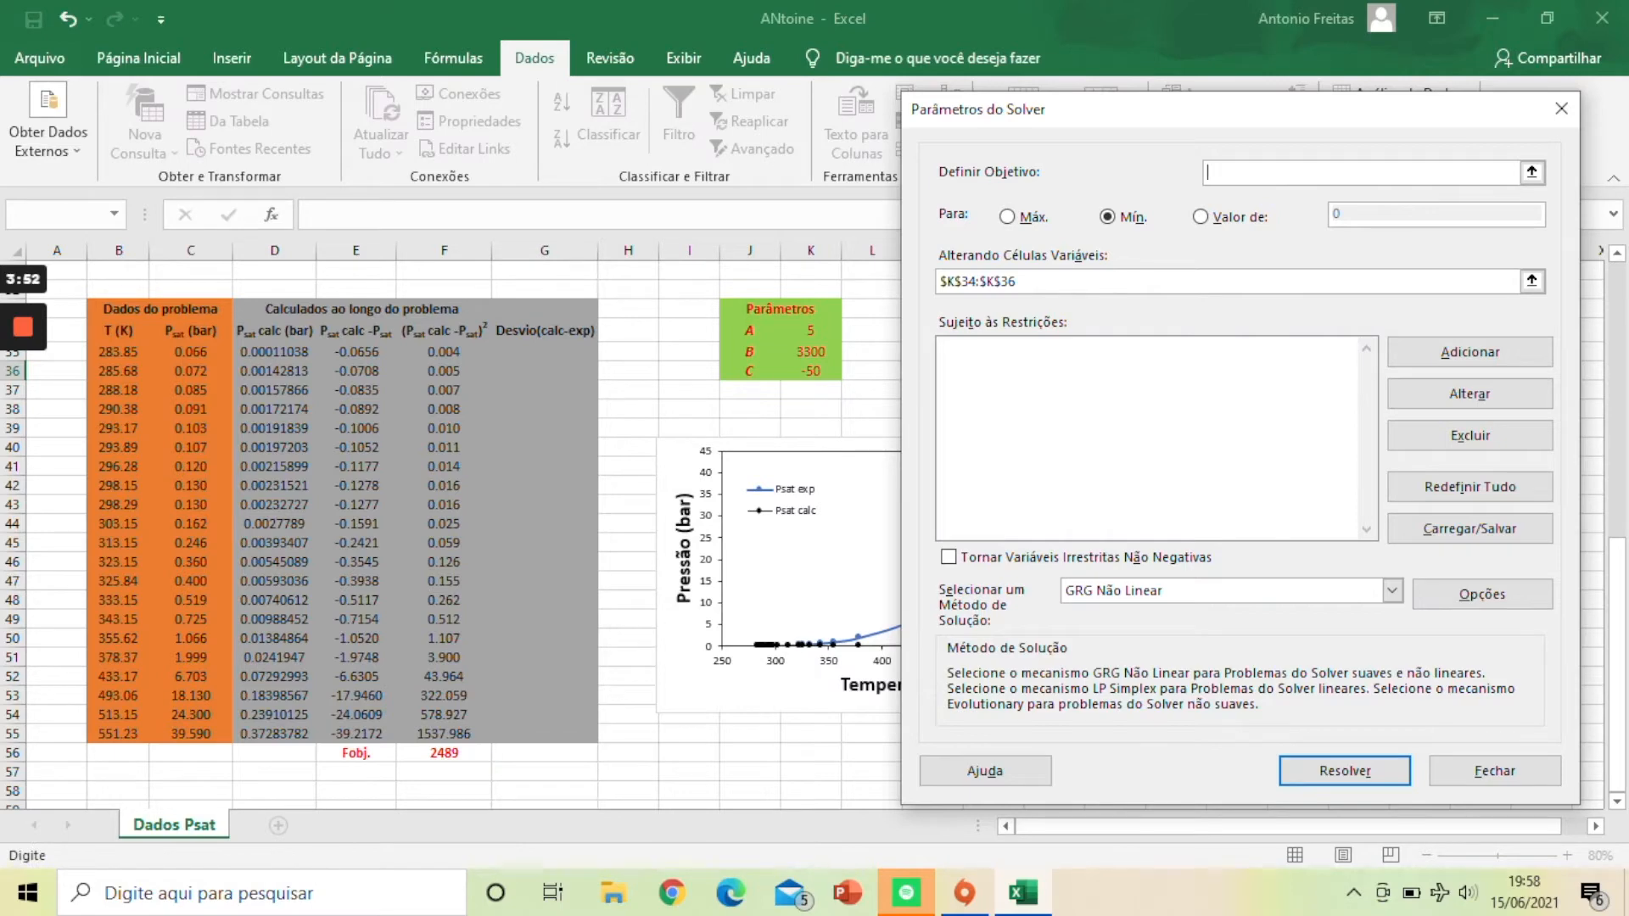
click(444, 753)
drag(1036, 282, 930, 279)
key(BackSpace)
drag(811, 331, 819, 372)
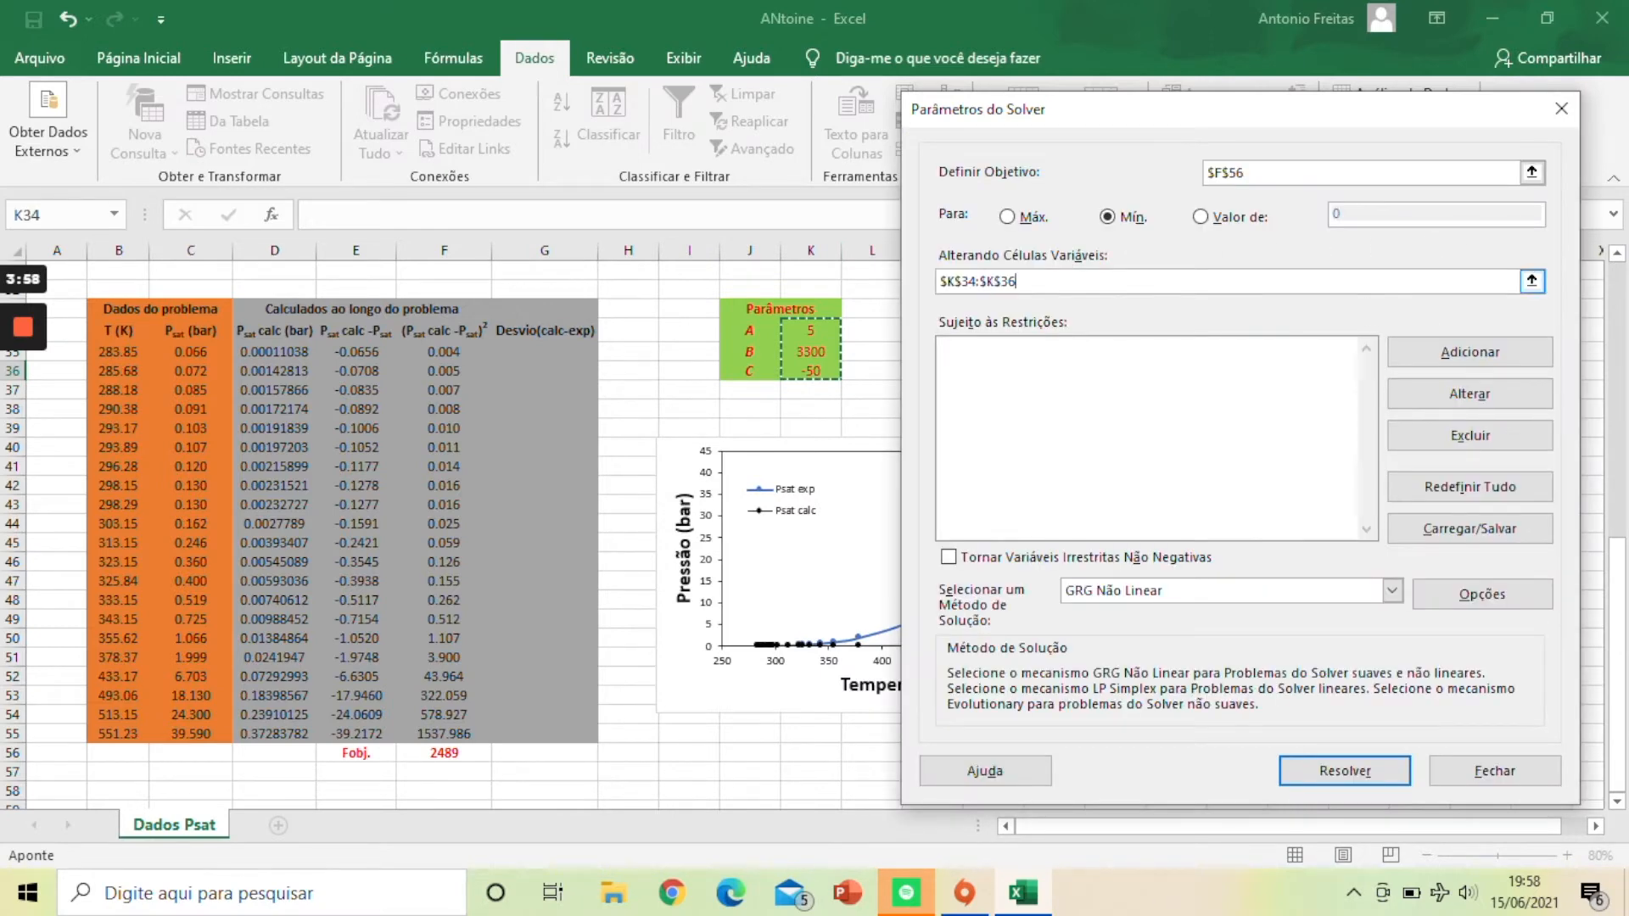
click(1341, 774)
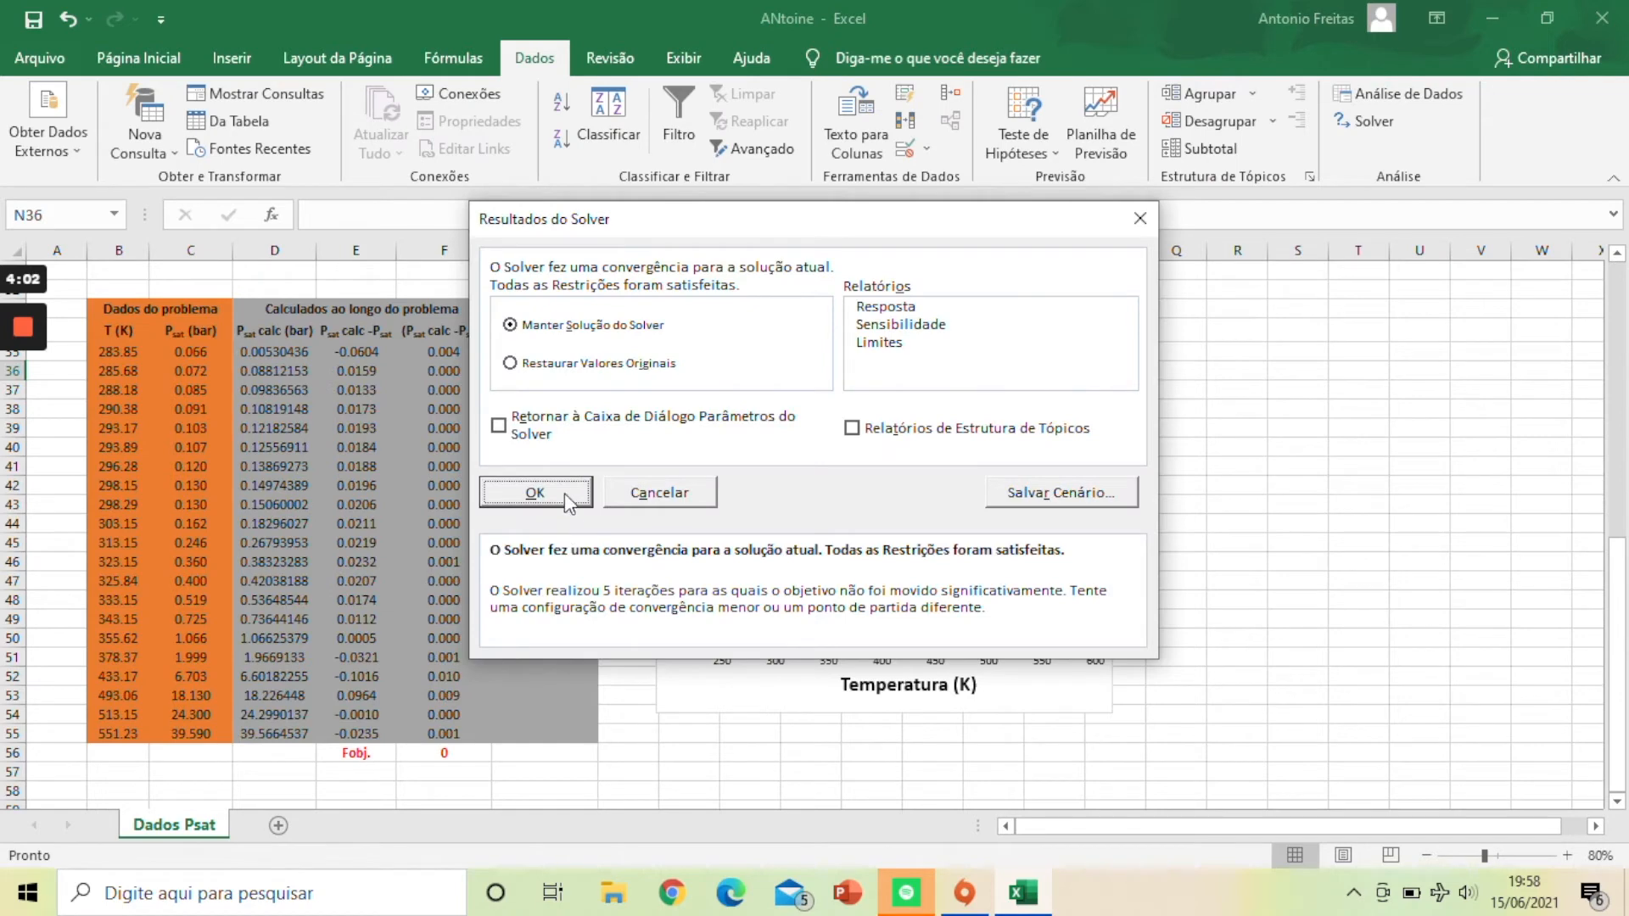
click(535, 493)
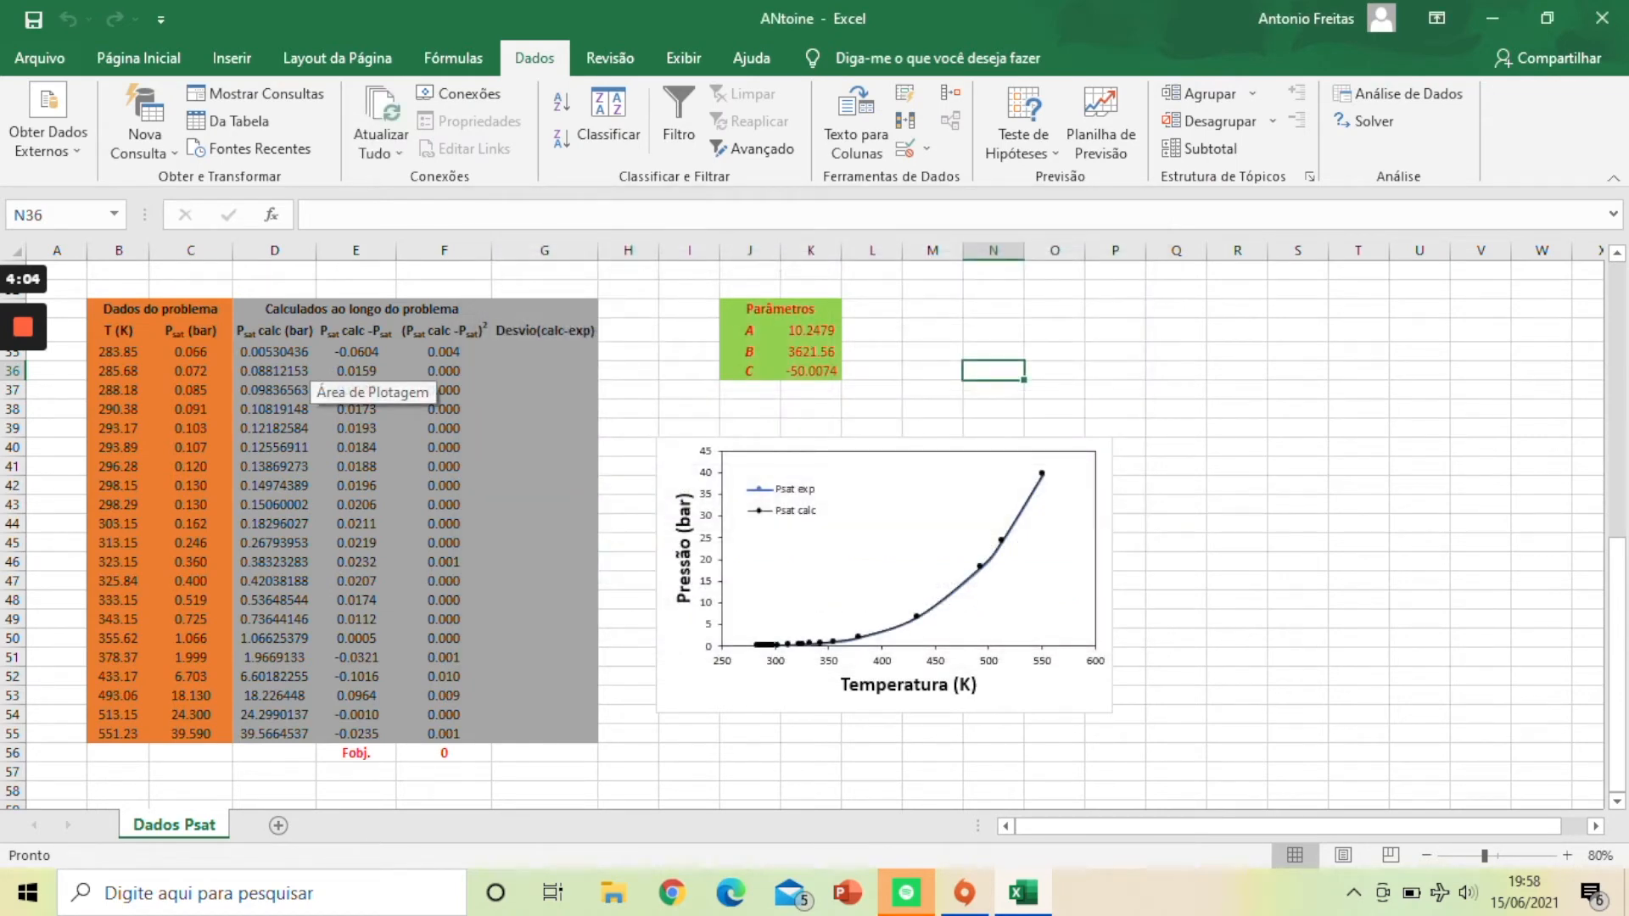
Step: Show the objective function value in F56 with four decimal places
click(437, 751)
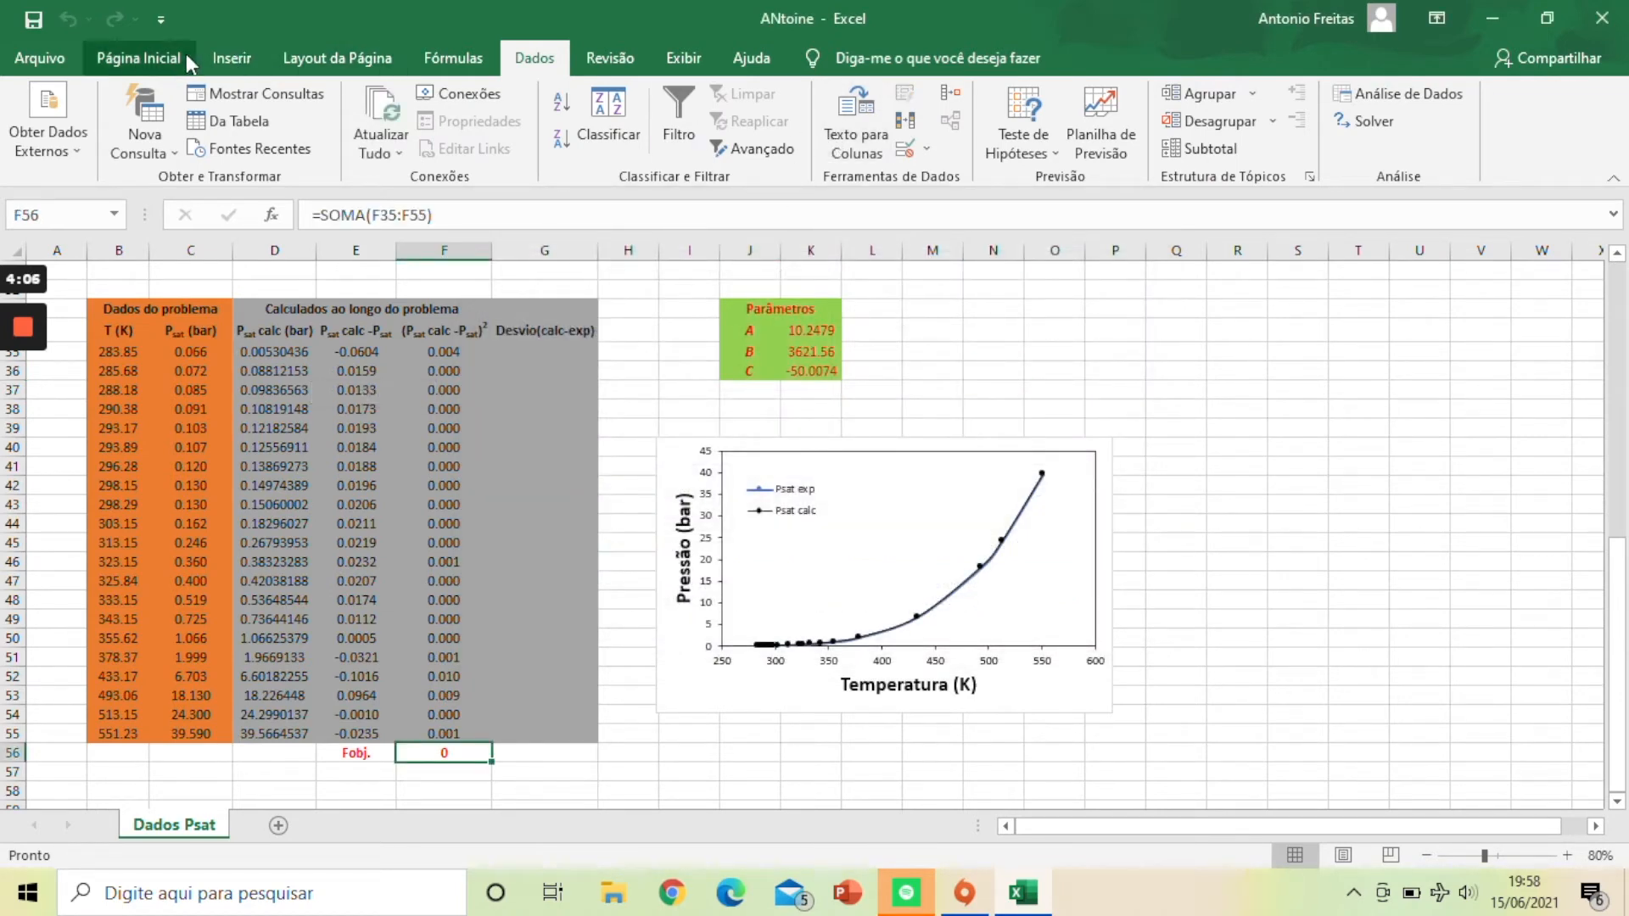
click(138, 58)
click(785, 136)
click(785, 136)
click(786, 136)
click(785, 135)
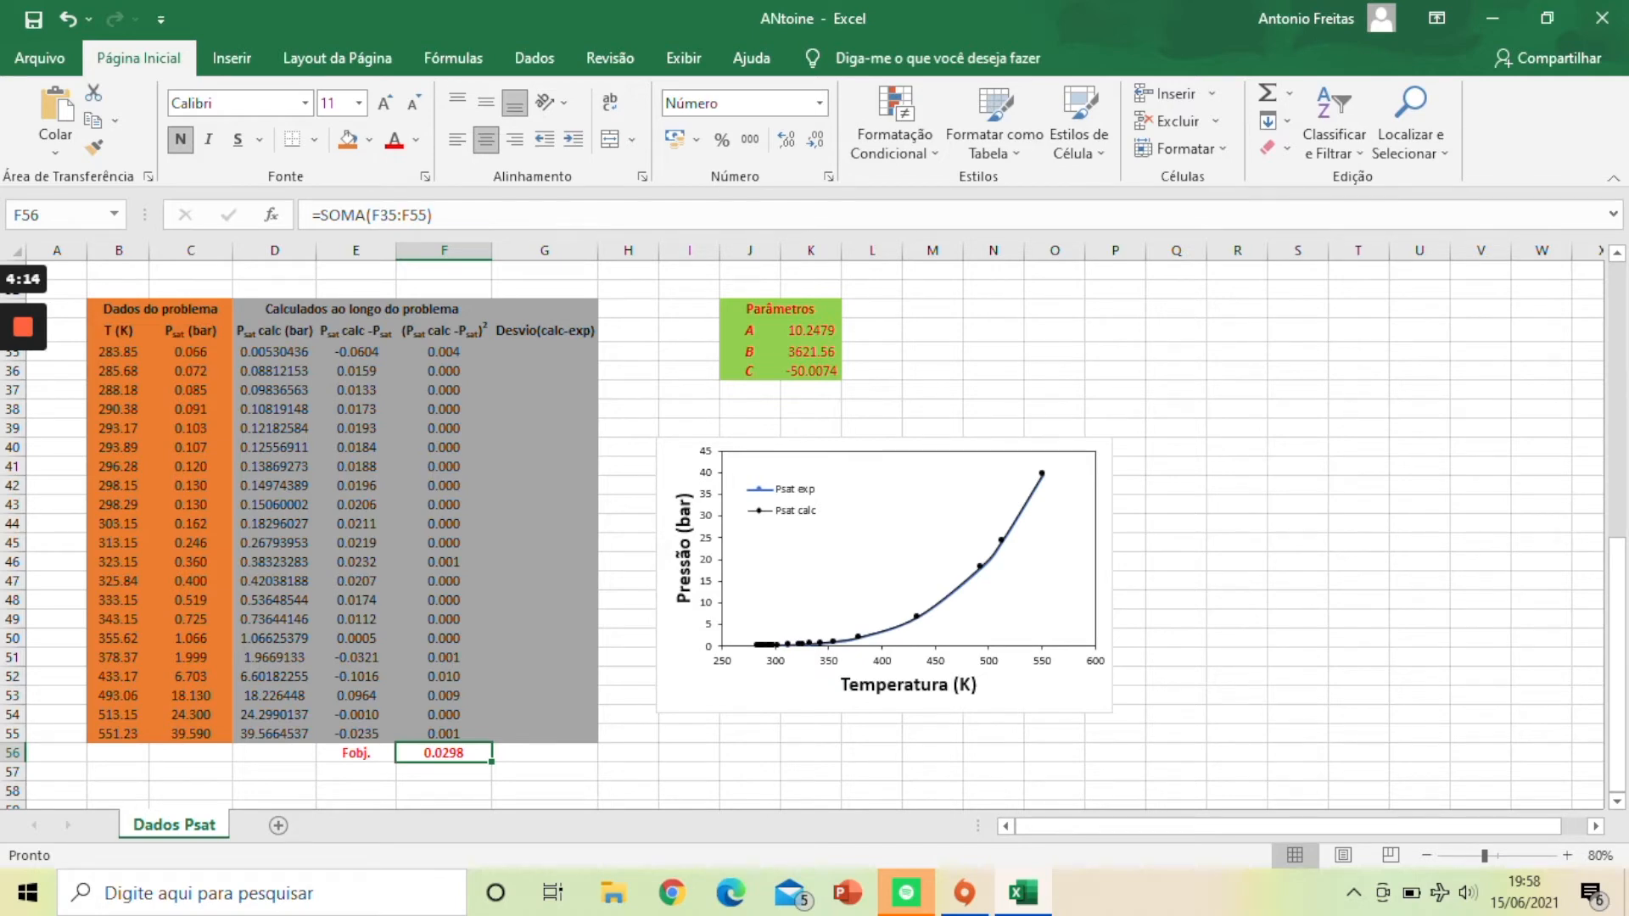
Step: Calculate the relative deviation in G35 with =ABS(D35-C35)/C35 and fill the formula down to G55
click(545, 352)
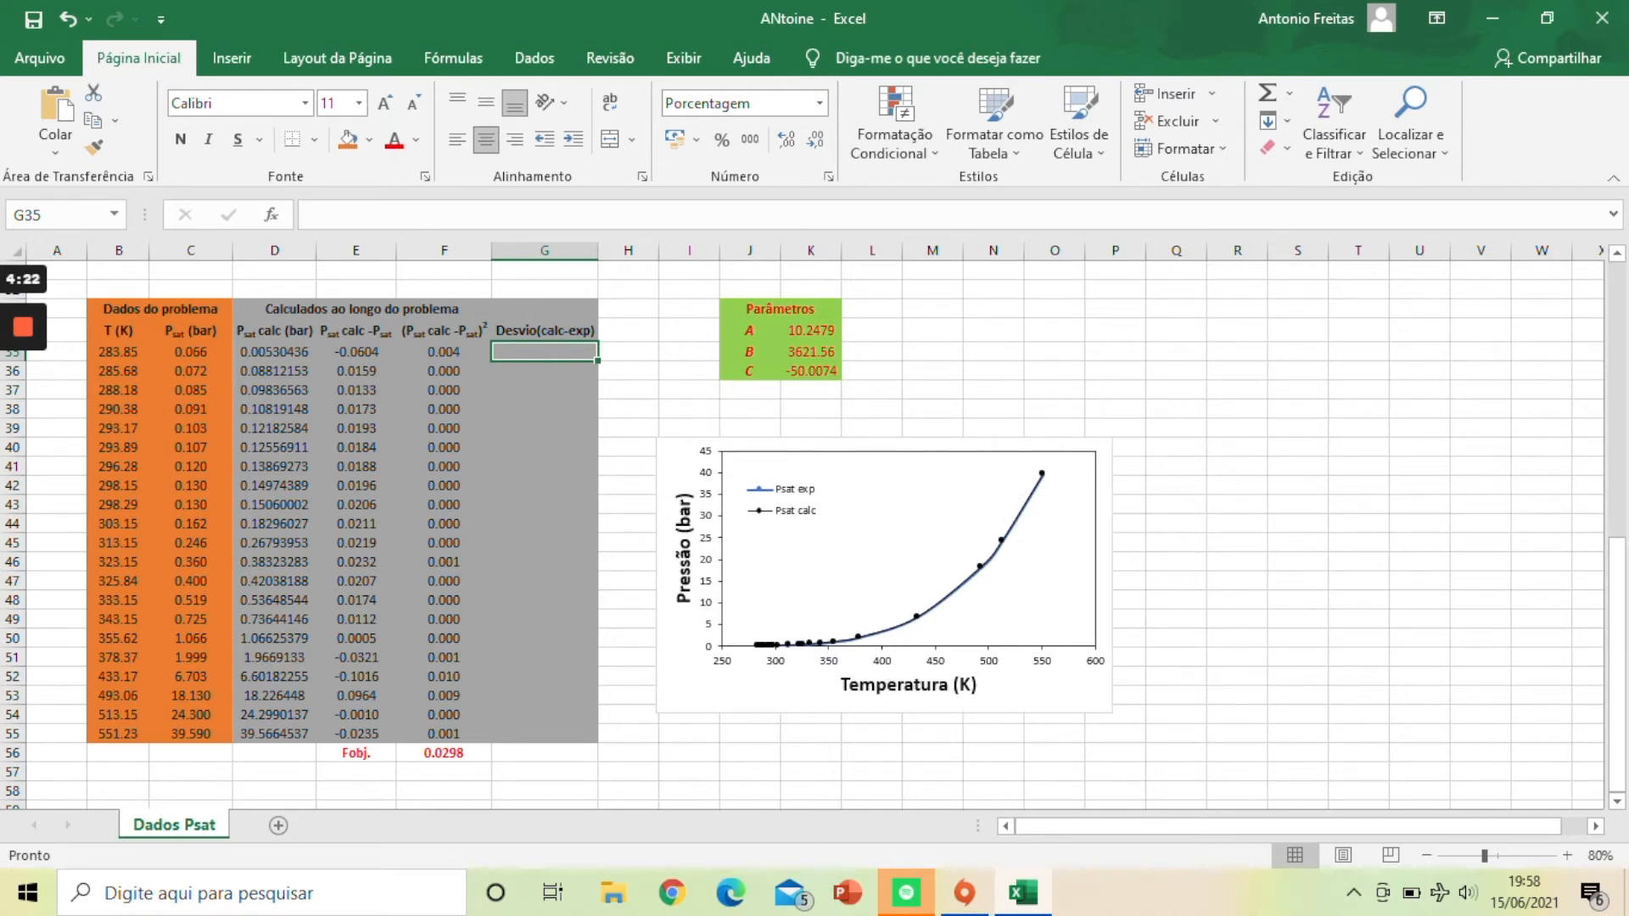
text(=)
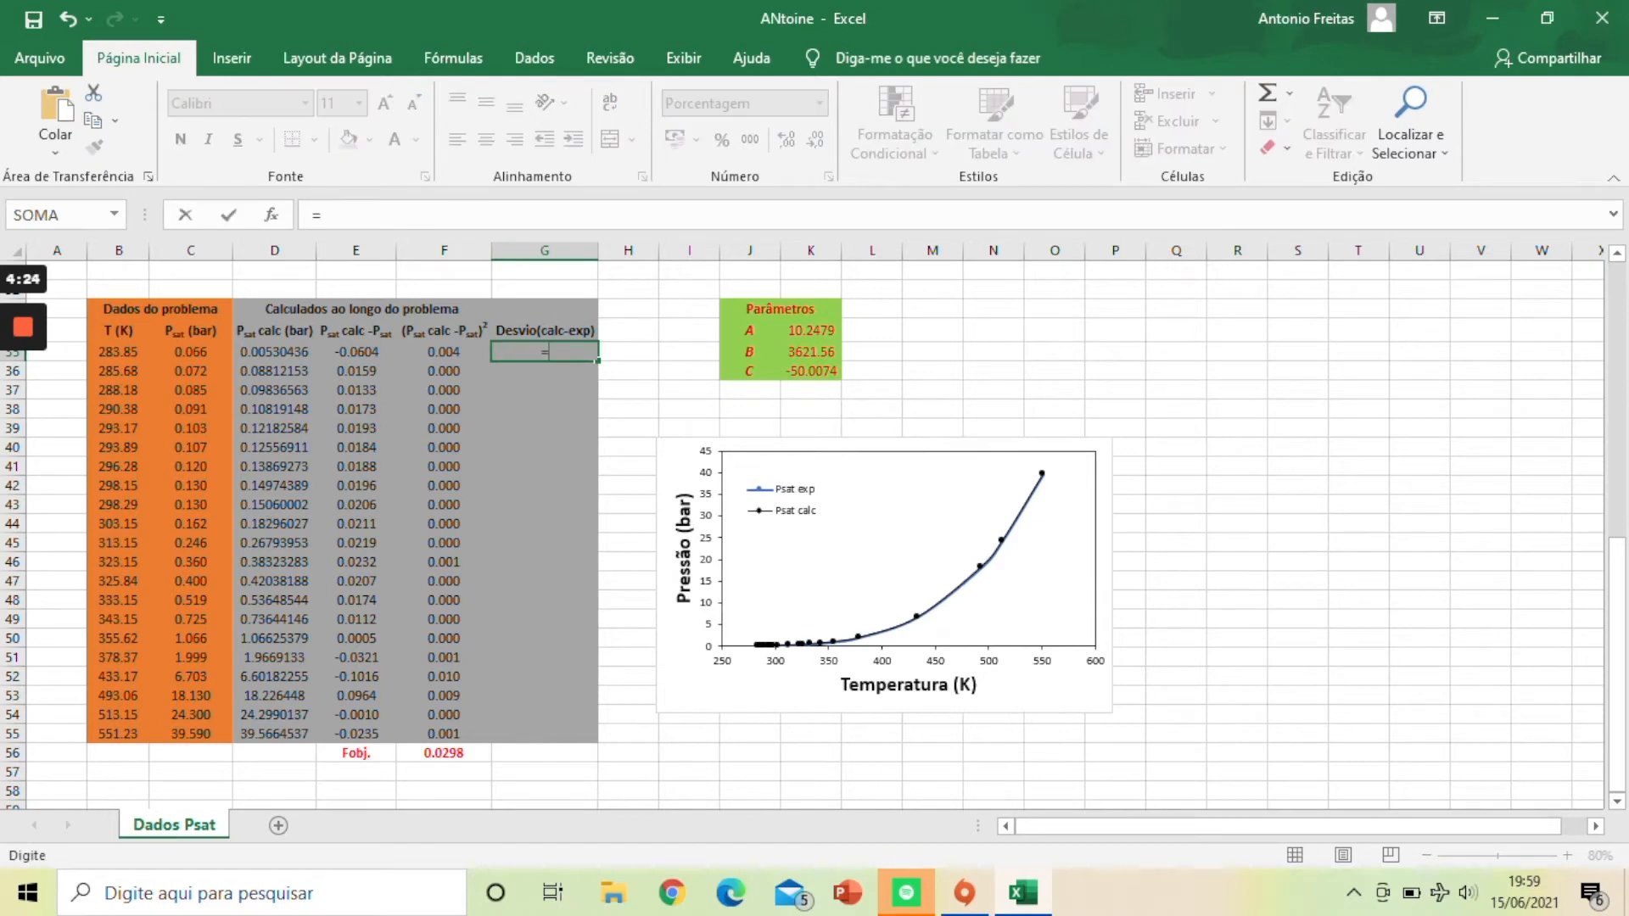
text(abs)
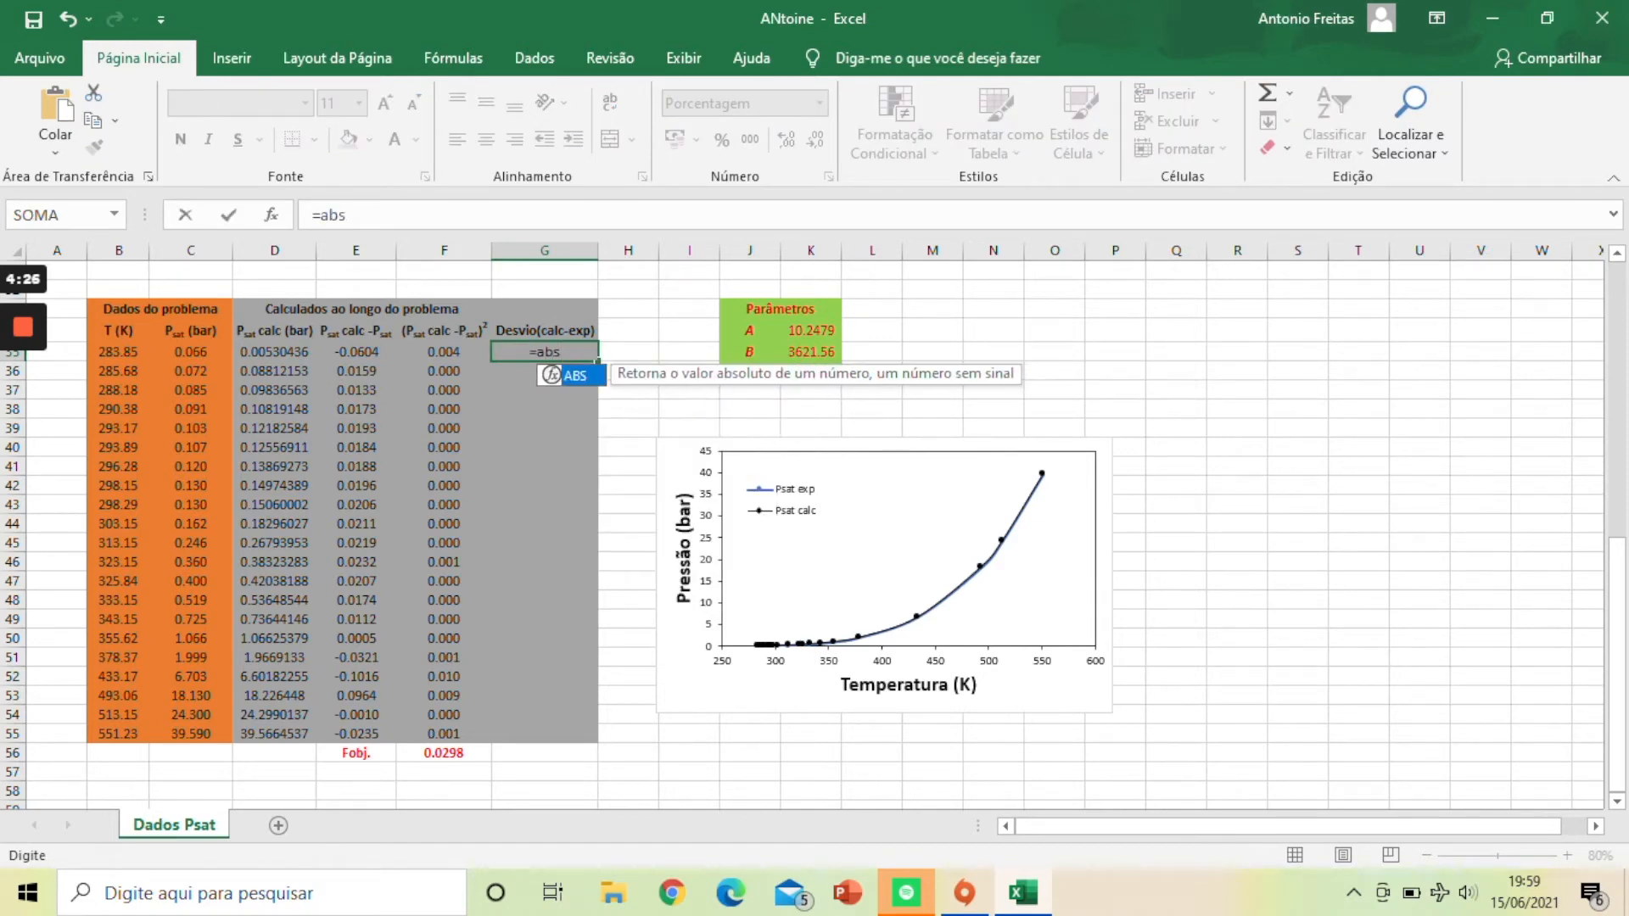
text(()
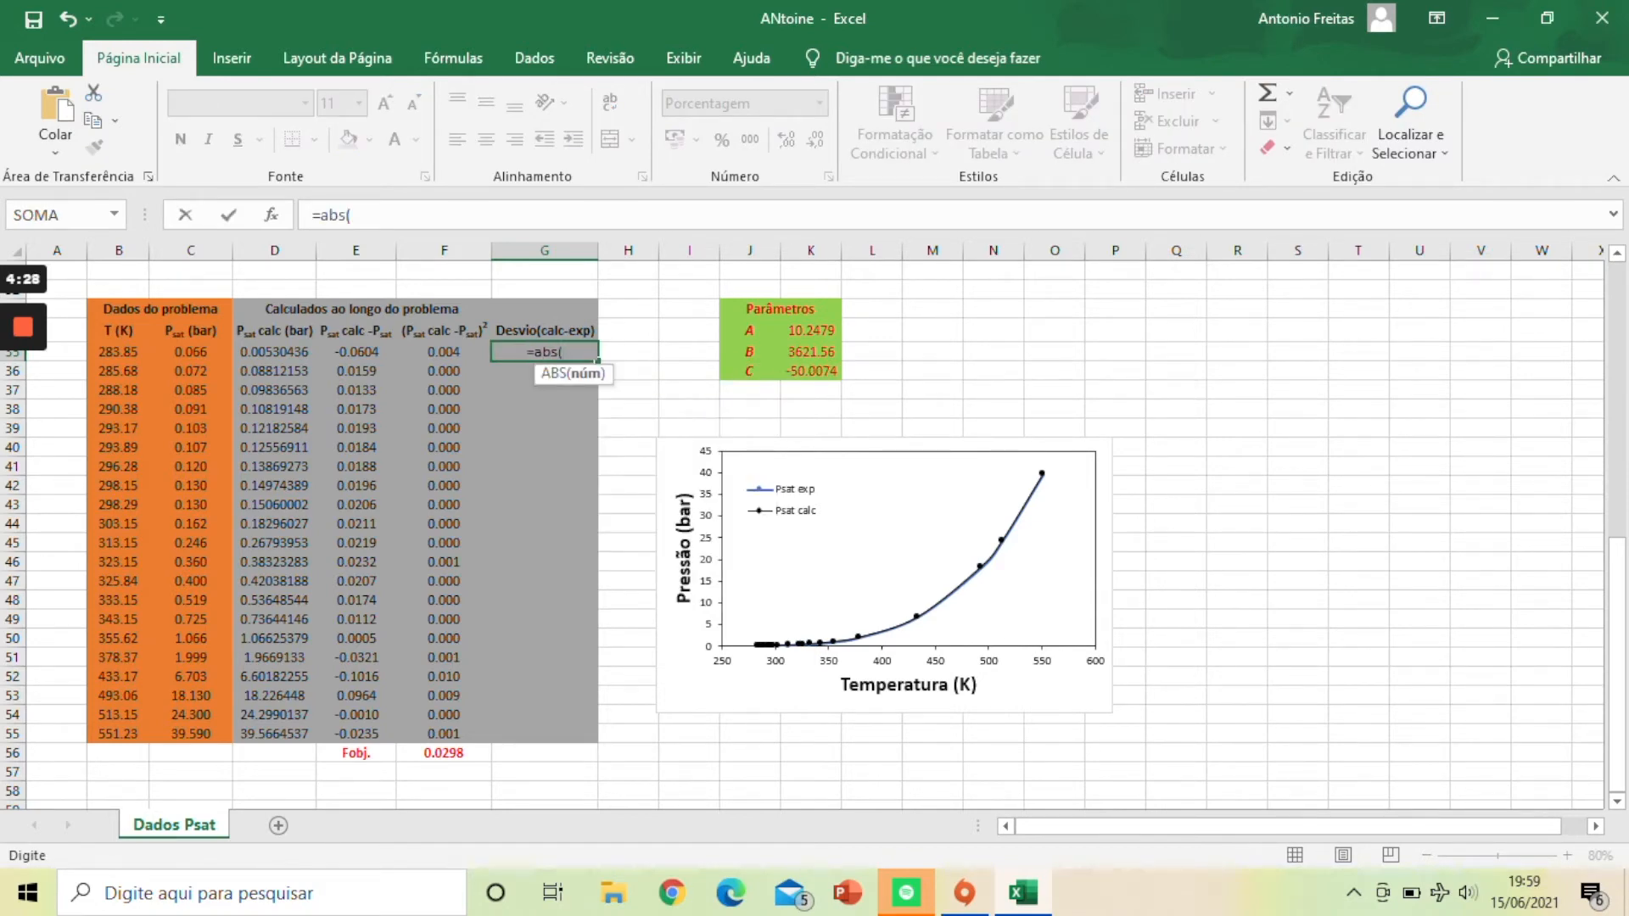
click(274, 353)
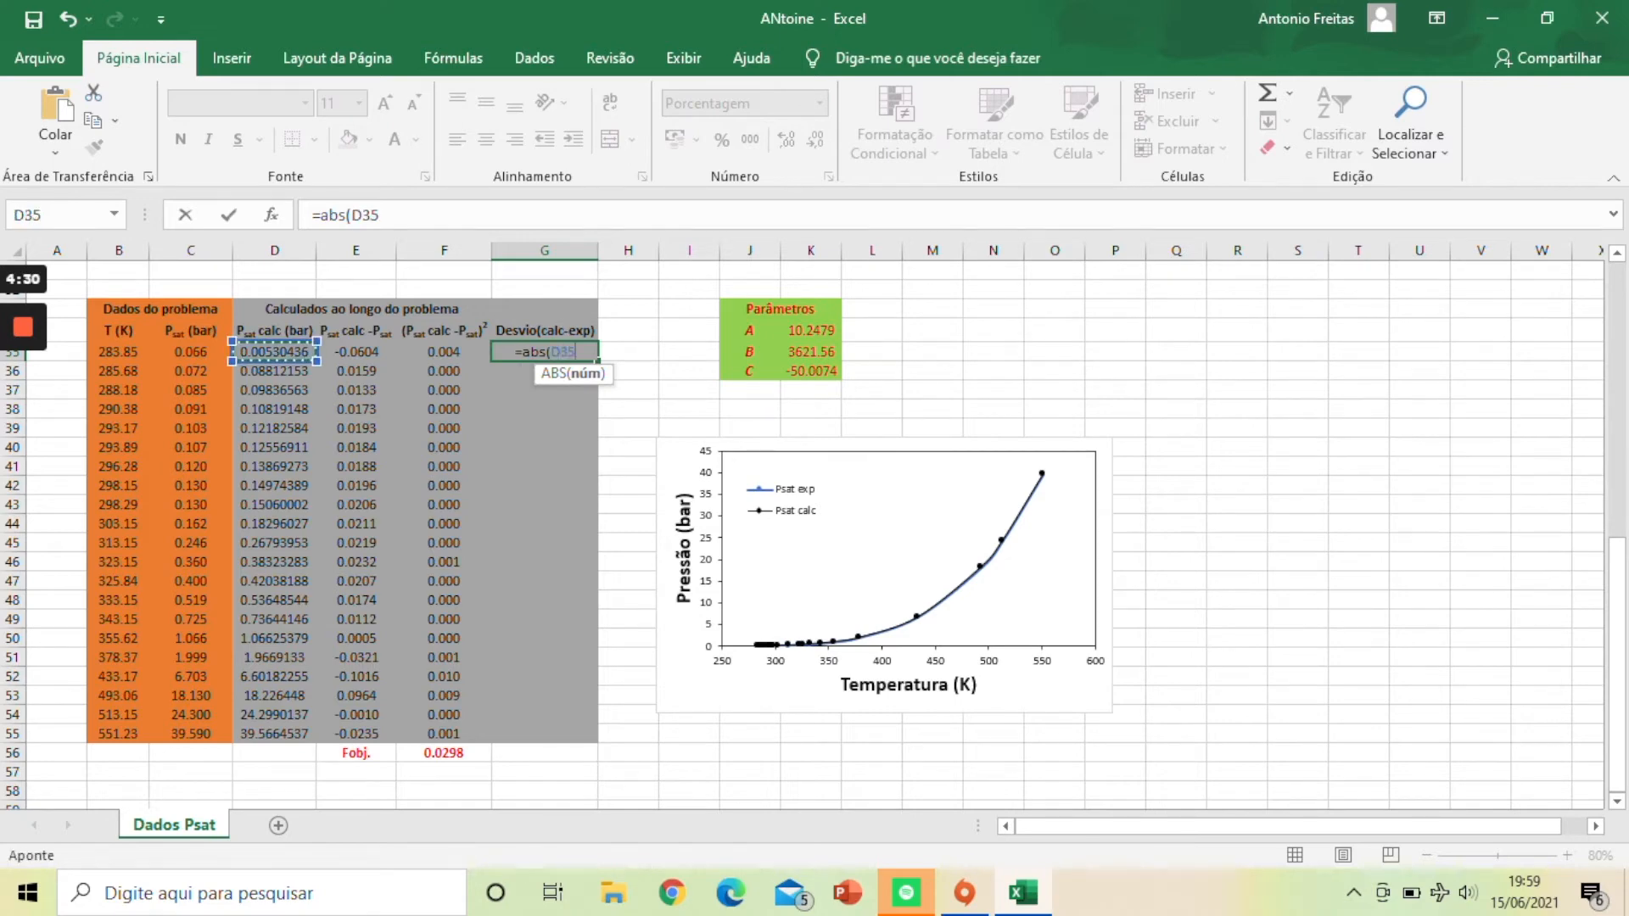
text(-)
click(191, 351)
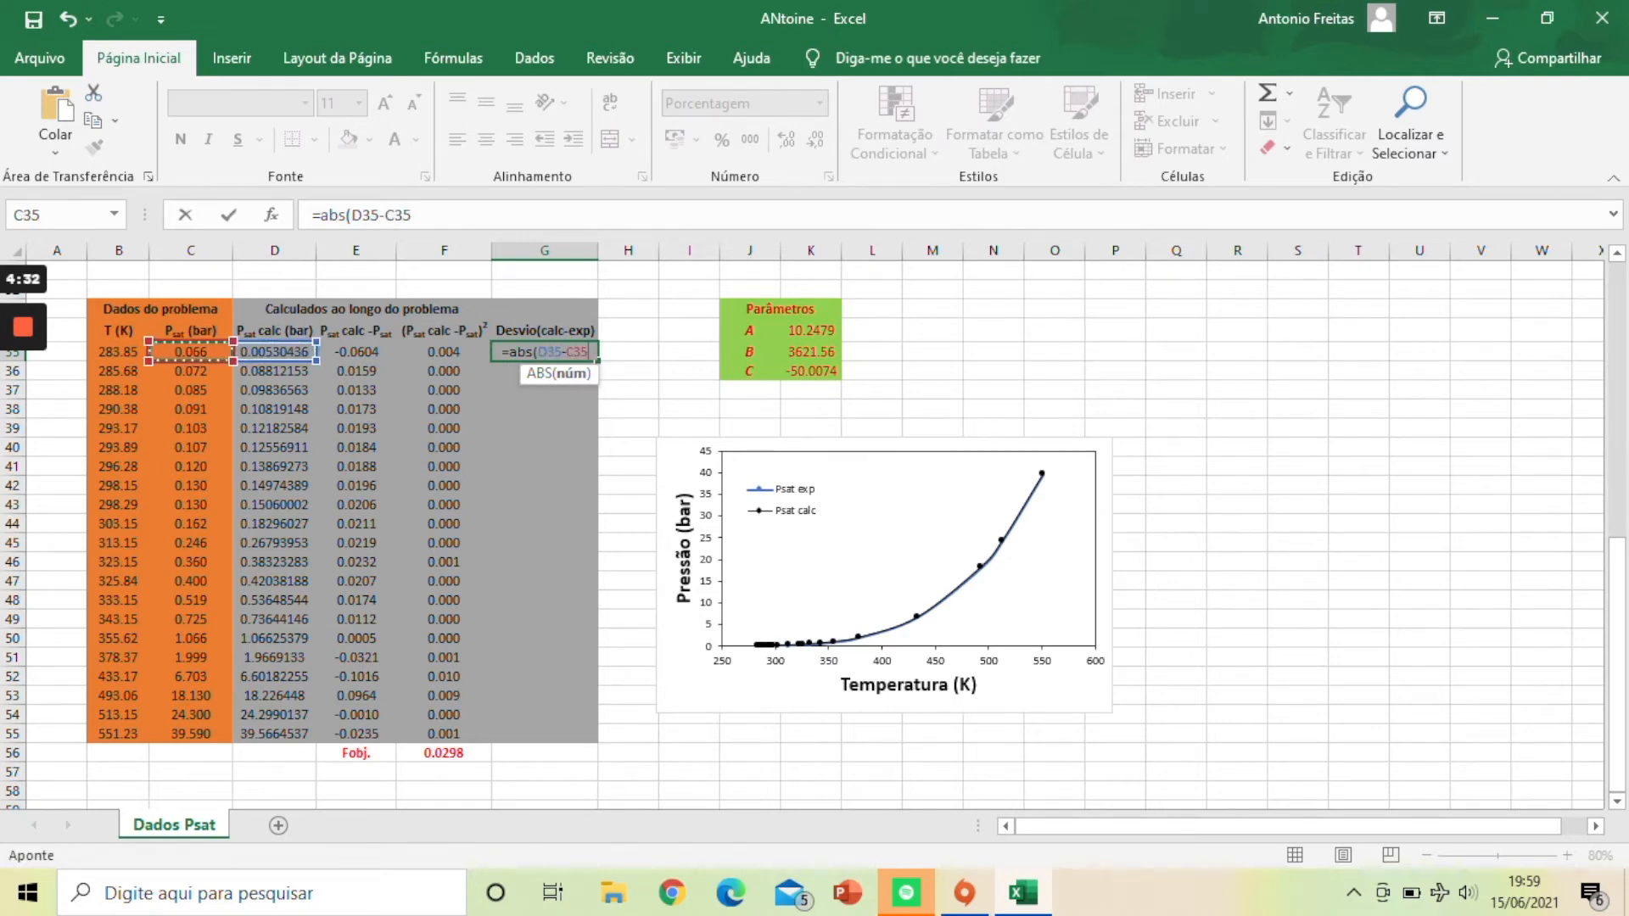
text()/)
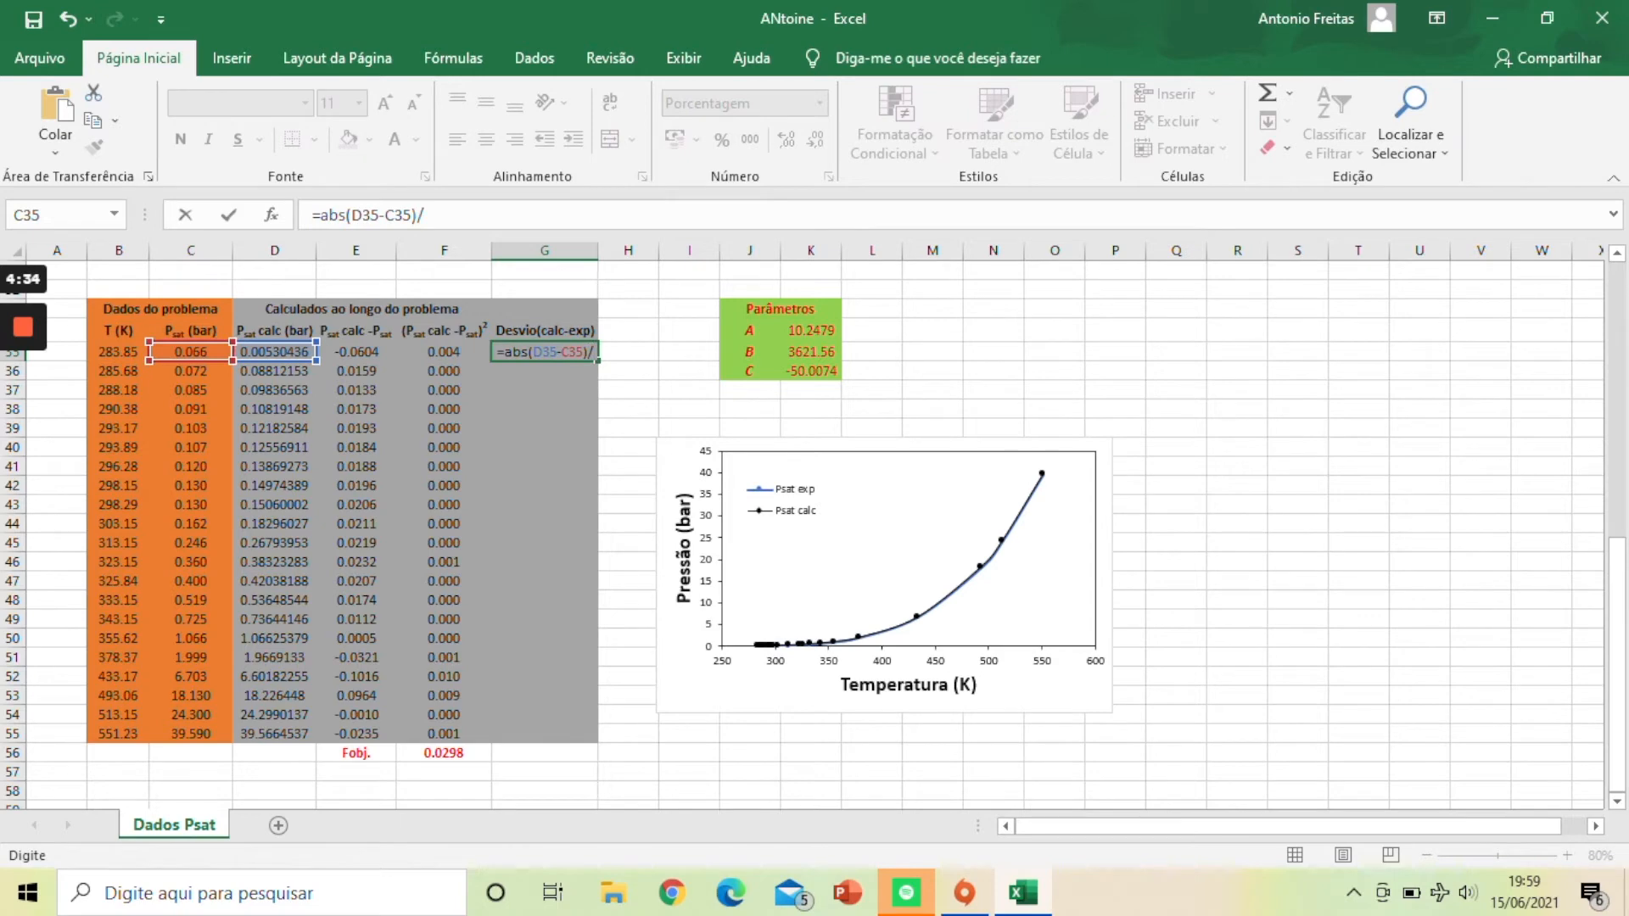
click(191, 351)
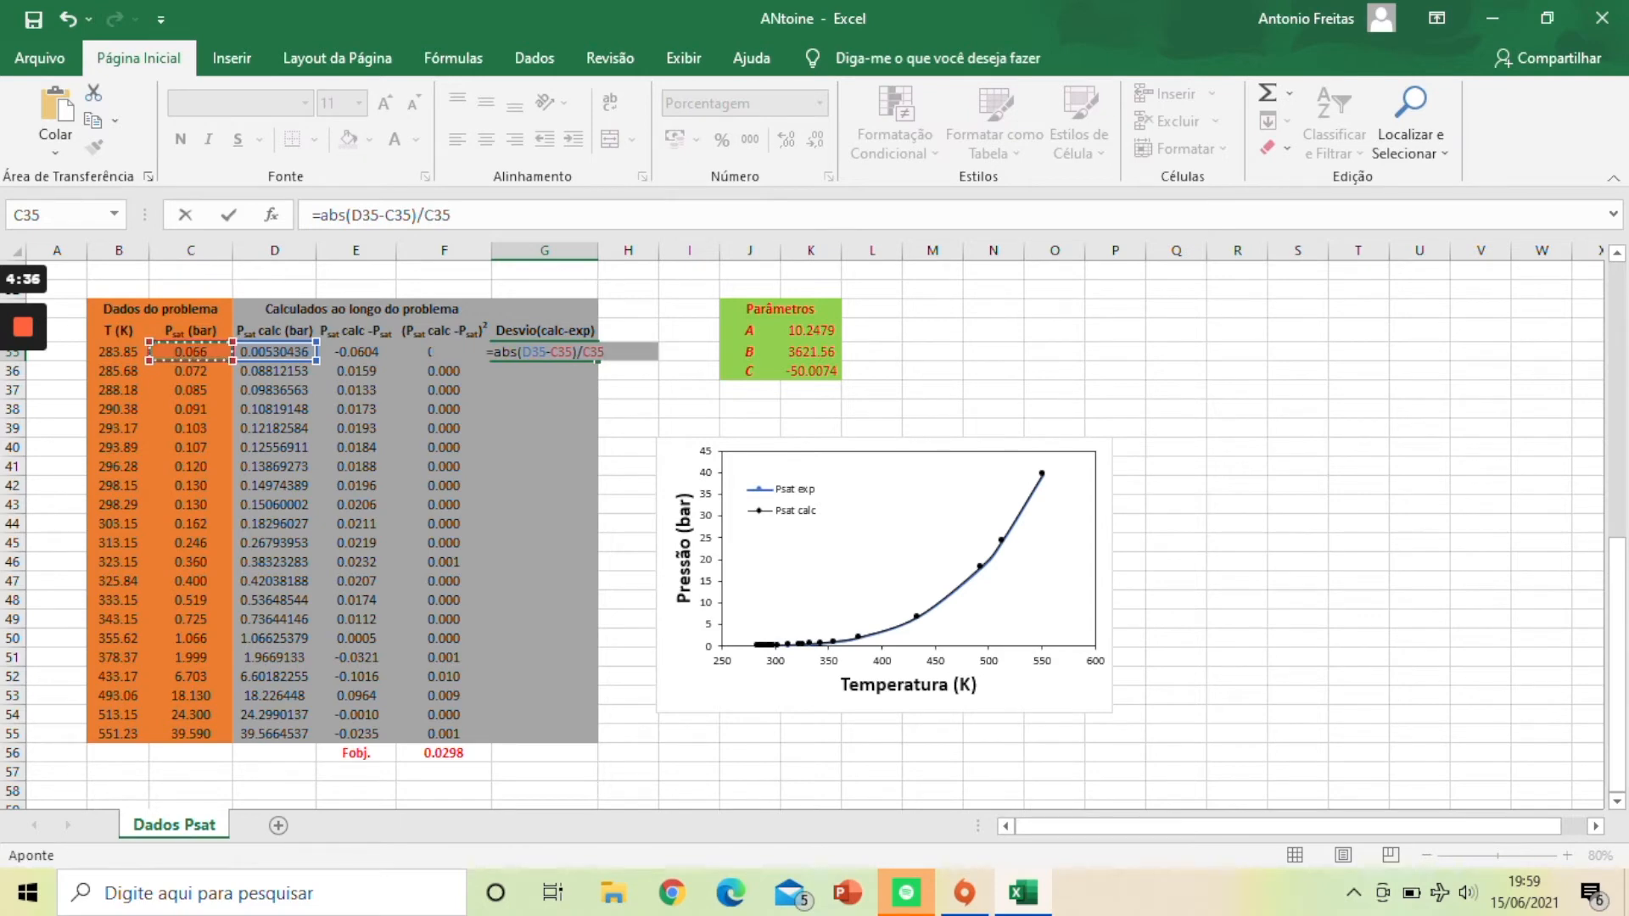
key(Return)
click(545, 351)
drag(597, 360, 594, 735)
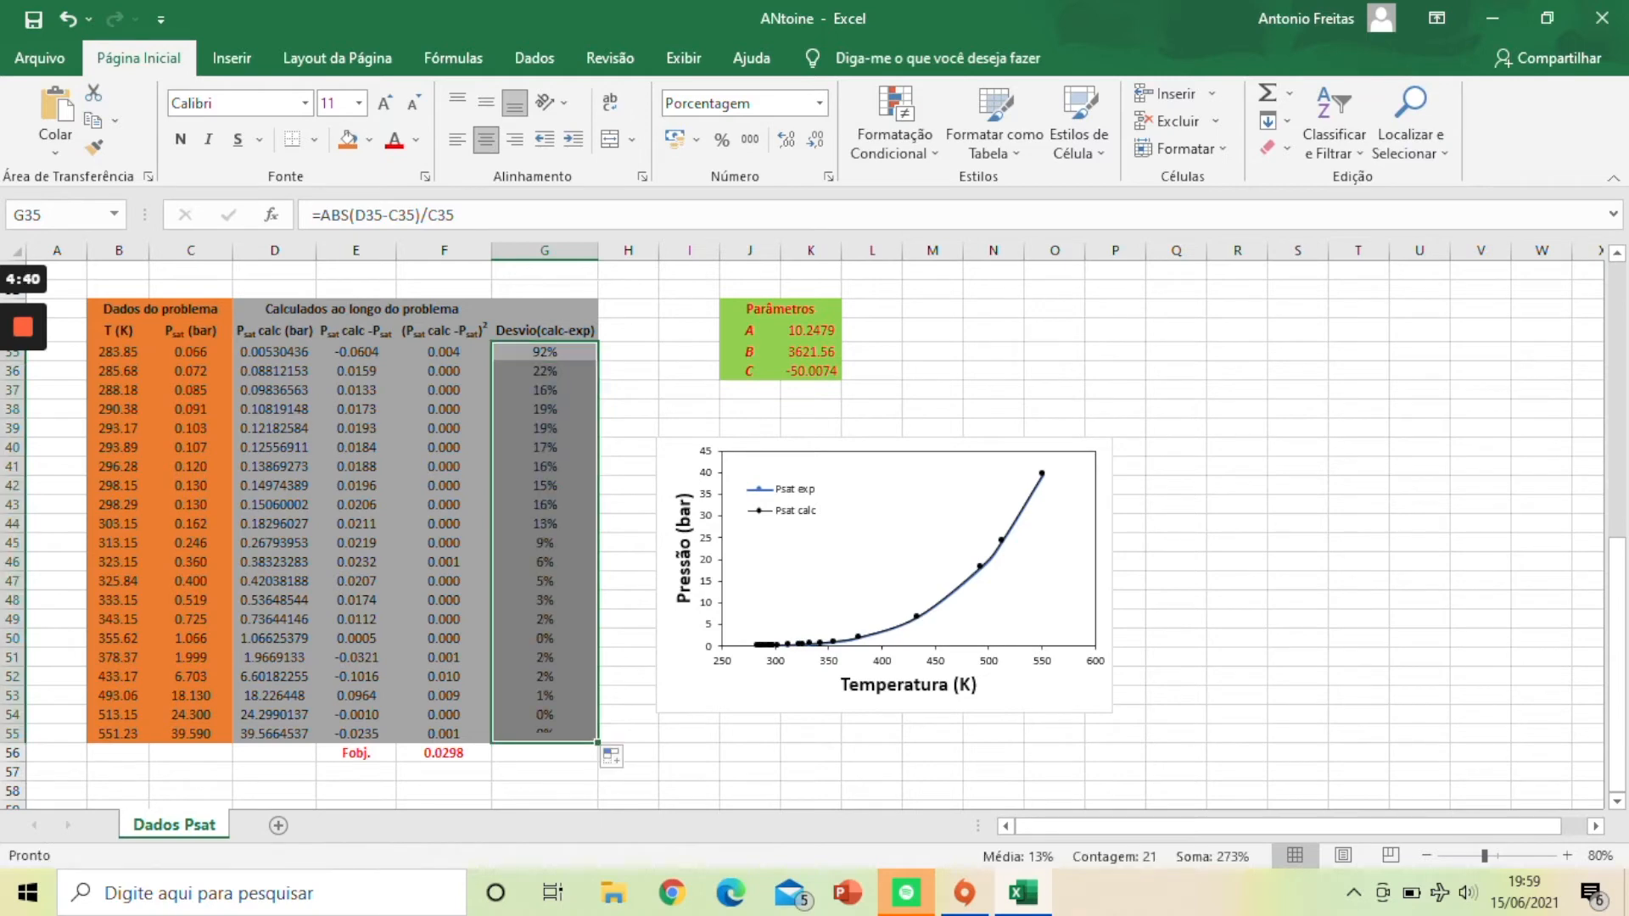
click(545, 351)
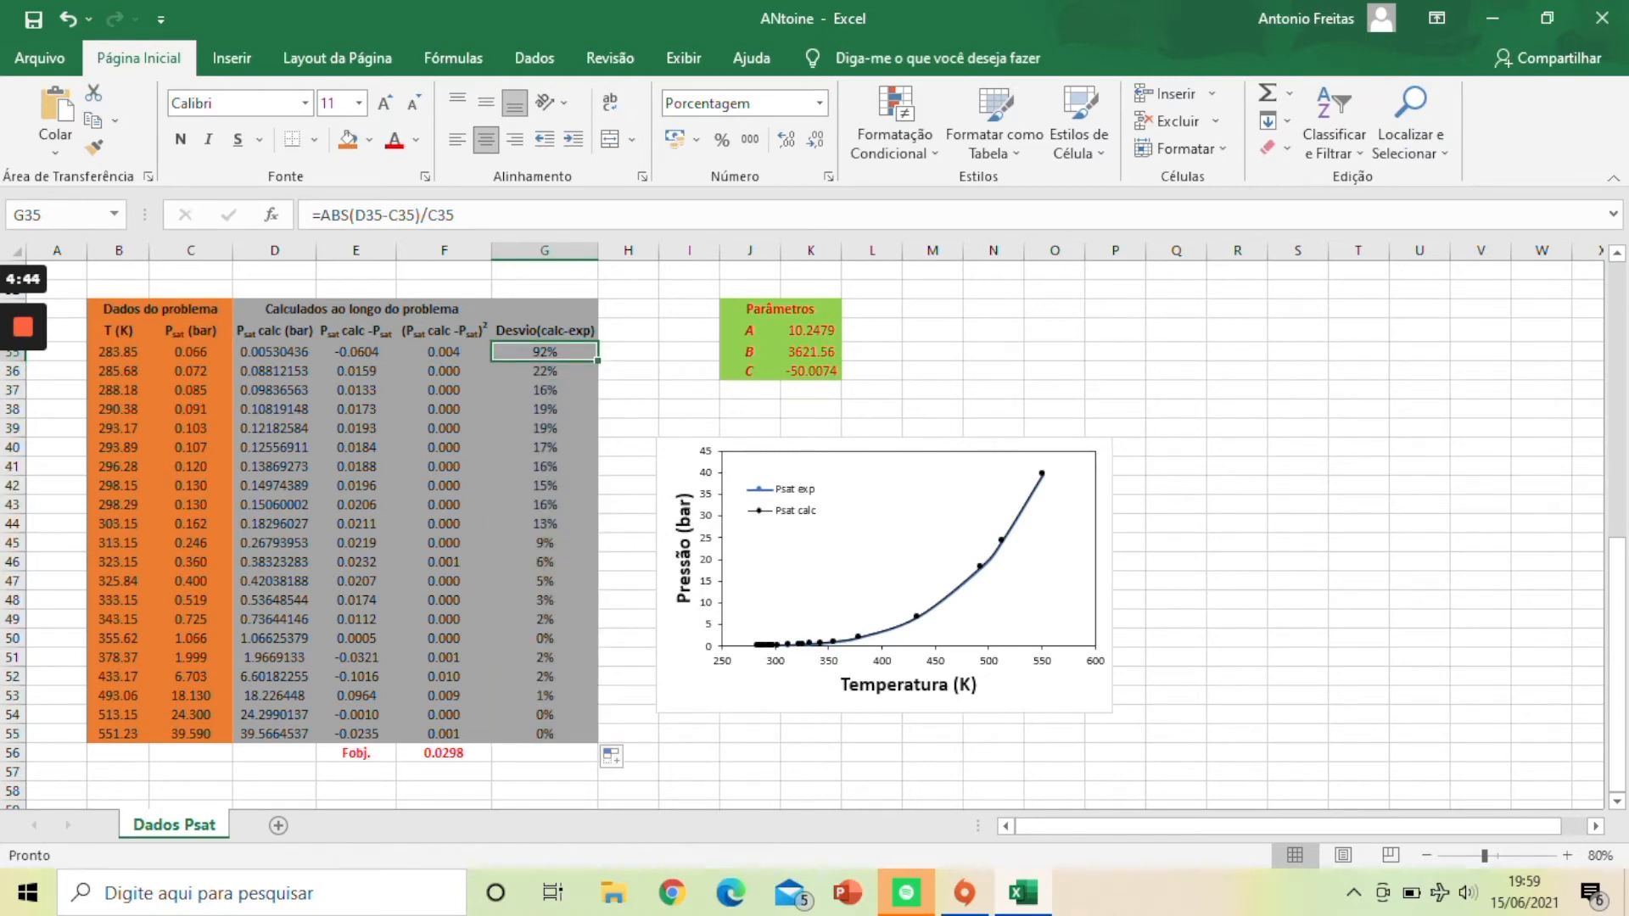
drag(191, 351, 275, 351)
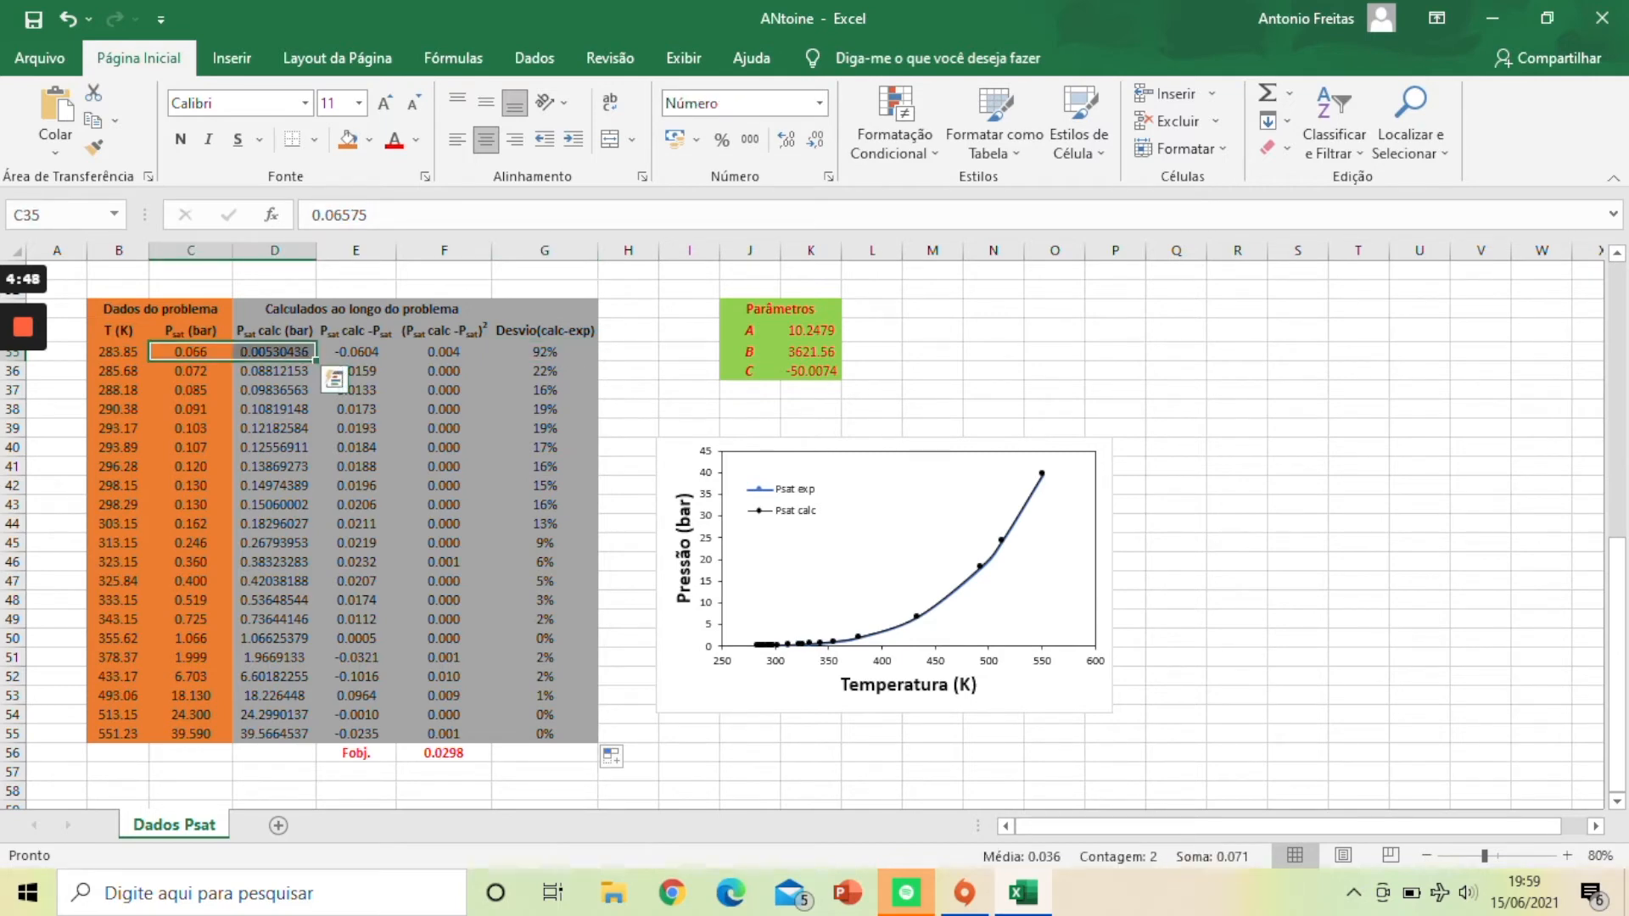
Step: Calculate the average relative deviation in G56 with =MÉDIA(G35:G55)
click(545, 753)
text(=)
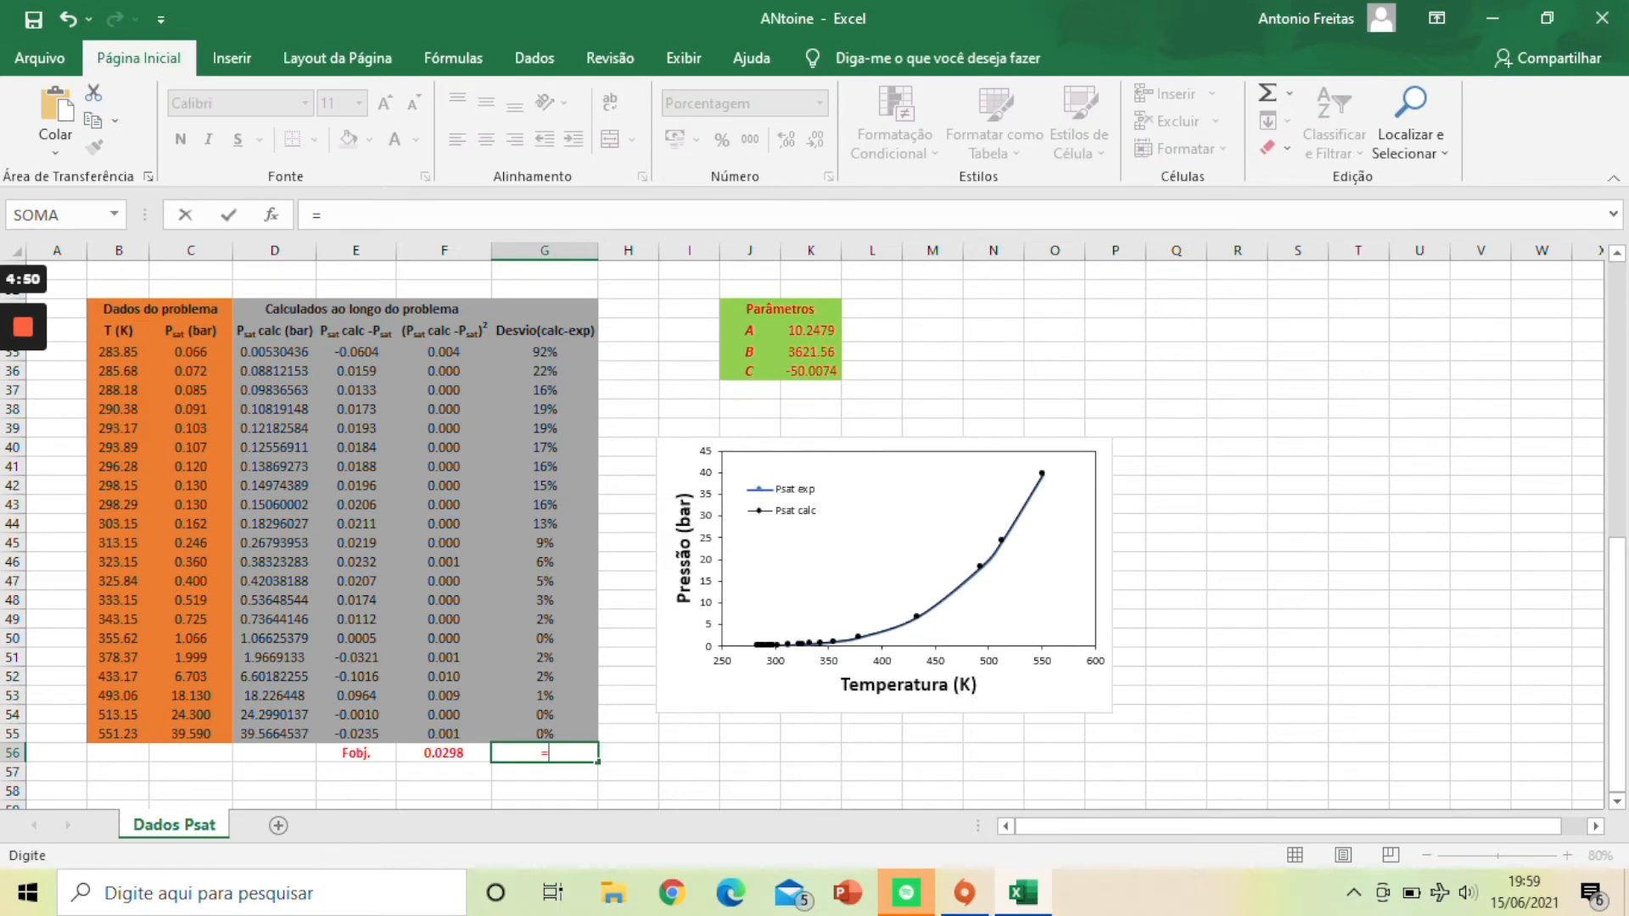
text(m)
text(´´dia)
key(BackSpace)
key(BackSpace)
key(BackSpace)
key(BackSpace)
key(BackSpace)
text(édia()
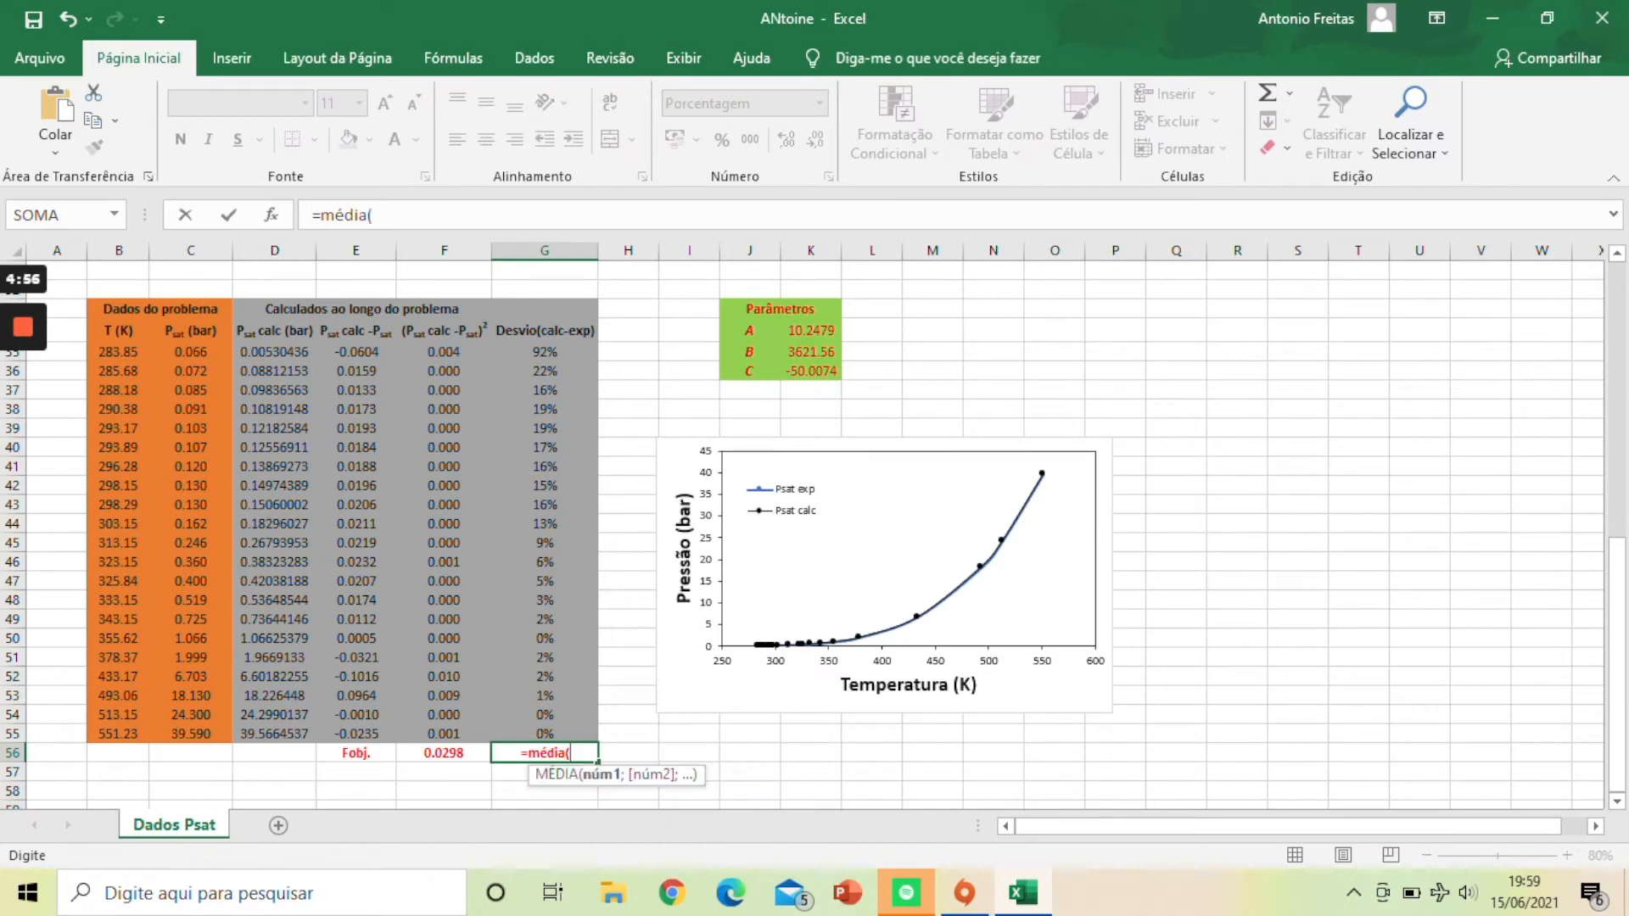
drag(545, 734, 545, 351)
text())
key(Return)
scroll(544, 696, down, 1)
click(544, 696)
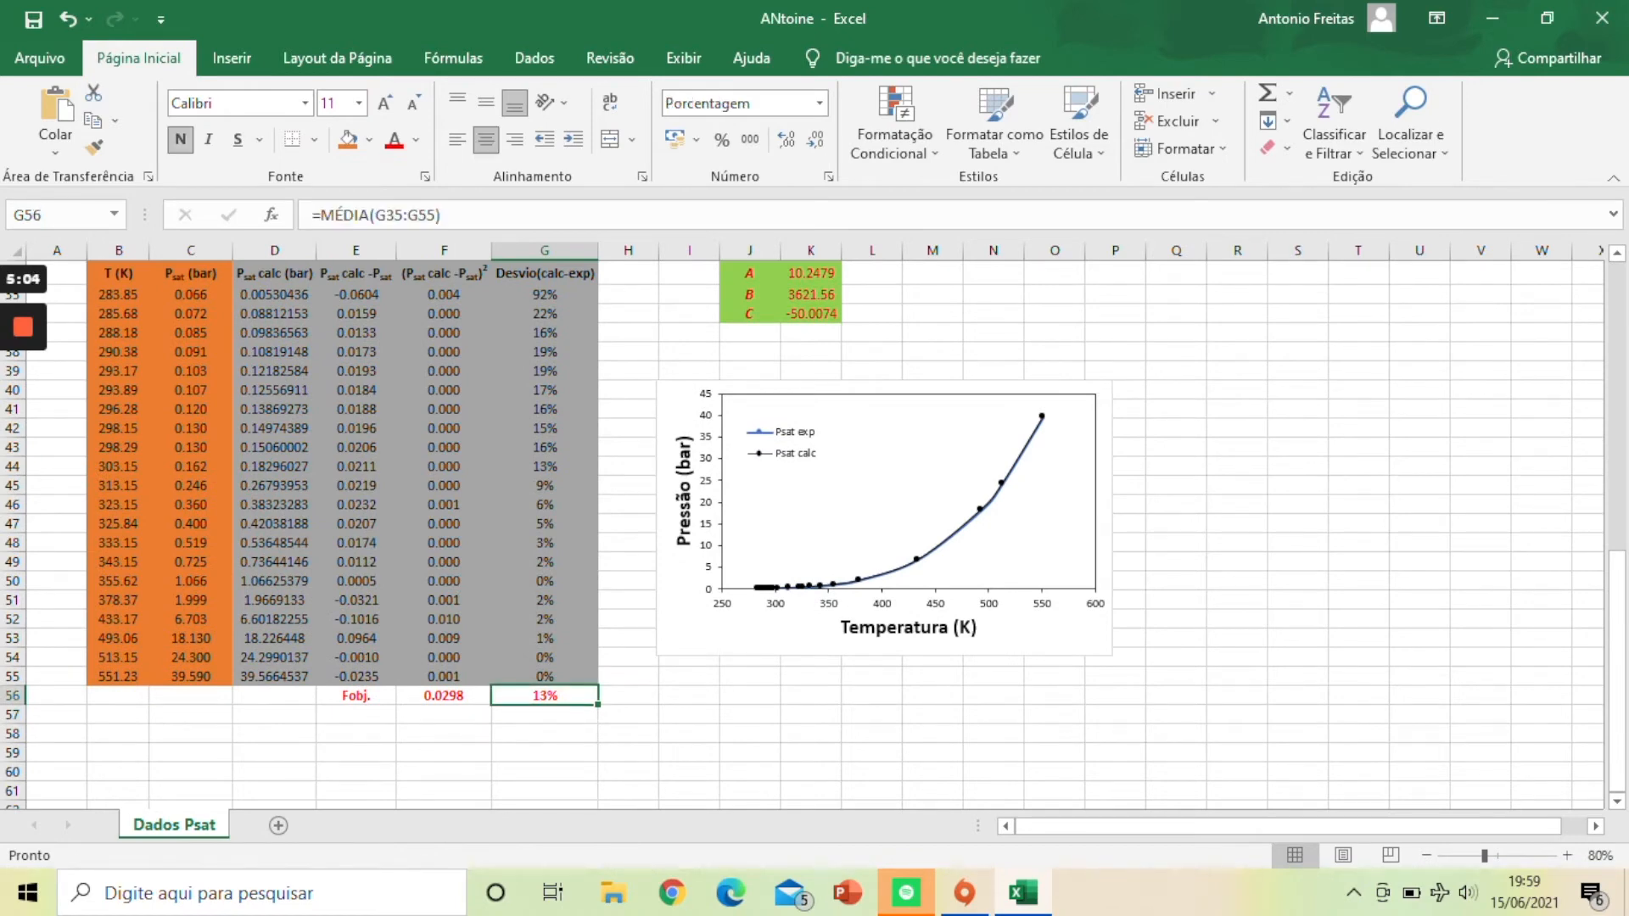
Step: Examine the deviations of the lowest-temperature rows and compare the data table with the charts
scroll(829, 677, up, 1)
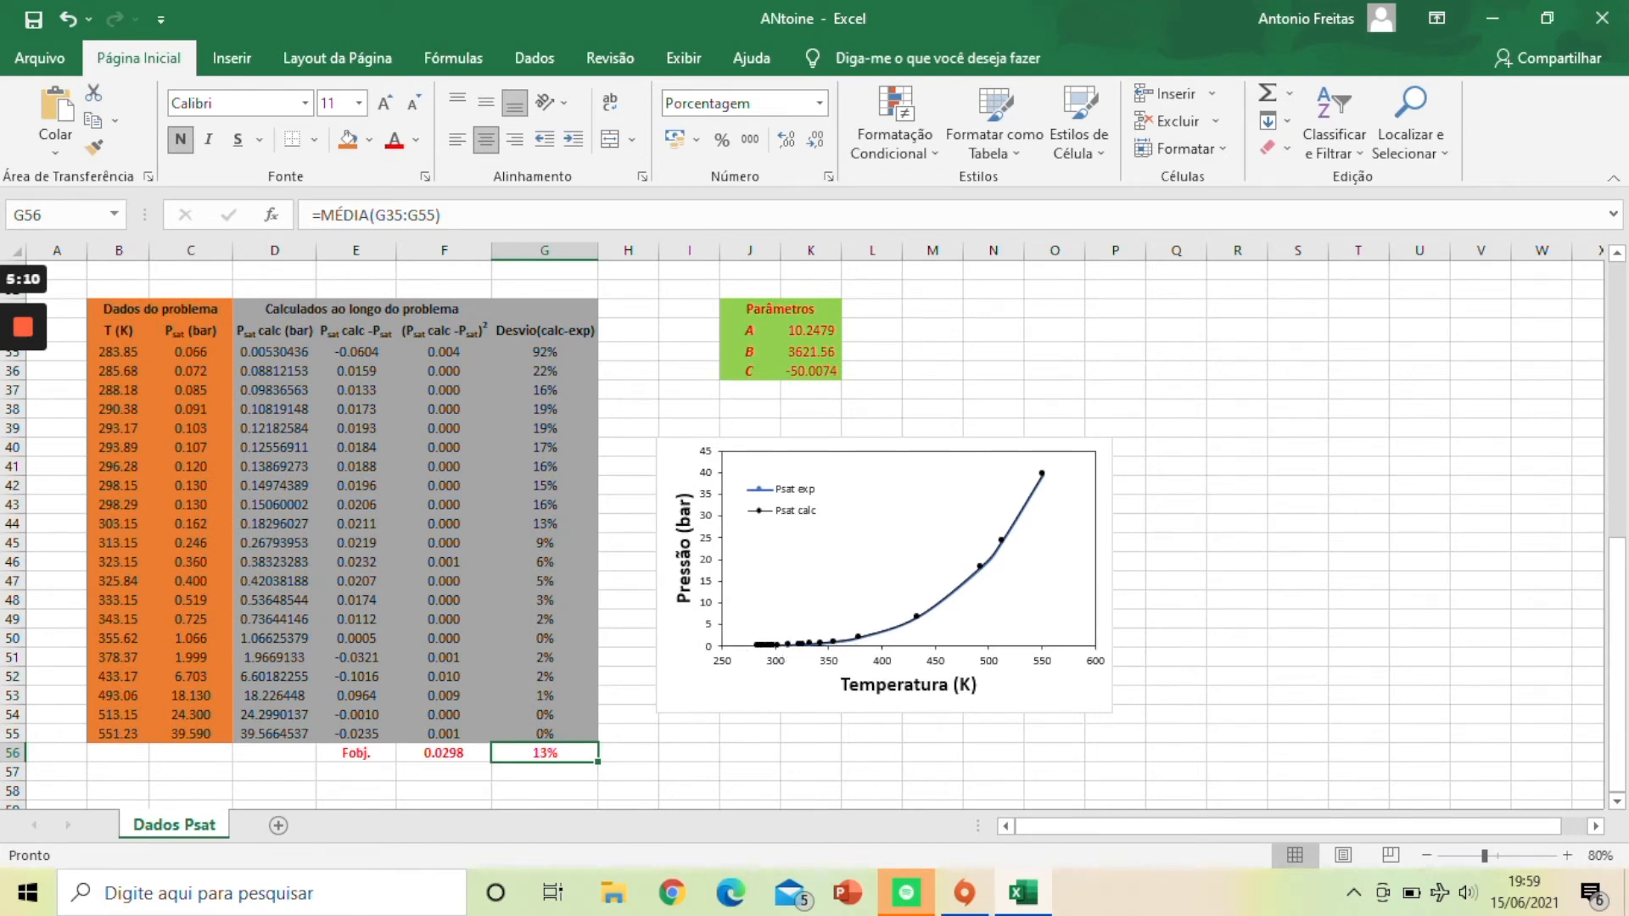
drag(119, 351, 560, 466)
click(628, 773)
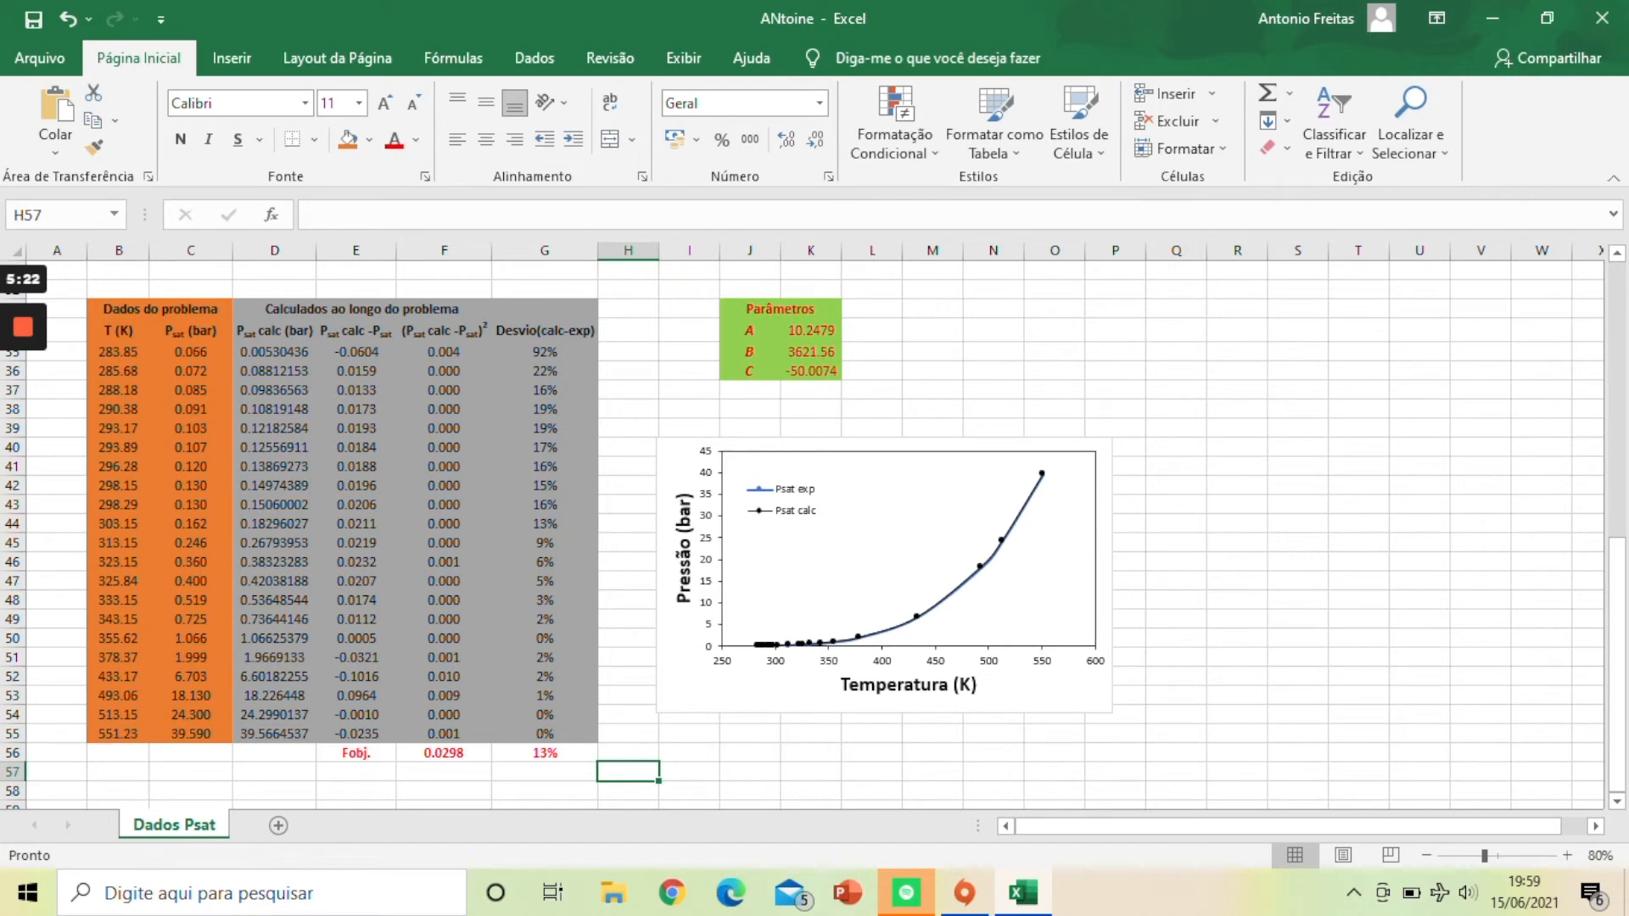
scroll(24, 482, up, 2)
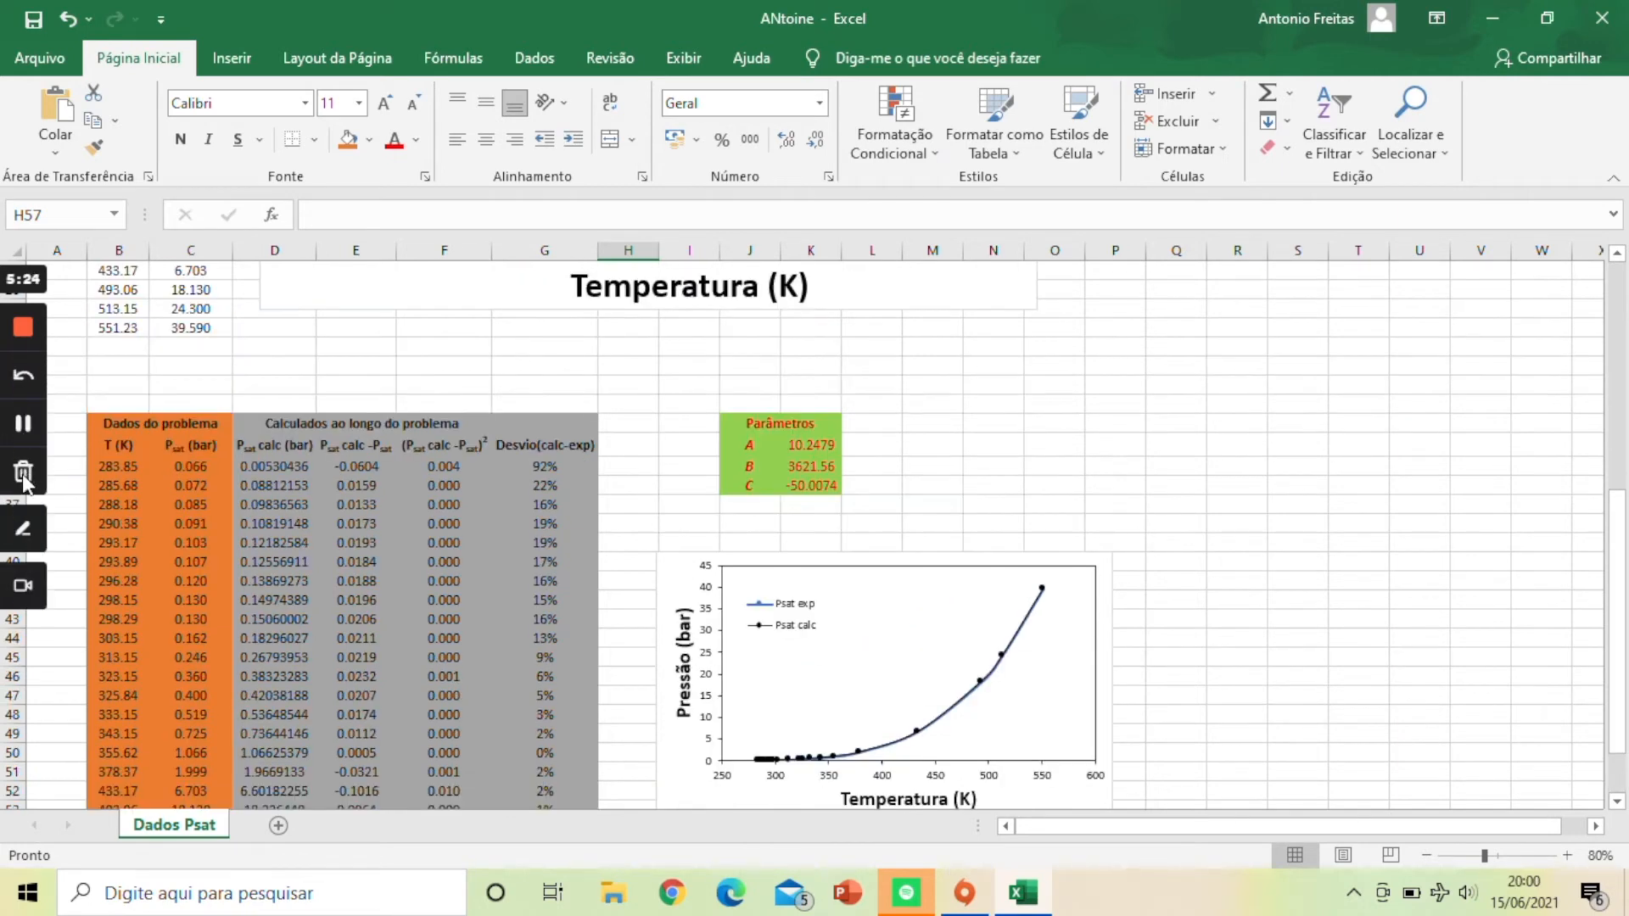
click(56, 677)
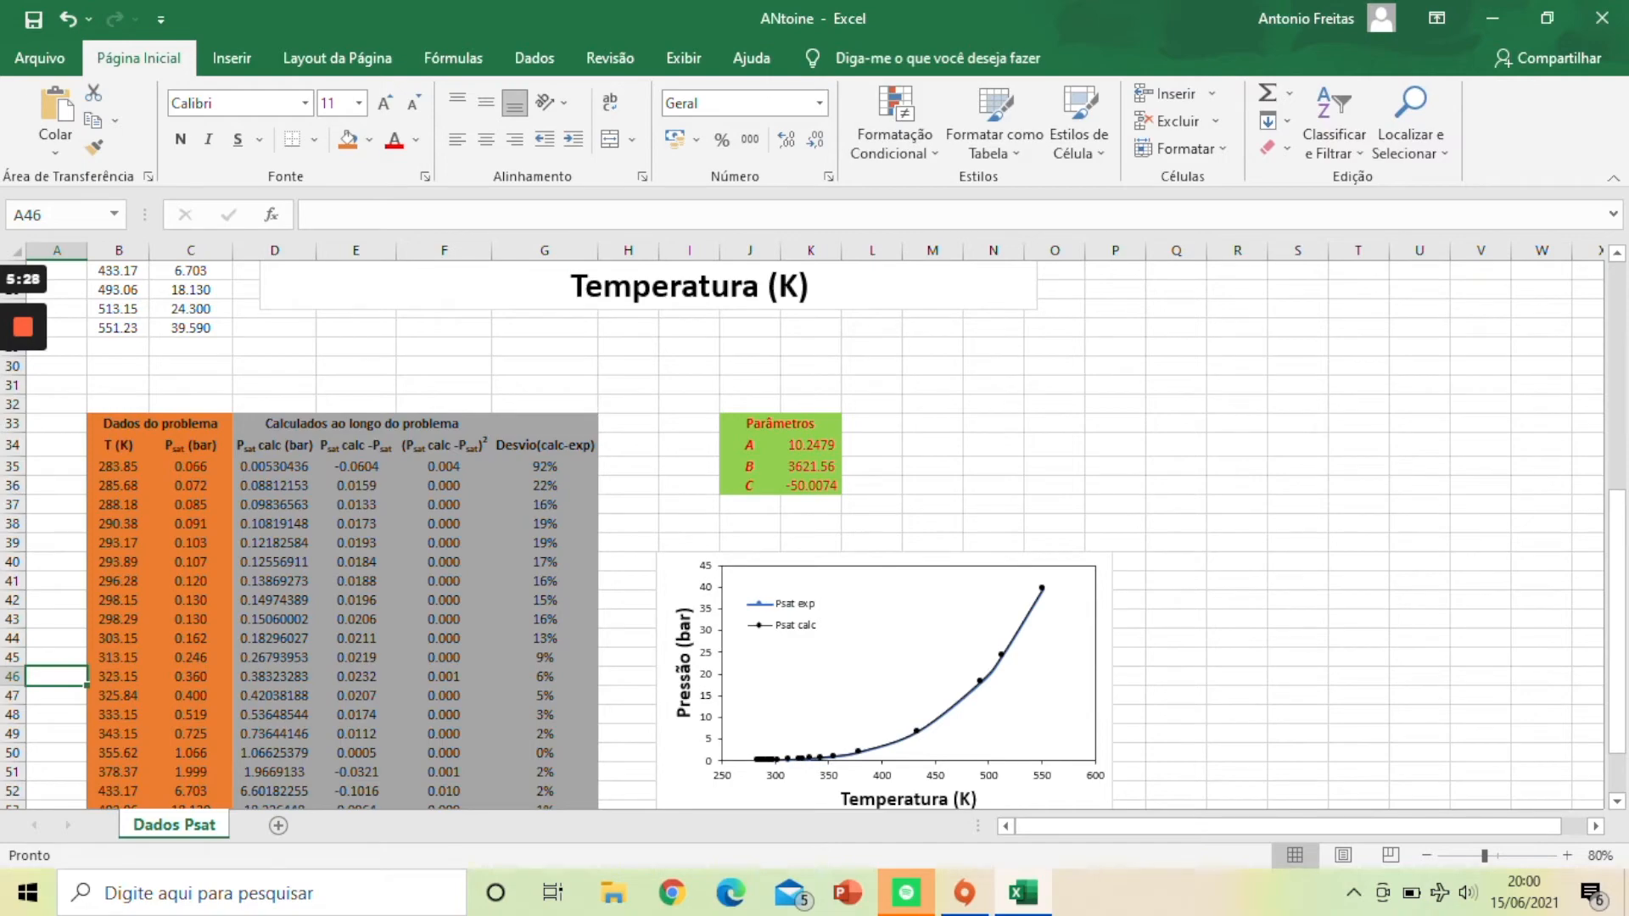
scroll(815, 534, up, 2)
scroll(815, 534, down, 6)
scroll(815, 534, up, 2)
scroll(815, 535, up, 7)
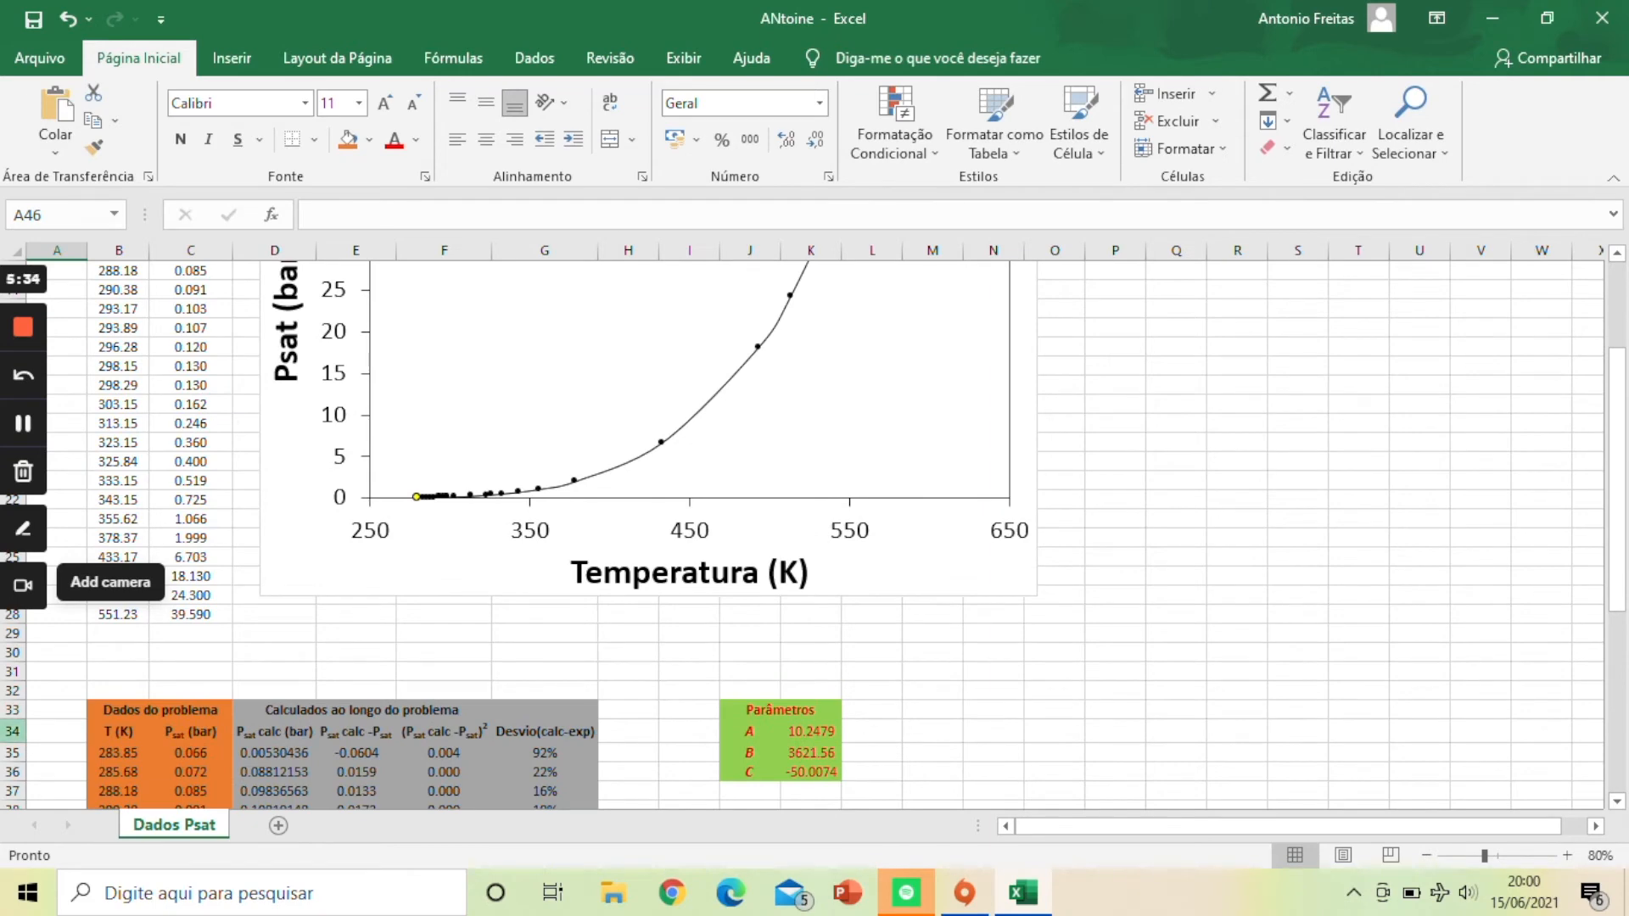
Step: Try deleting rows 35 to 43 entirely and undo the deletion
drag(13, 753, 12, 788)
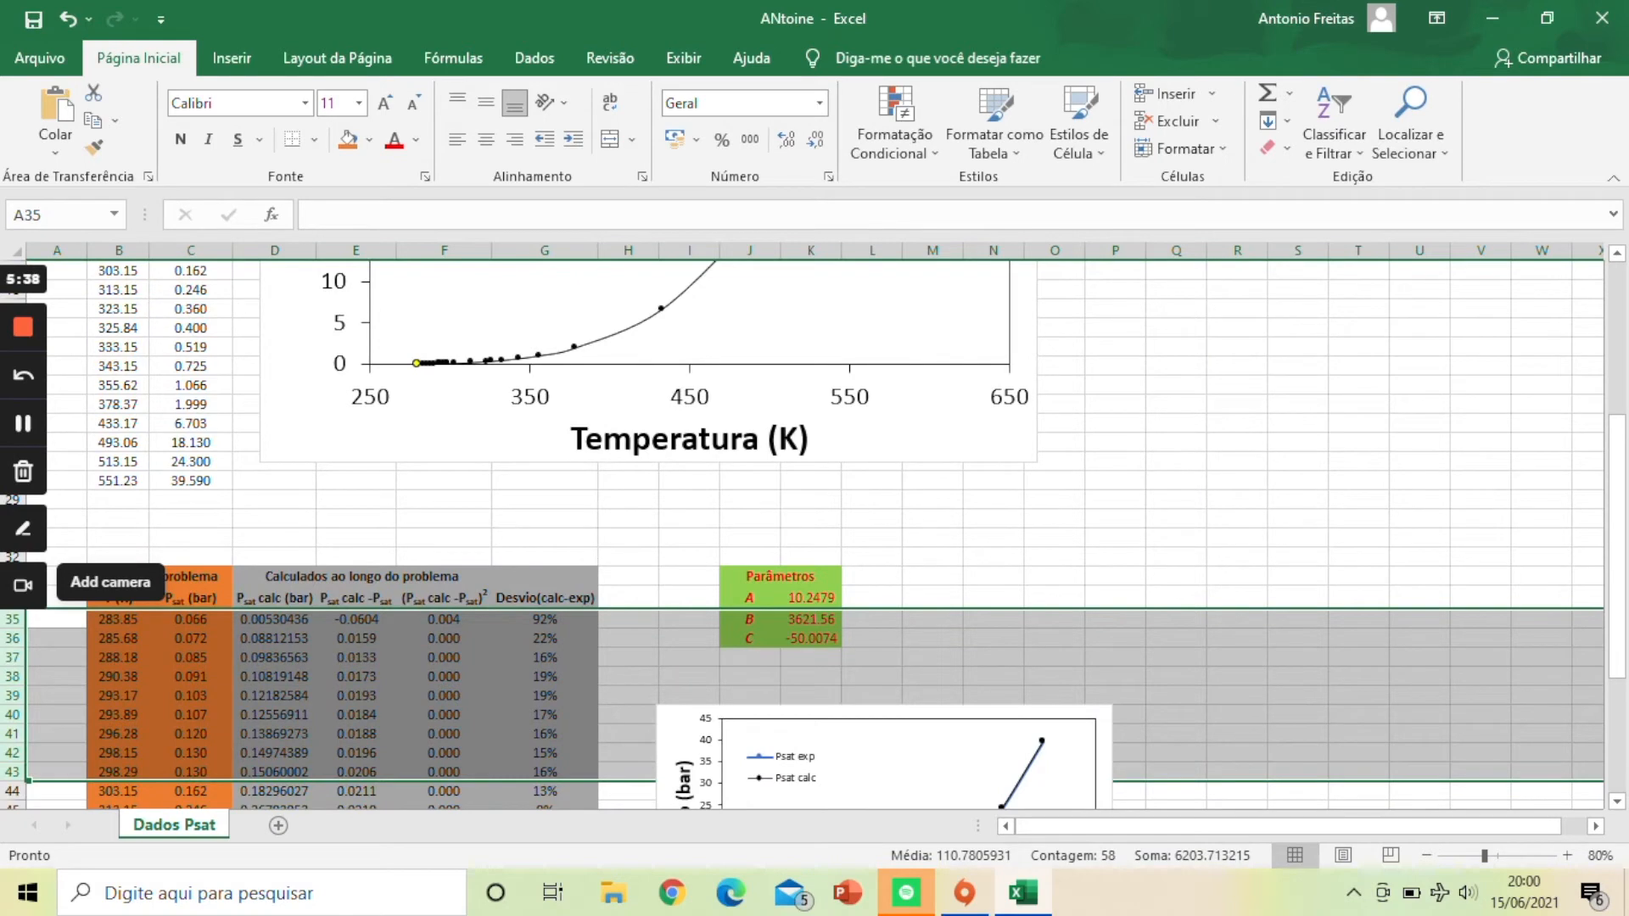
right_click(14, 755)
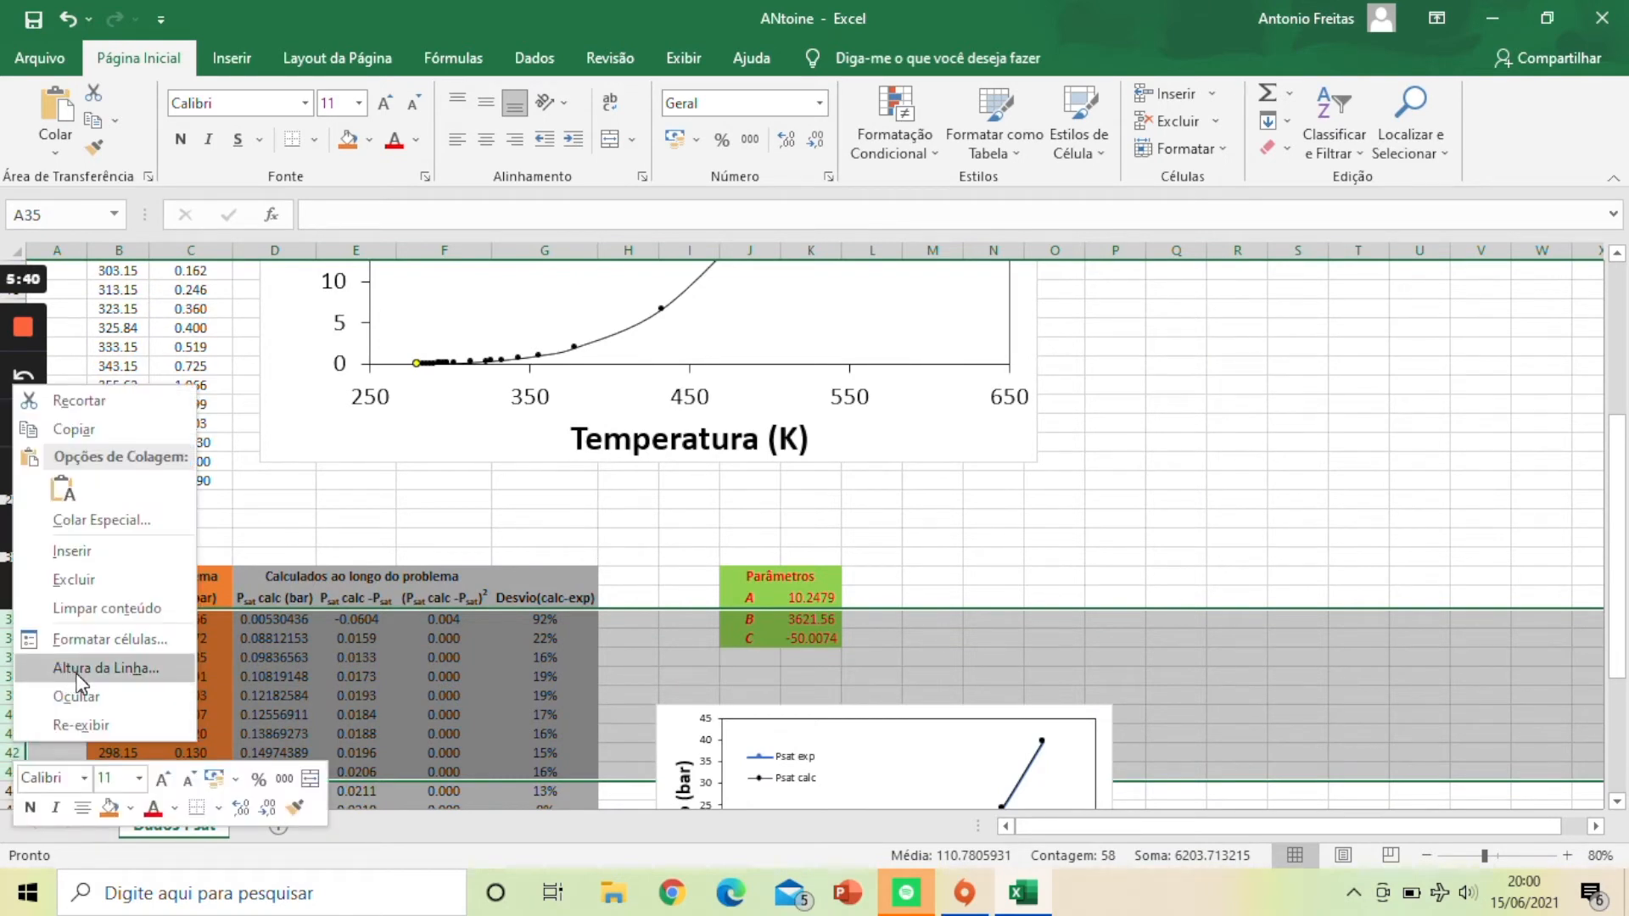
click(78, 579)
scroll(241, 575, down, 3)
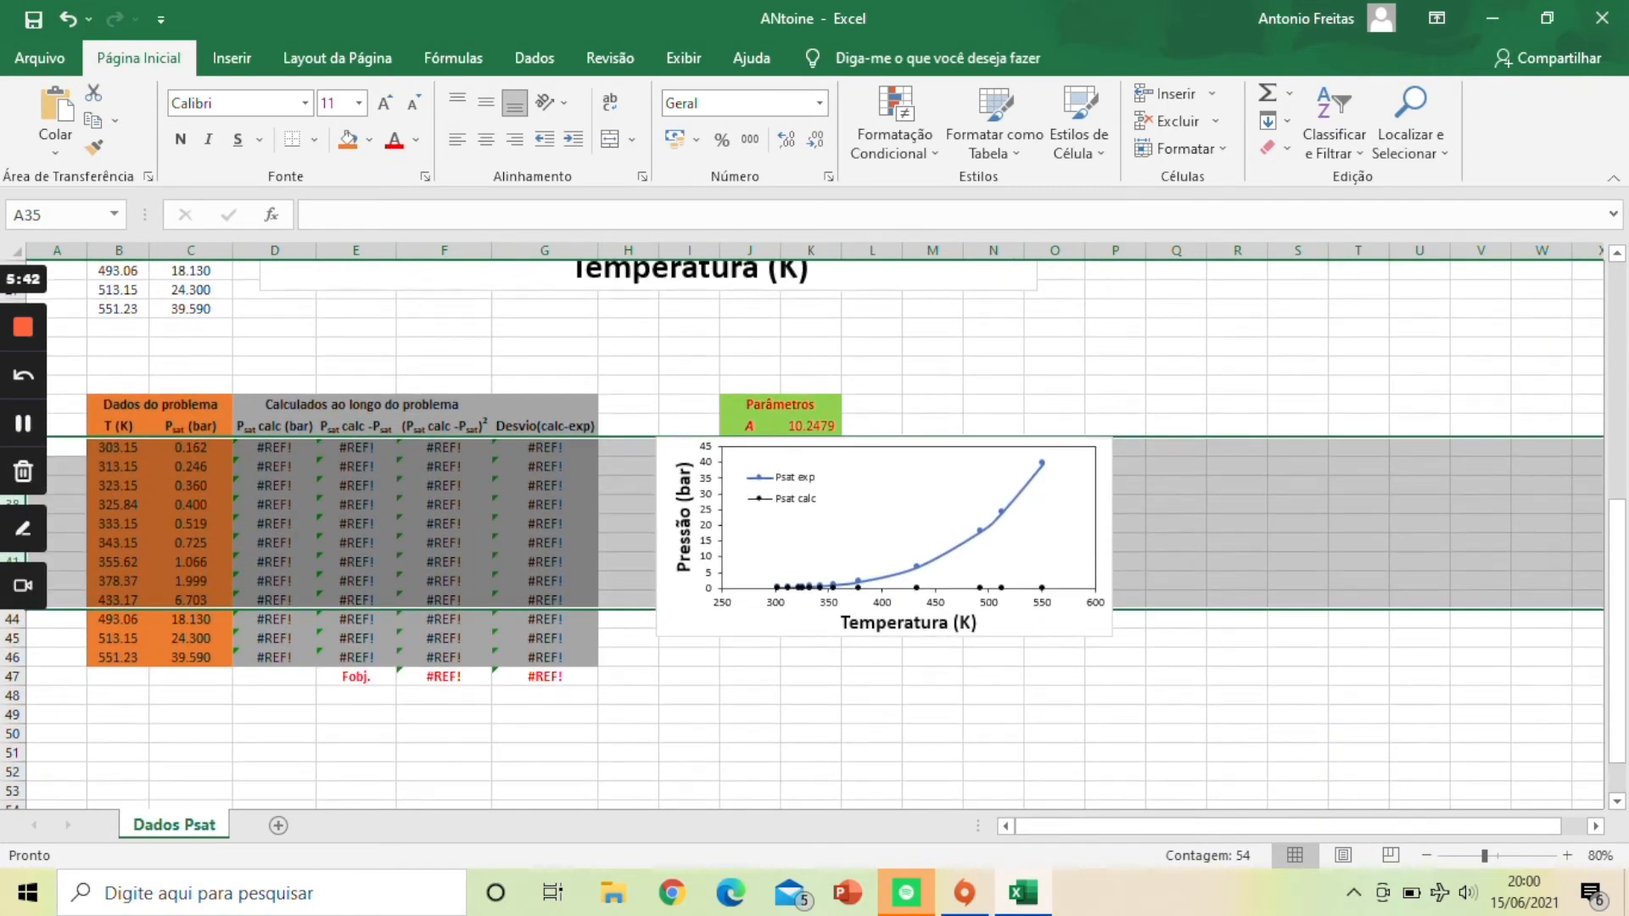
key(alt)
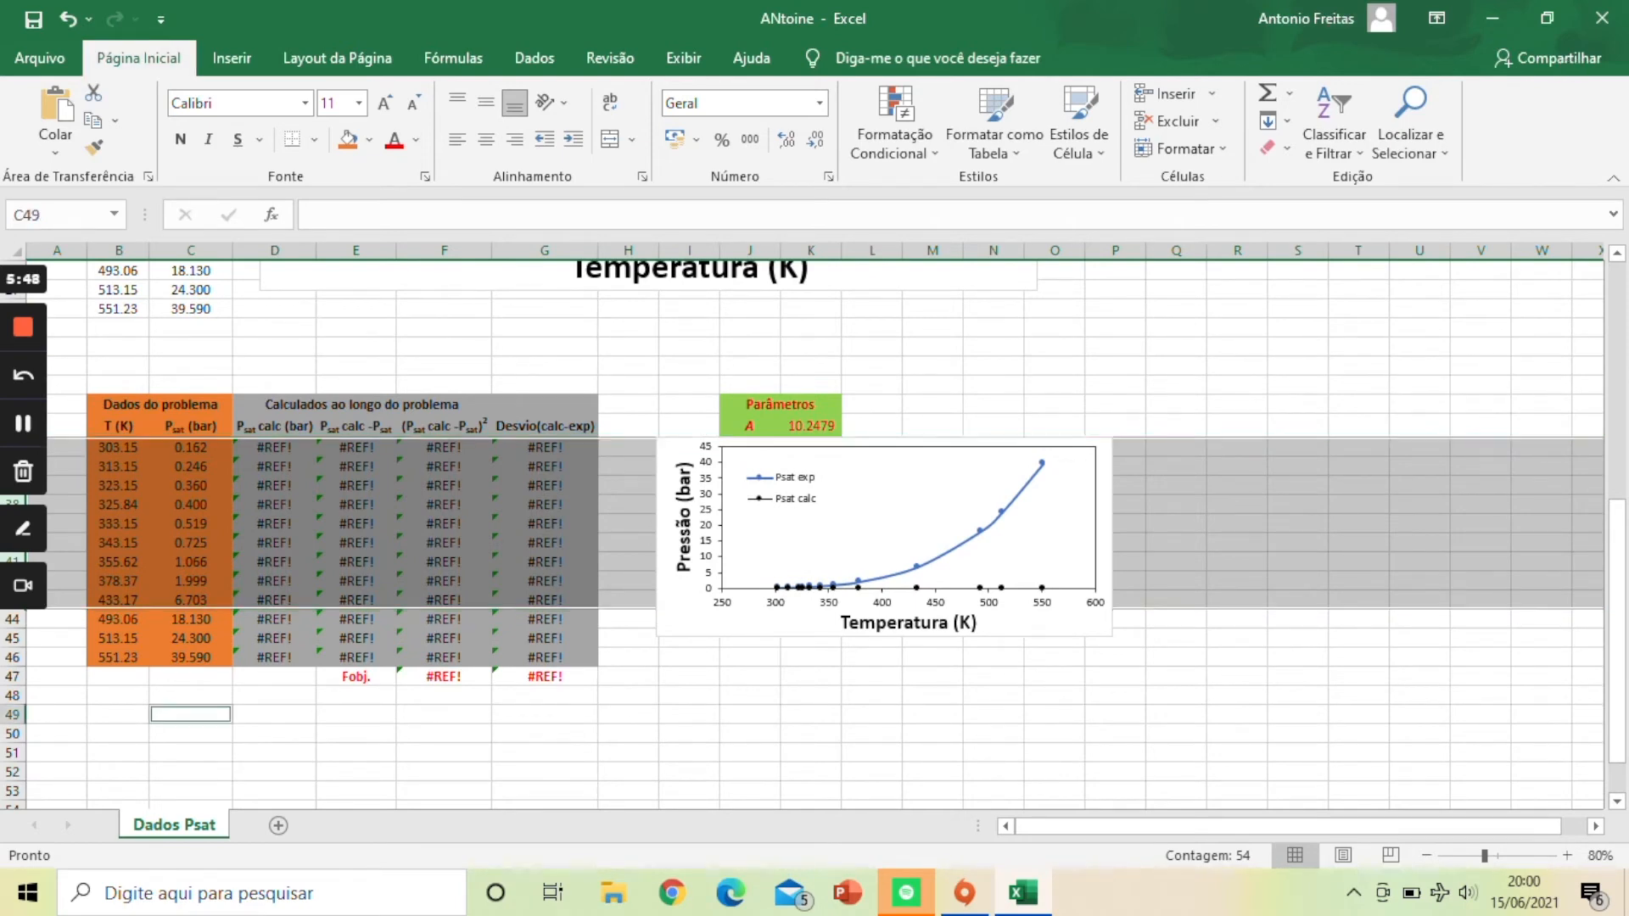
key(ctrl+z)
click(1115, 447)
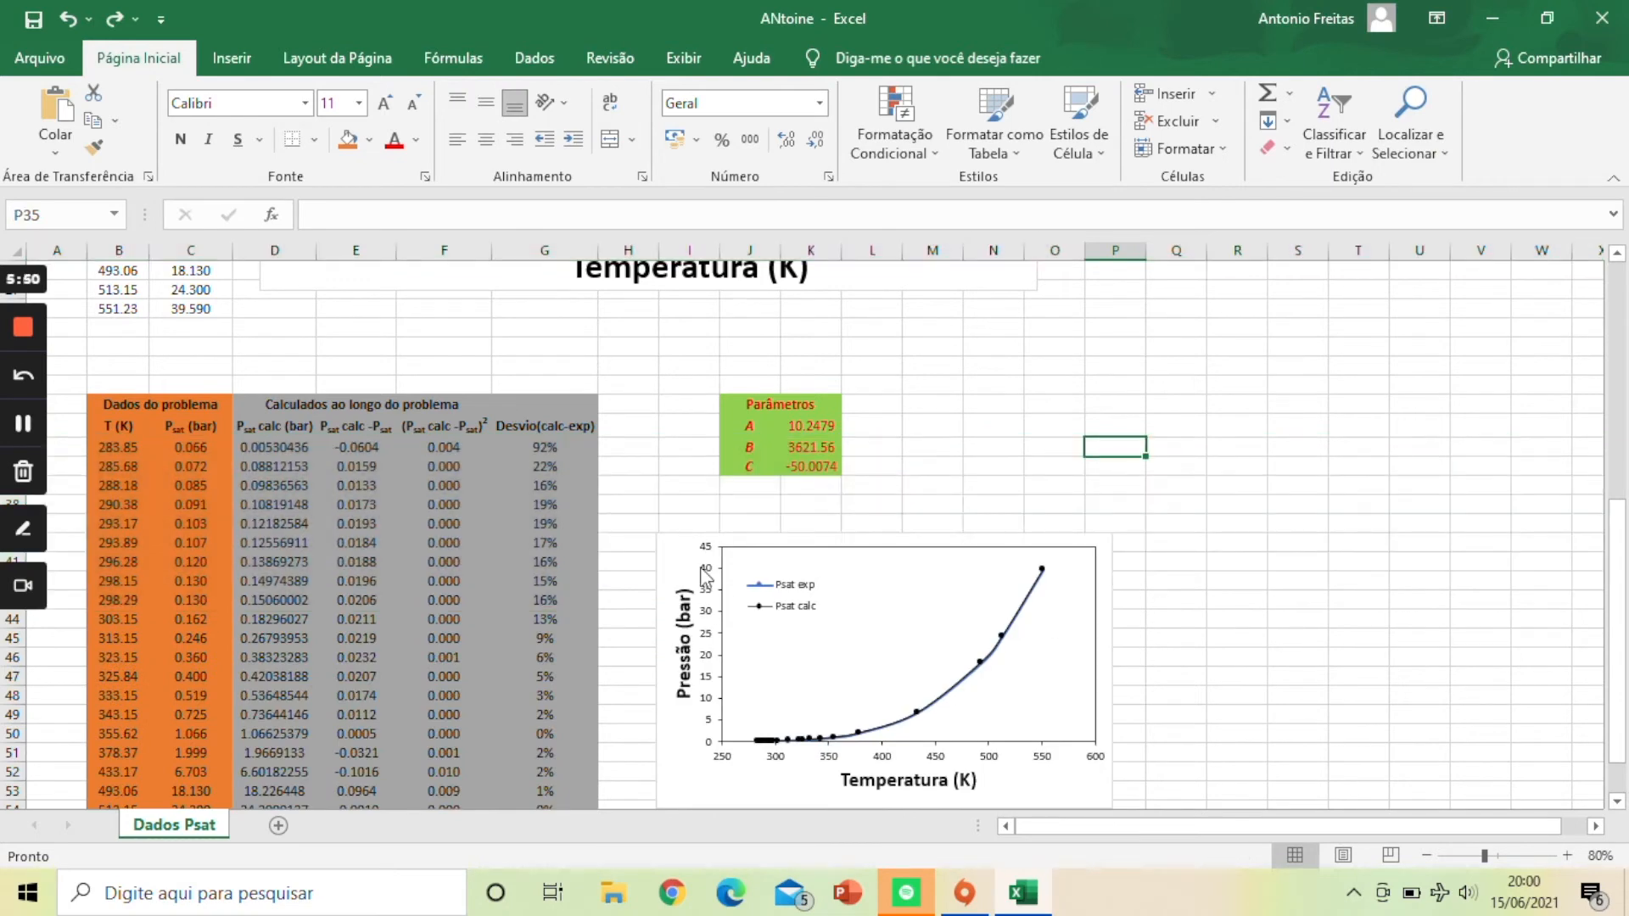
scroll(706, 578, down, 2)
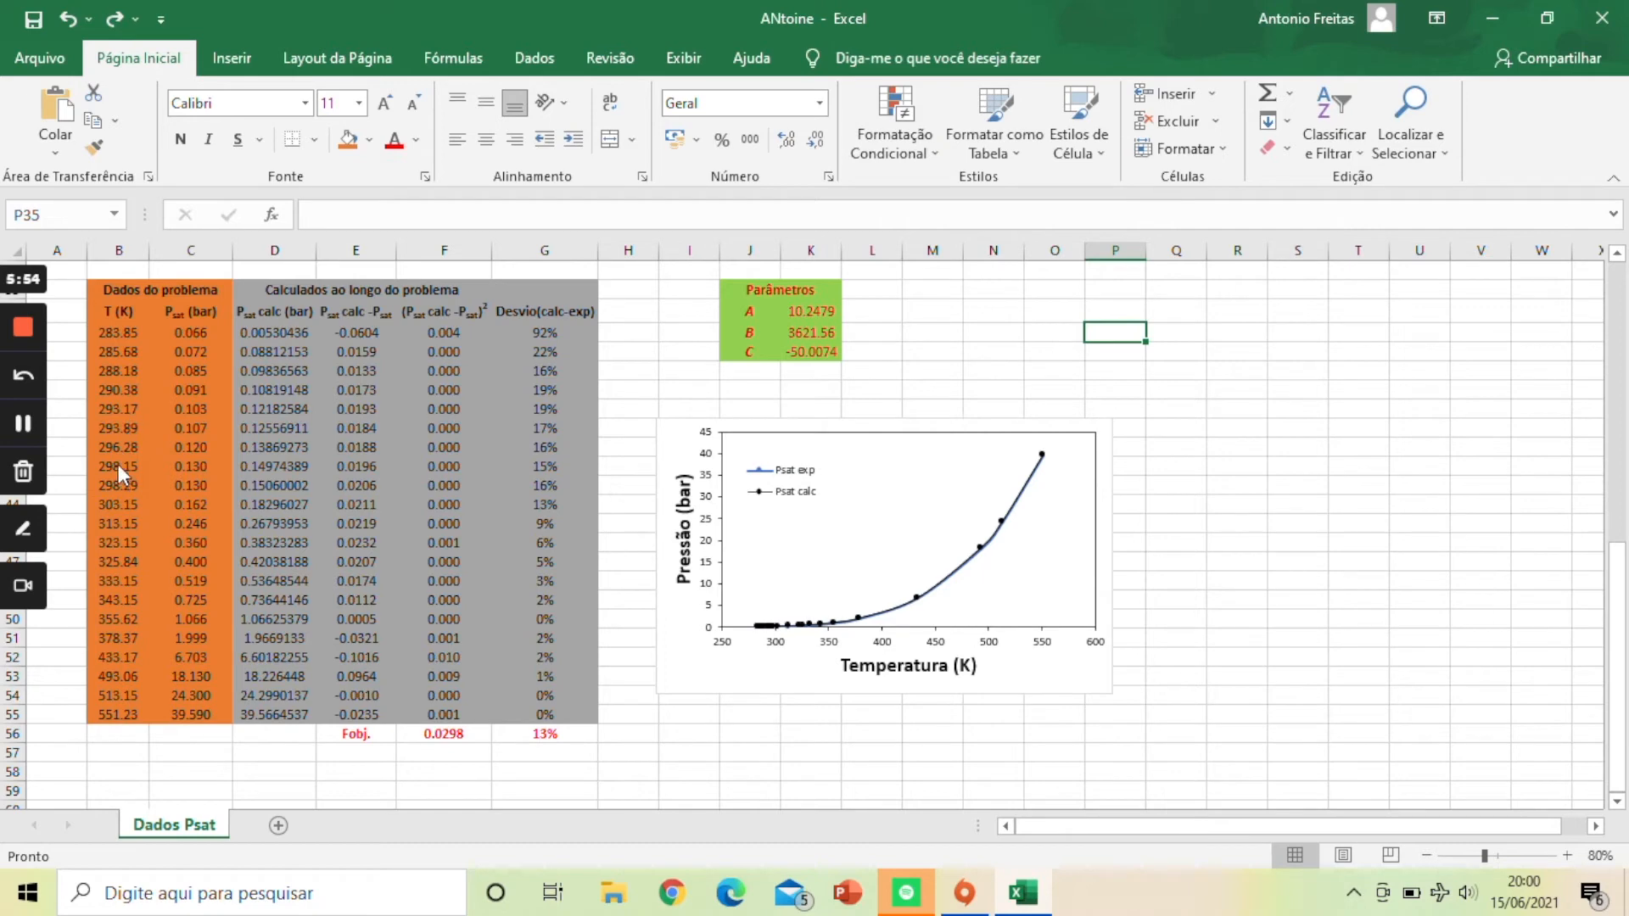
click(689, 714)
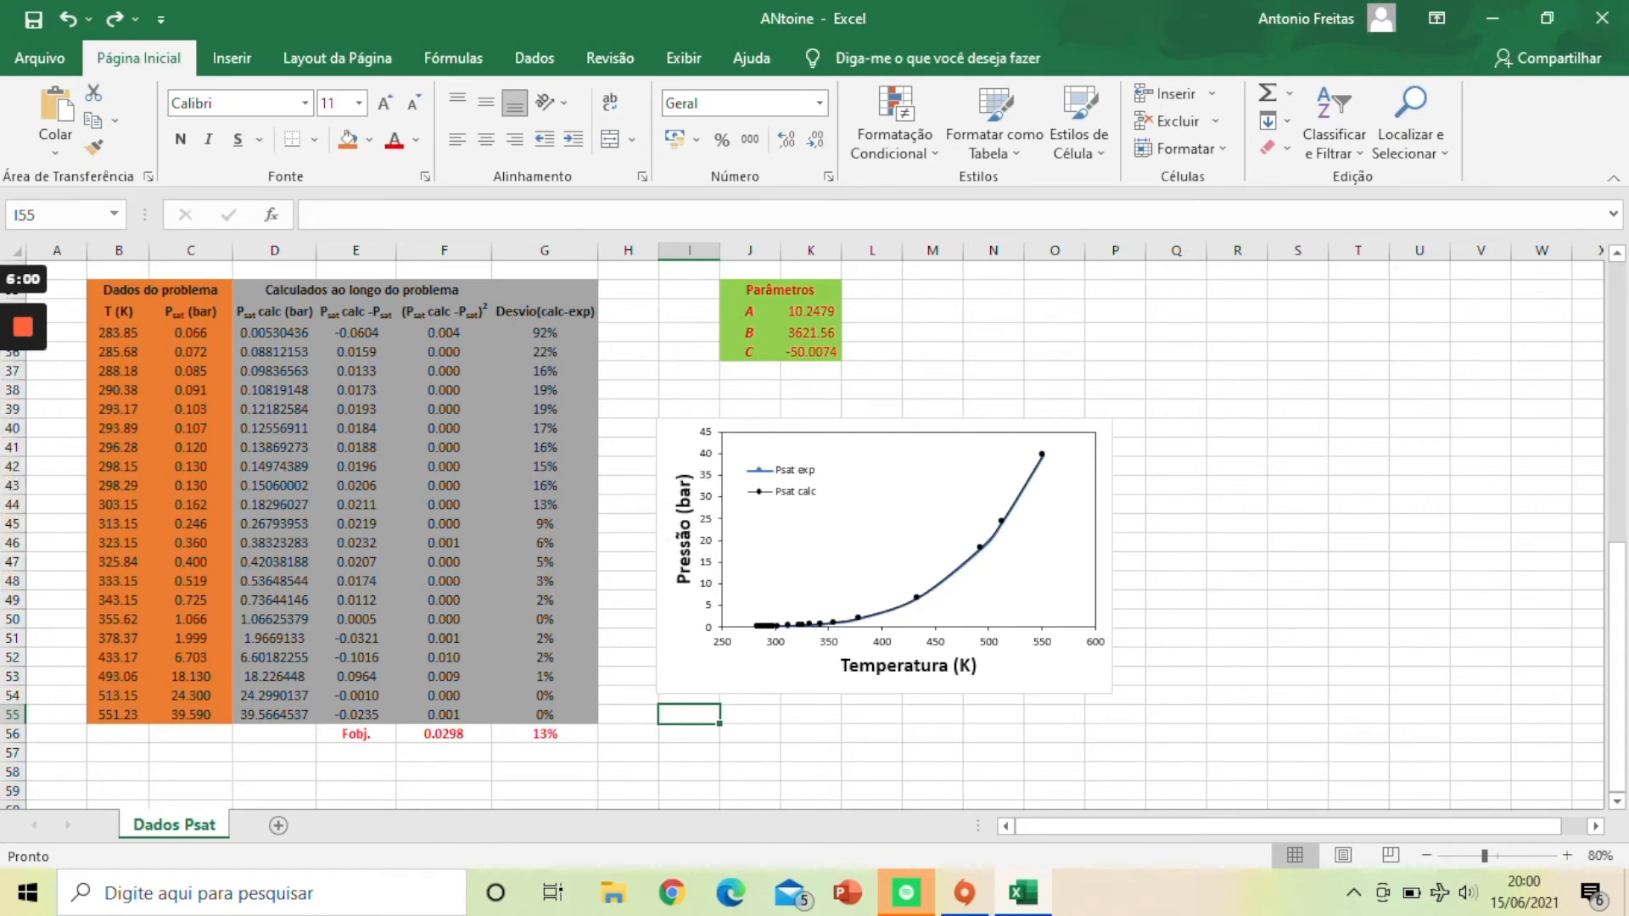
click(191, 409)
click(118, 409)
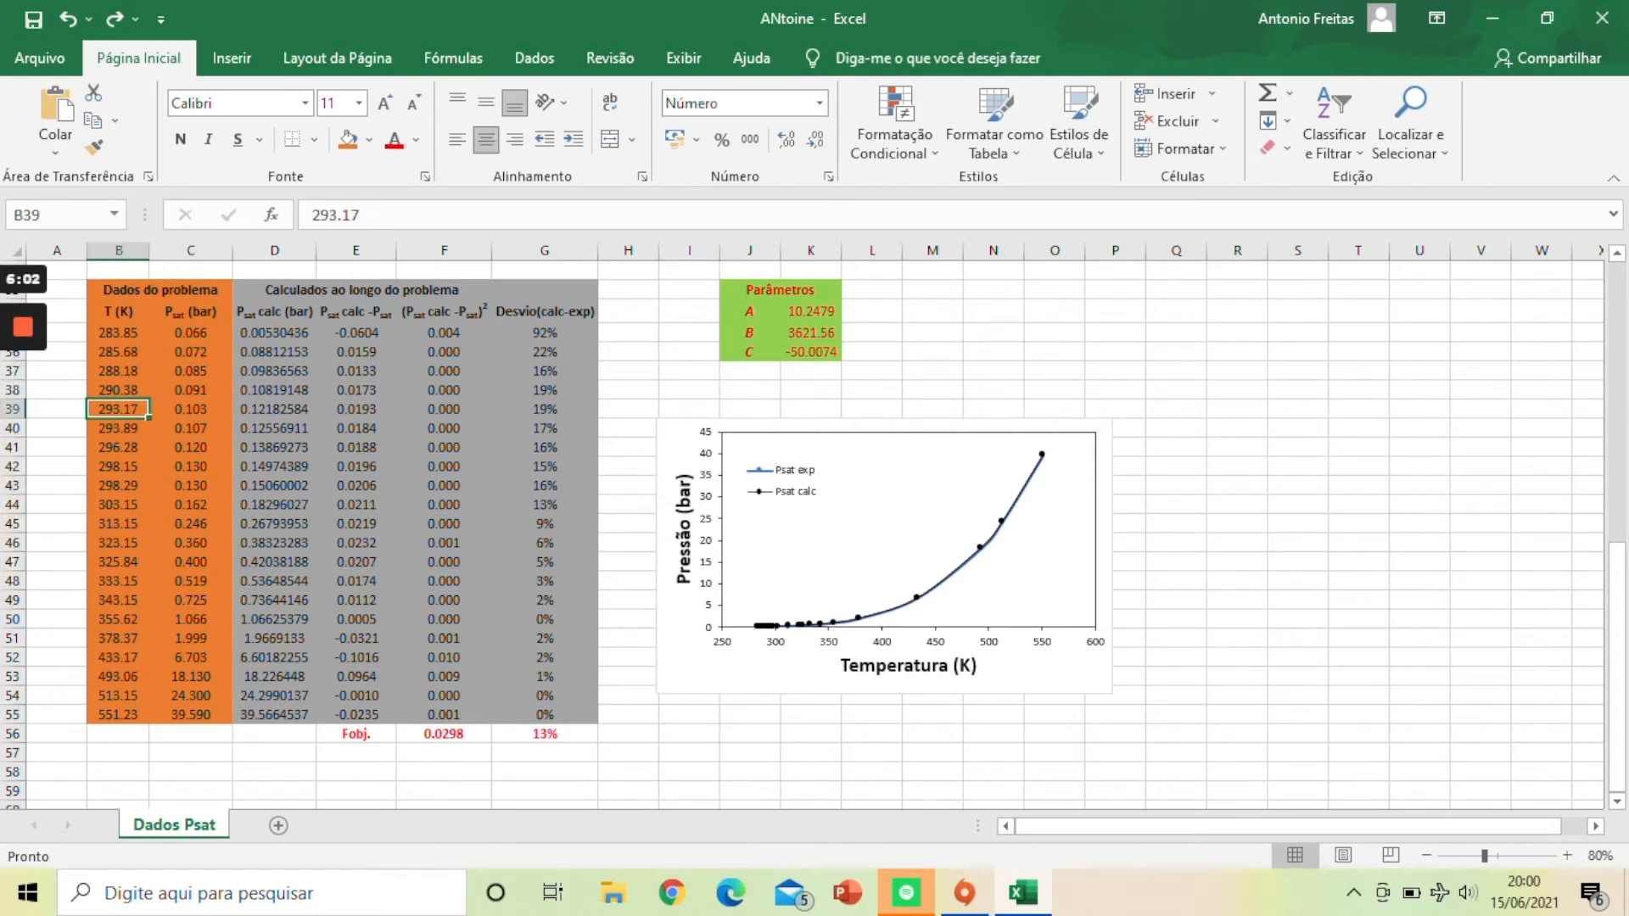
drag(118, 428, 545, 715)
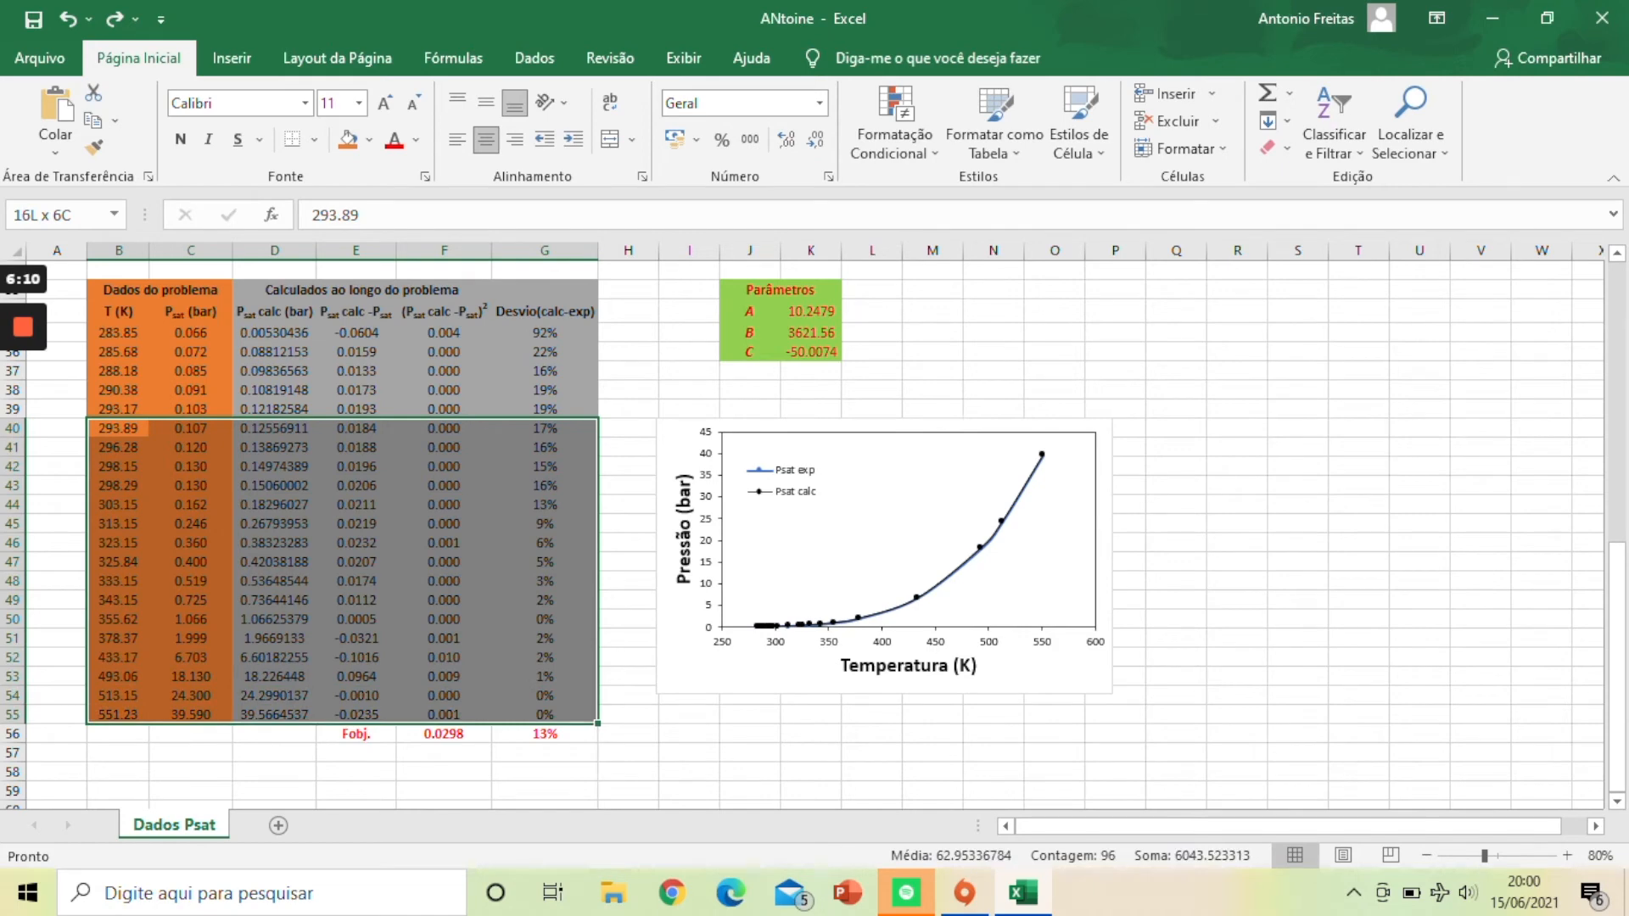
right_click(387, 586)
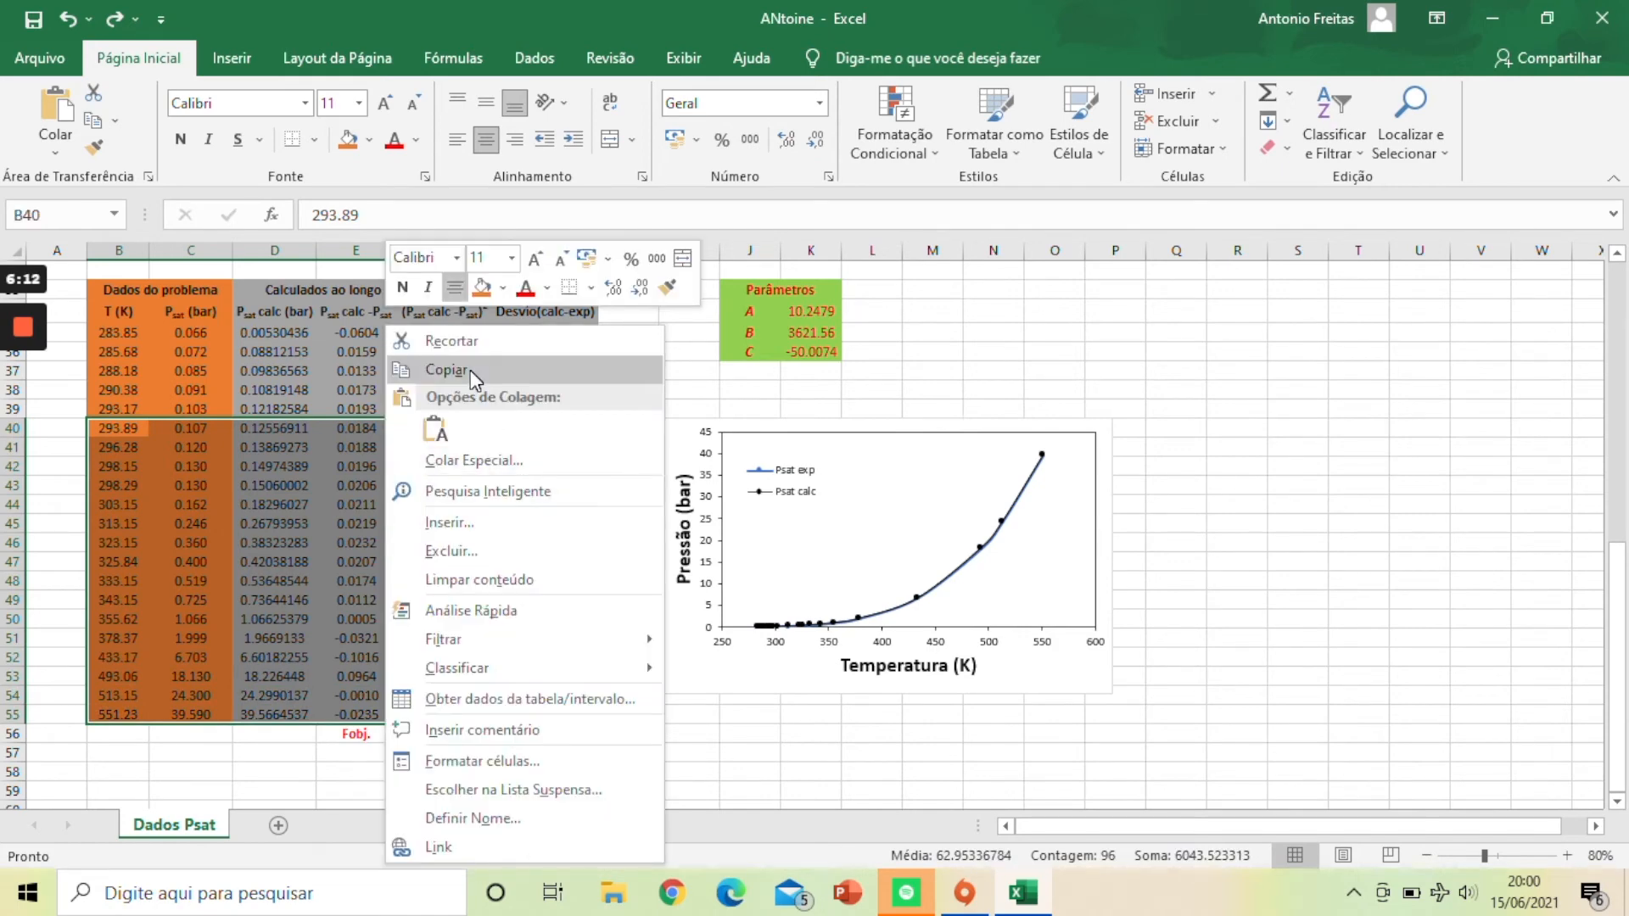
click(157, 432)
Step: Copy the temperature and saturation pressure data in B40:C55 and paste it starting at R40
drag(118, 429, 191, 714)
right_click(126, 566)
click(188, 68)
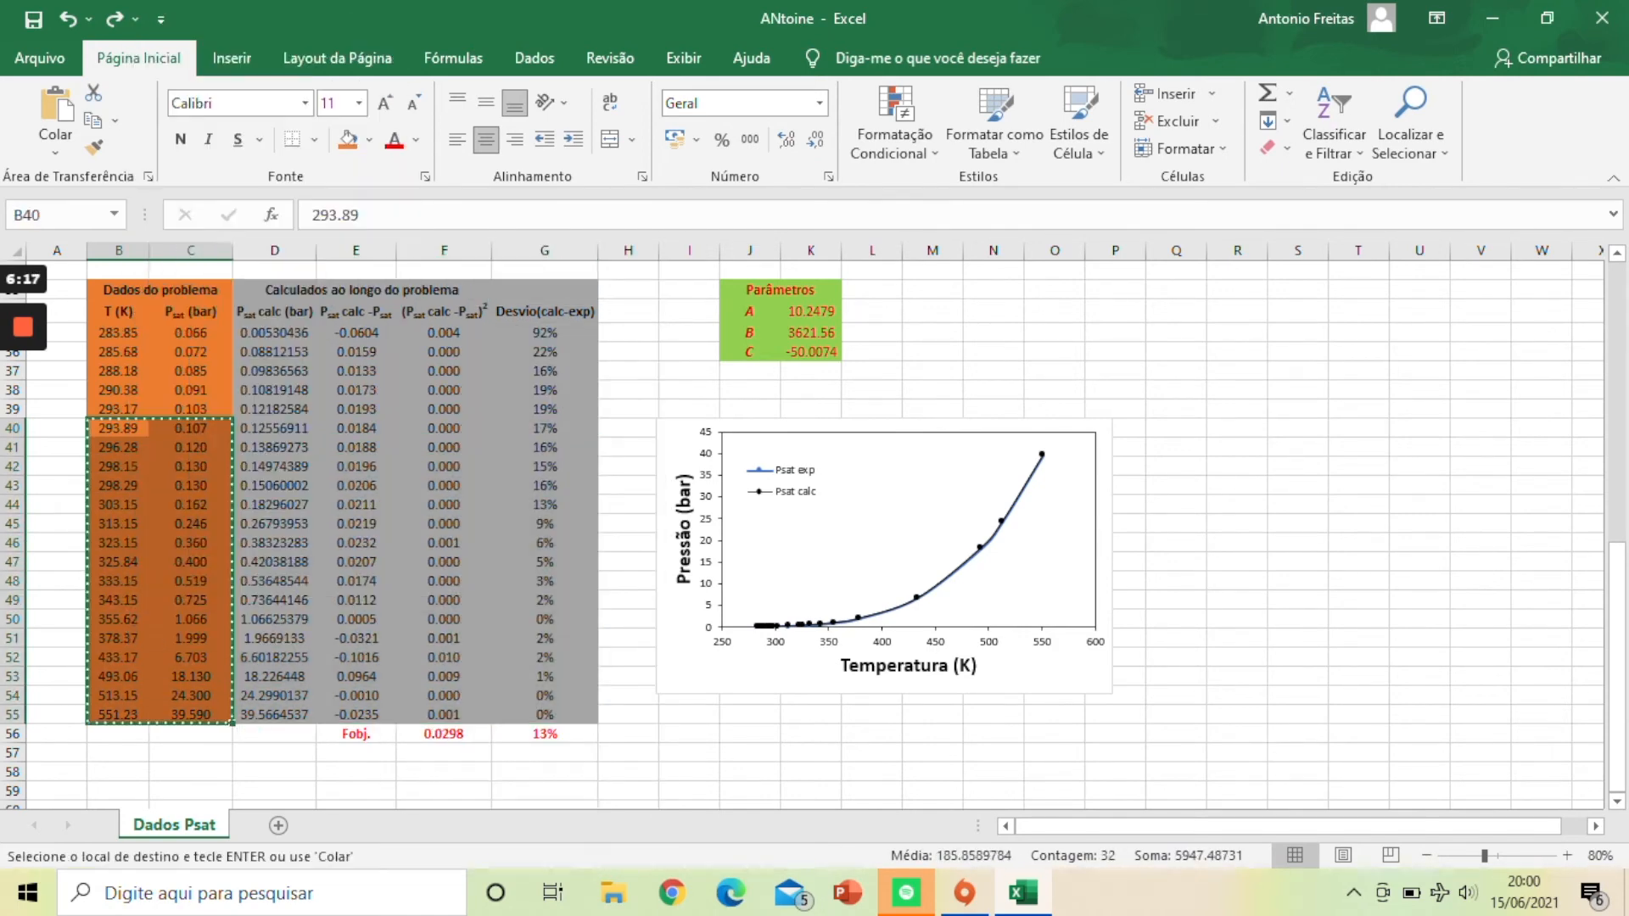
click(1222, 429)
right_click(1220, 429)
click(1274, 431)
Step: Copy the problem data headings B33:C34 to R38 and the calculated column headings D33:G34 to T38
right_click(175, 311)
drag(159, 290, 589, 311)
click(231, 358)
click(1237, 391)
right_click(1237, 390)
click(1254, 444)
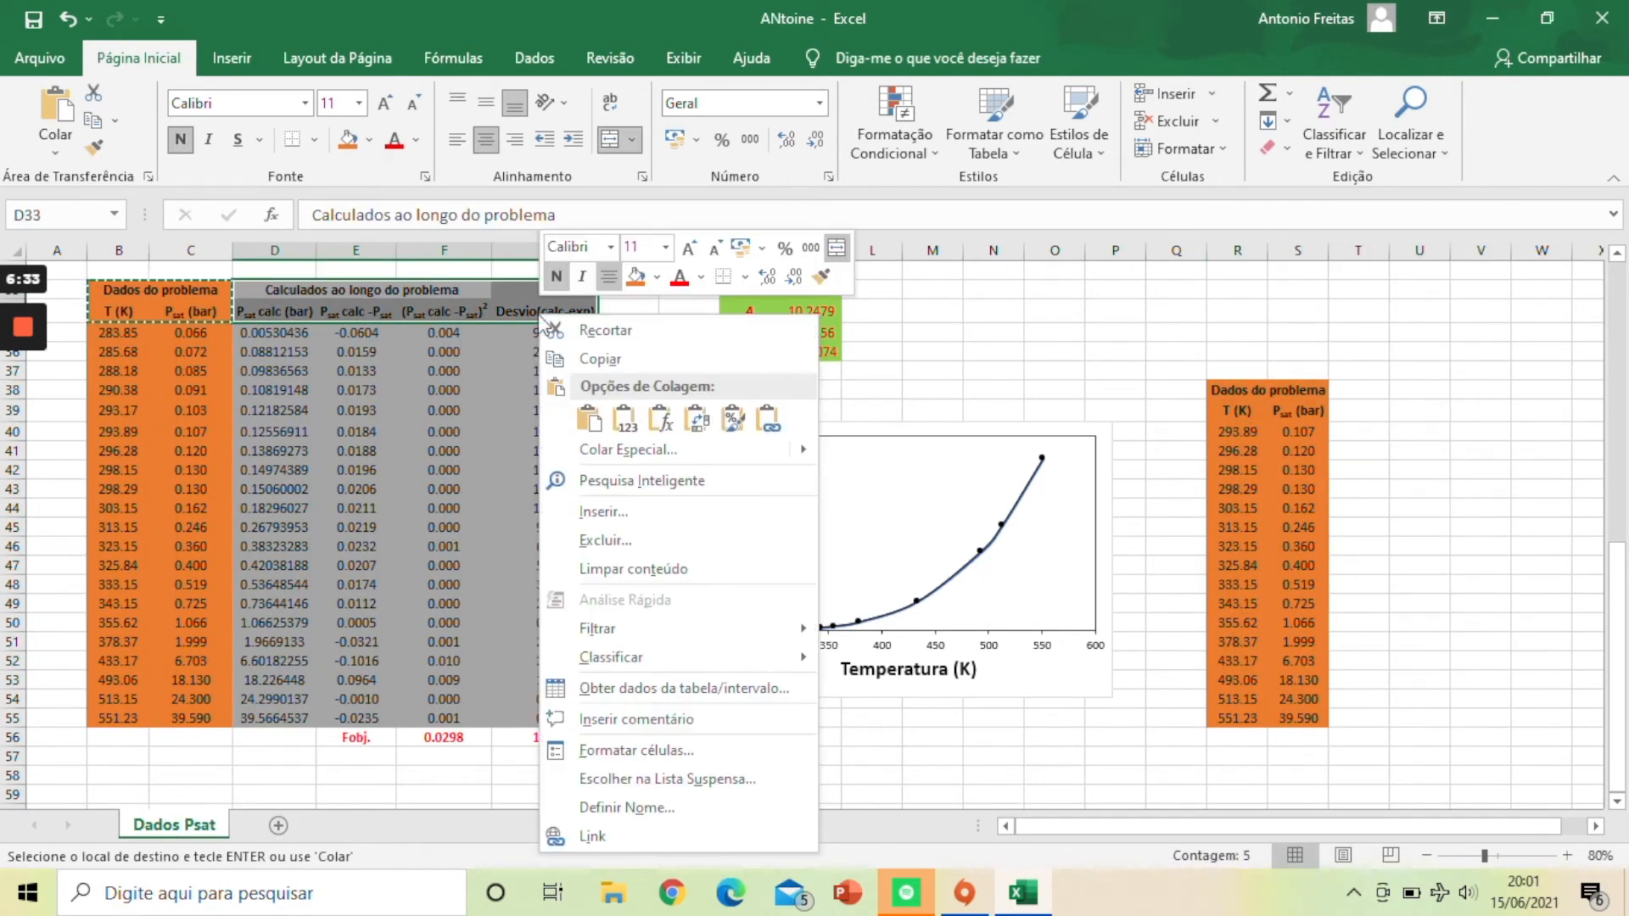
click(594, 357)
click(1366, 390)
right_click(1371, 392)
click(1136, 442)
Step: Fit the widths of columns T to W to the copied headings
click(1363, 250)
double_click(1388, 251)
double_click(1474, 250)
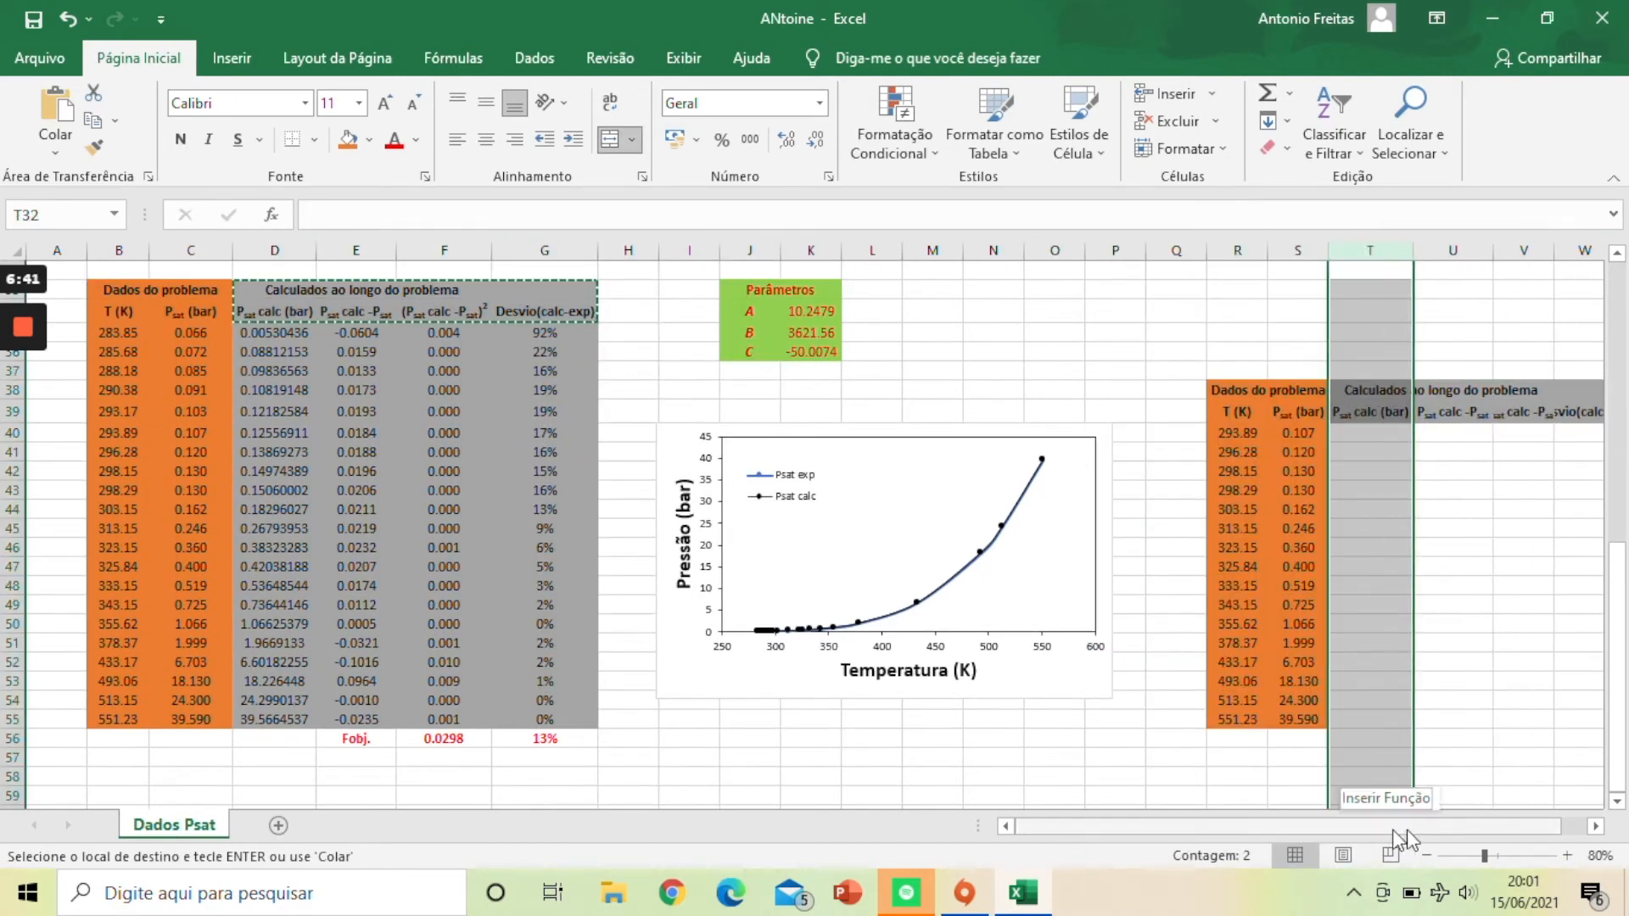
drag(1392, 828, 1417, 828)
click(1596, 827)
click(1596, 827)
click(1596, 827)
double_click(1264, 250)
double_click(1360, 250)
Step: Enter the title Parametros in Y33 with labels A, B and C in Y34:Y36, and merge and centre the title across Y33:Z33
click(1438, 332)
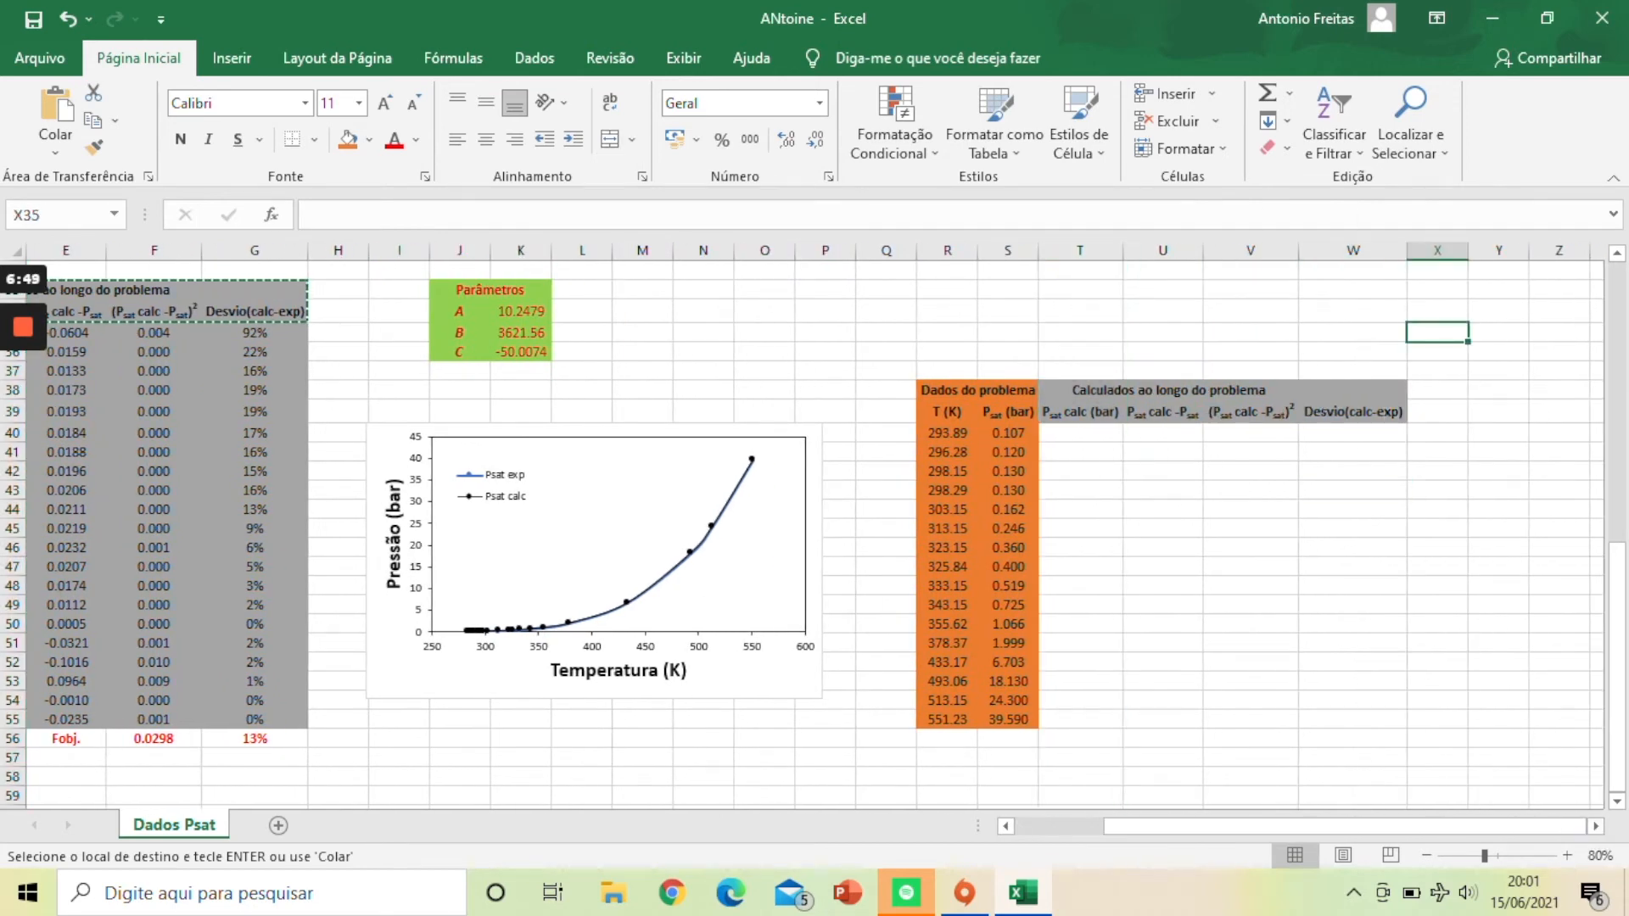
key(Right)
key(Up)
key(Up)
text(Parametros)
key(Return)
text(A)
key(Return)
text(B)
key(Return)
text(C)
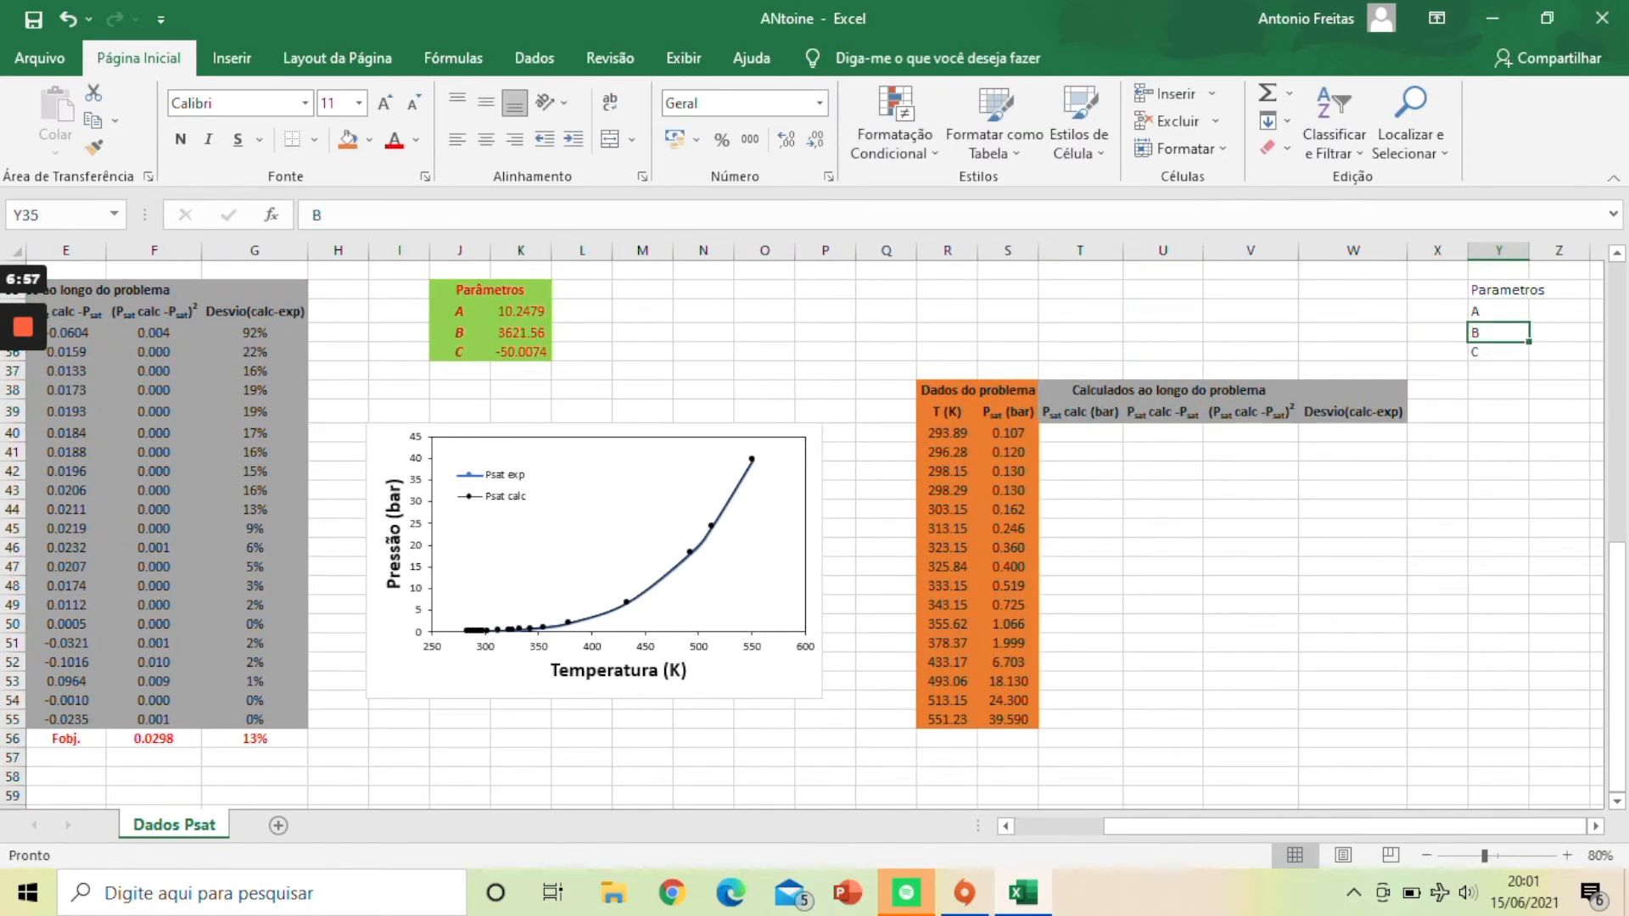
drag(1499, 289, 1560, 289)
click(611, 139)
Step: Enter the initial parameter estimates A = 15, B = 3000 and C = -20 in Z34:Z36
click(1080, 433)
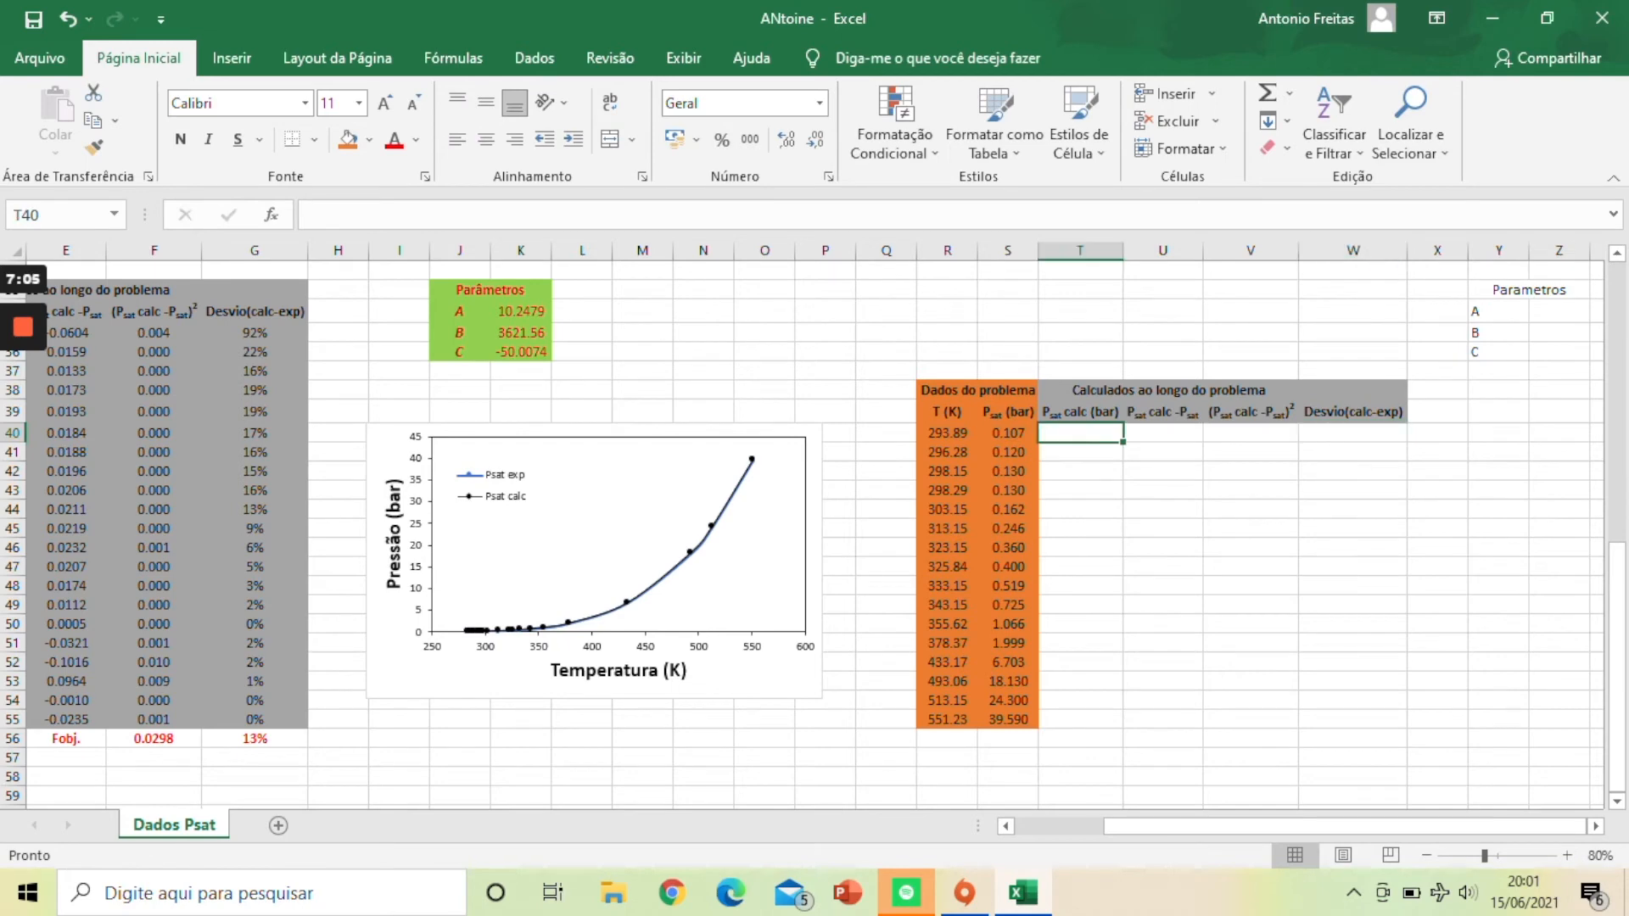
click(1559, 311)
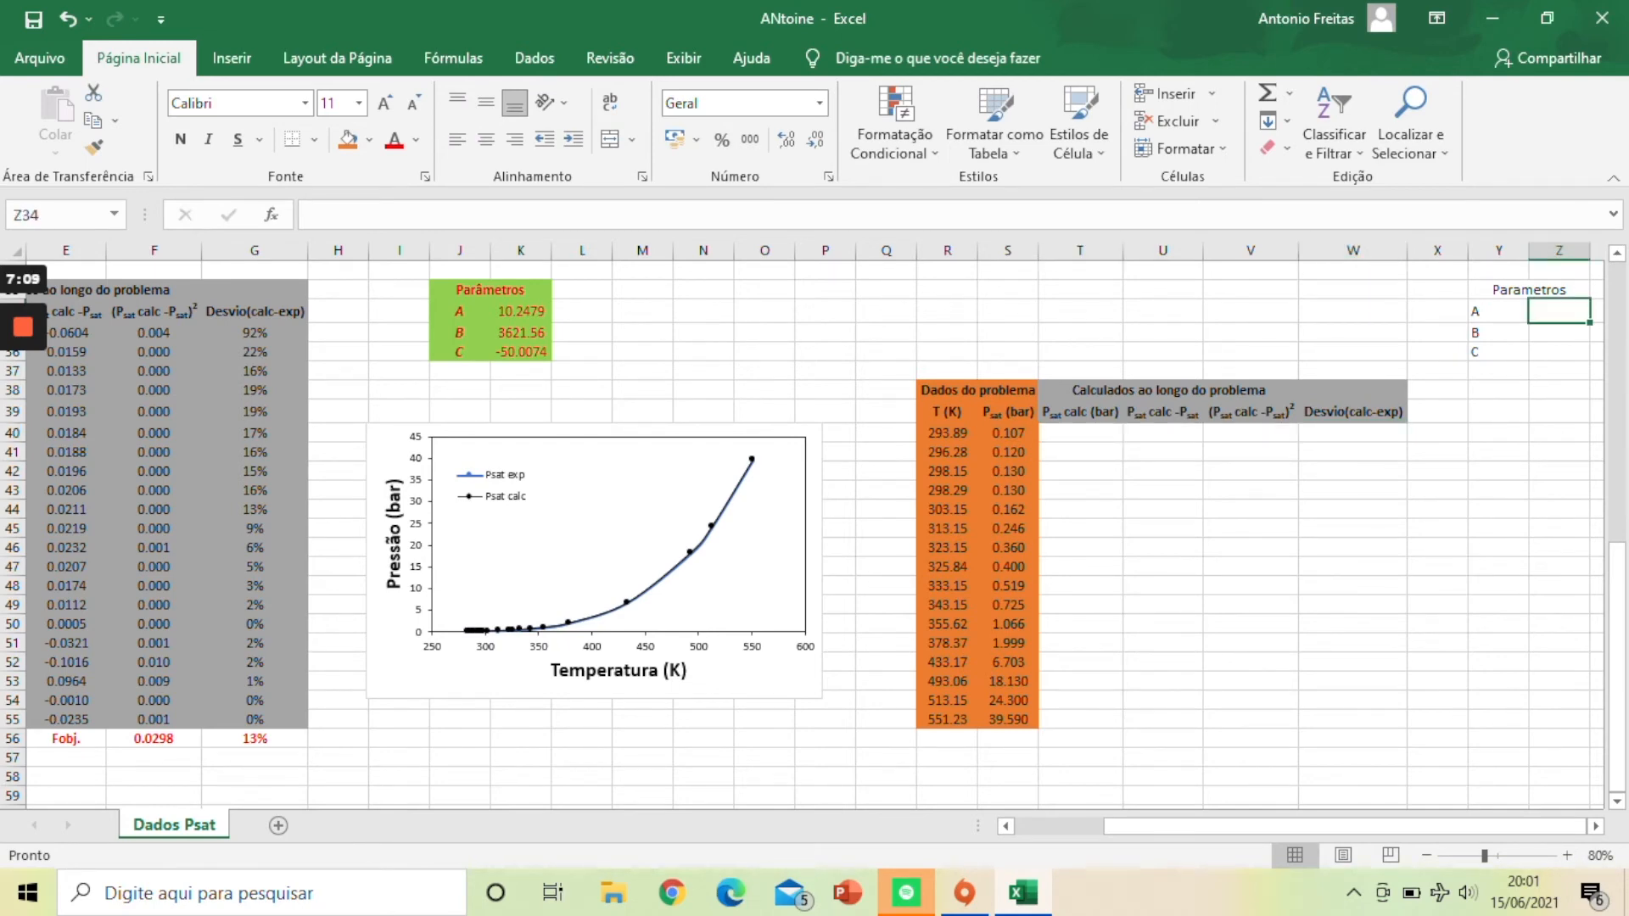
text(15)
key(Return)
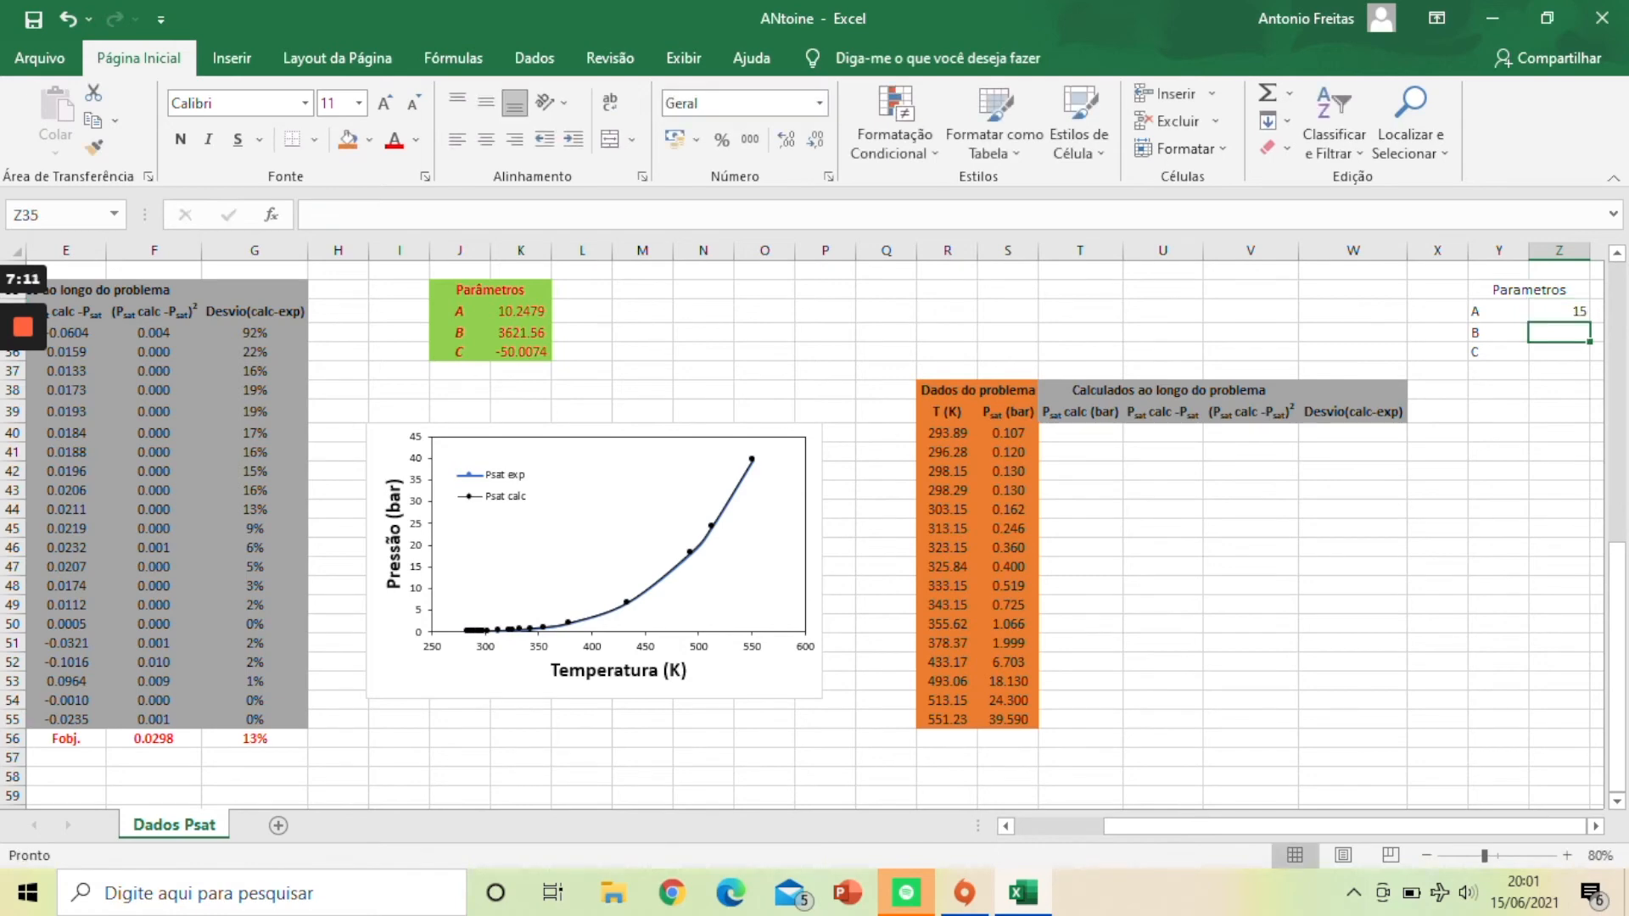
text(3000)
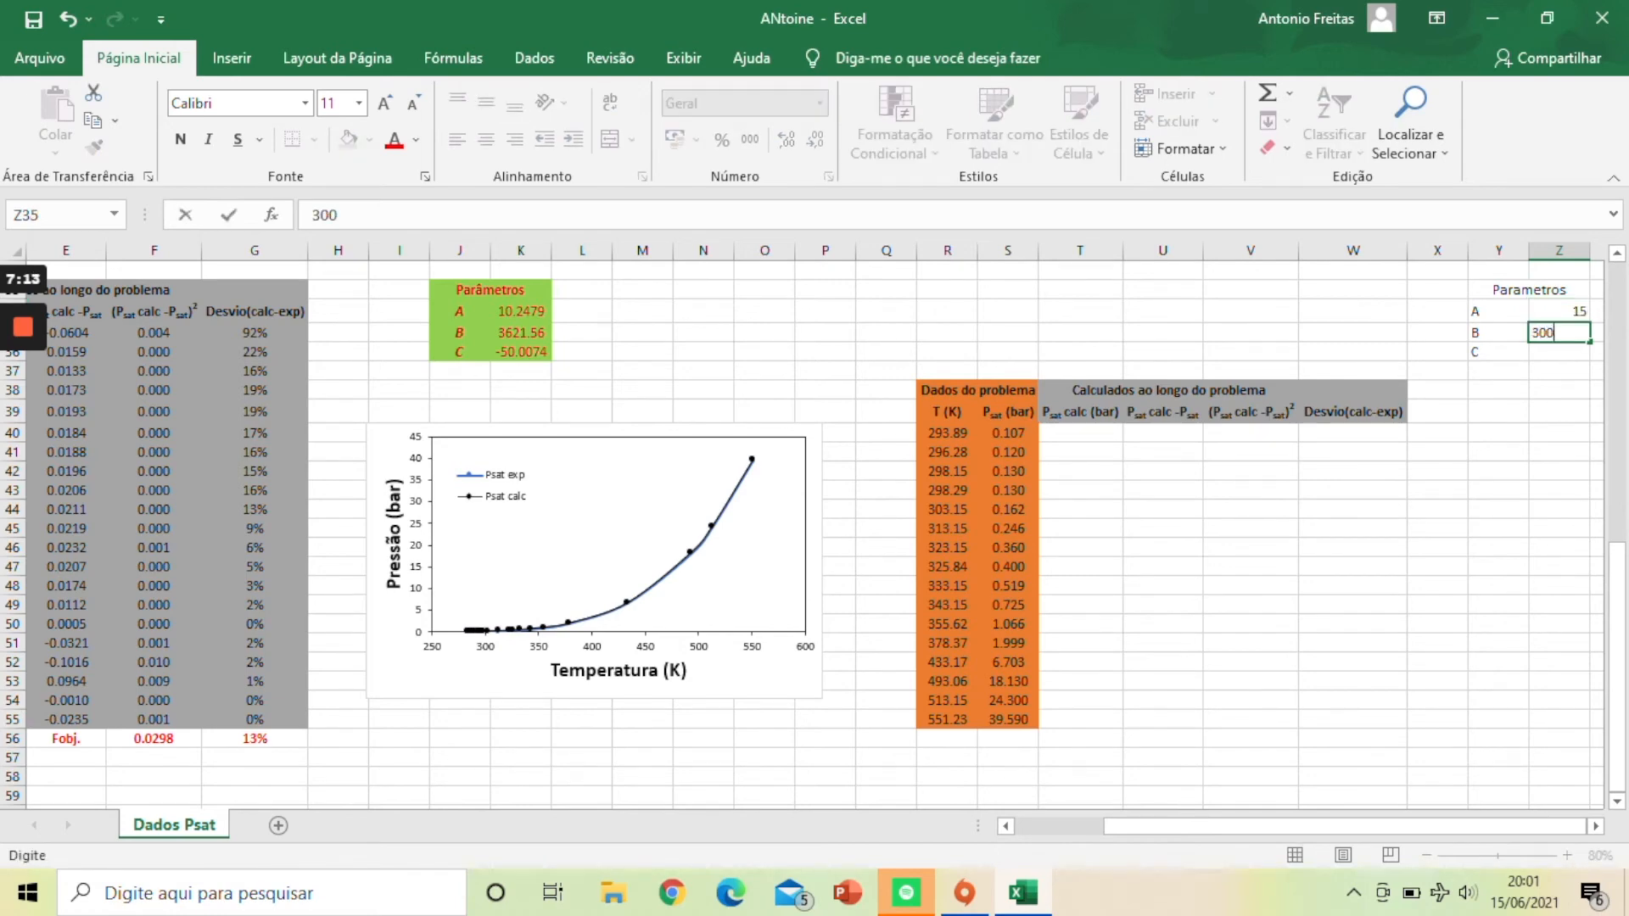
key(Return)
text(-20)
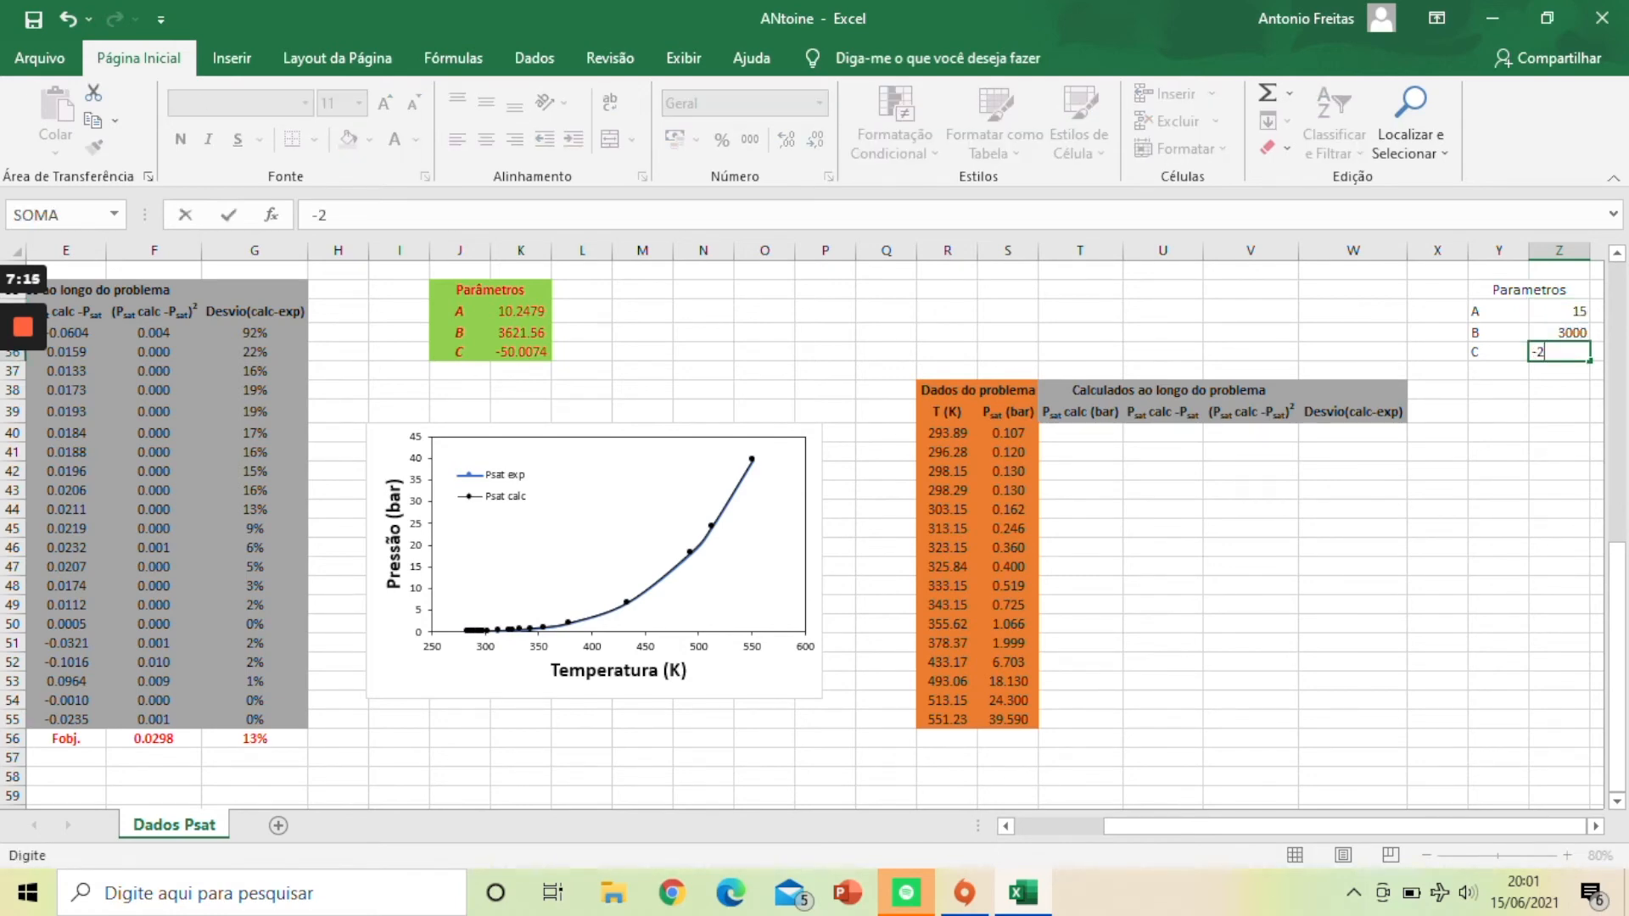
key(Return)
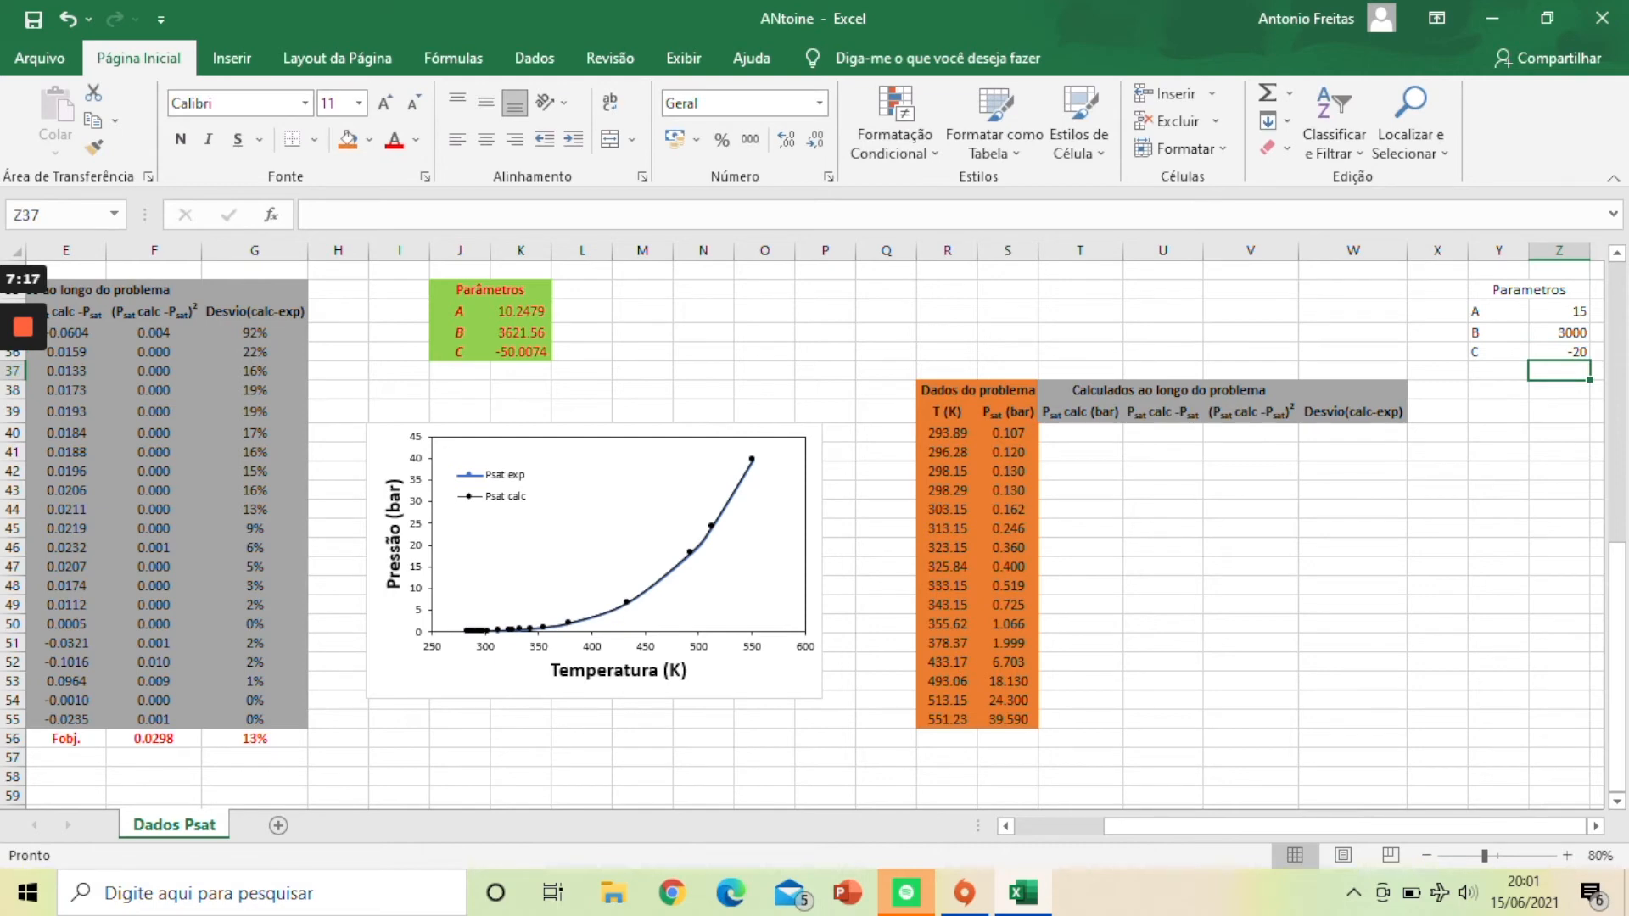
Step: Build the Antoine formula =EXP(Z34-Z35/(R40+Z36)) for the calculated vapour pressure in T40
click(1080, 433)
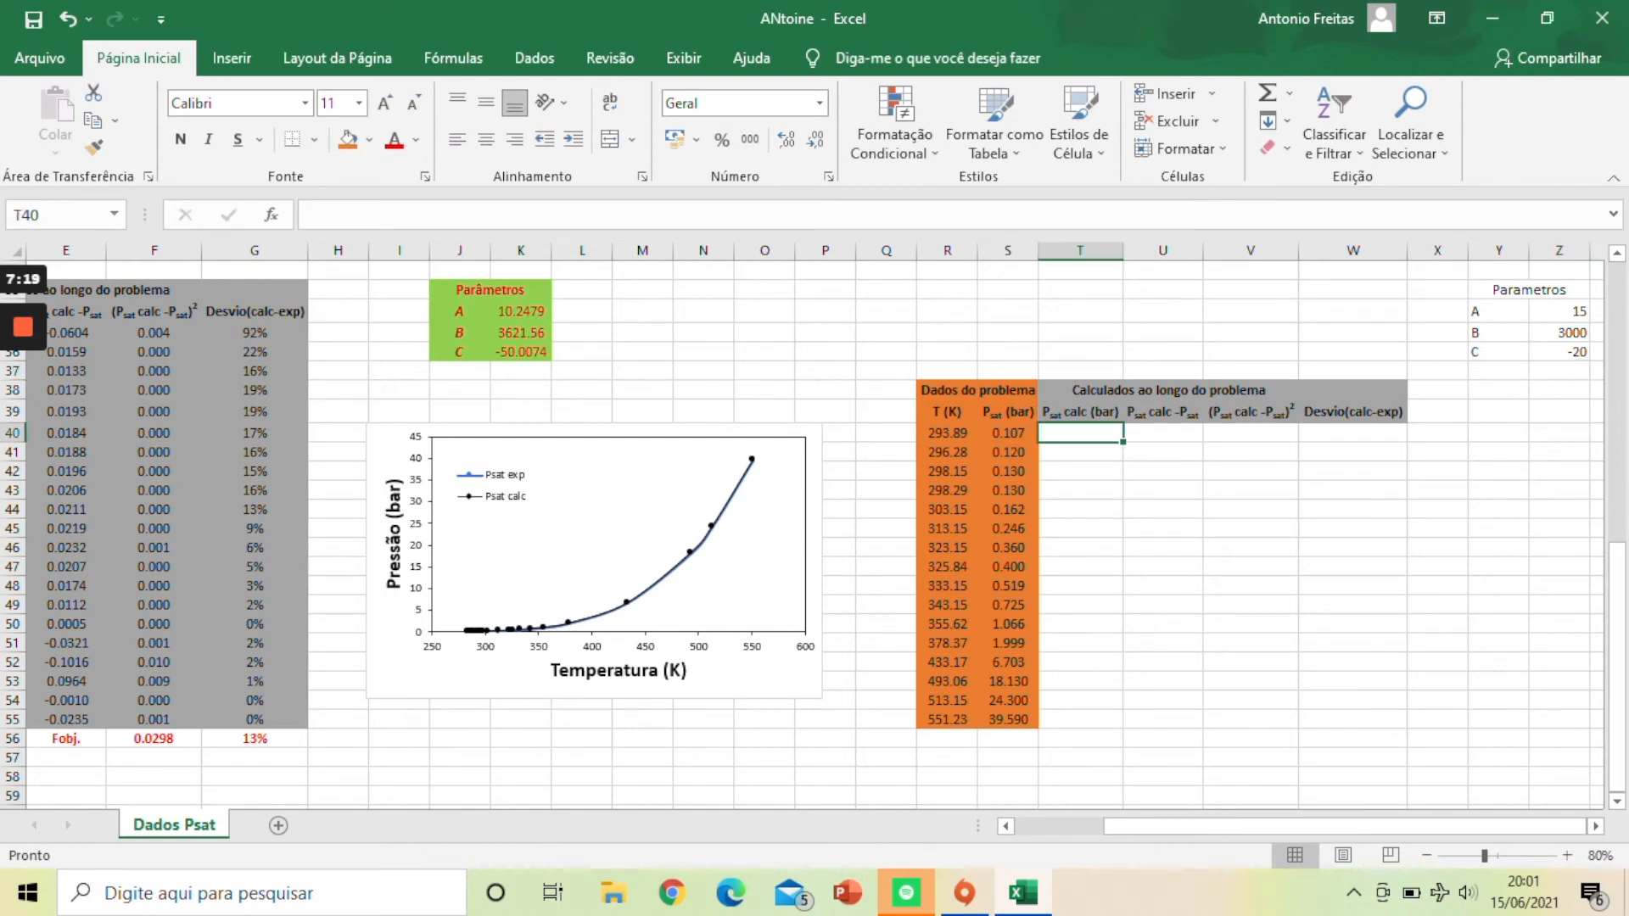
text(=)
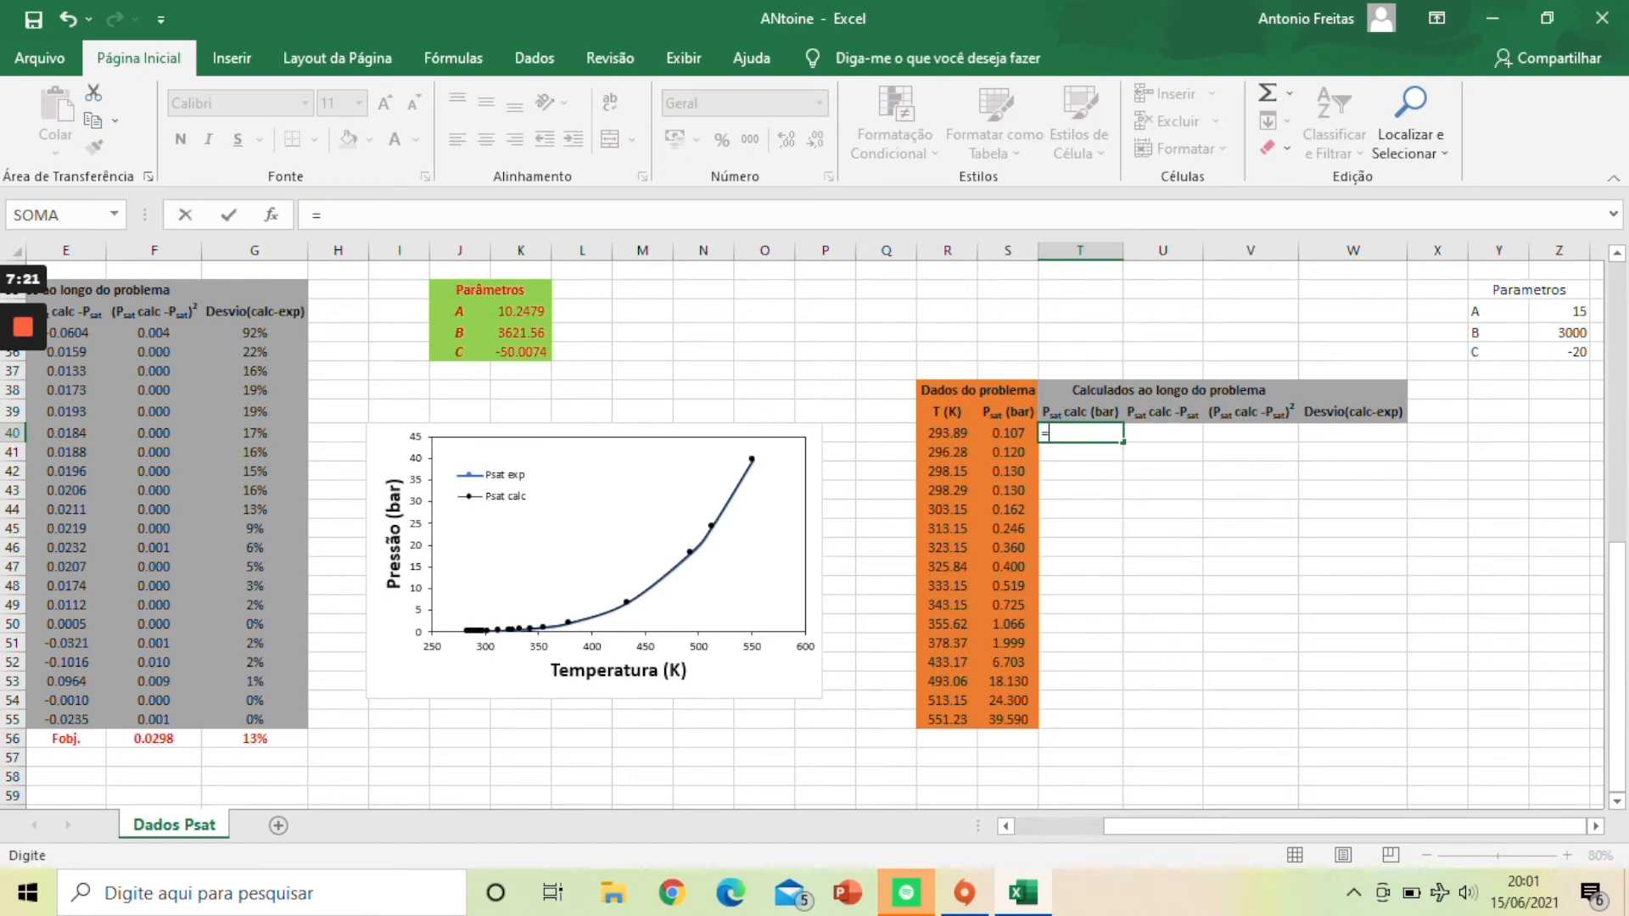
text(exp()
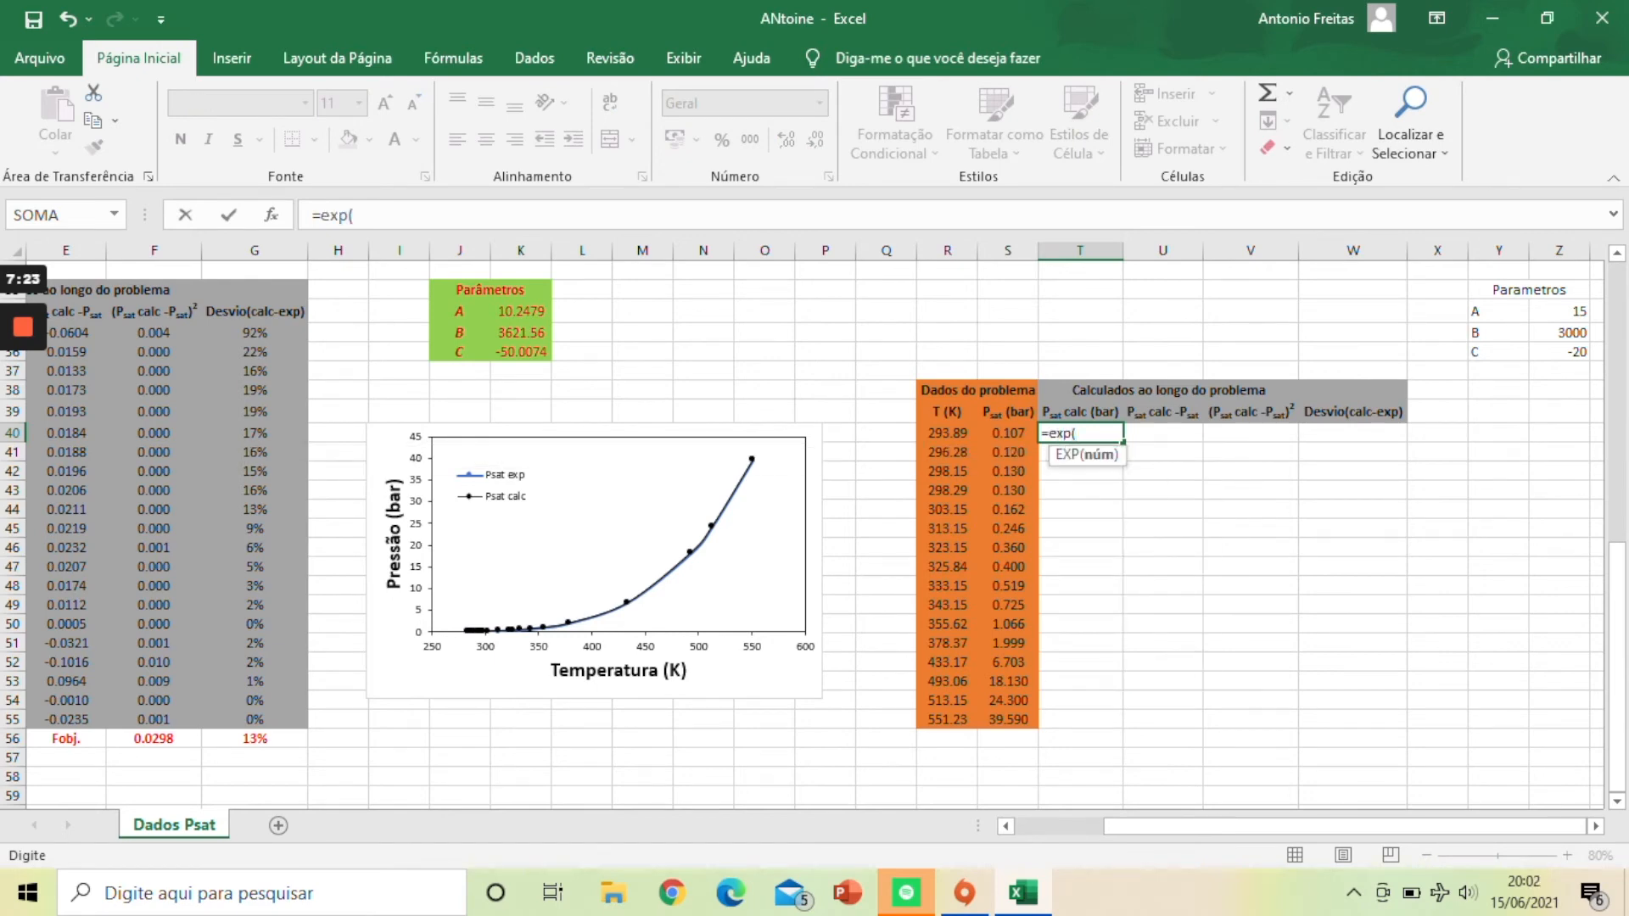
click(1559, 311)
text(-)
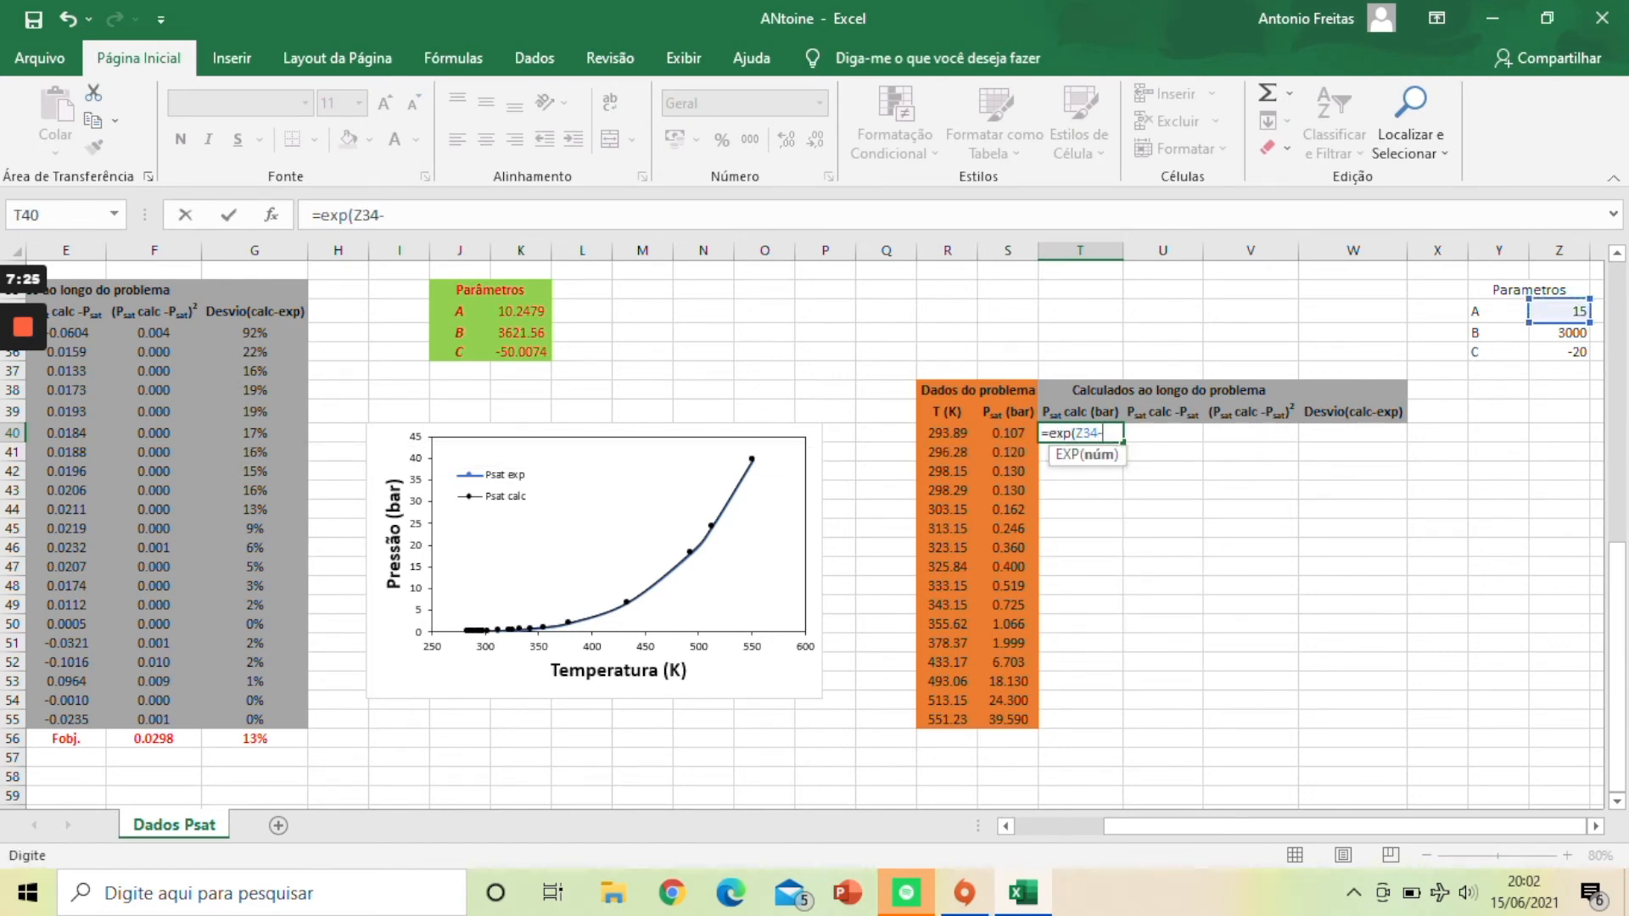
click(1558, 333)
text(/()
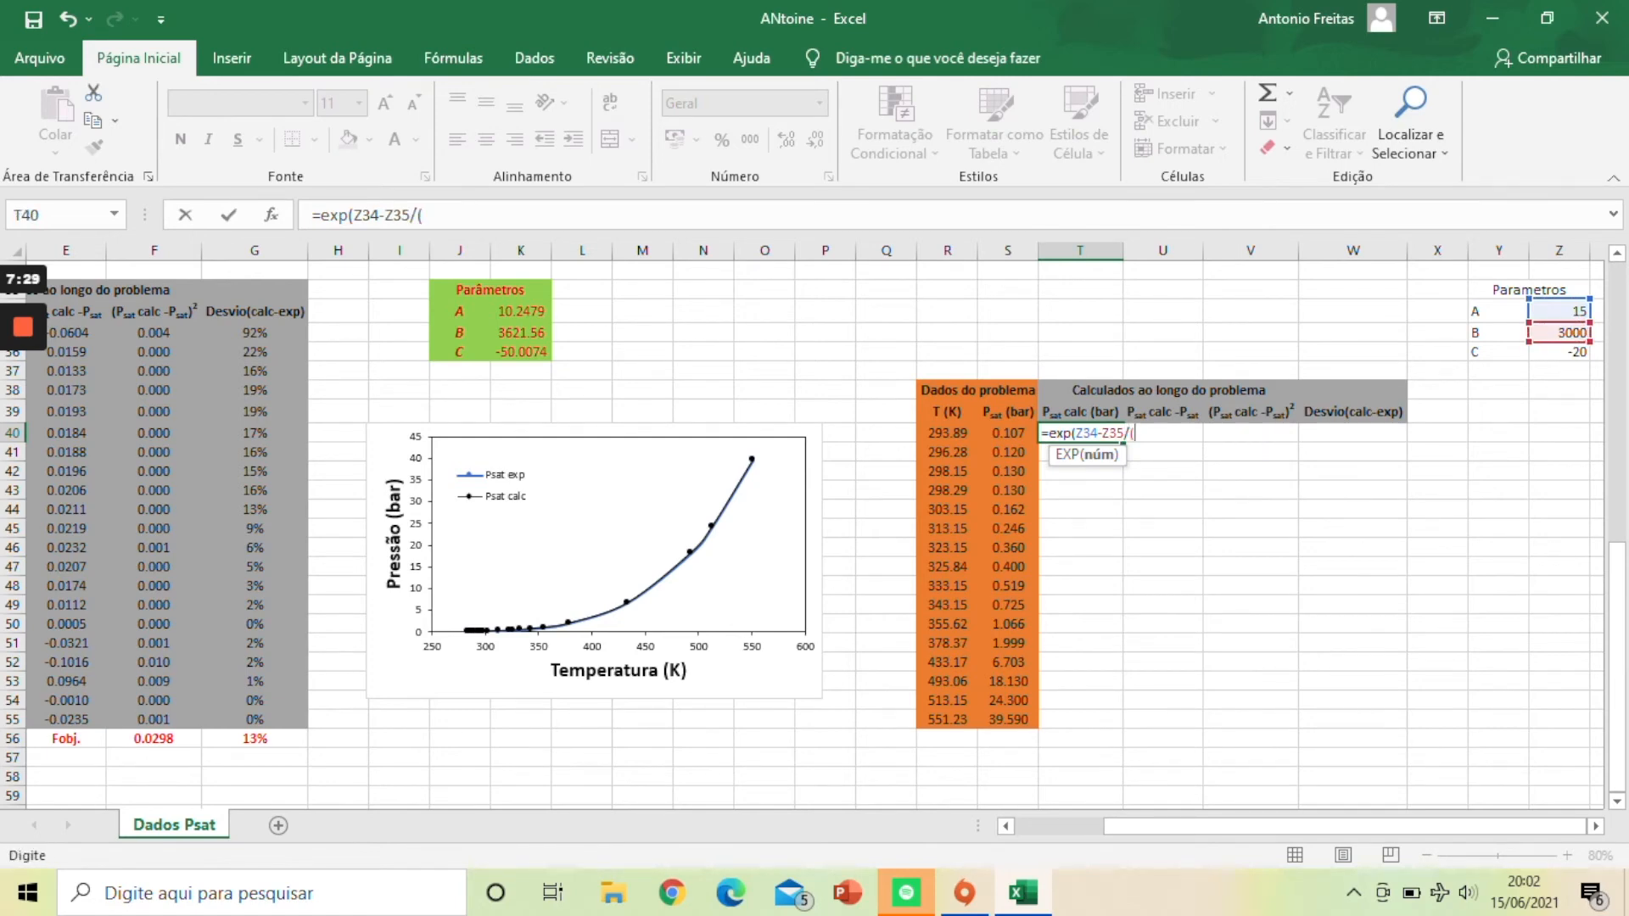
click(947, 434)
text(+)
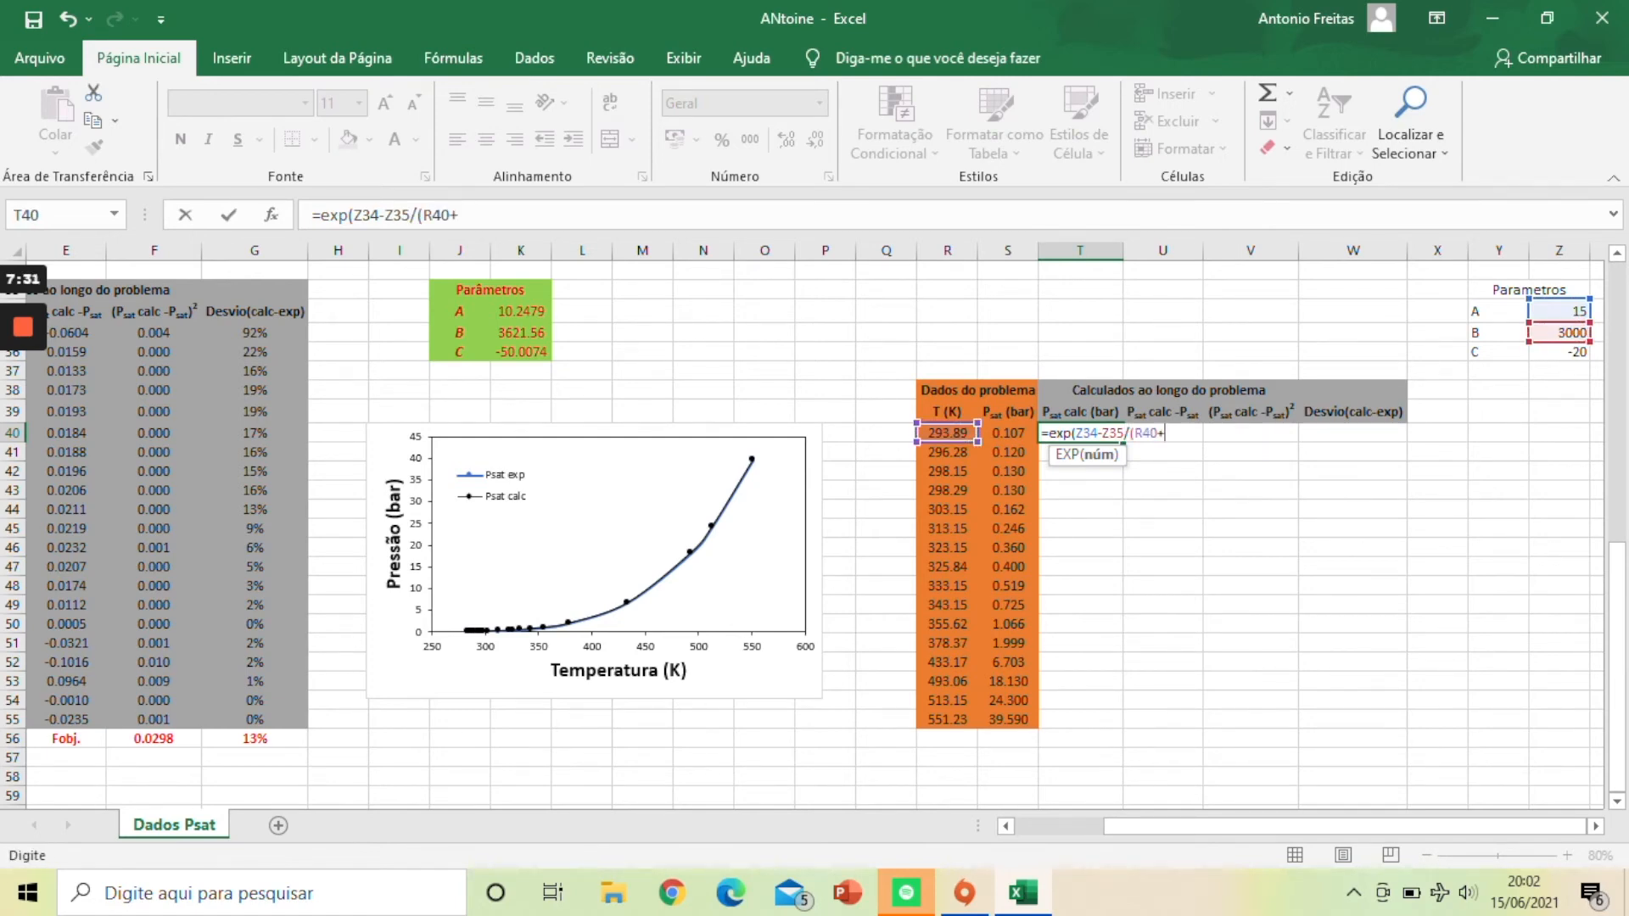
click(1558, 352)
text())
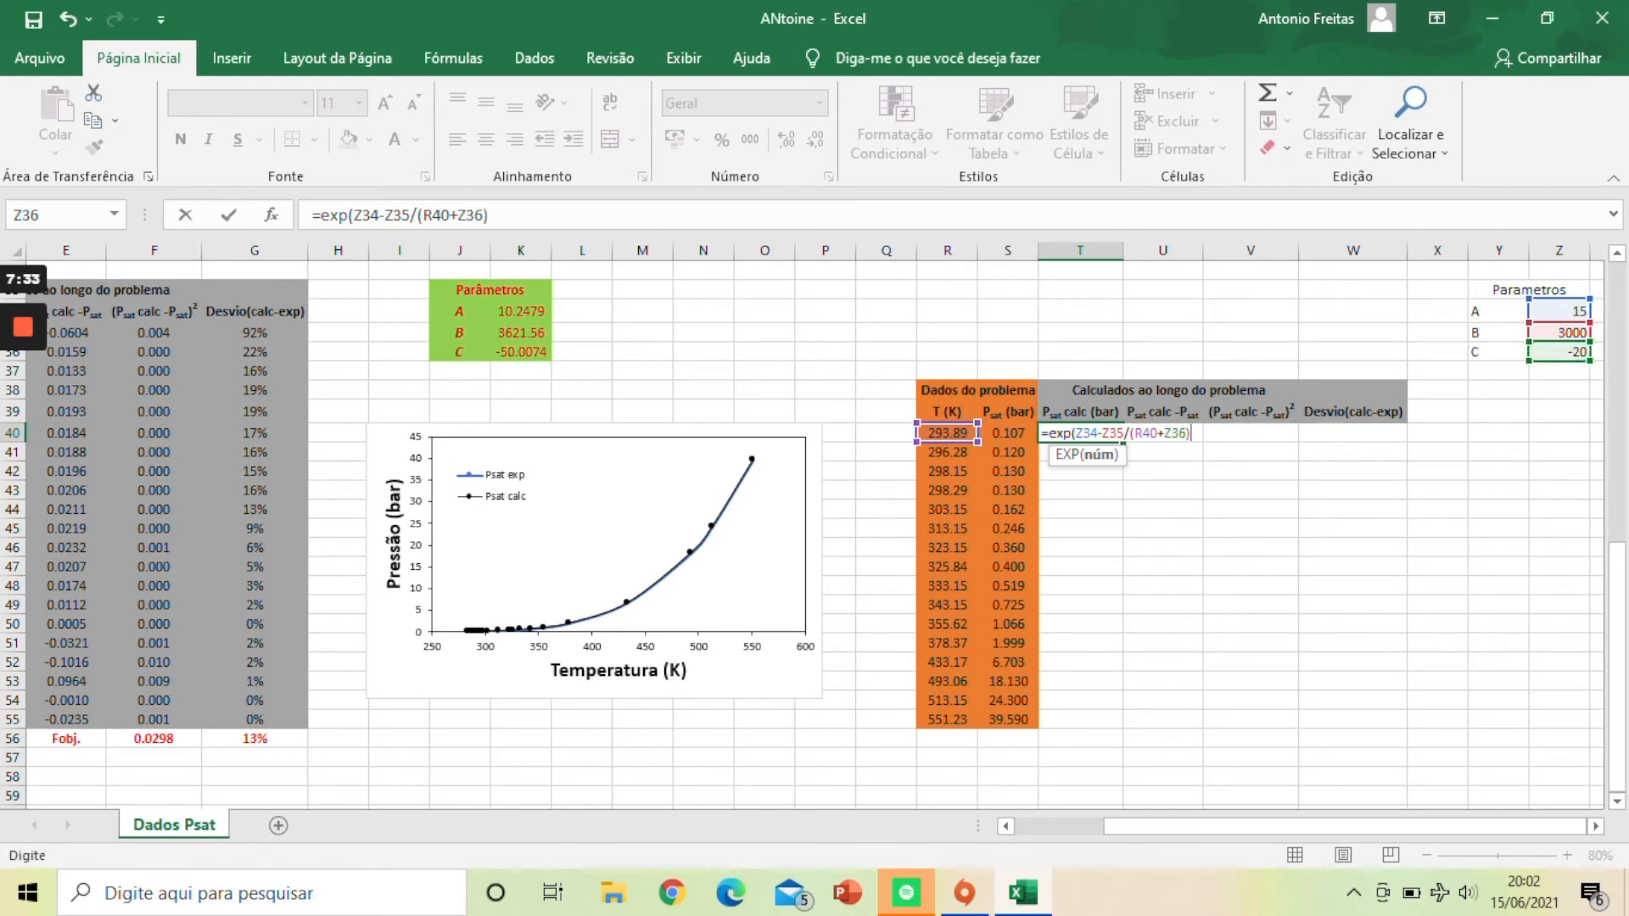
text())
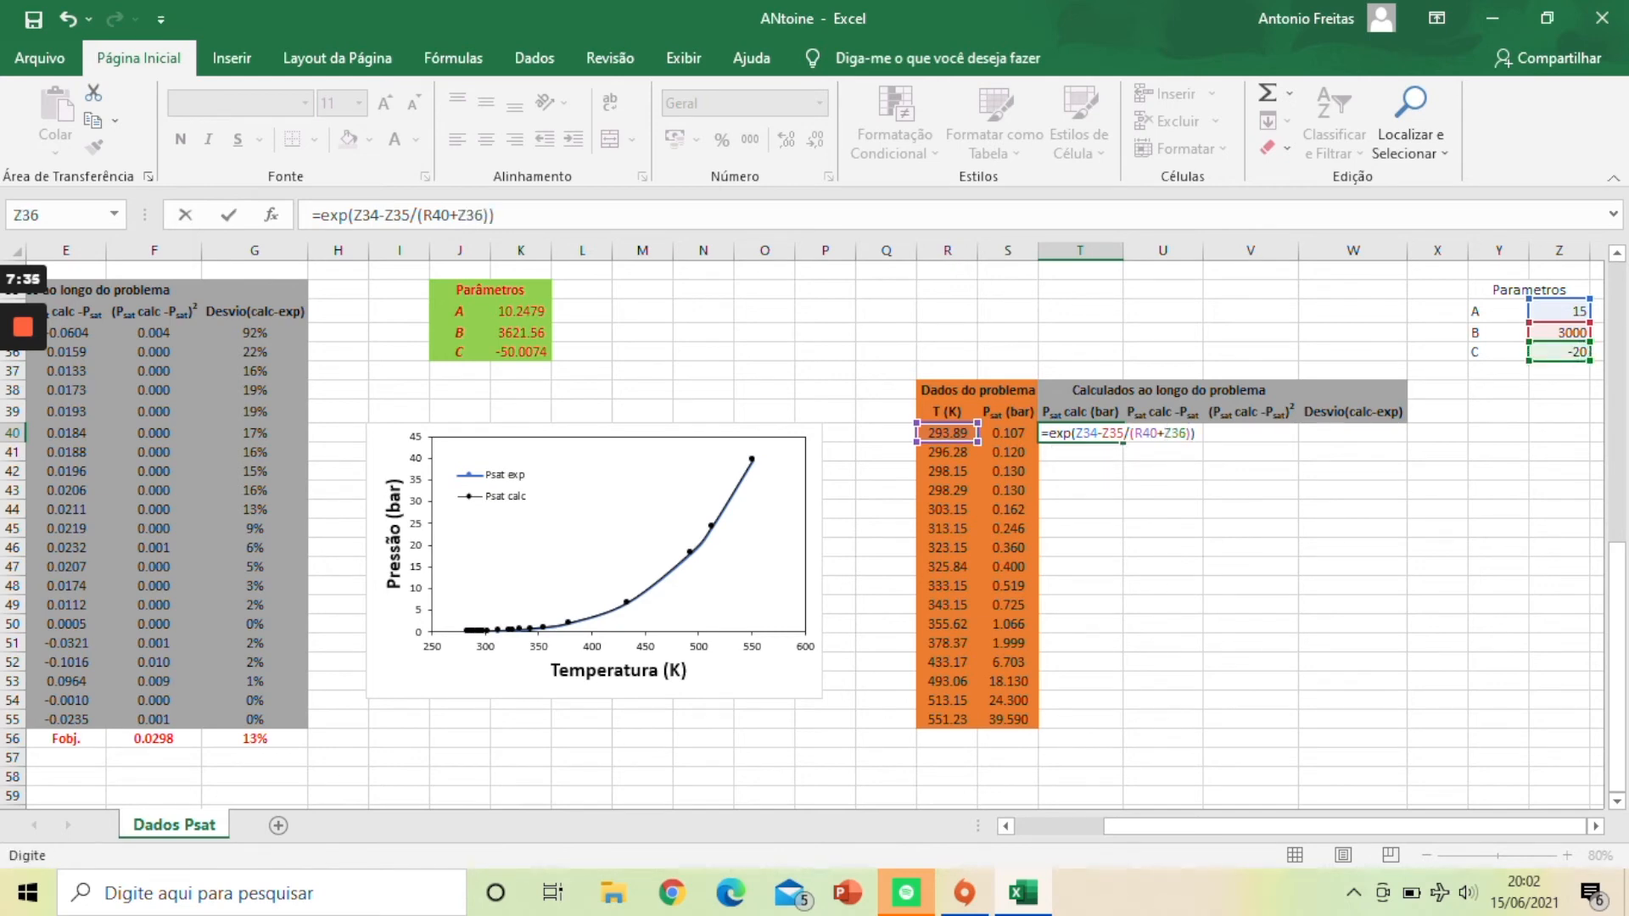
Step: Make the references to Z34, Z35 and Z36 absolute in T40's formula and fill it down to T55
click(369, 215)
key(F4)
click(416, 215)
key(F4)
click(510, 215)
key(F4)
key(Return)
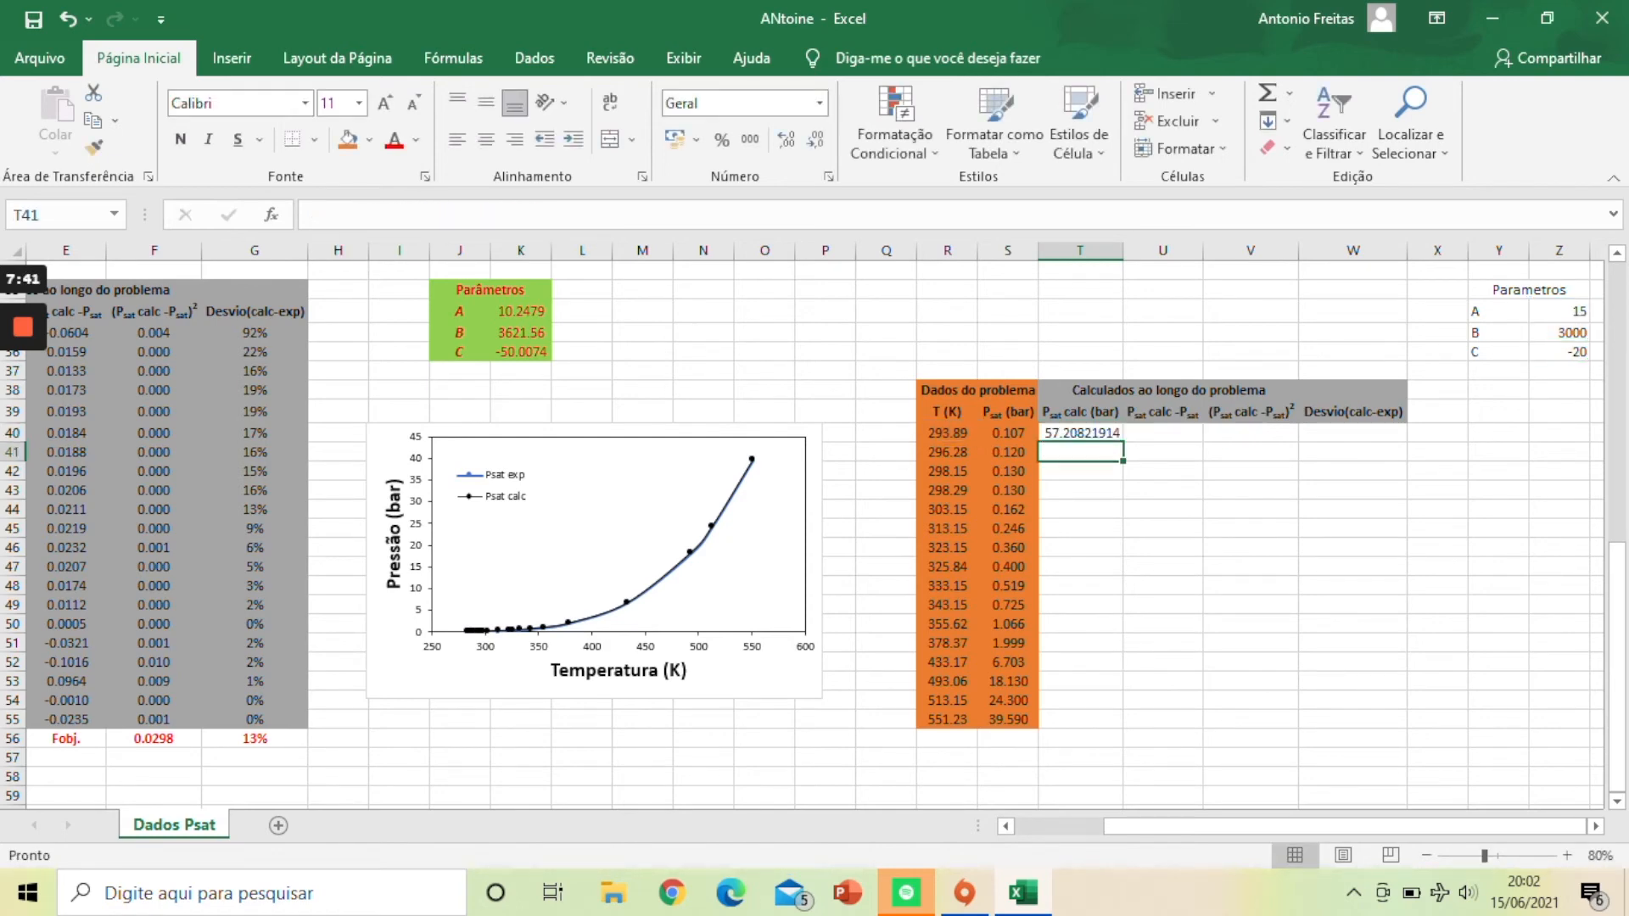
click(1080, 433)
drag(1123, 442, 1123, 723)
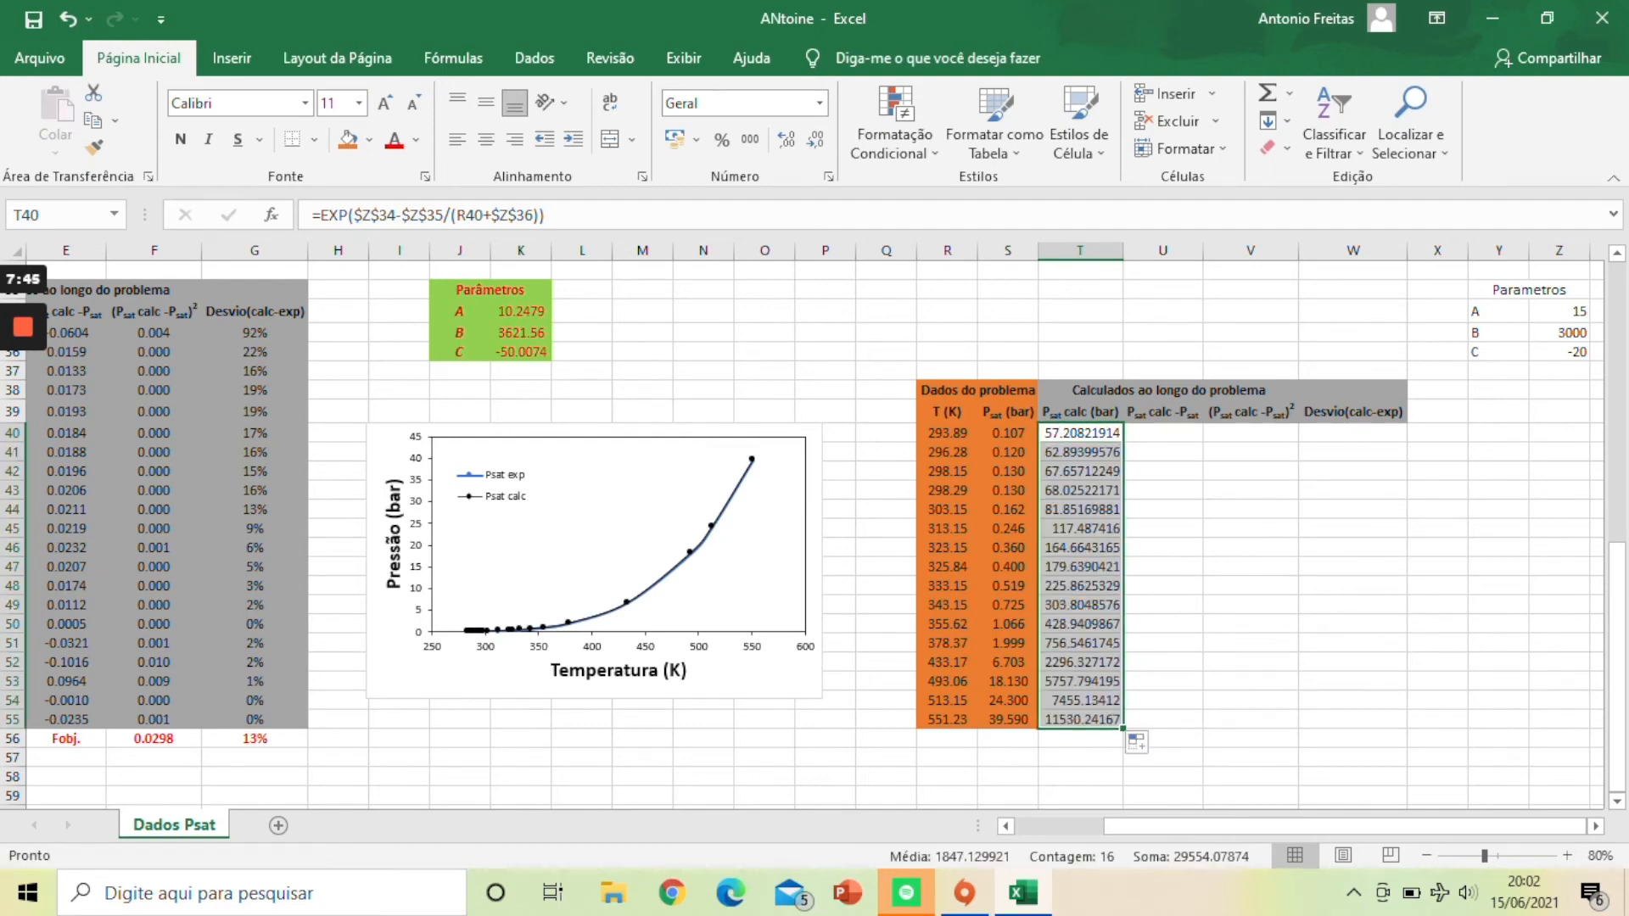
Step: Enter the pressure difference formula =T40-S40 in U40 and fill it down to U55
click(1163, 434)
text(=)
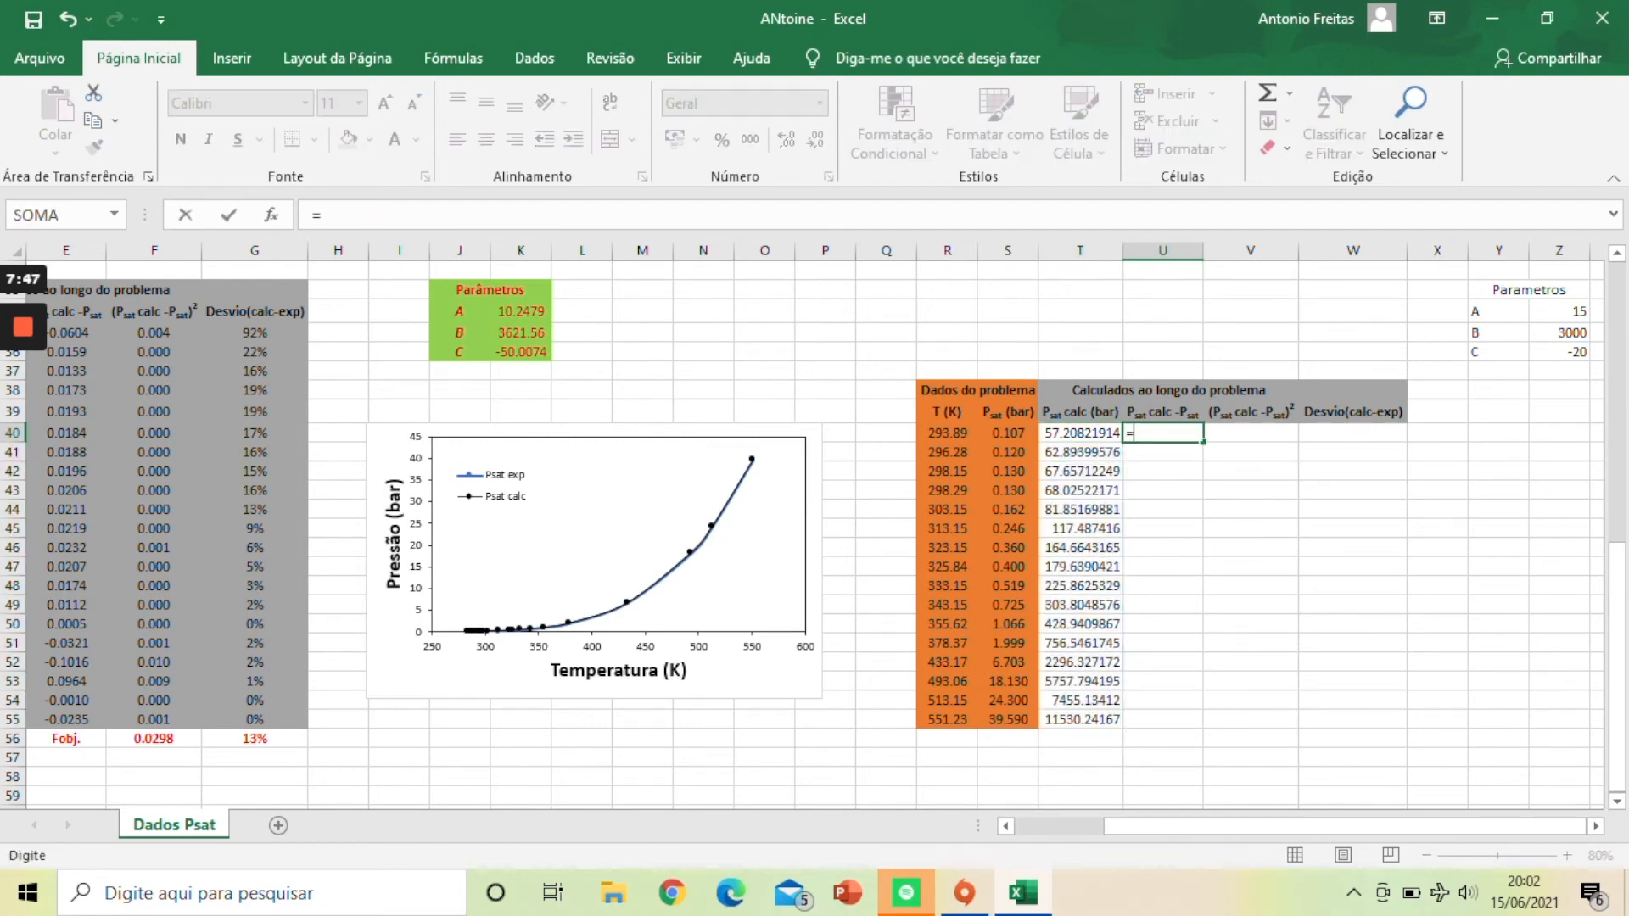
key(Left)
text(-)
key(Left)
key(Left)
key(Return)
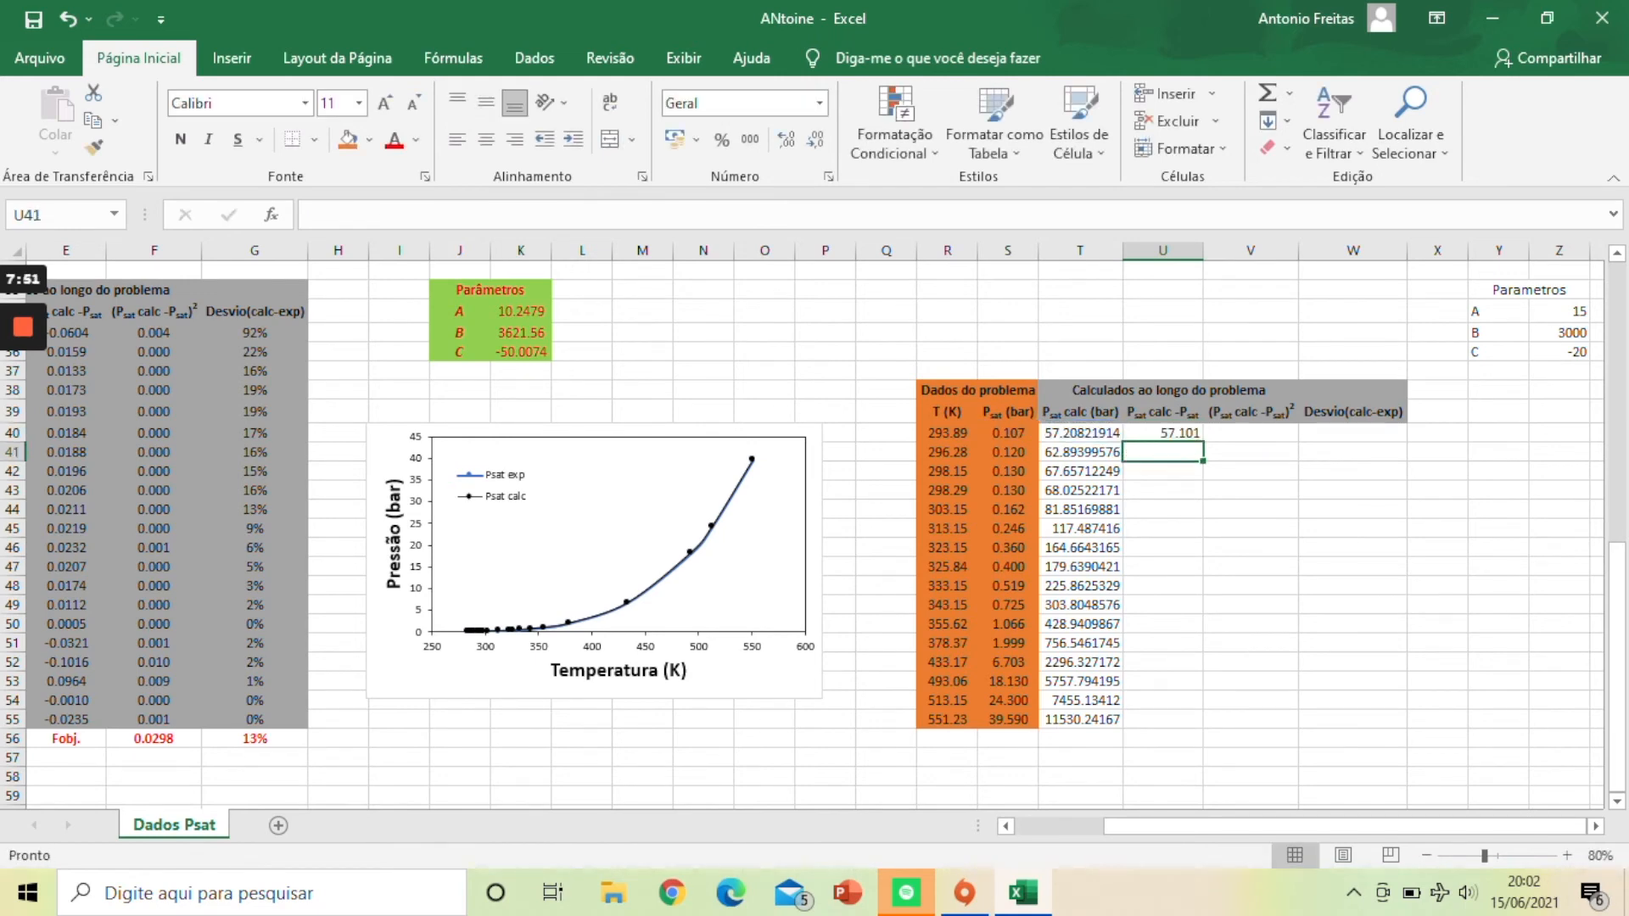
key(Up)
double_click(1203, 442)
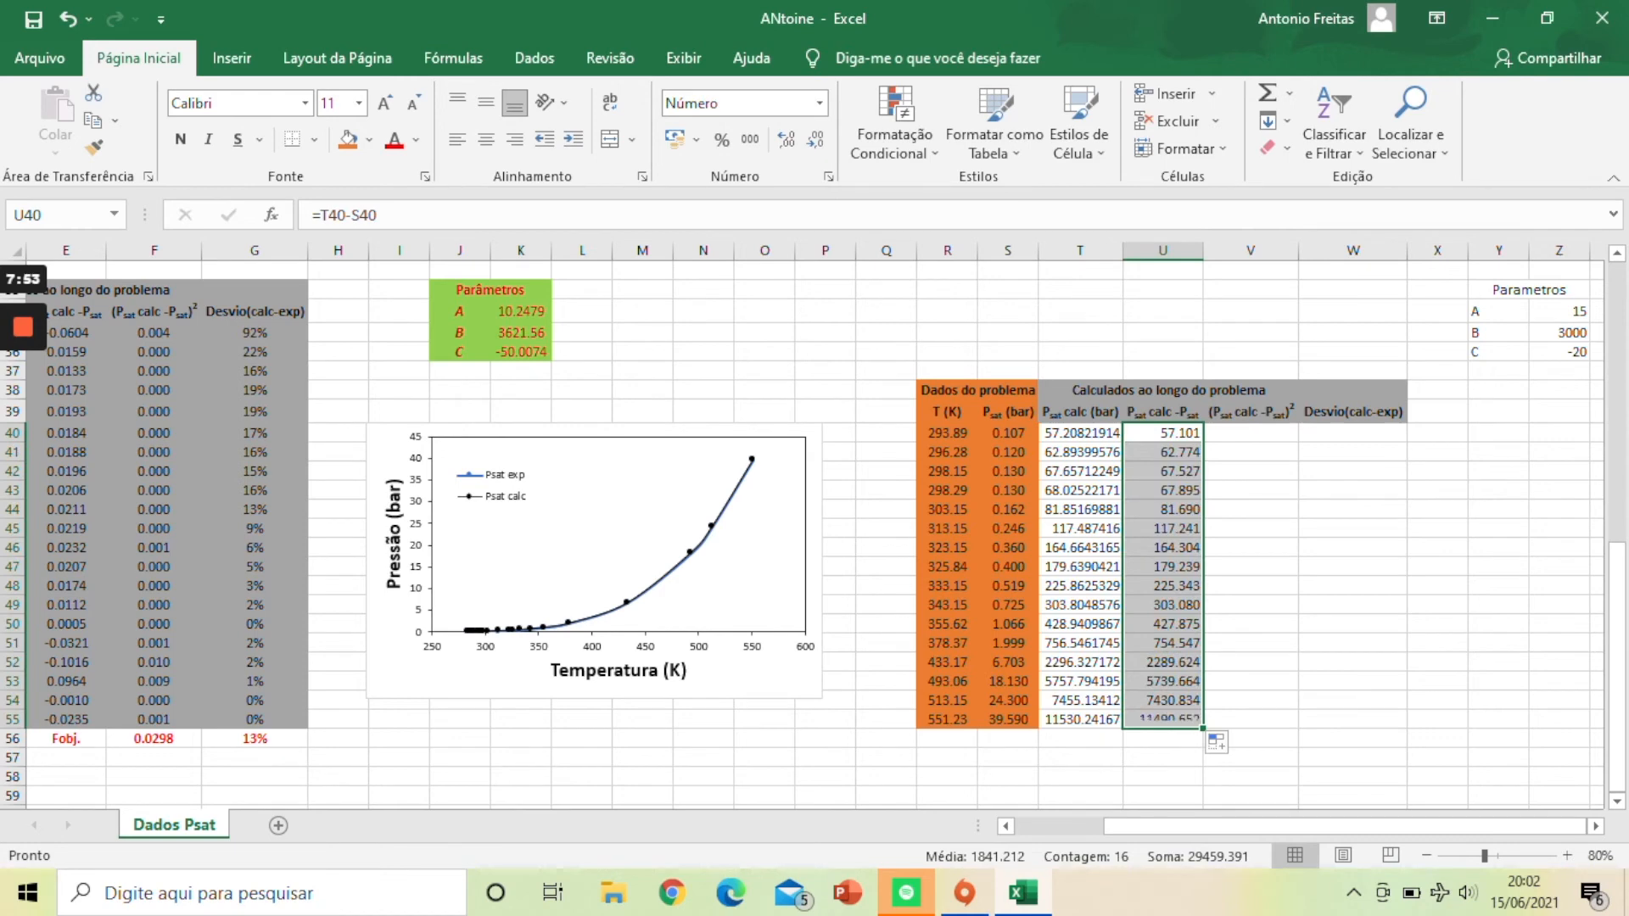
Step: Enter the squared difference formula =U40^2 in V40 and fill it down to V55
key(Right)
text(=)
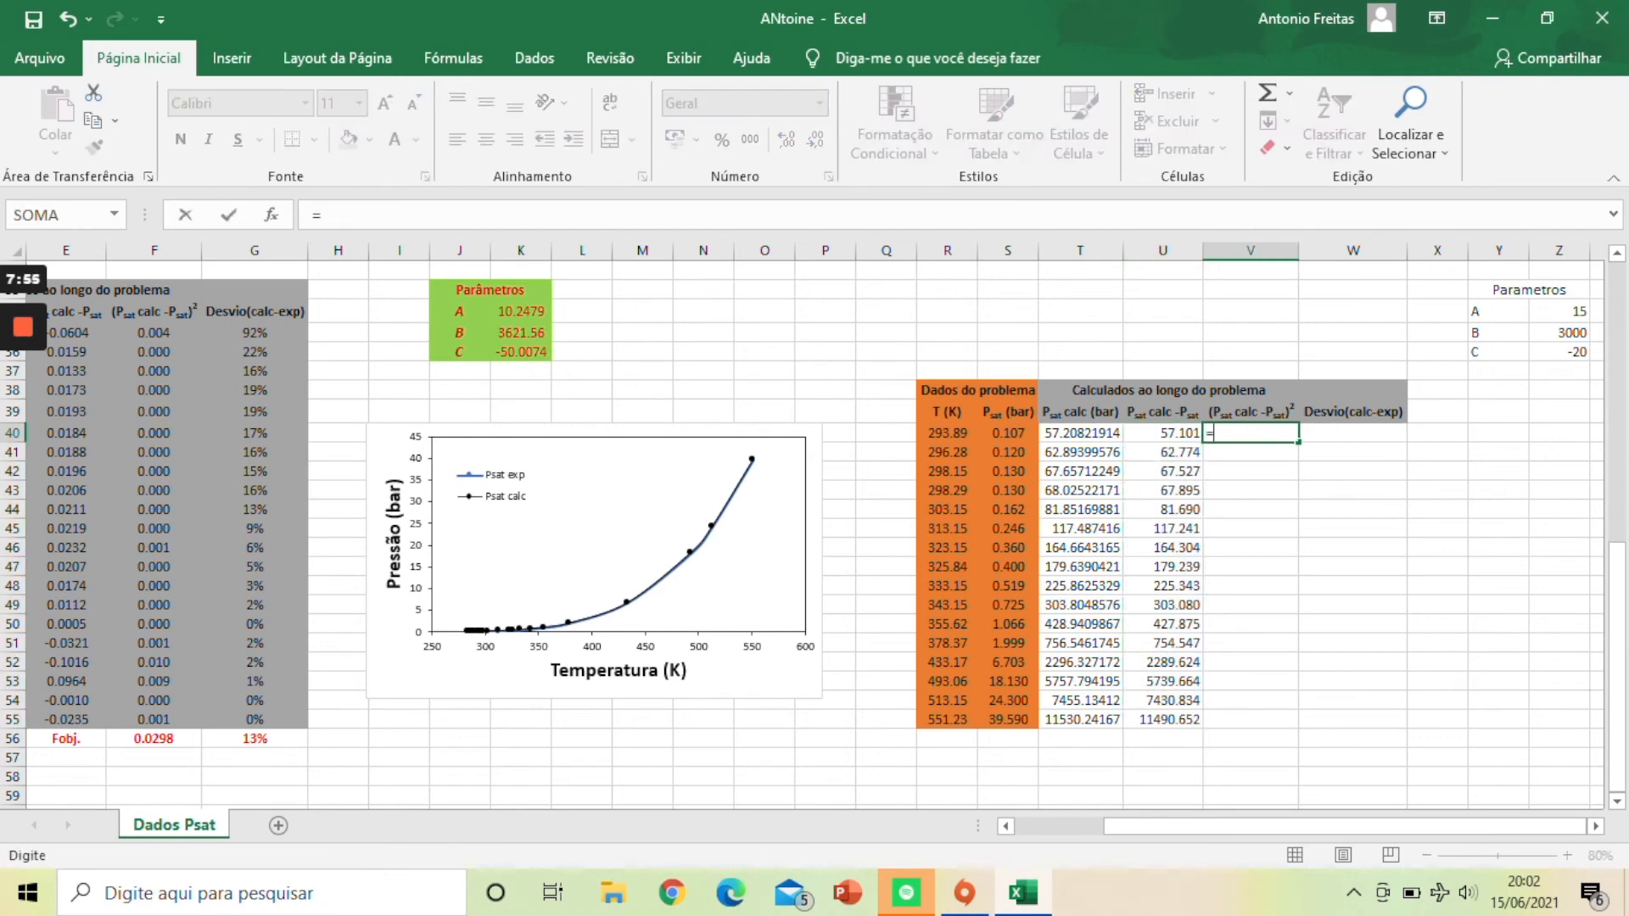
key(Left)
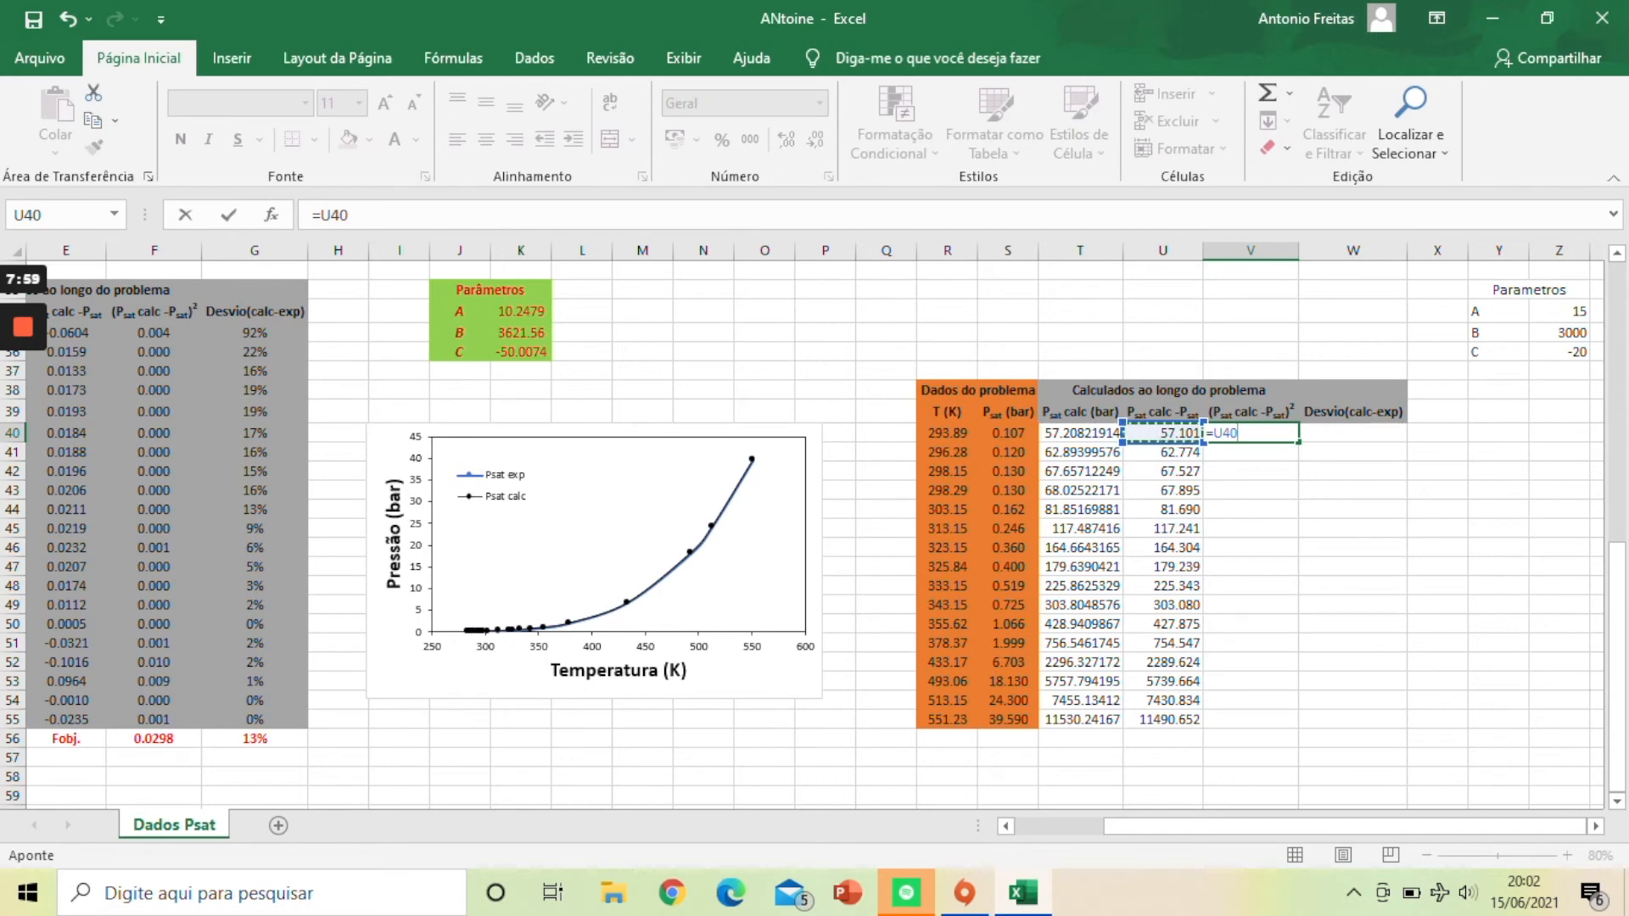
text(^2)
key(ctrl+Return)
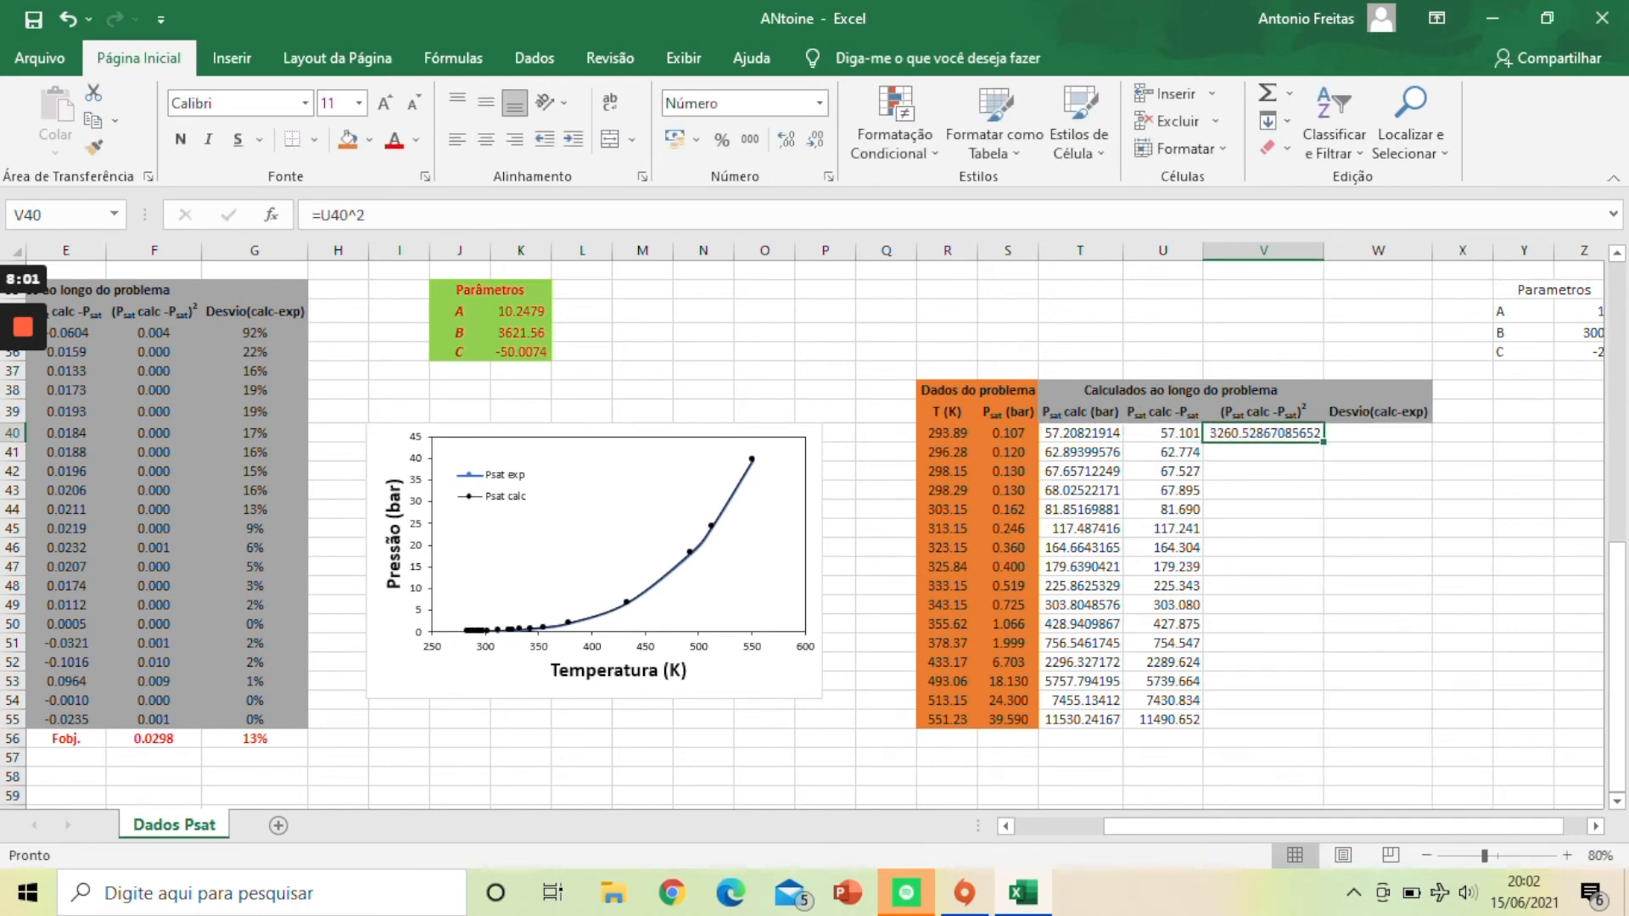
double_click(1324, 441)
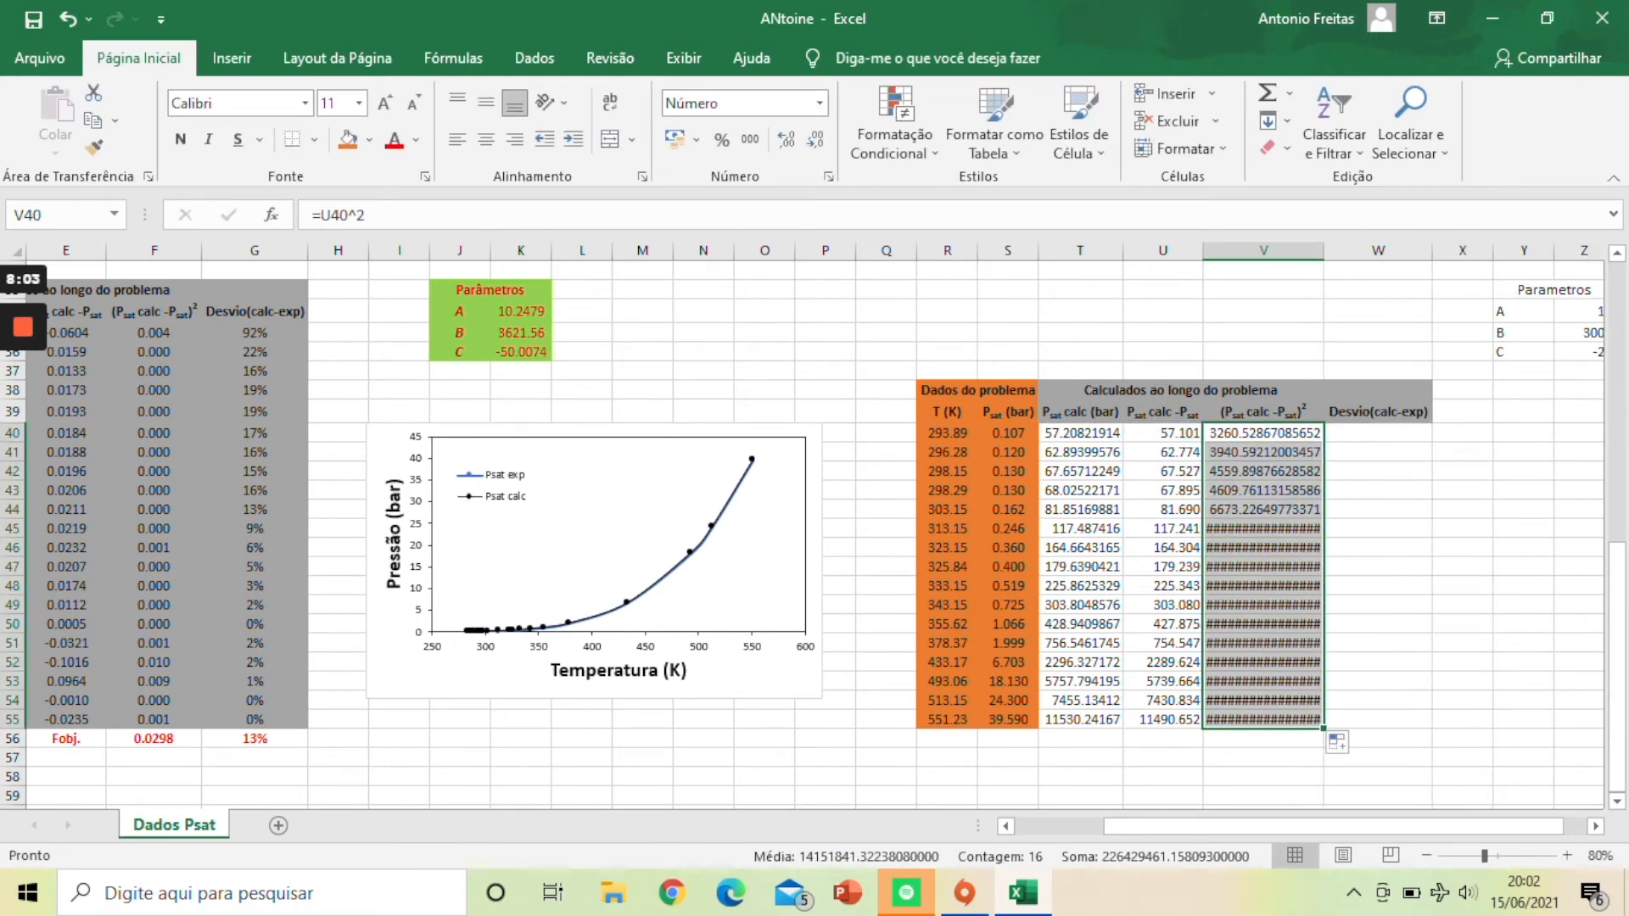
Step: Try an initial estimate of 2500 for parameter B in Z35
click(1263, 739)
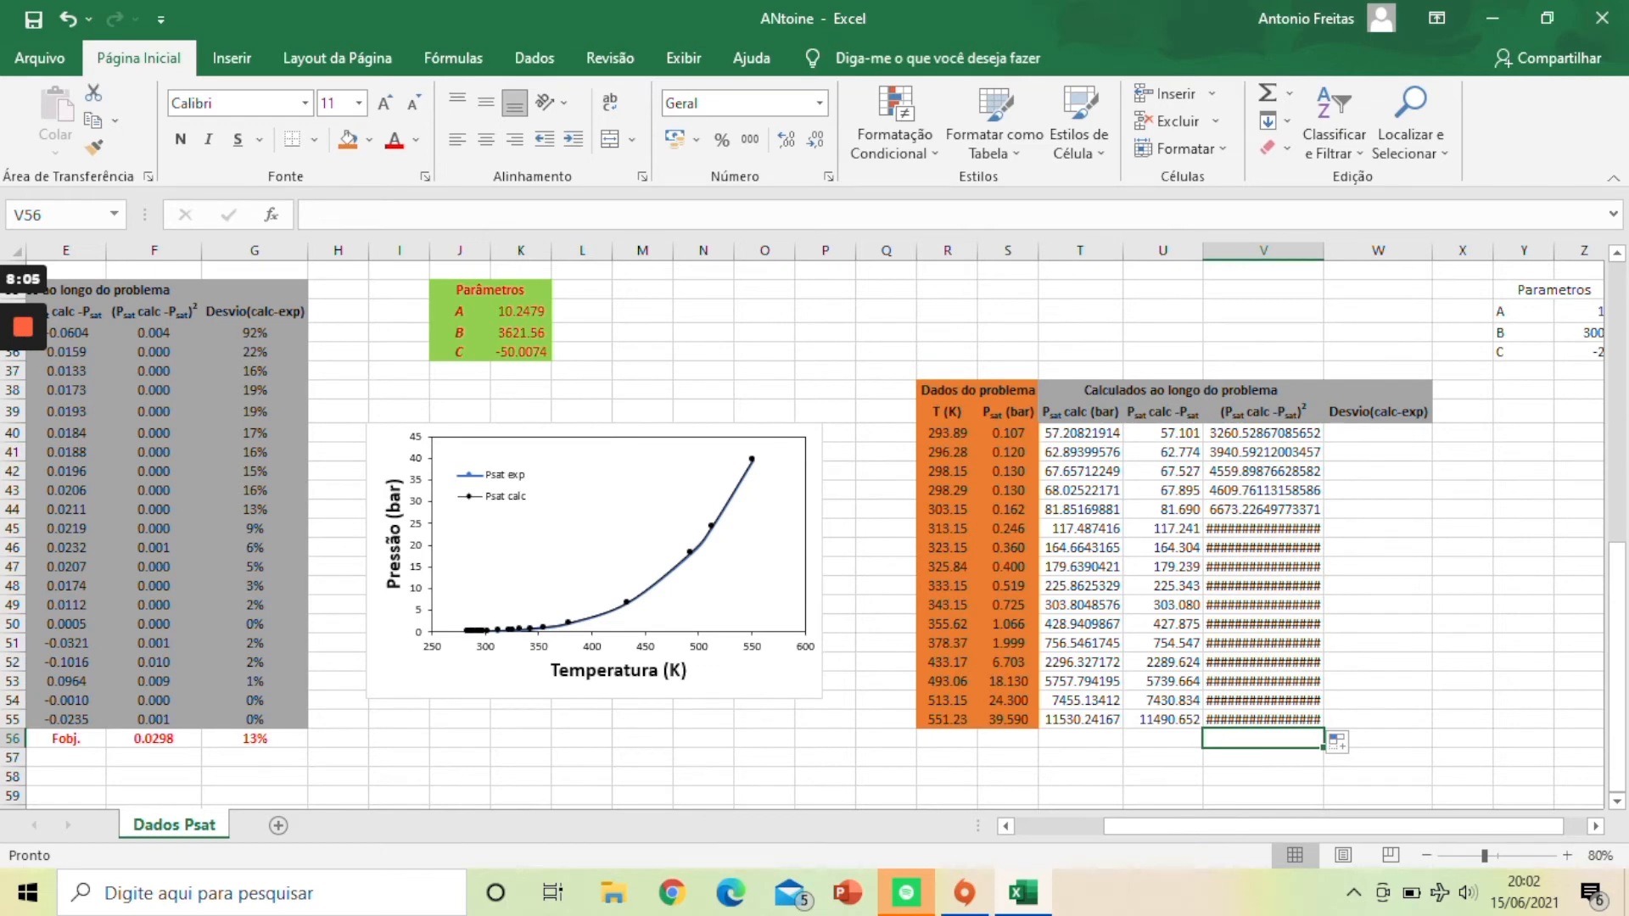
drag(1356, 824, 1420, 824)
click(1504, 332)
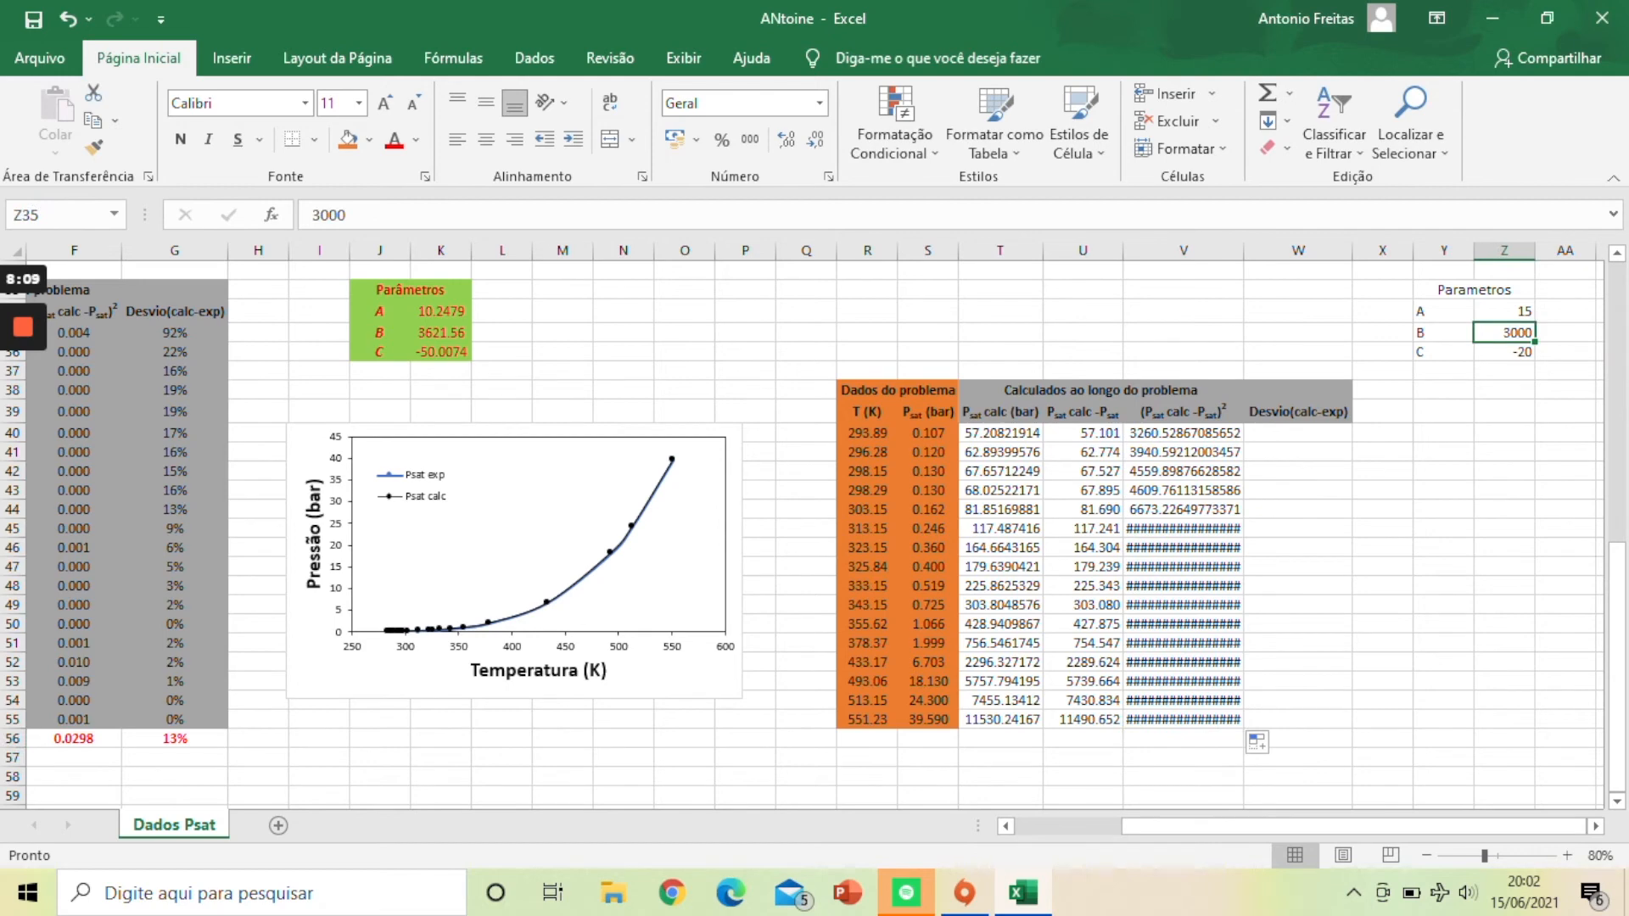
text(2500)
key(Return)
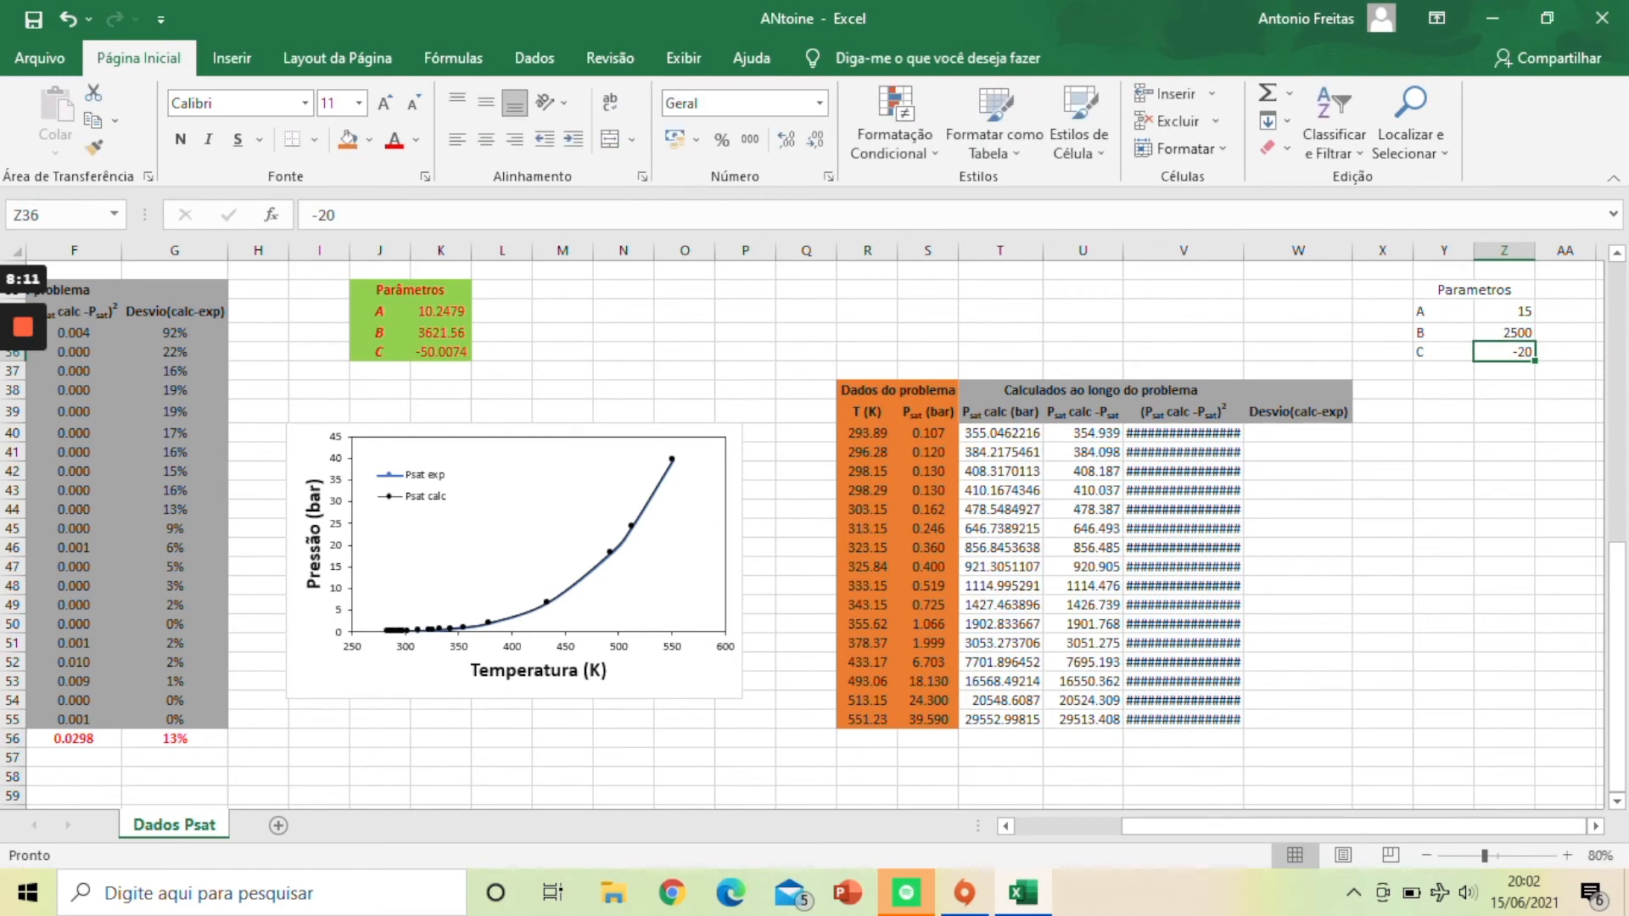
Step: Set the initial estimate of parameter B in Z35 to 2000
key(Right)
key(Up)
key(Left)
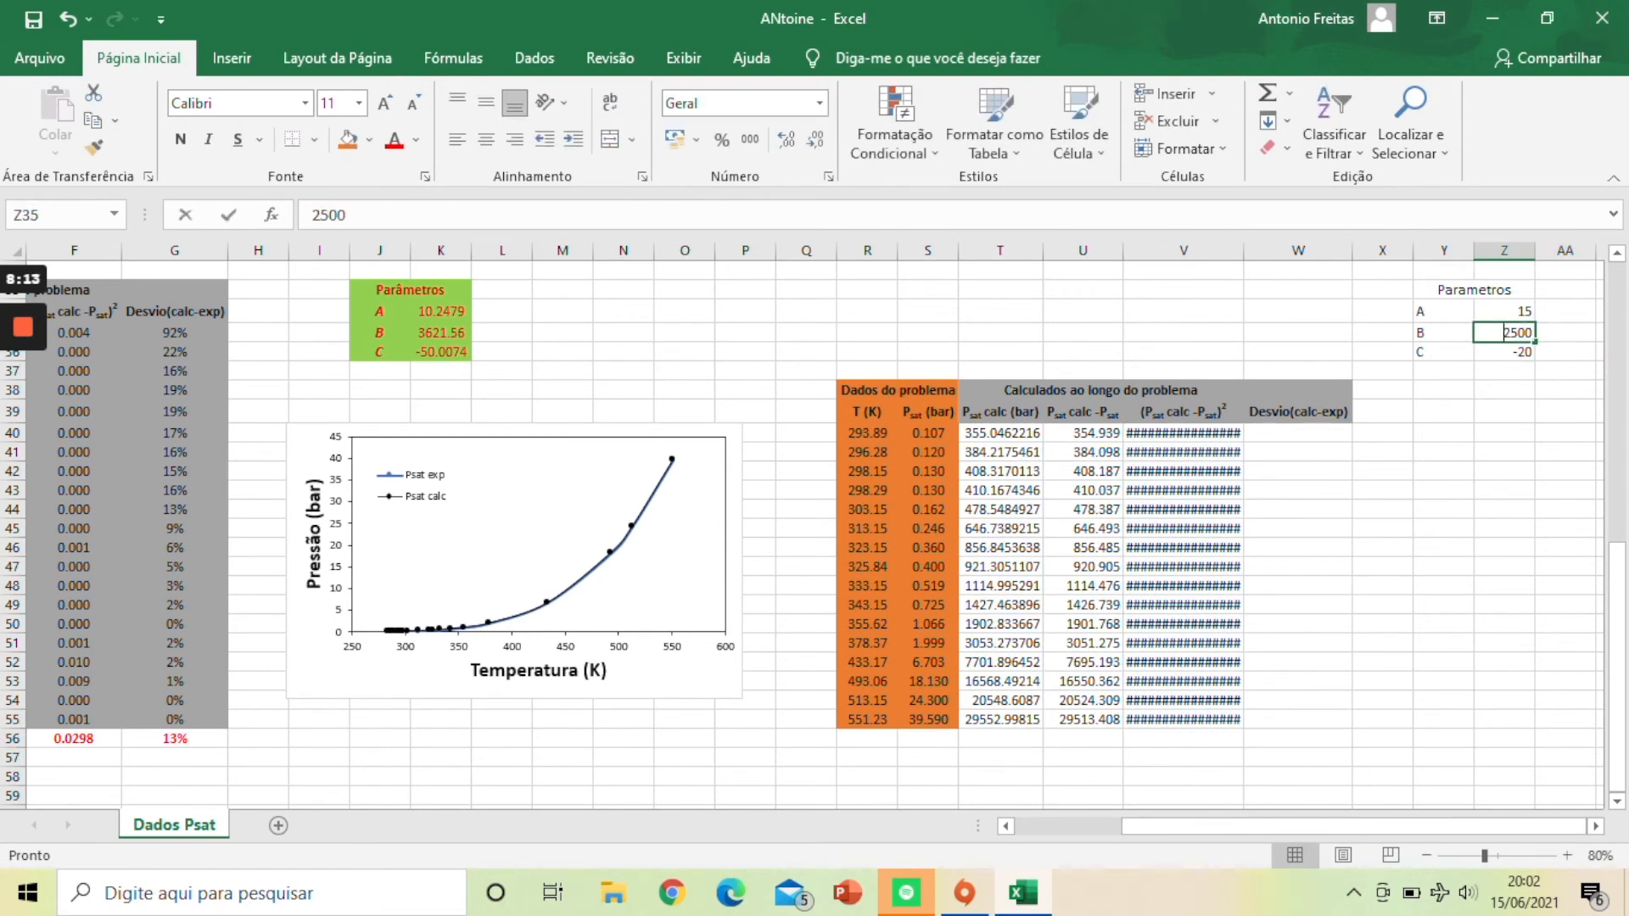
text(2000)
key(Return)
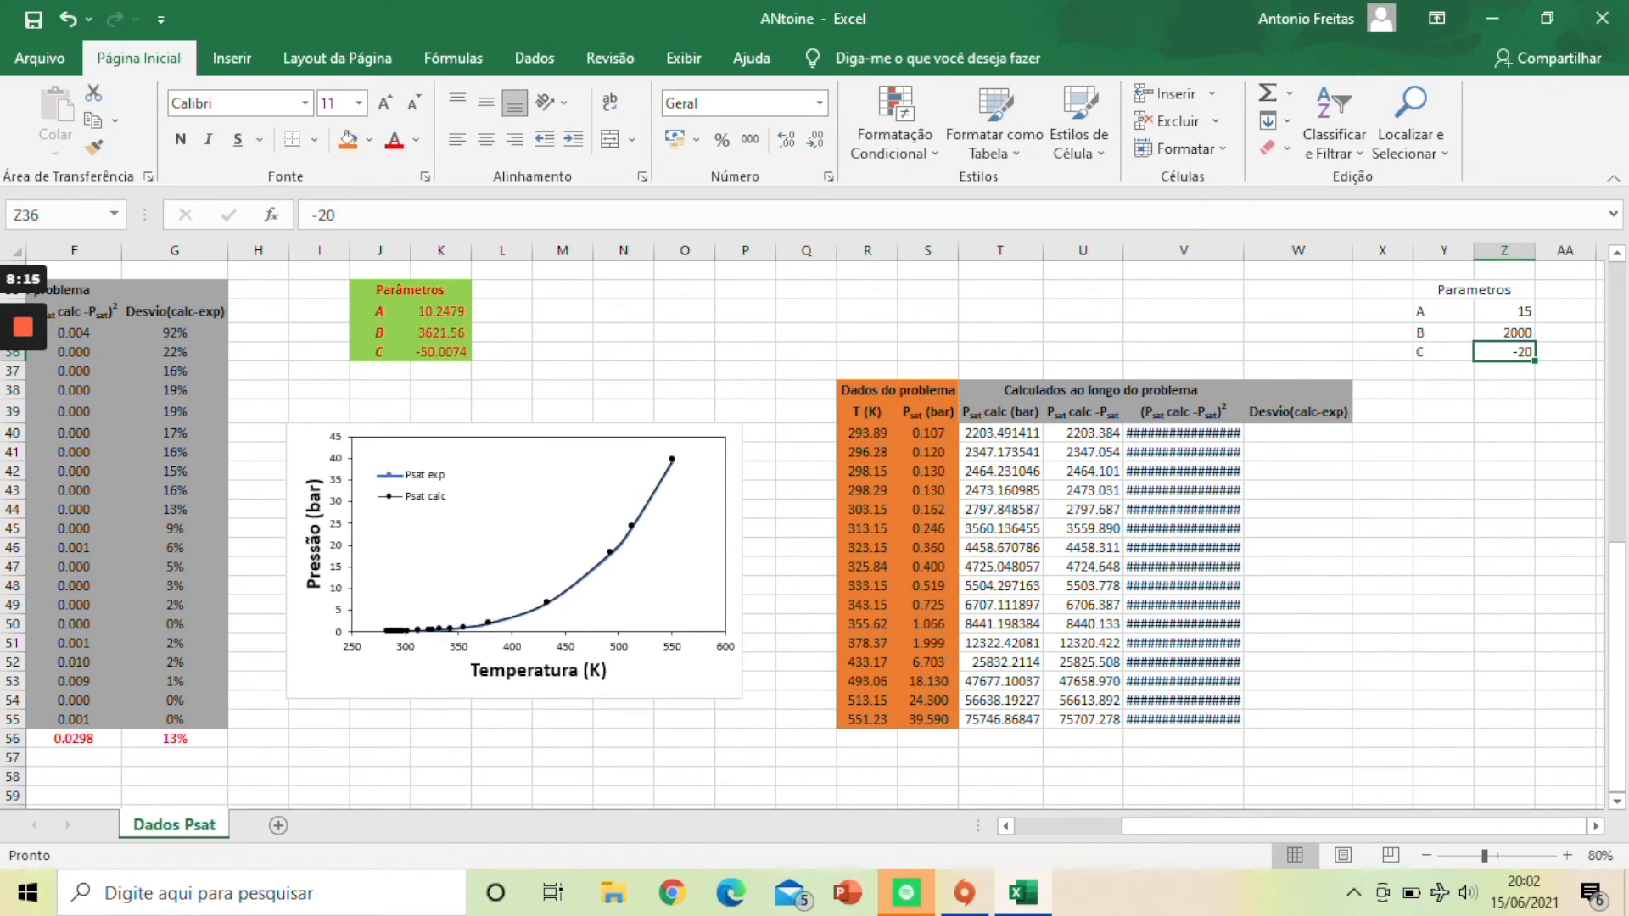
Step: Check the cell references in the calculated vapour pressure formula in T40
click(1083, 433)
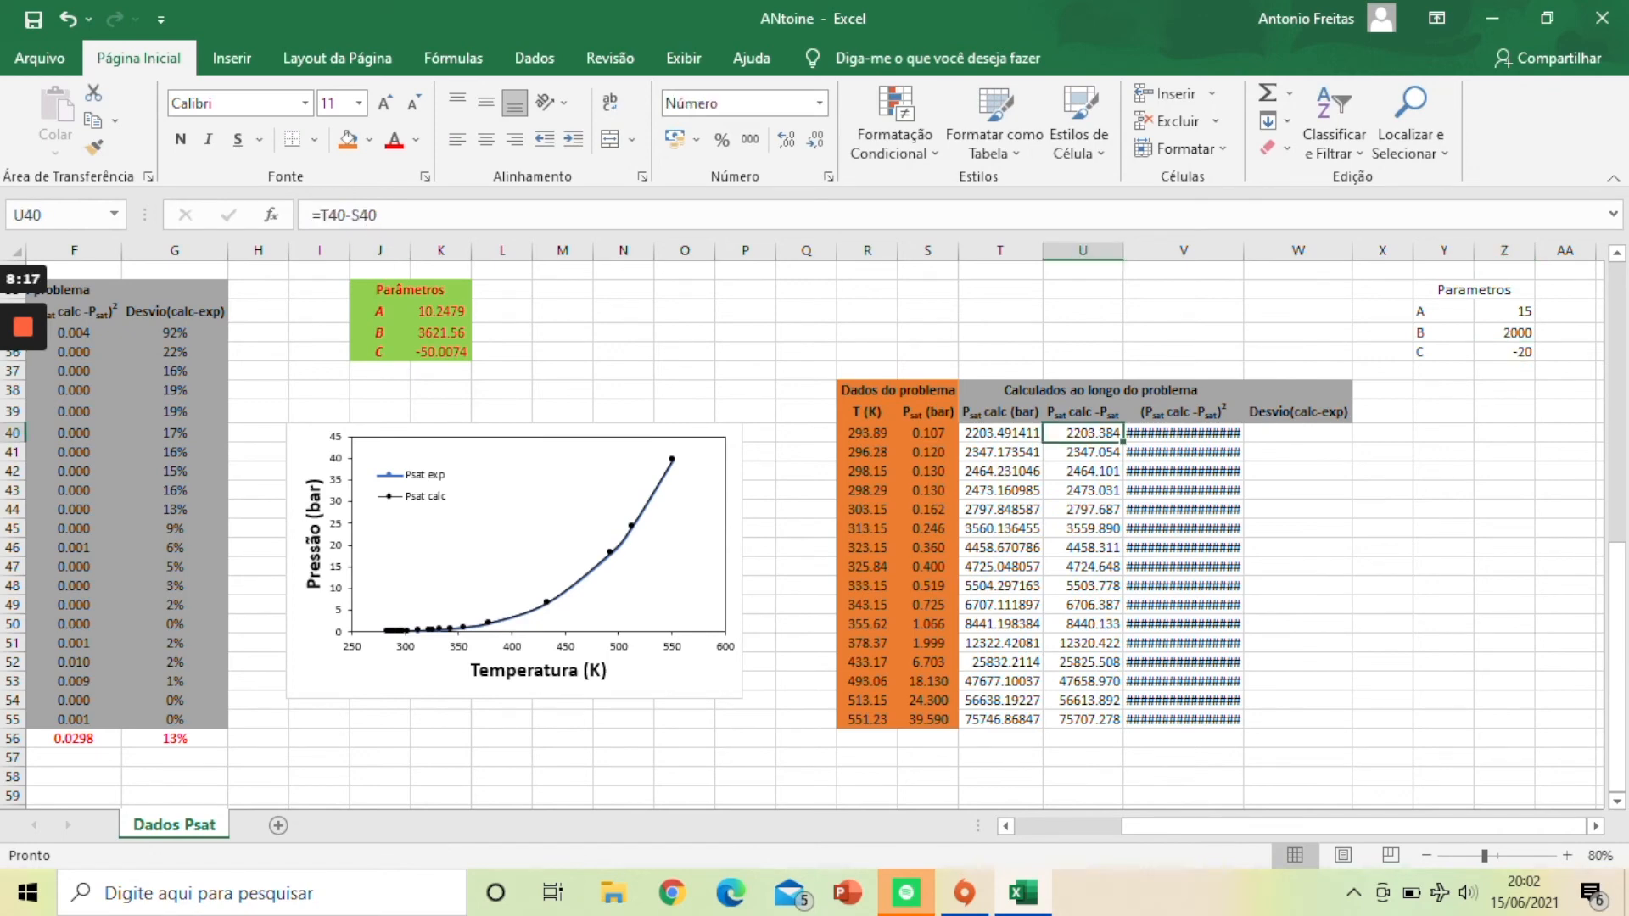
click(1000, 433)
click(371, 216)
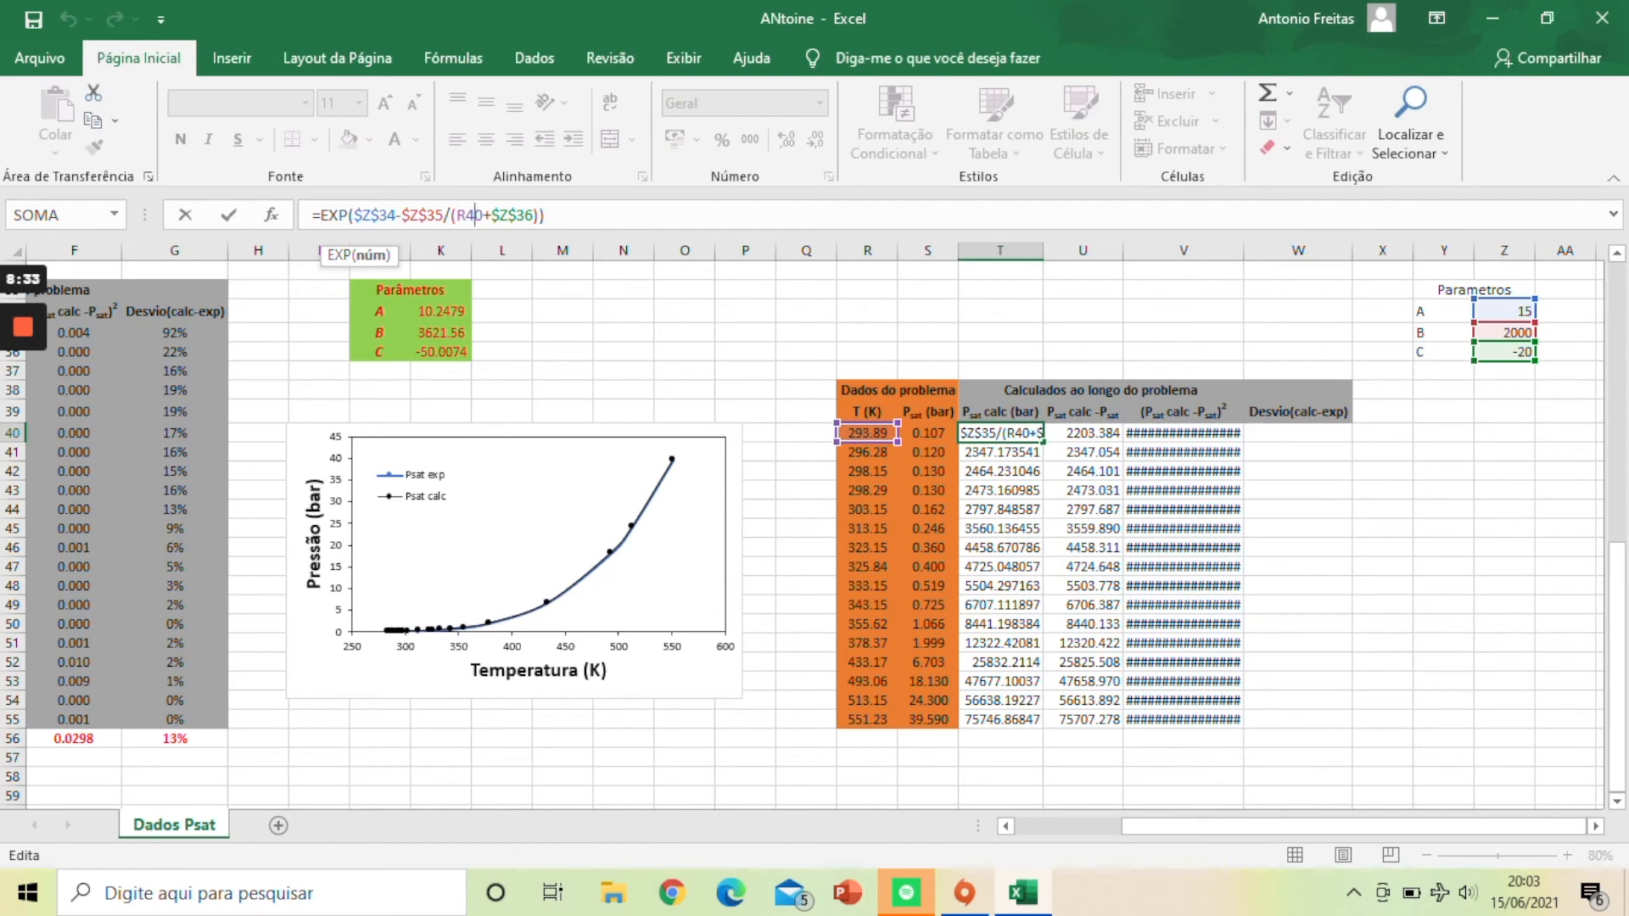
key(Return)
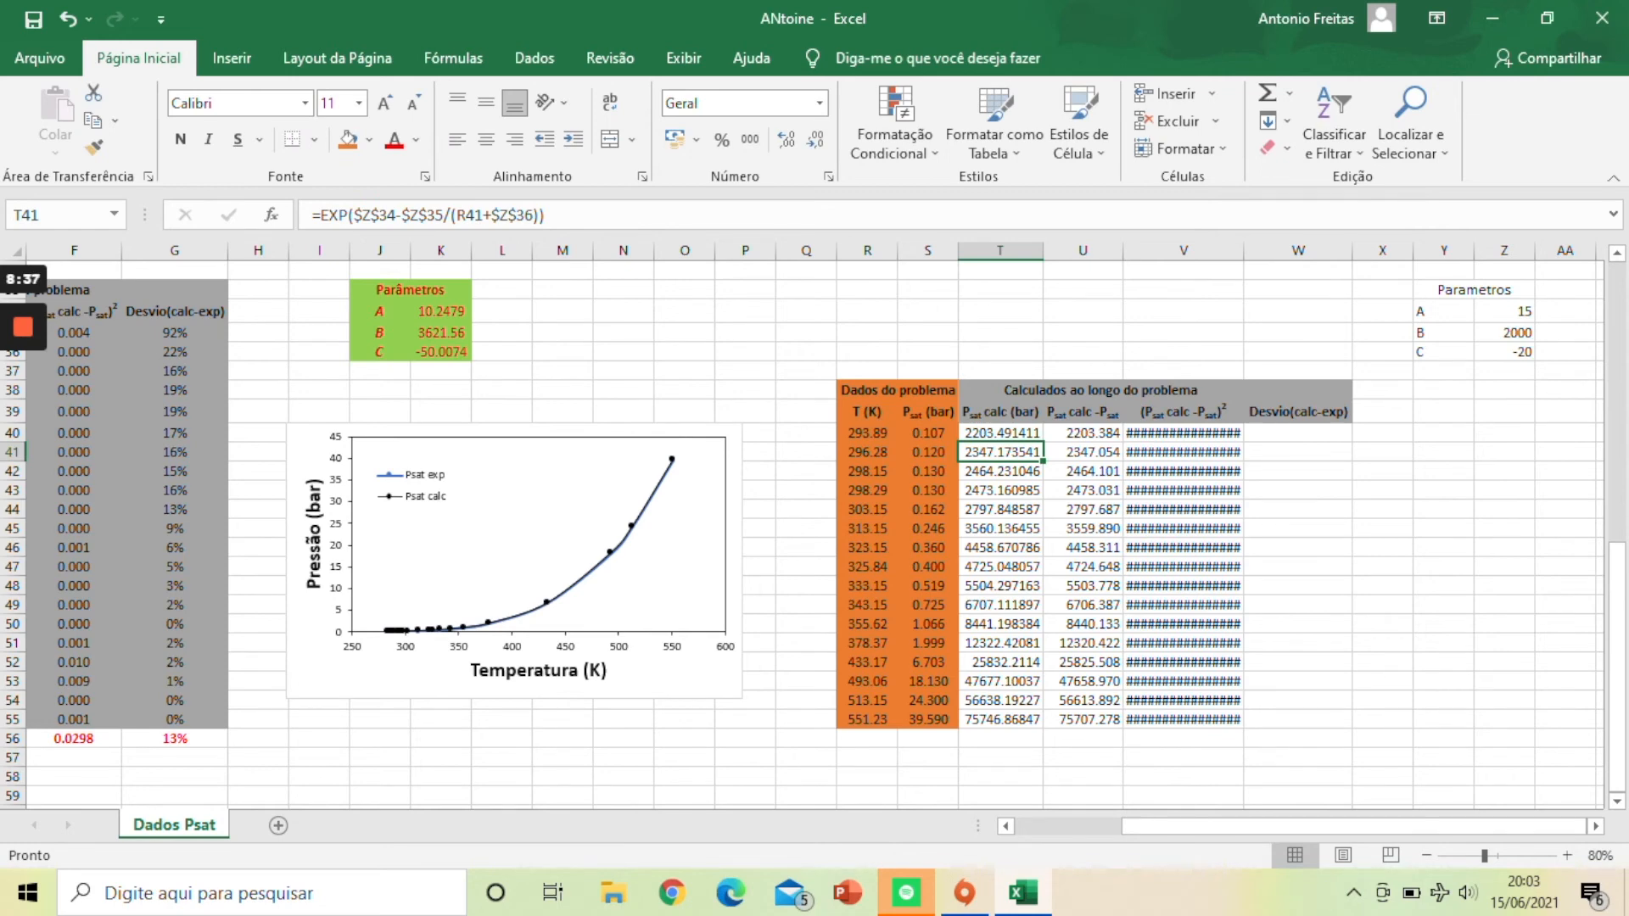
Step: Sum the squared differences in V56 with =SOMA(V40:V55)
click(1183, 739)
text(=soma()
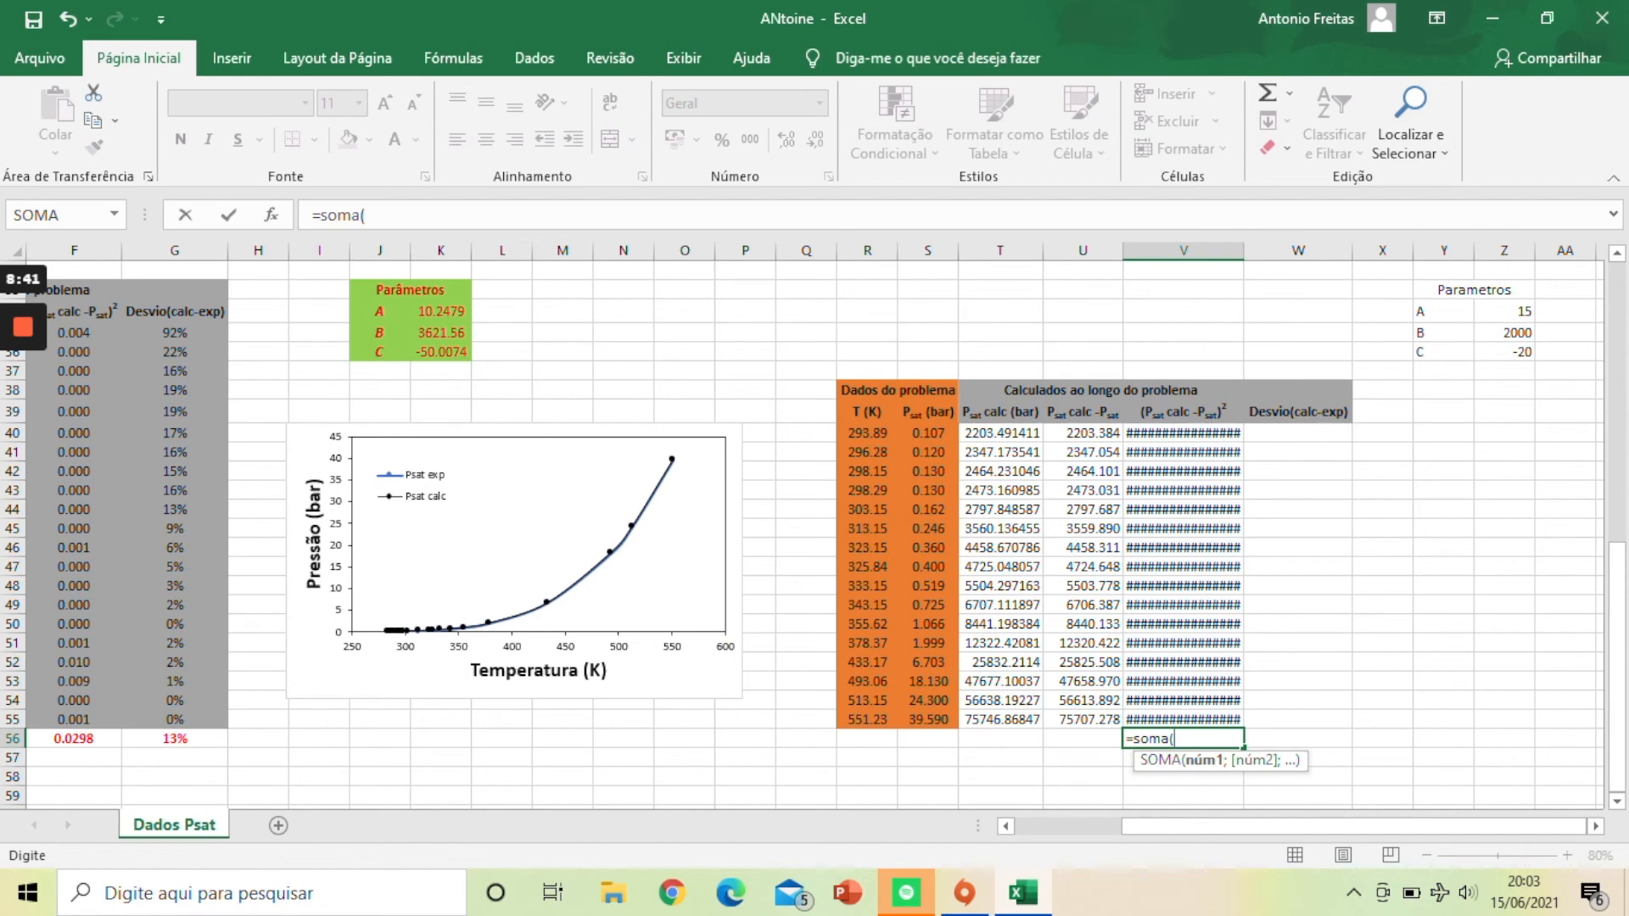
key(Up)
key(ctrl+shift+Up)
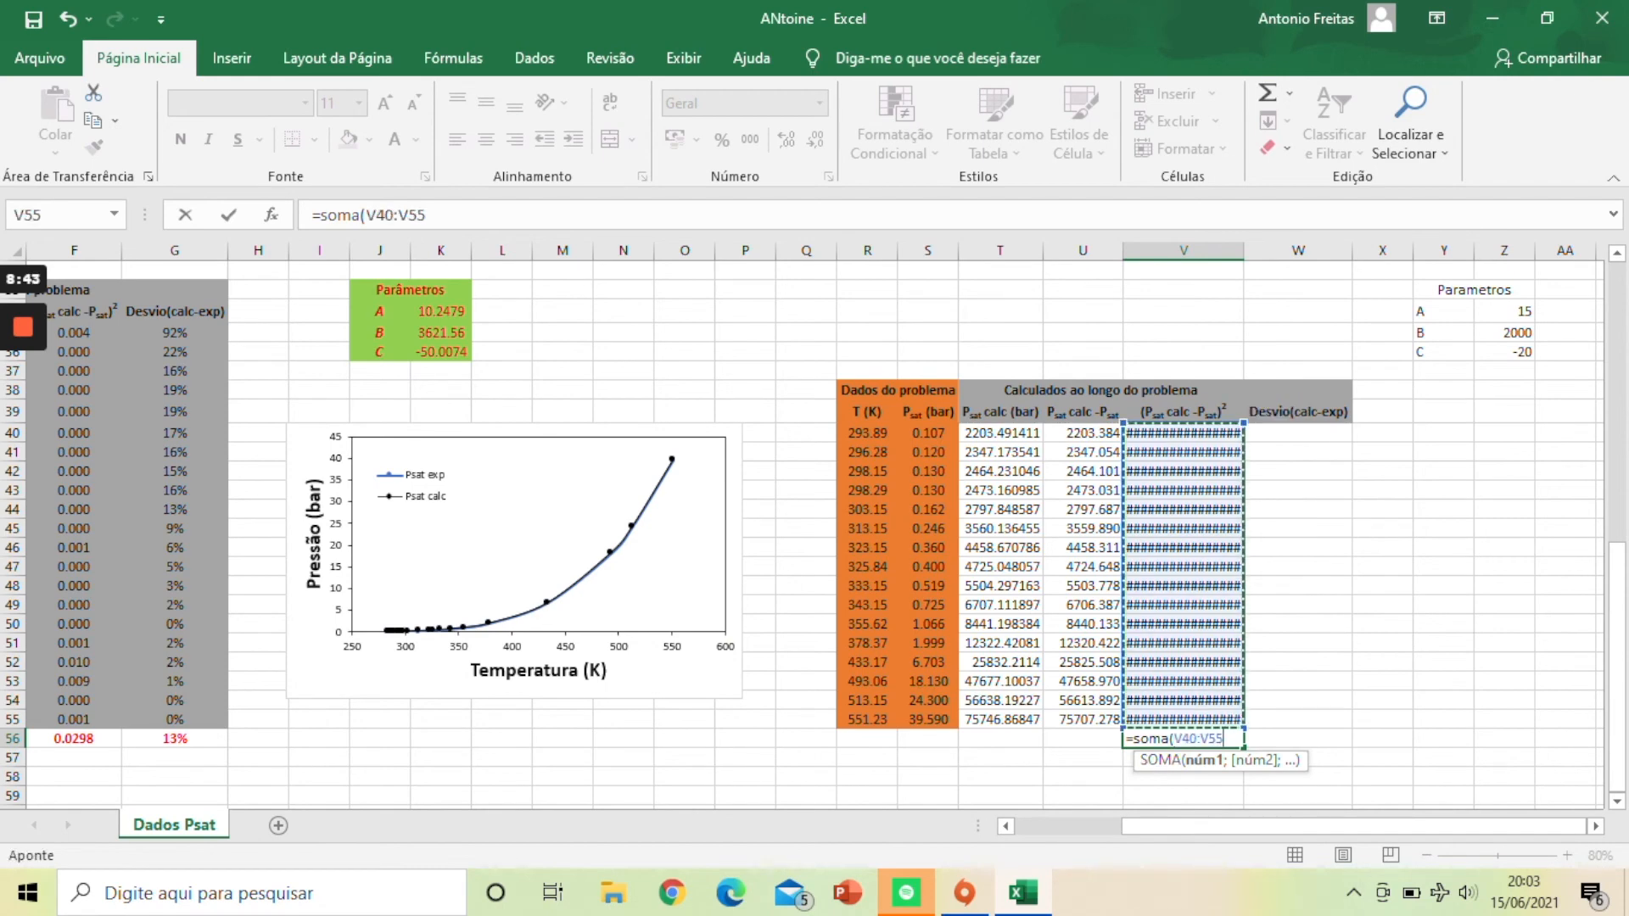
text())
key(Return)
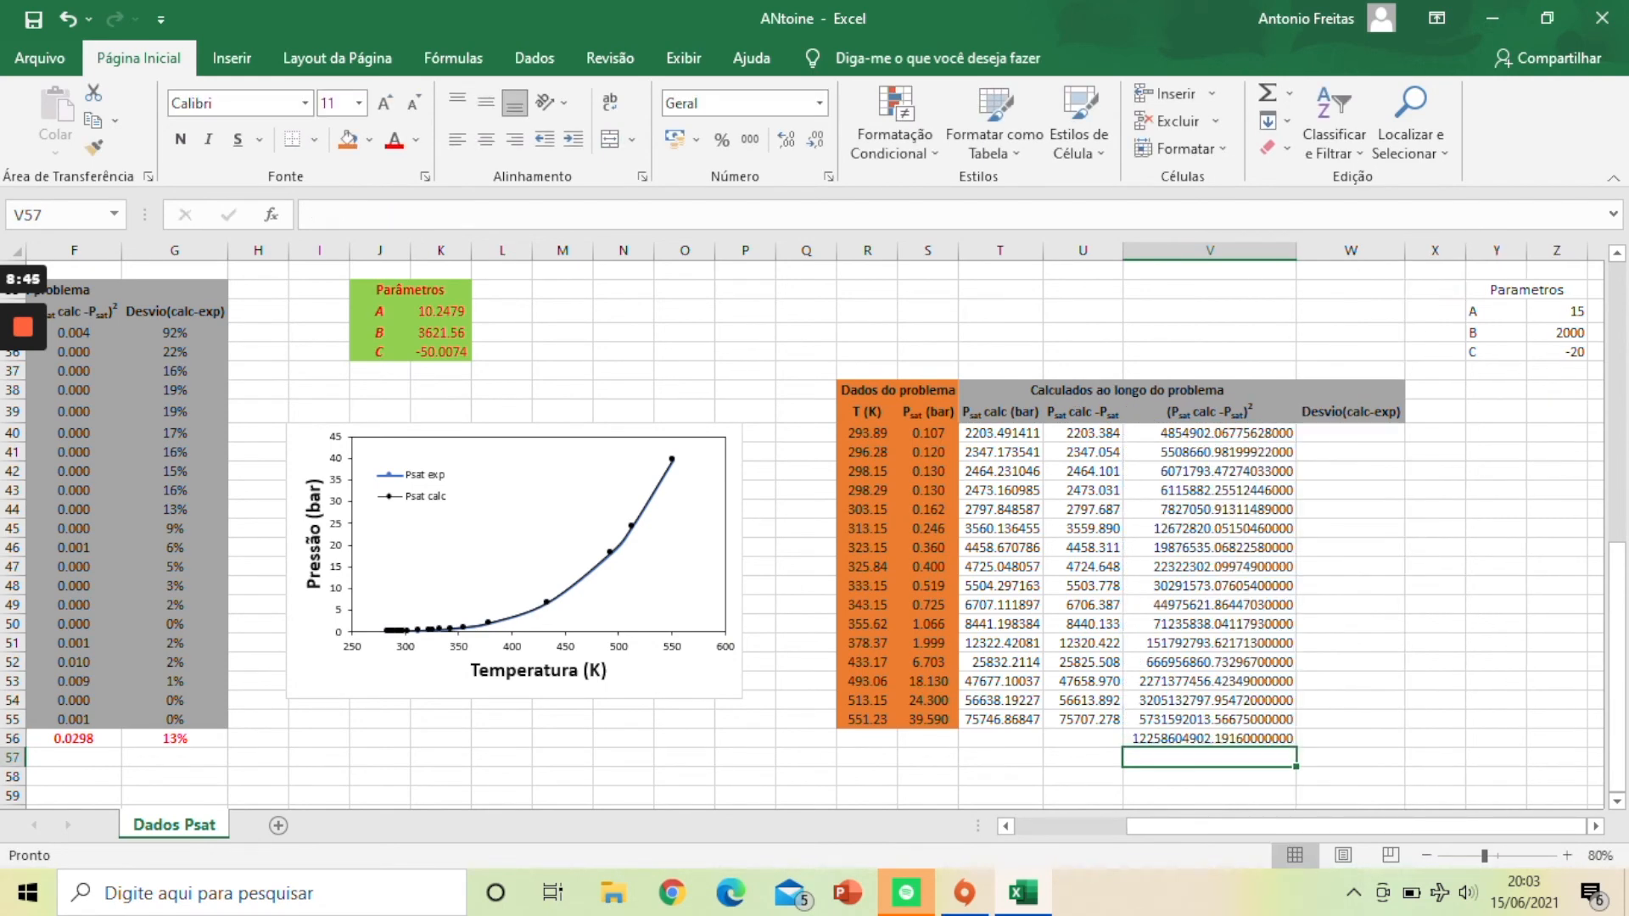
Step: Run Solver to minimise objective cell V56 by changing the parameters in Z34:Z36, and keep its solution
click(509, 63)
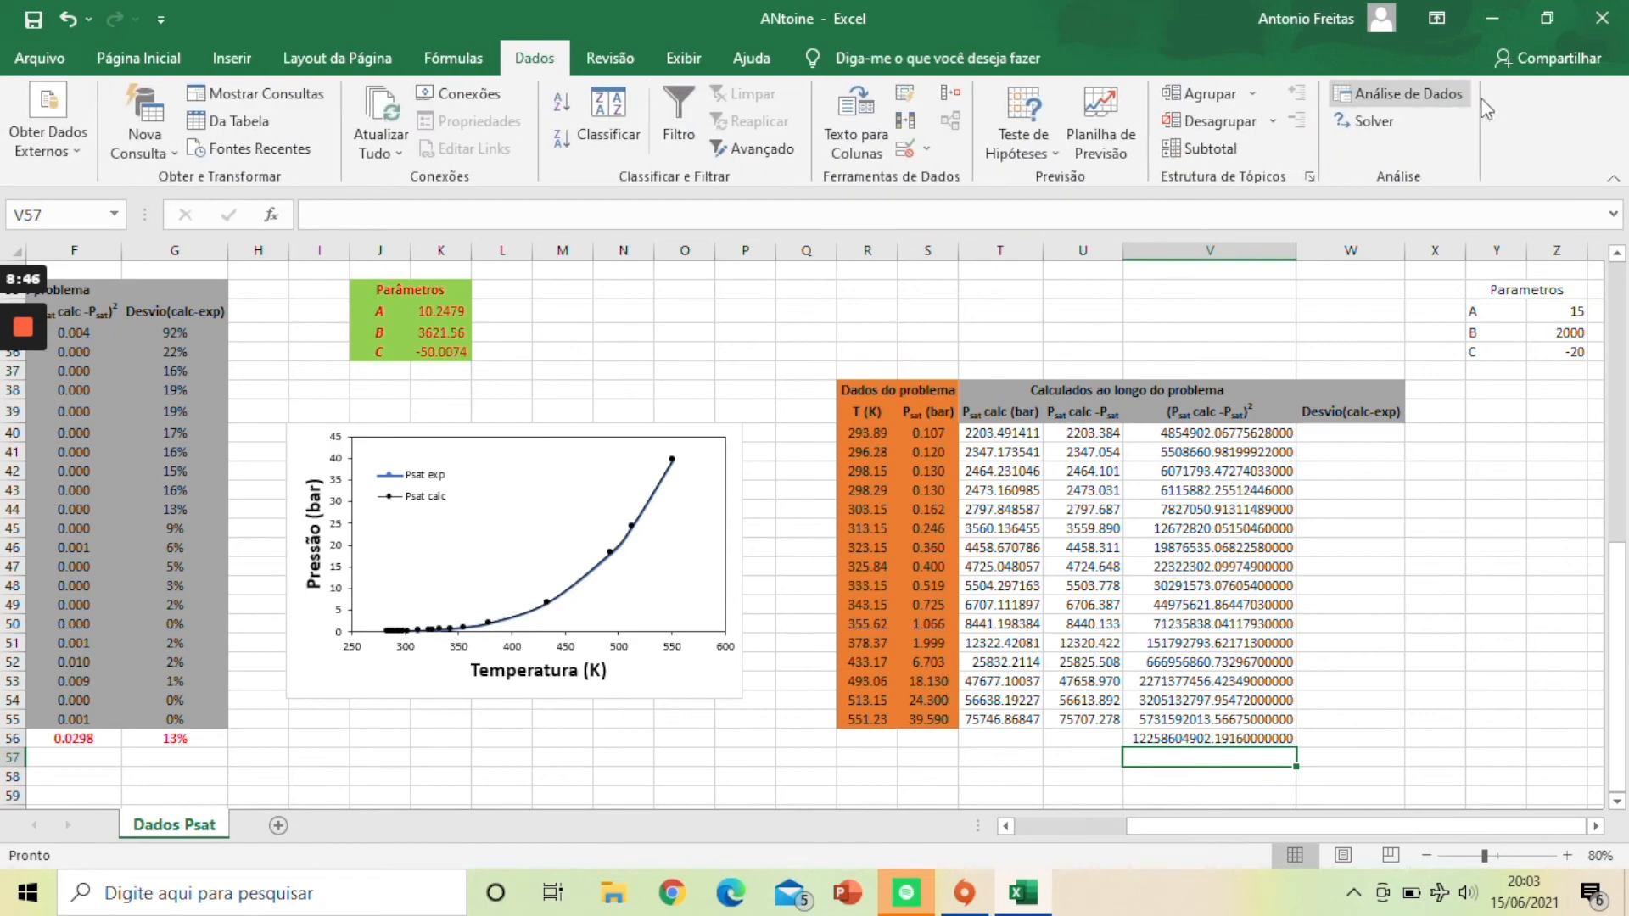
click(1366, 122)
drag(1200, 100, 447, 116)
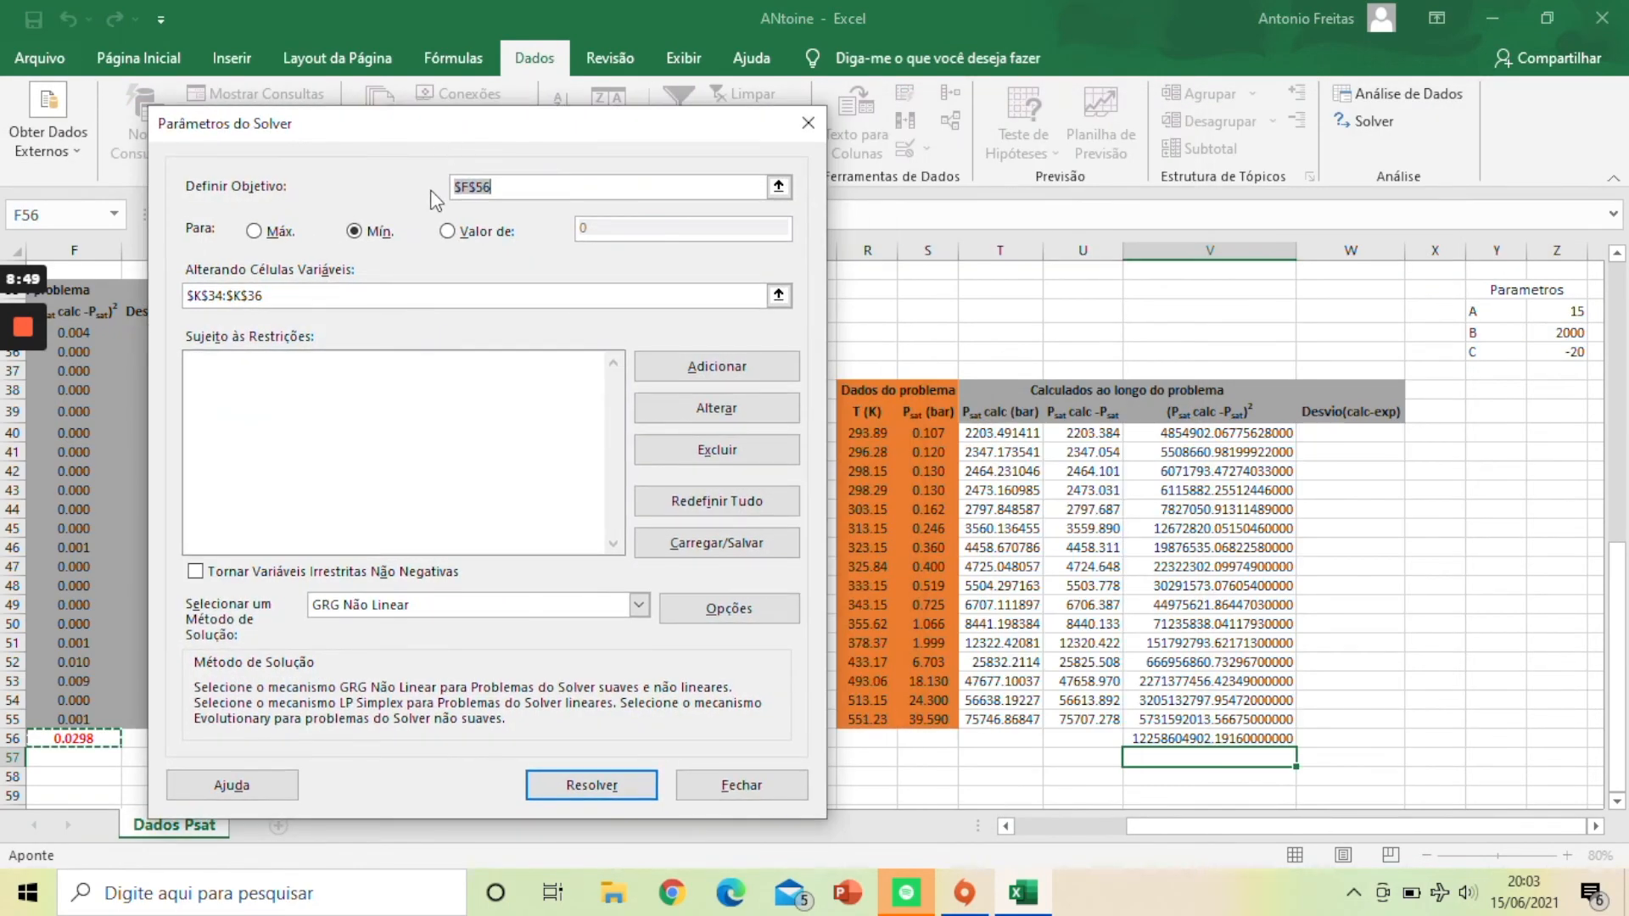
key(BackSpace)
click(1209, 738)
key(Tab)
key(BackSpace)
drag(1557, 311, 1565, 376)
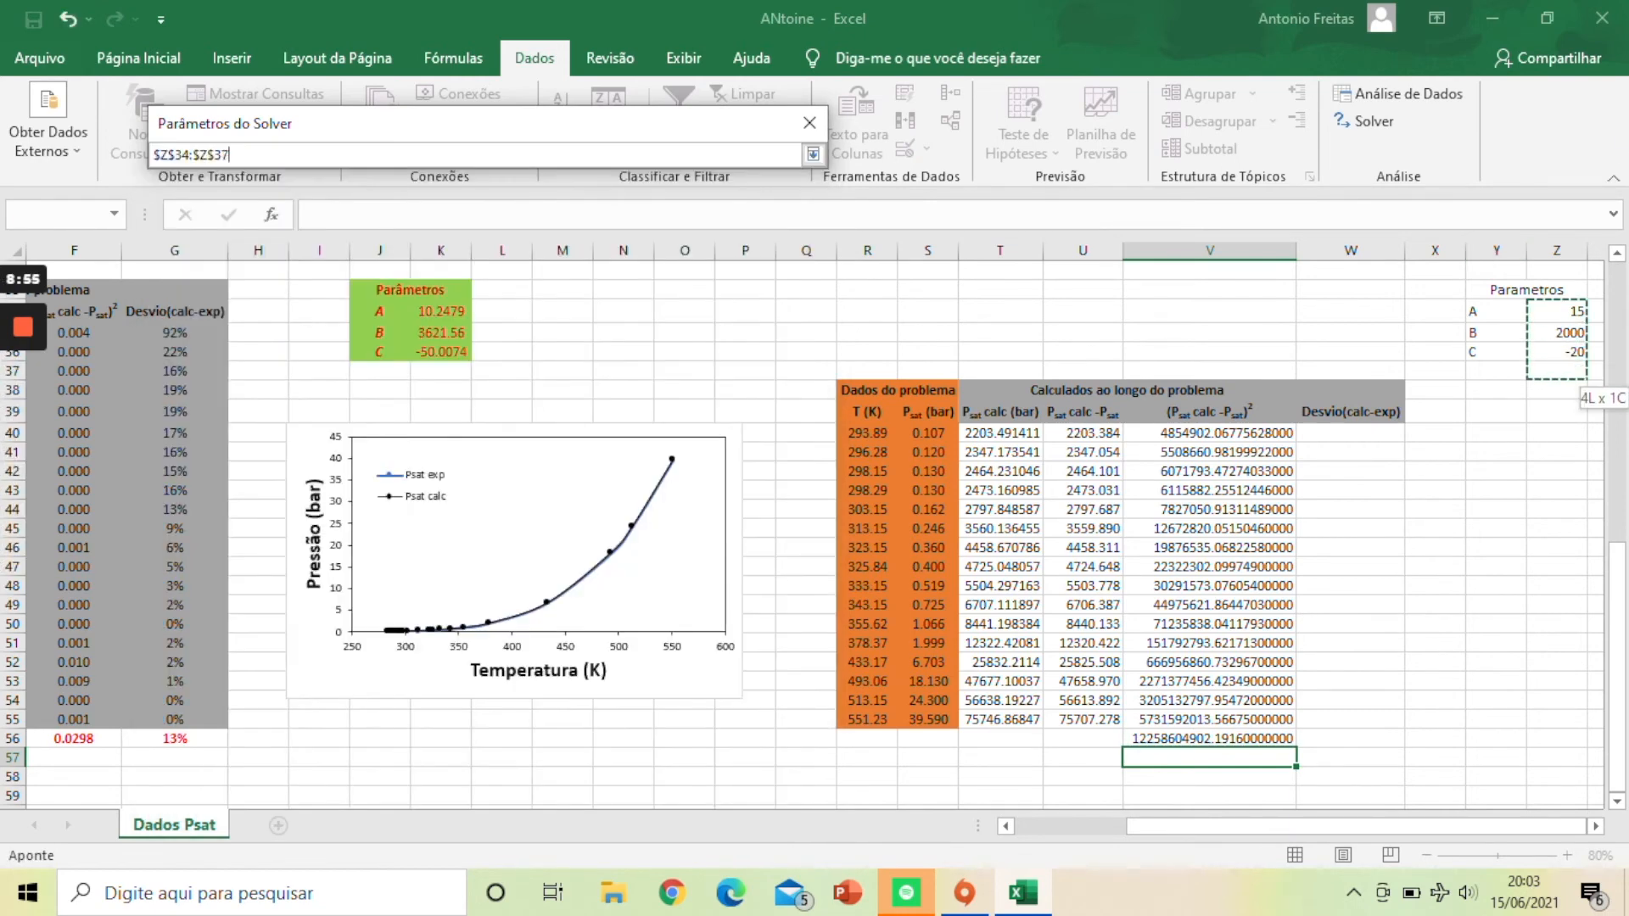
click(569, 788)
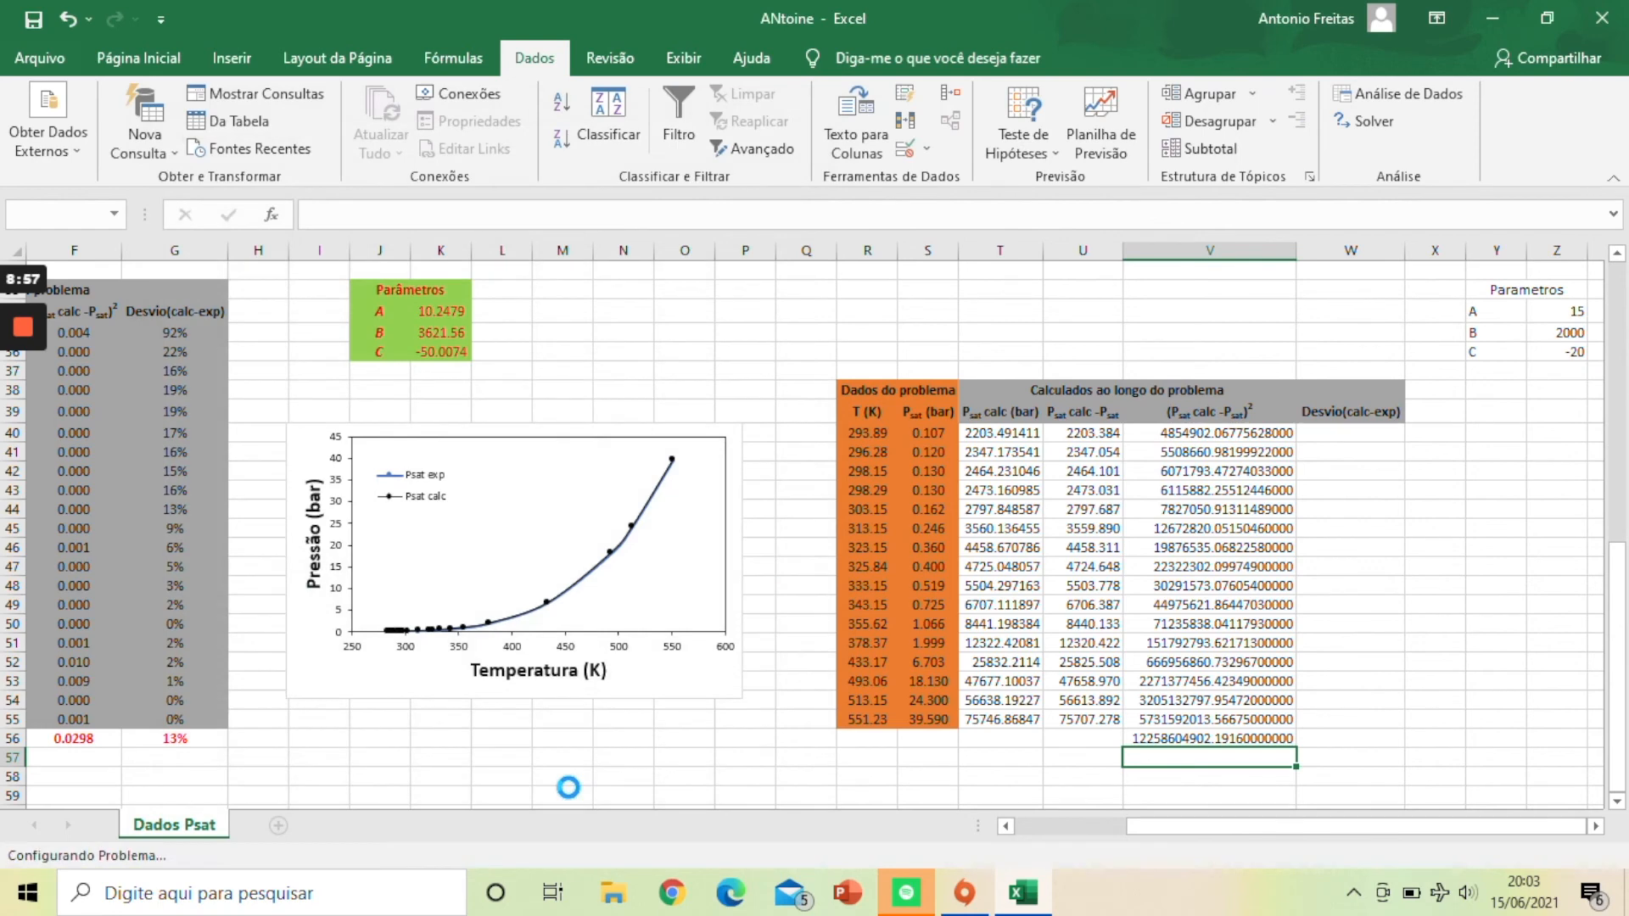
click(562, 487)
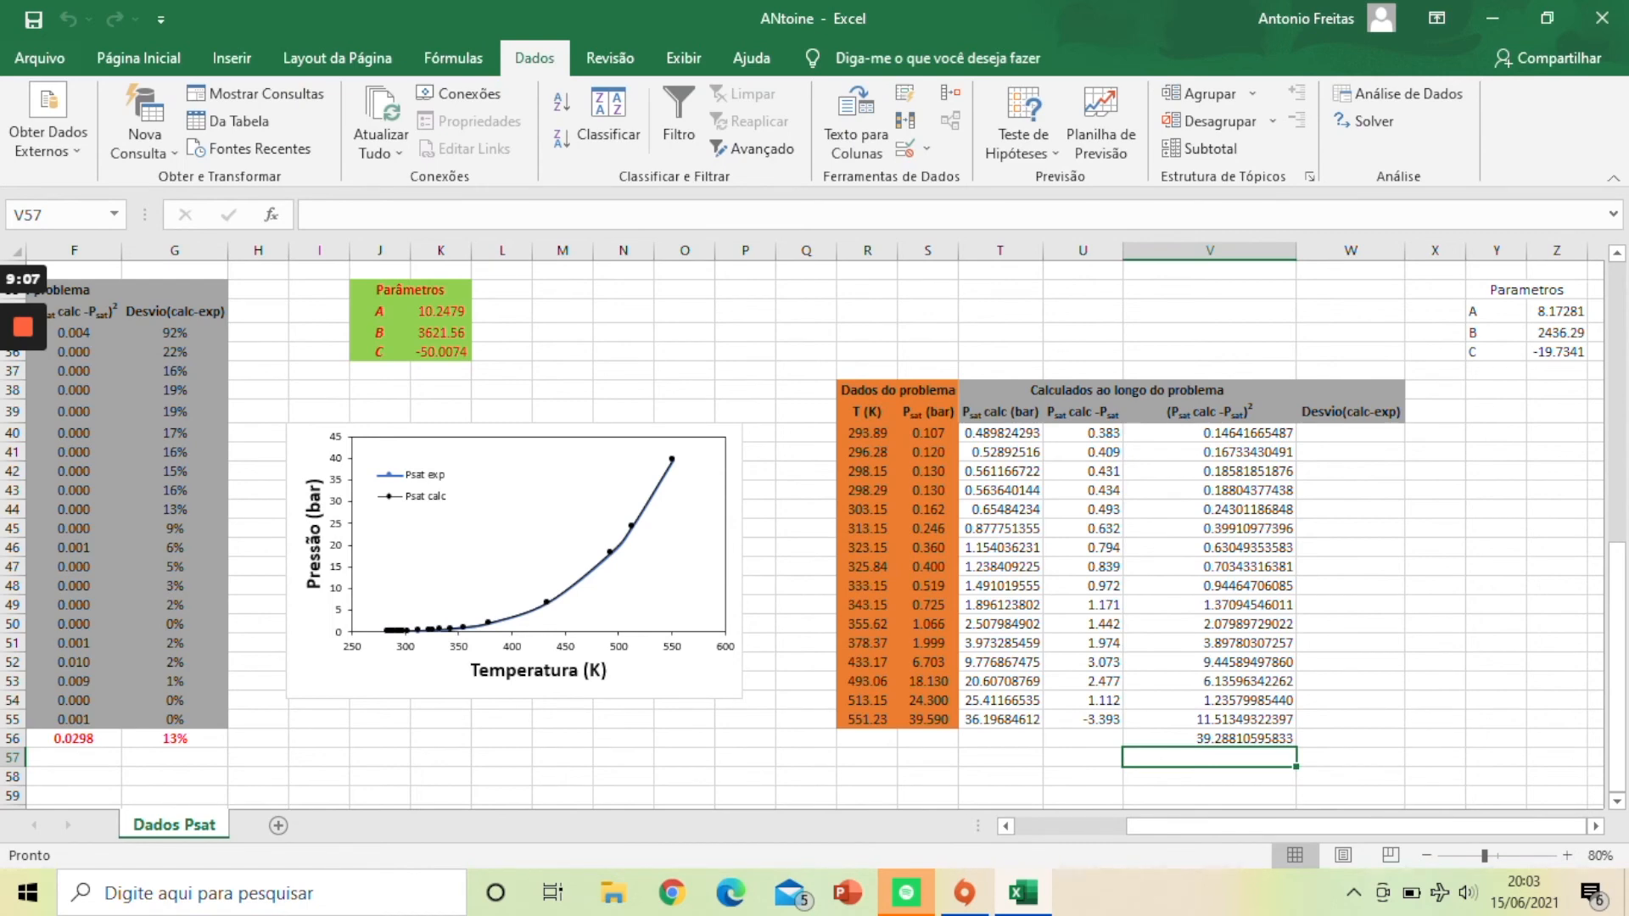
Step: Rerun Solver with the same objective V56 and variables Z34:Z36, keep its solution, and review the fitted parameters and calculated pressures
click(1379, 120)
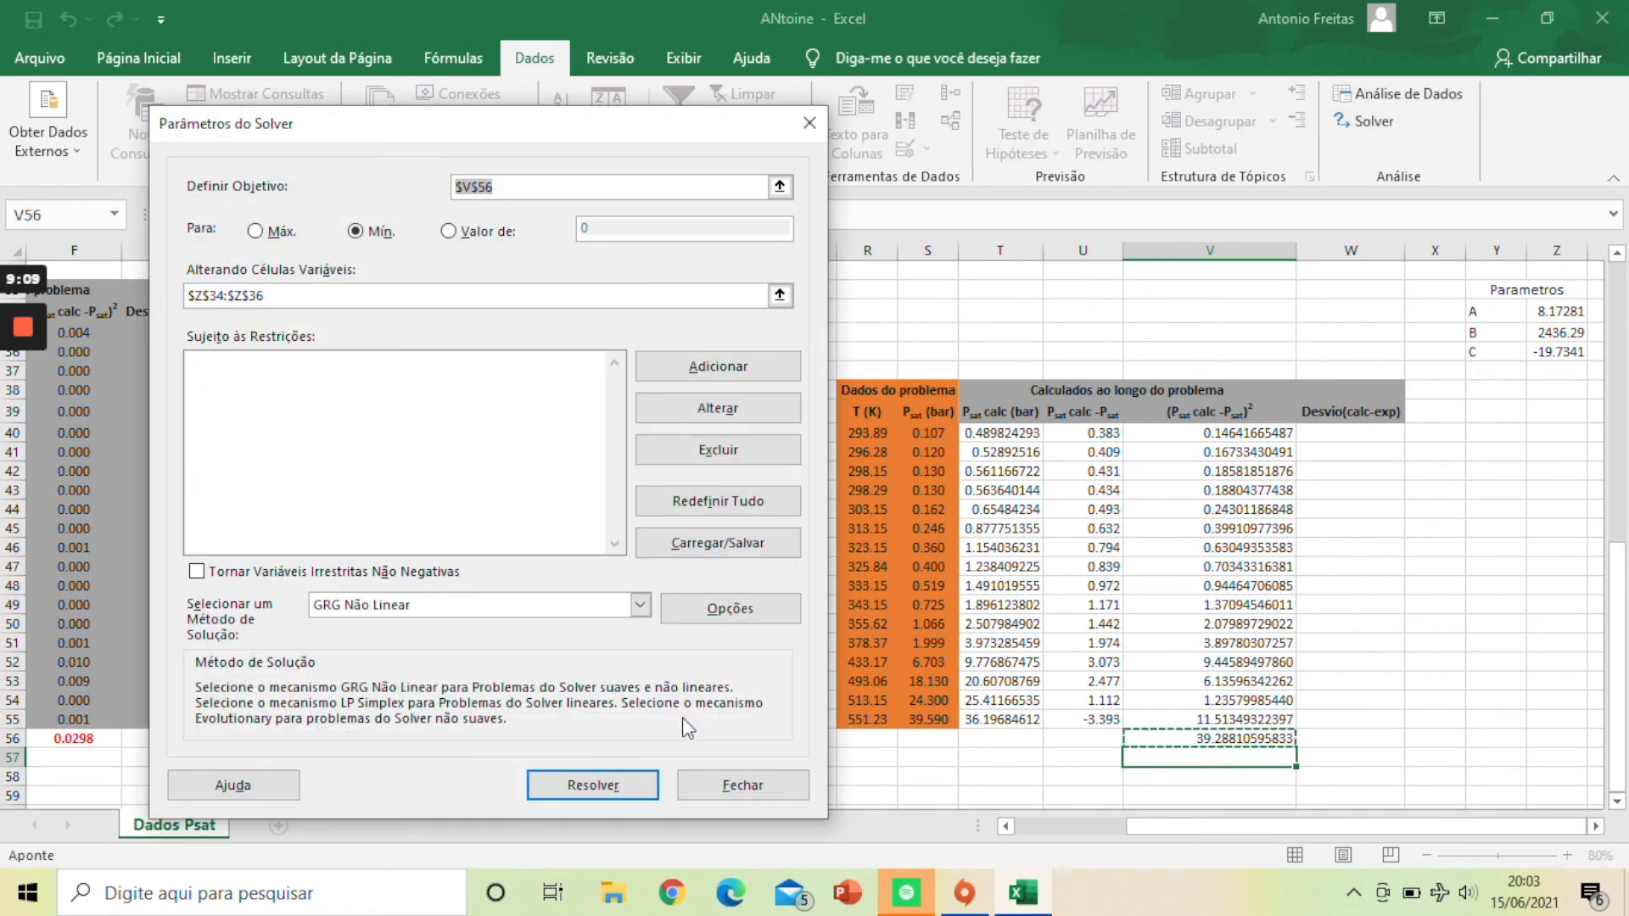
click(593, 785)
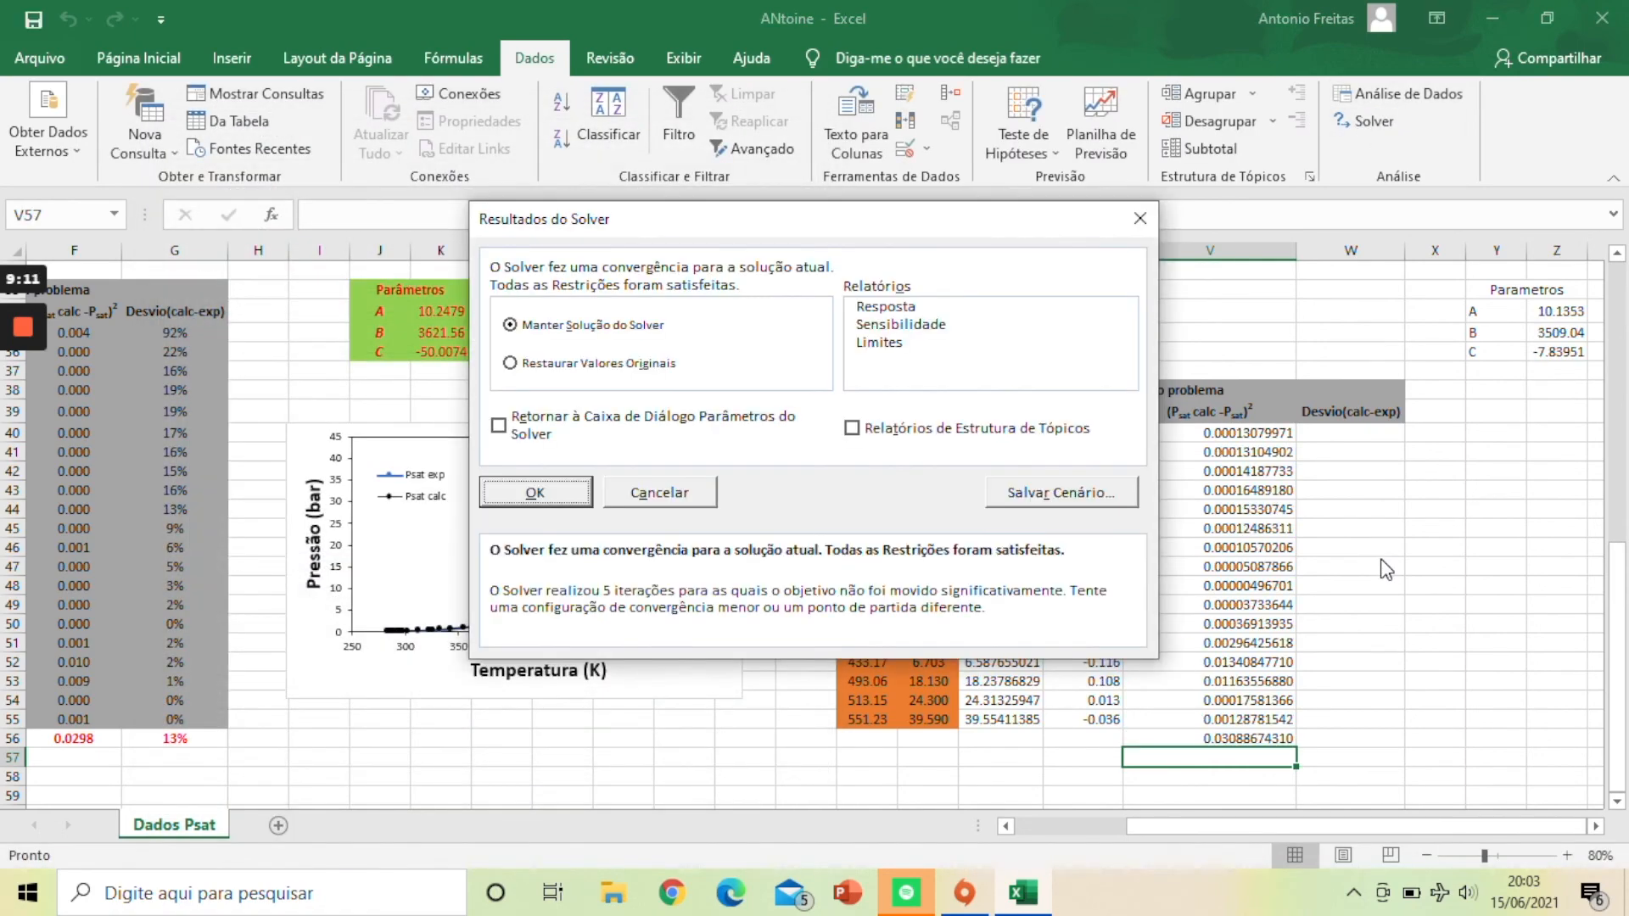
click(556, 499)
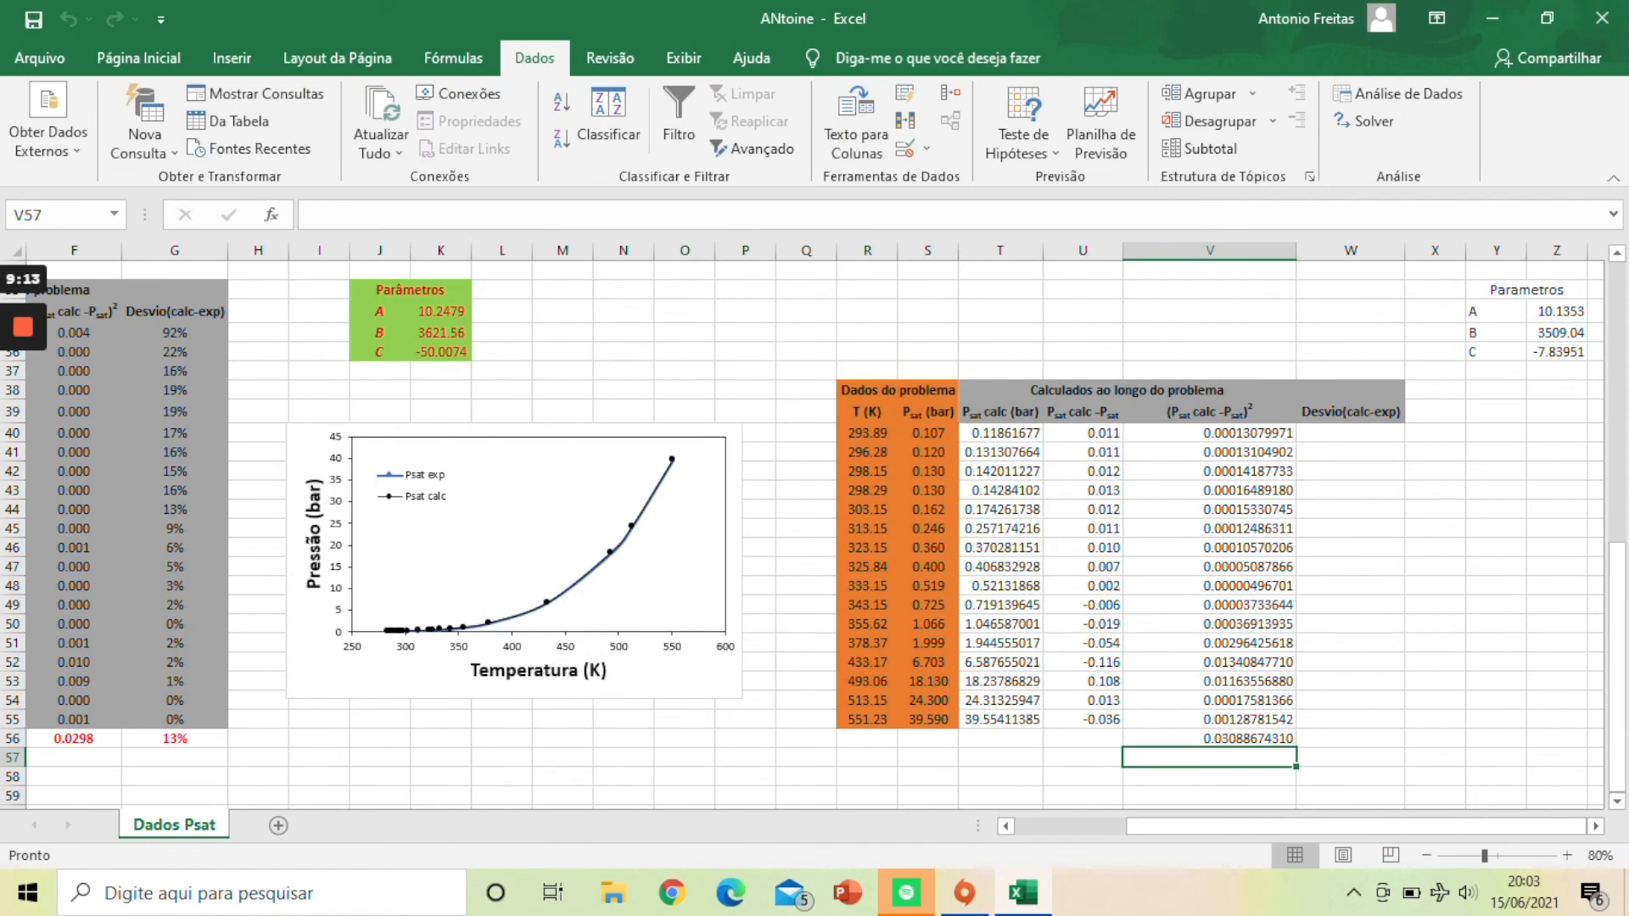
drag(1556, 312, 1556, 352)
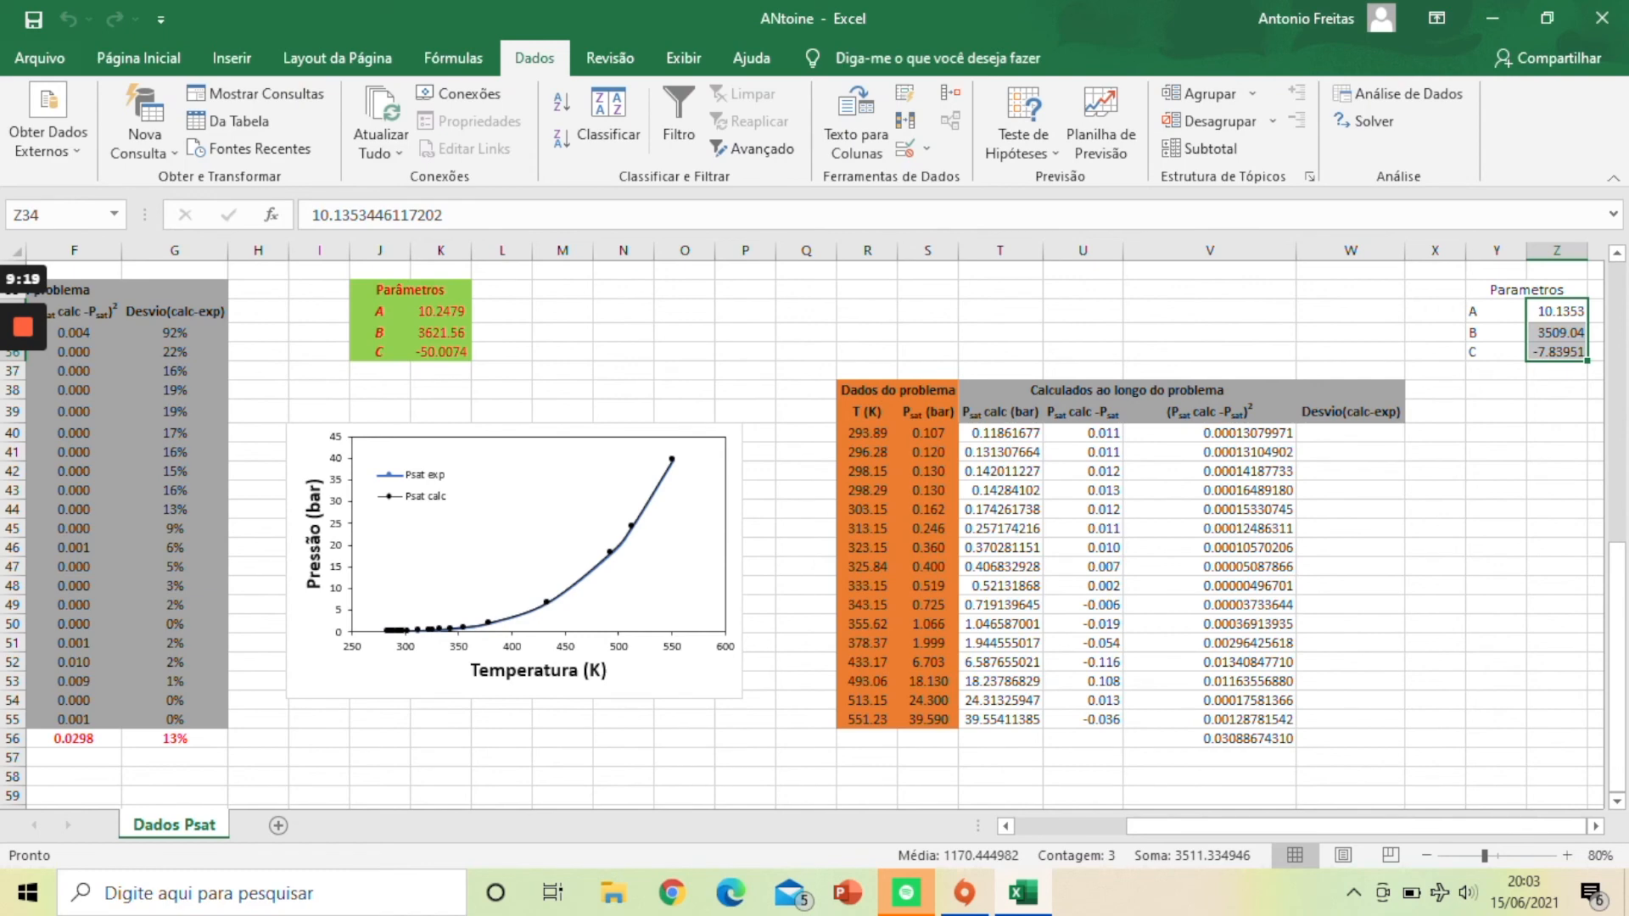
drag(1002, 433, 1002, 701)
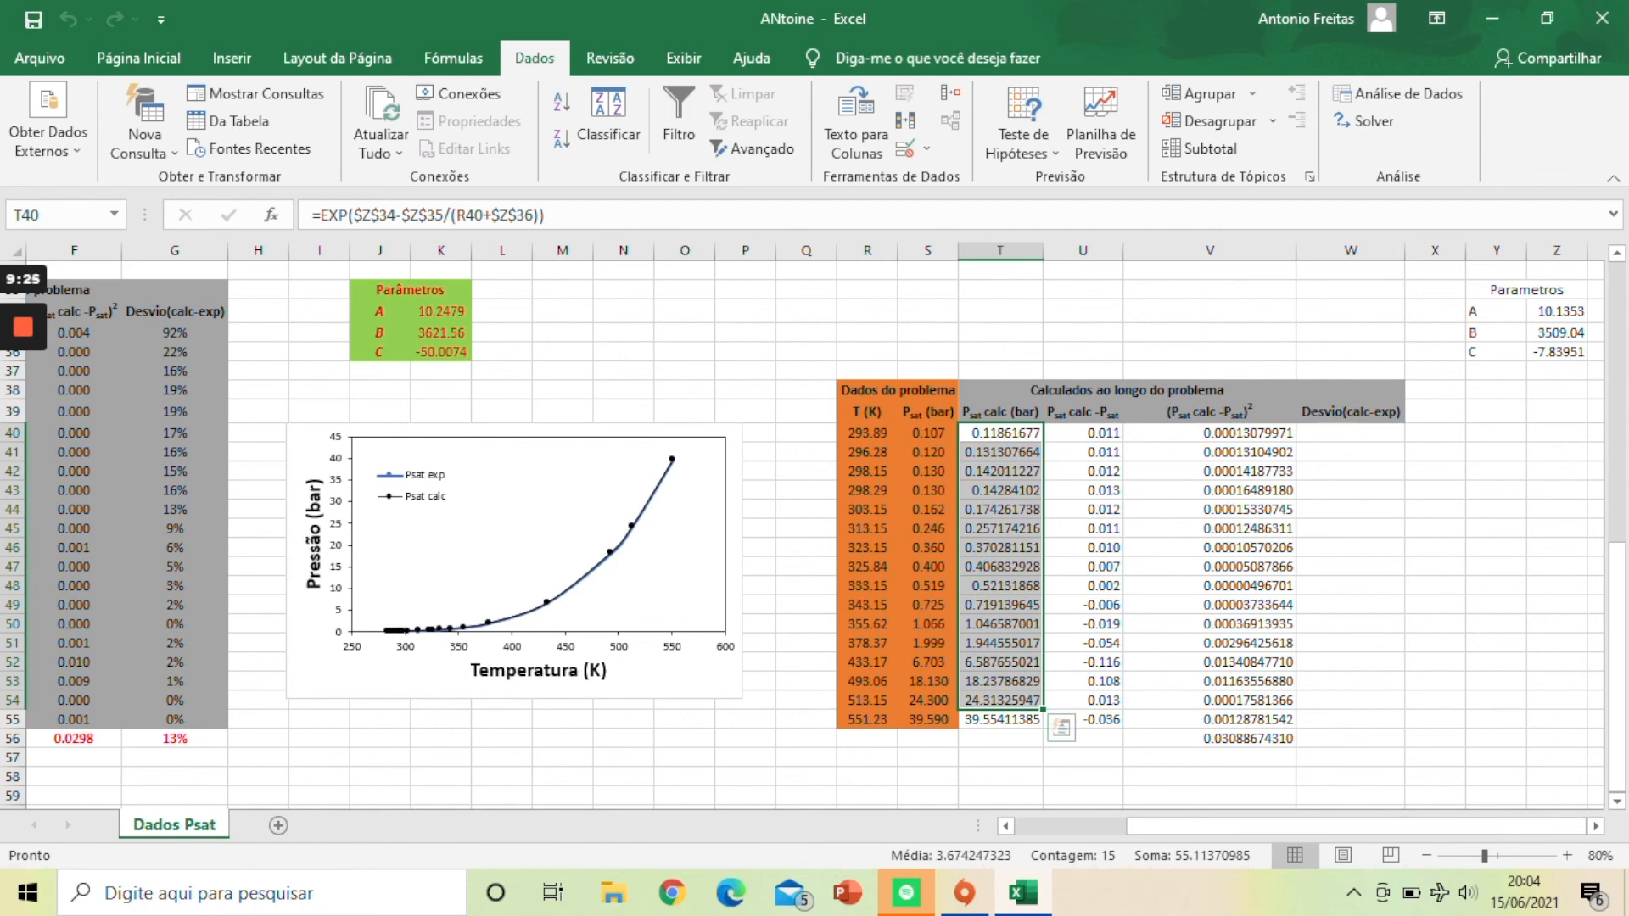
Step: Enter the relative deviation formula =ABS(T40-S40)/S40 in W40
click(1350, 434)
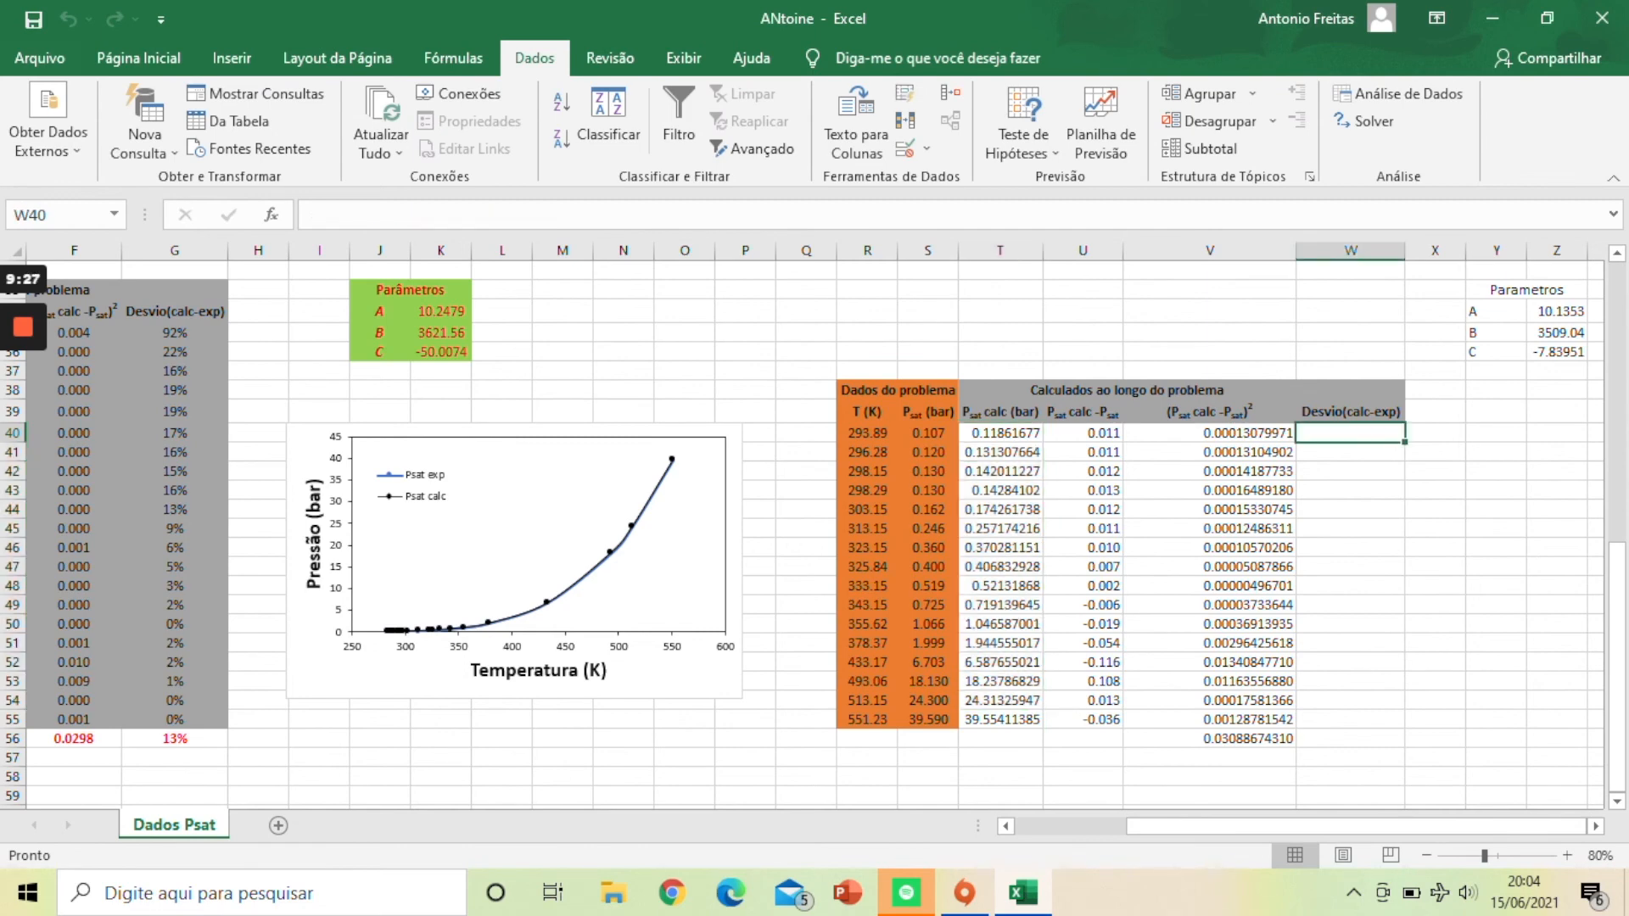
text(=)
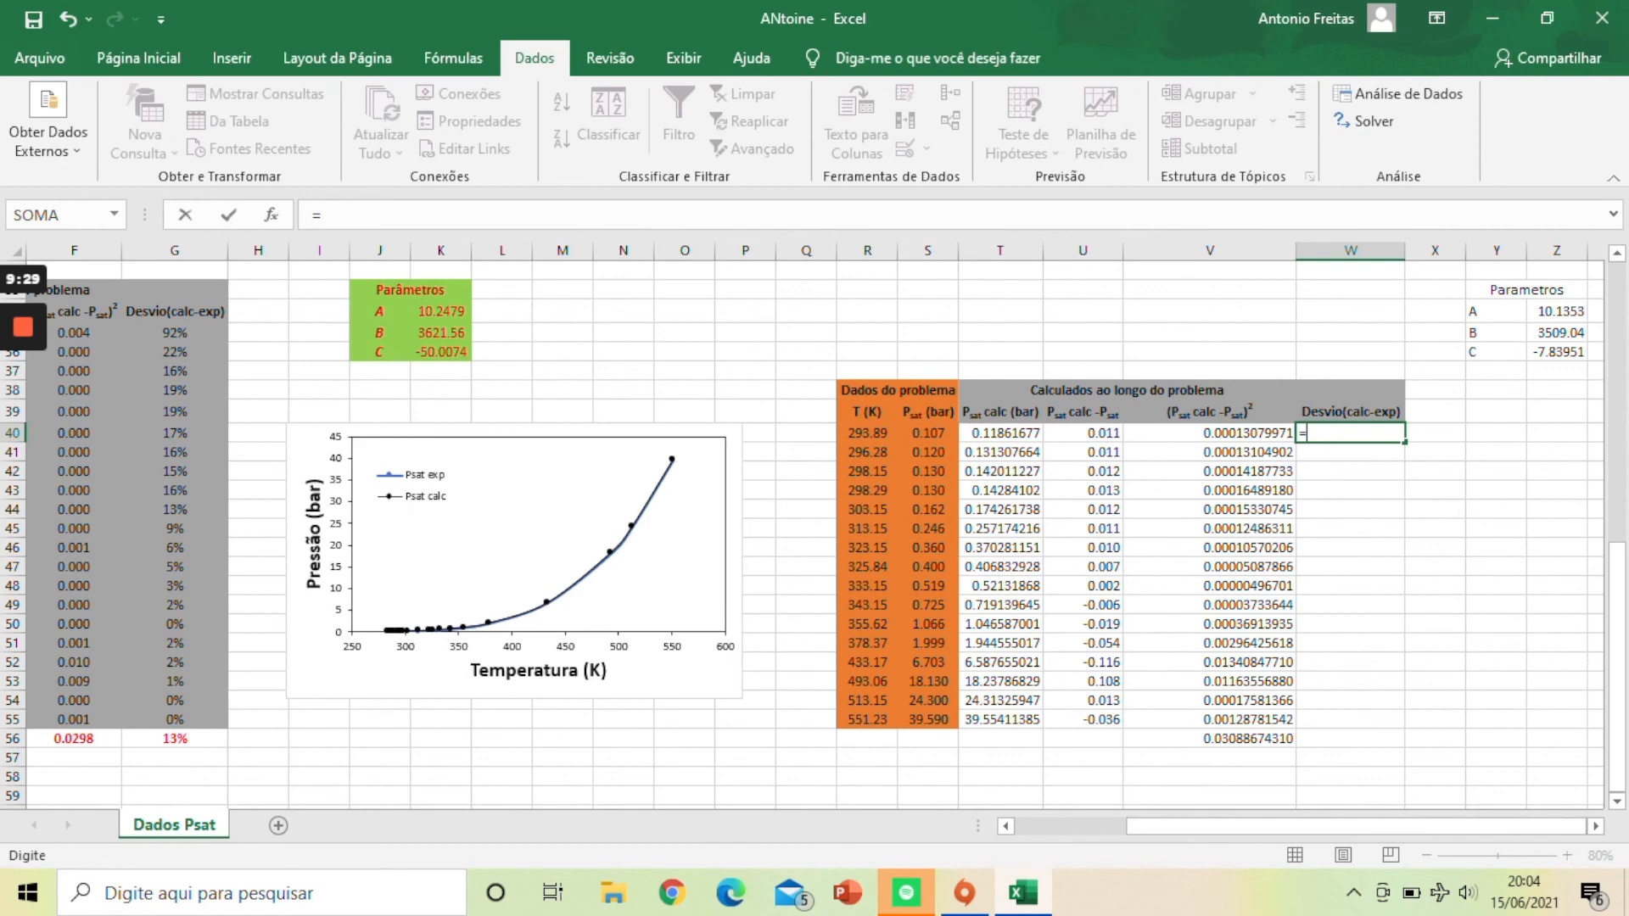
text(abs()
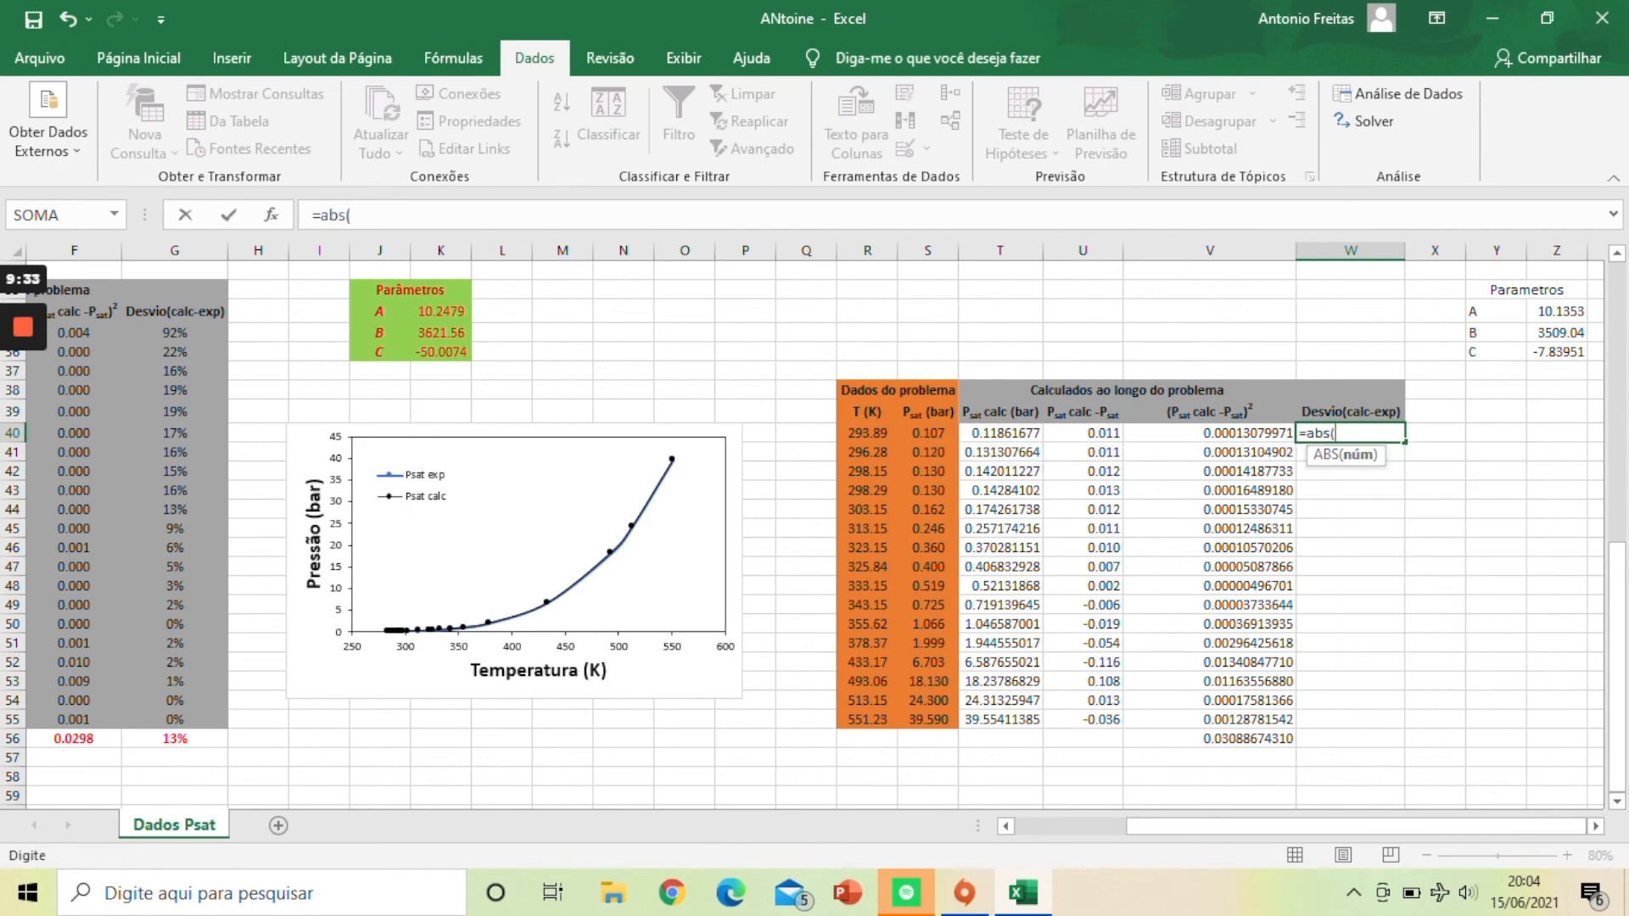
click(1000, 432)
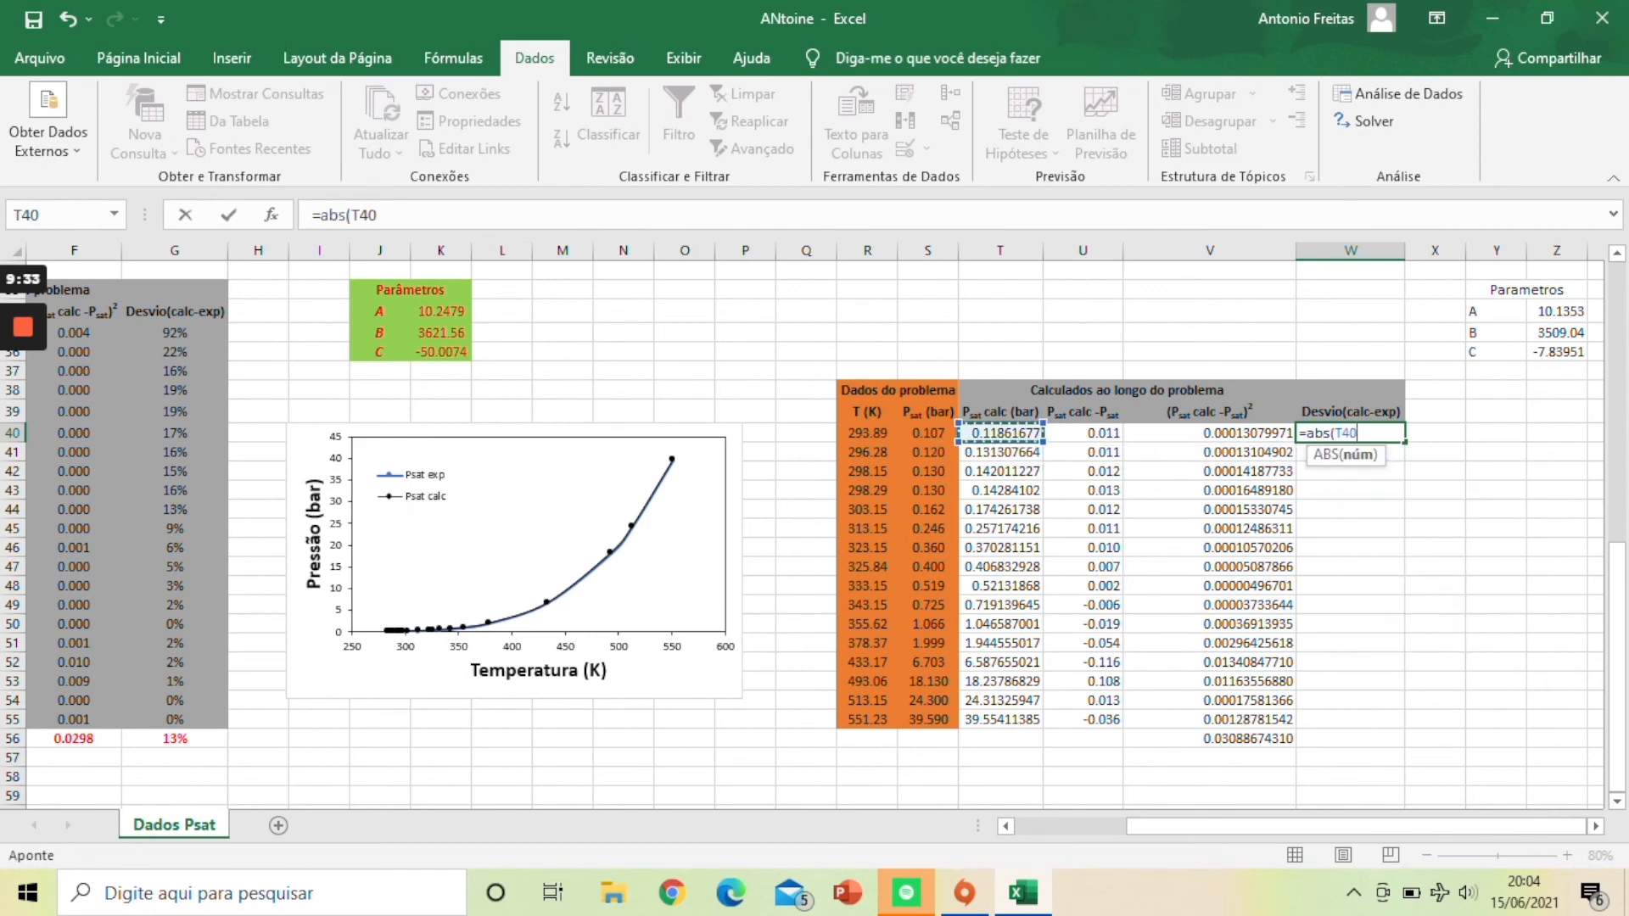
text(-)
click(928, 432)
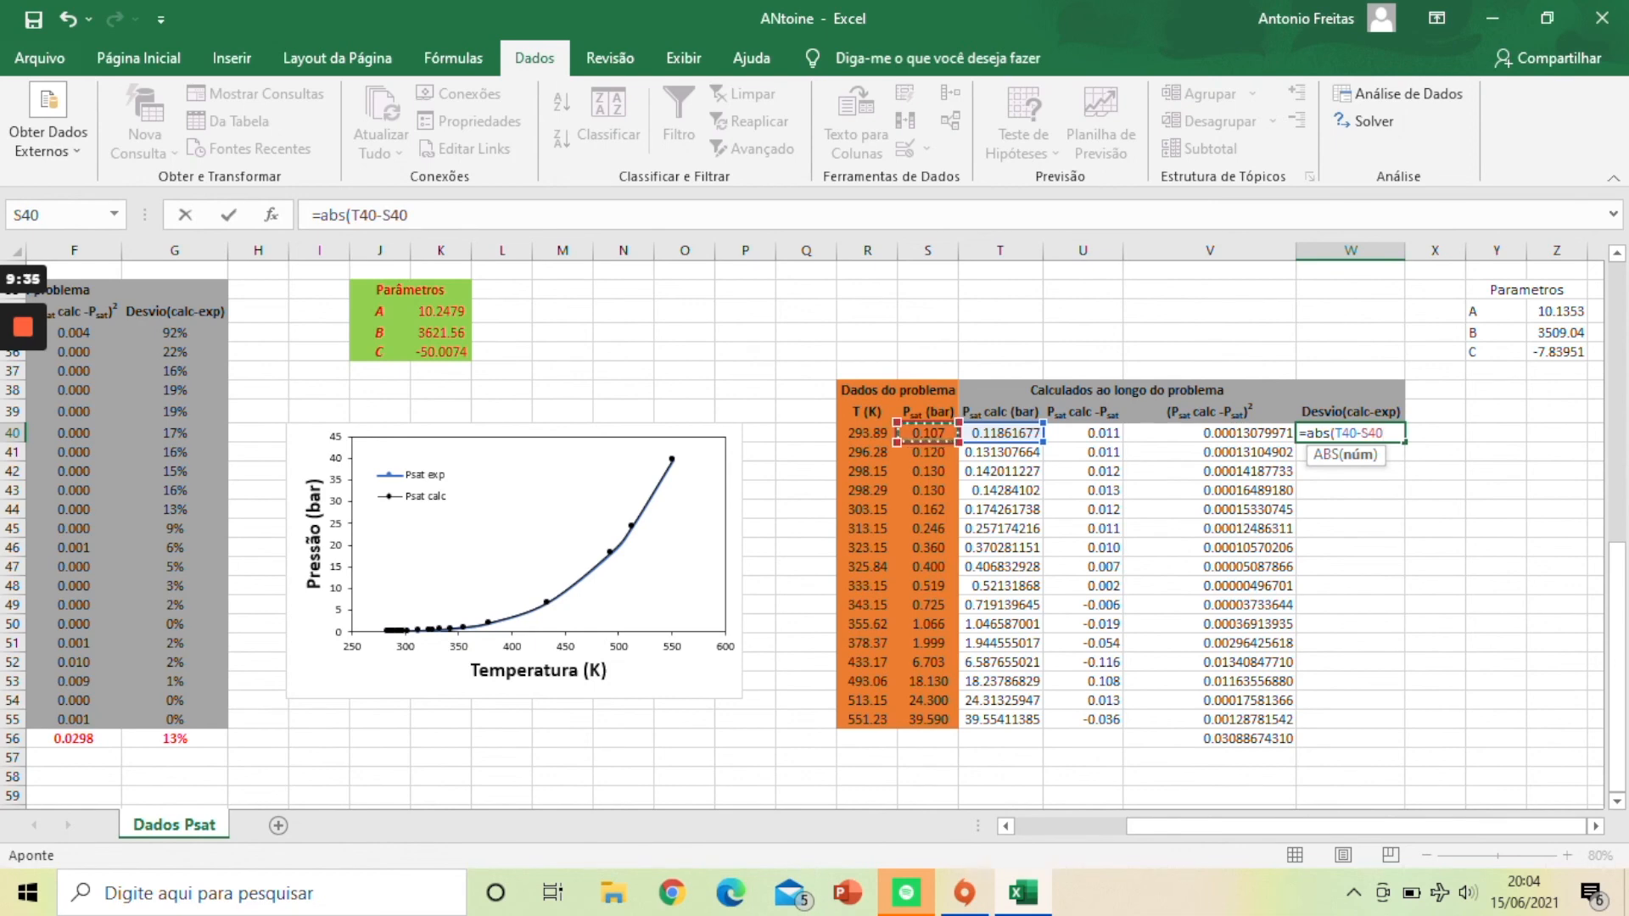
text()/)
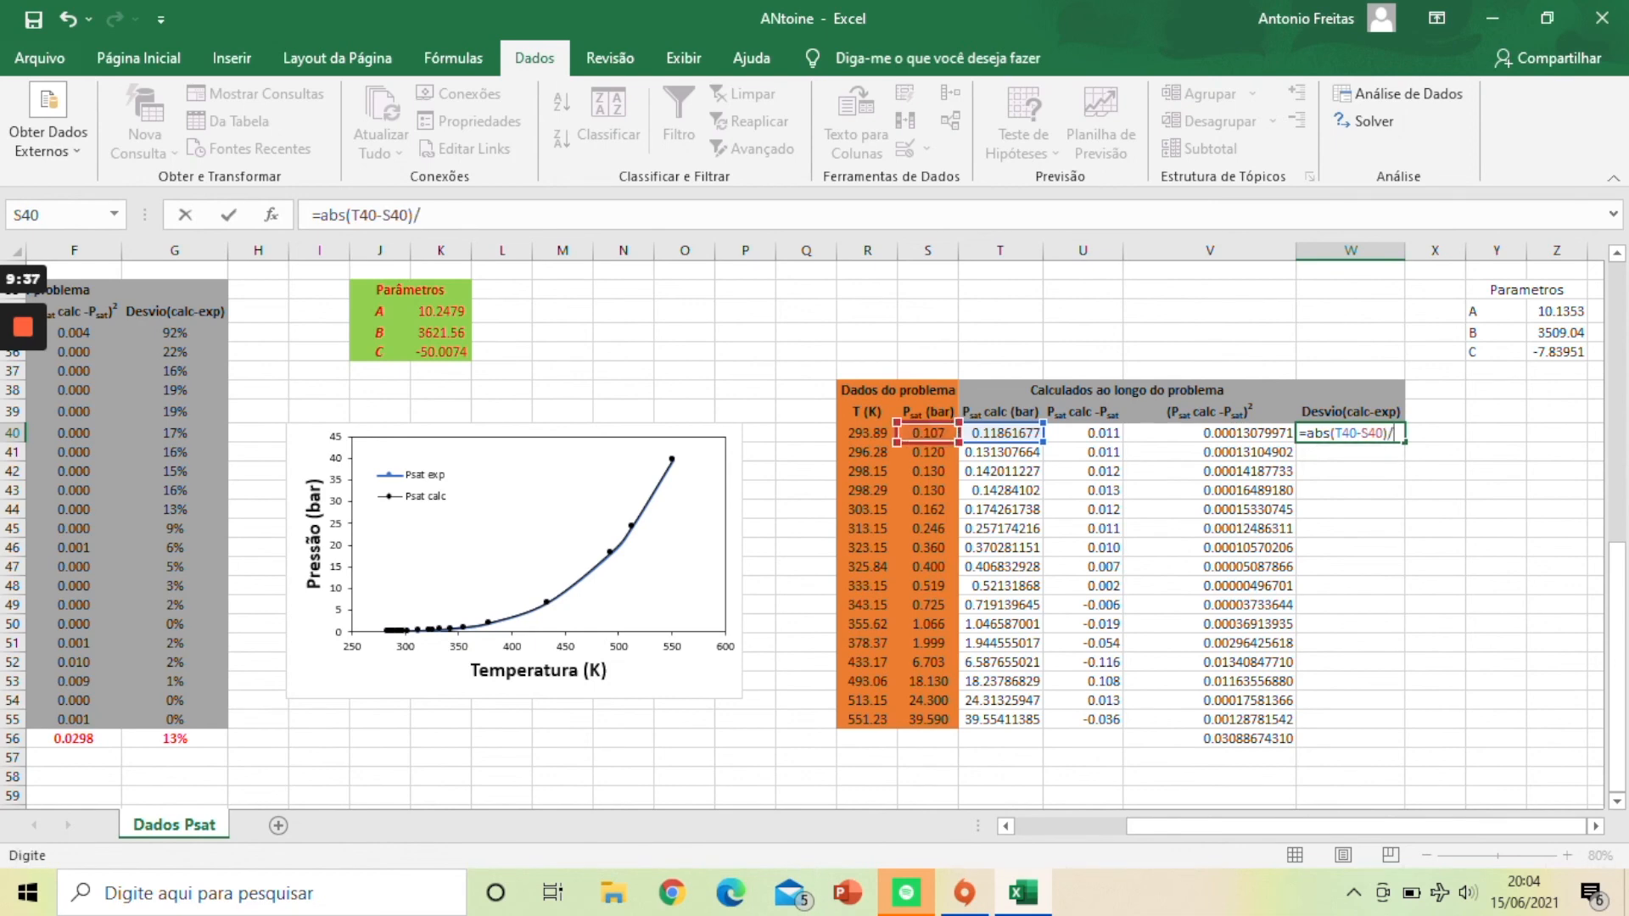
click(929, 433)
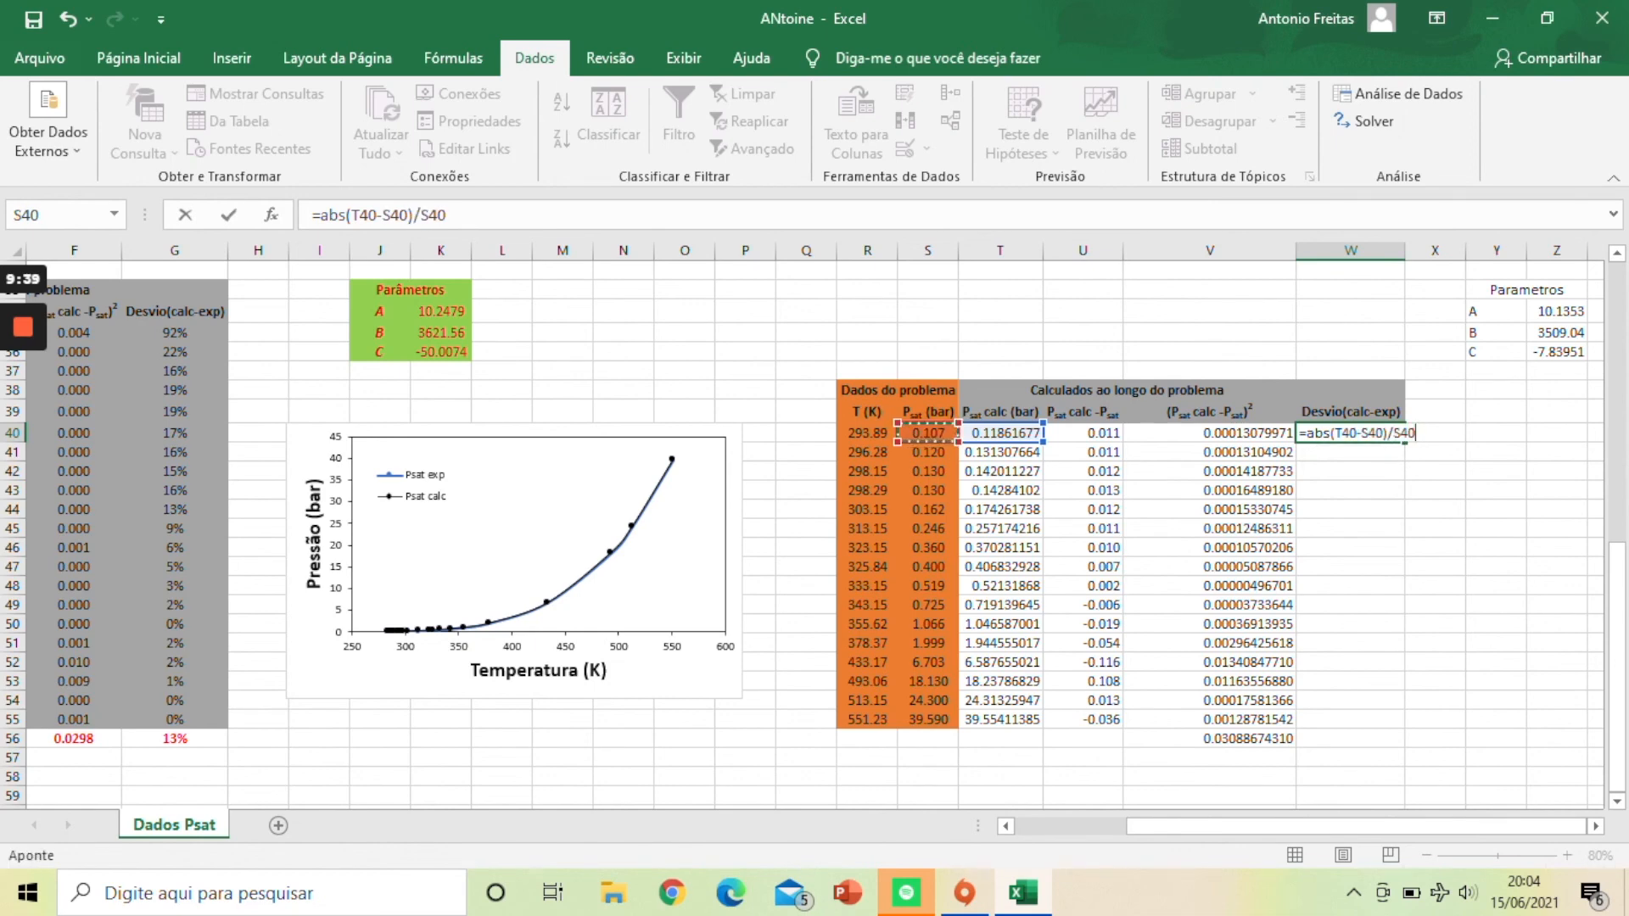
key(Return)
Step: Fill the deviation formula from W40 down to W56 and format the range as percentages
click(1350, 433)
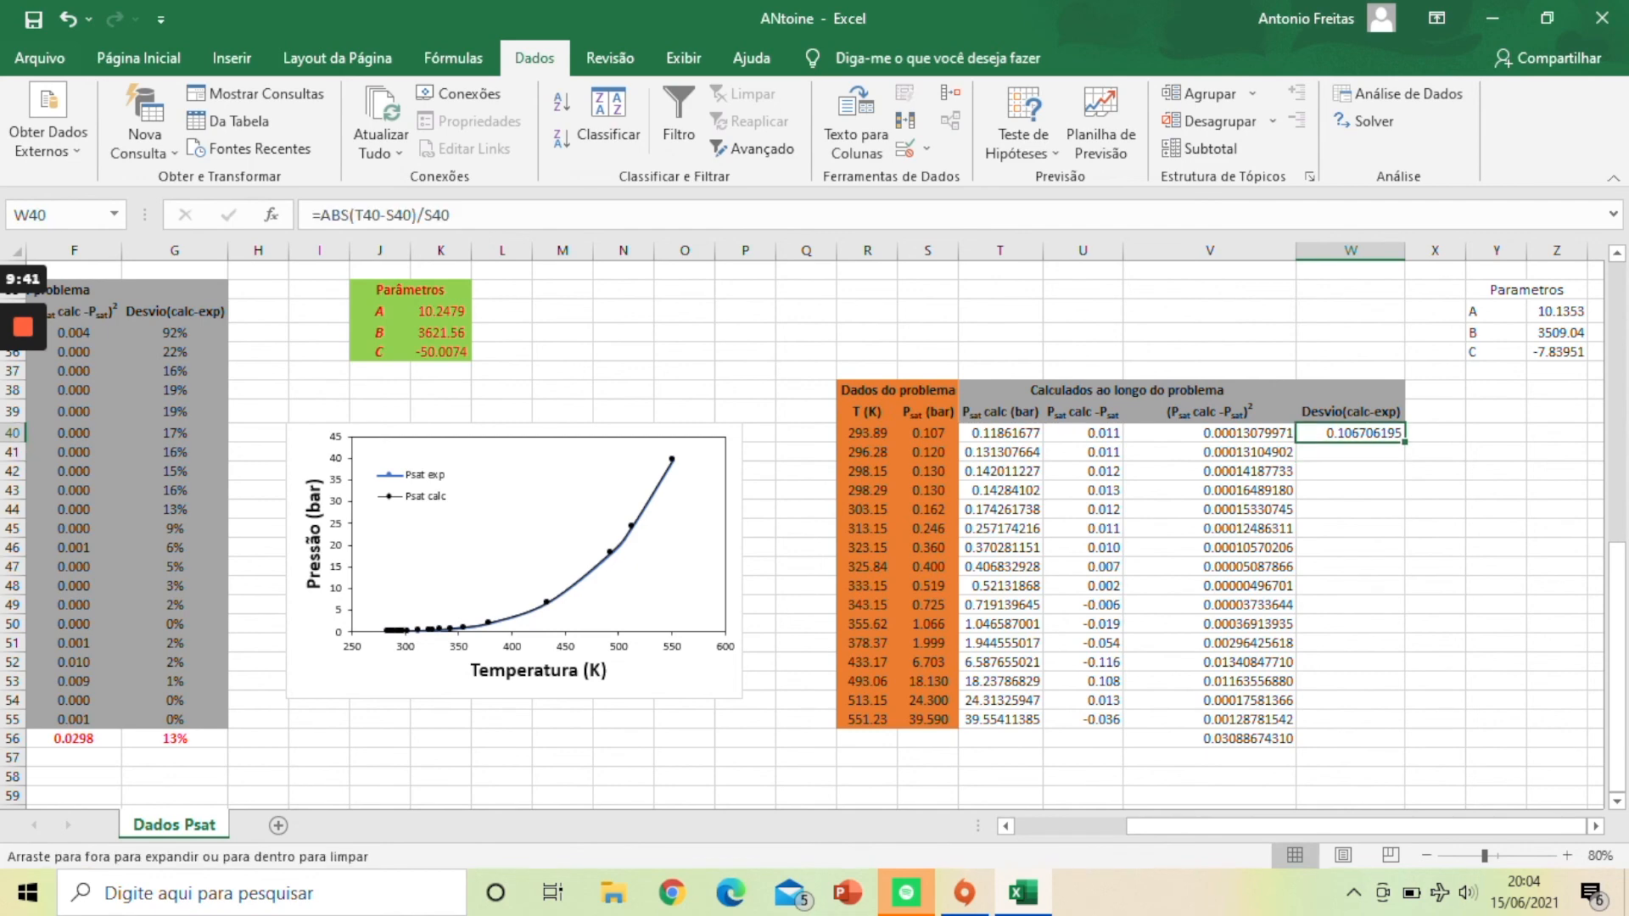
double_click(1405, 442)
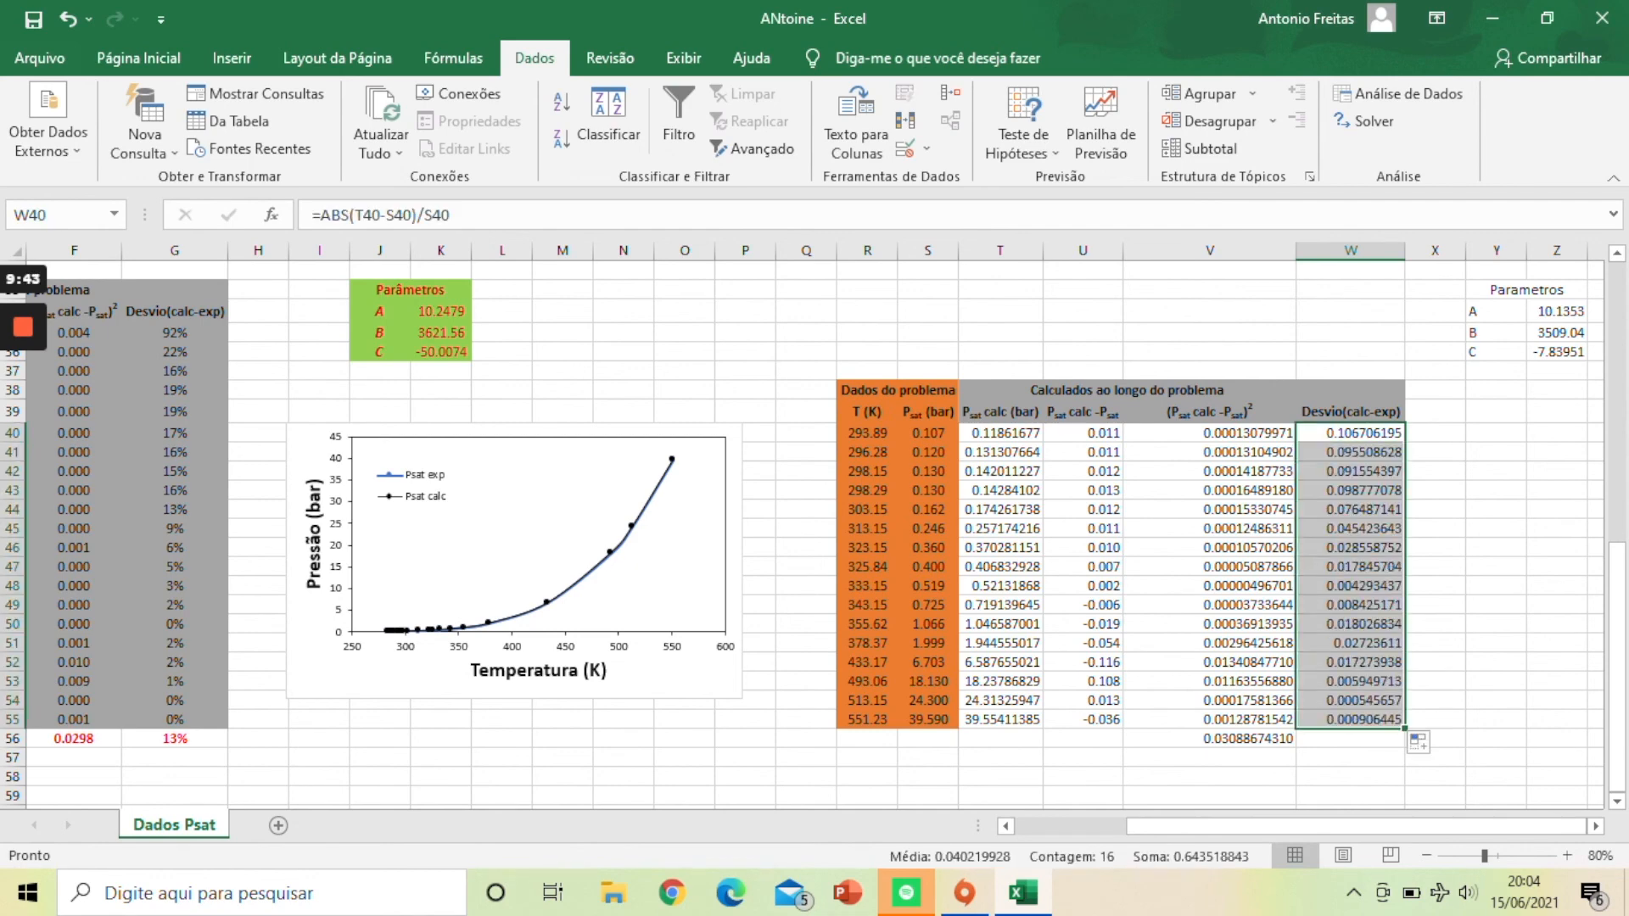
drag(1405, 728, 1405, 746)
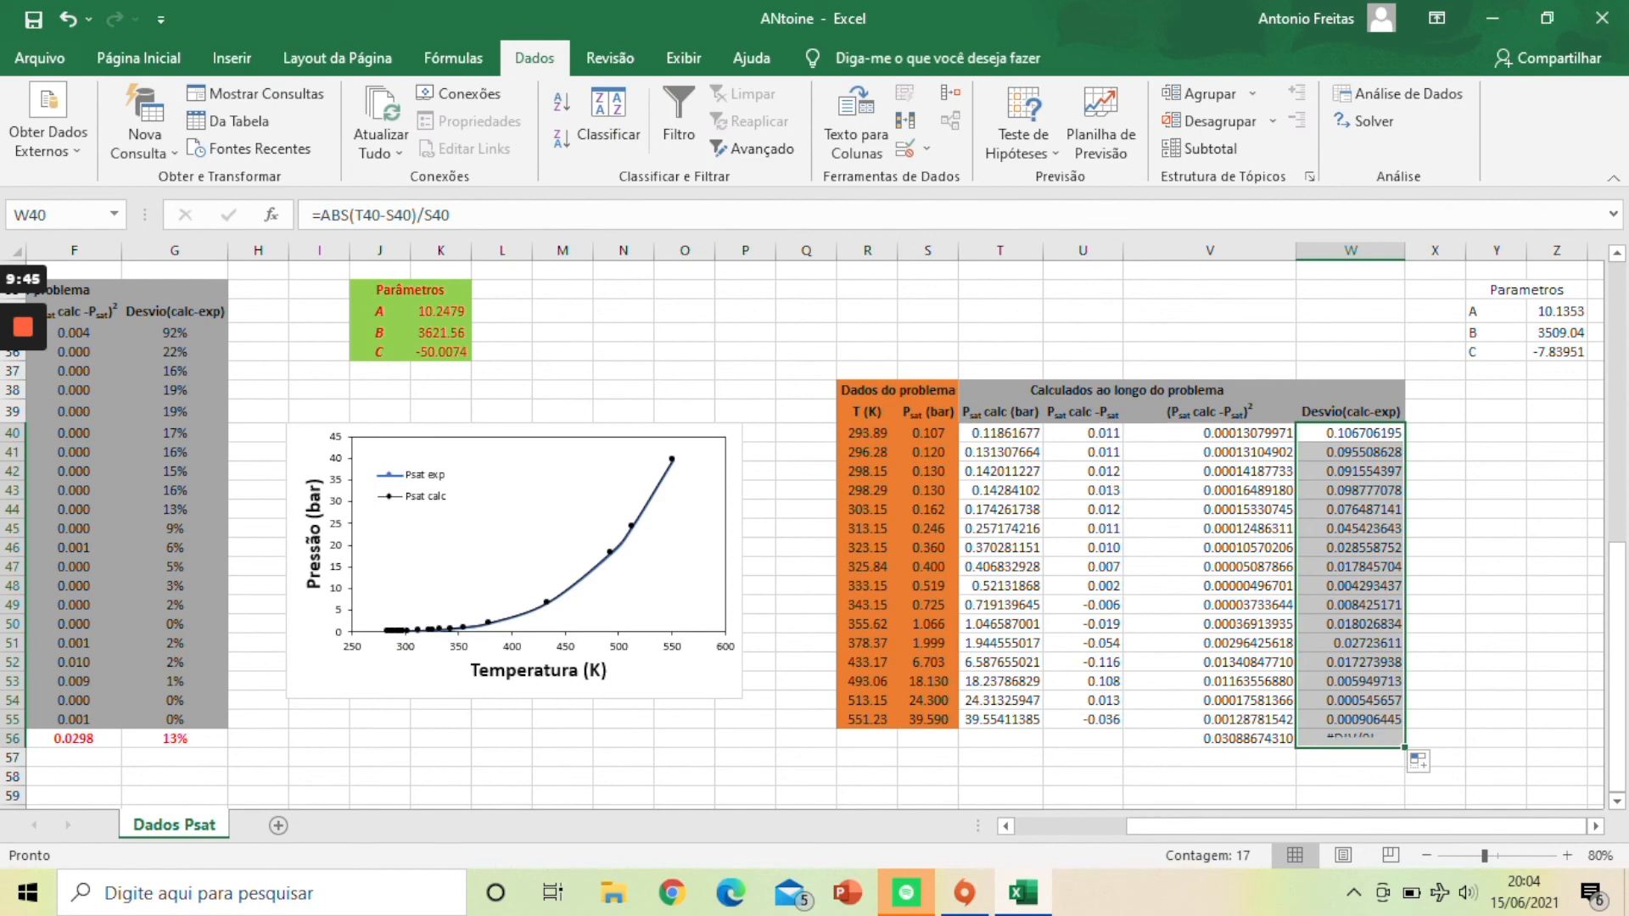
click(172, 60)
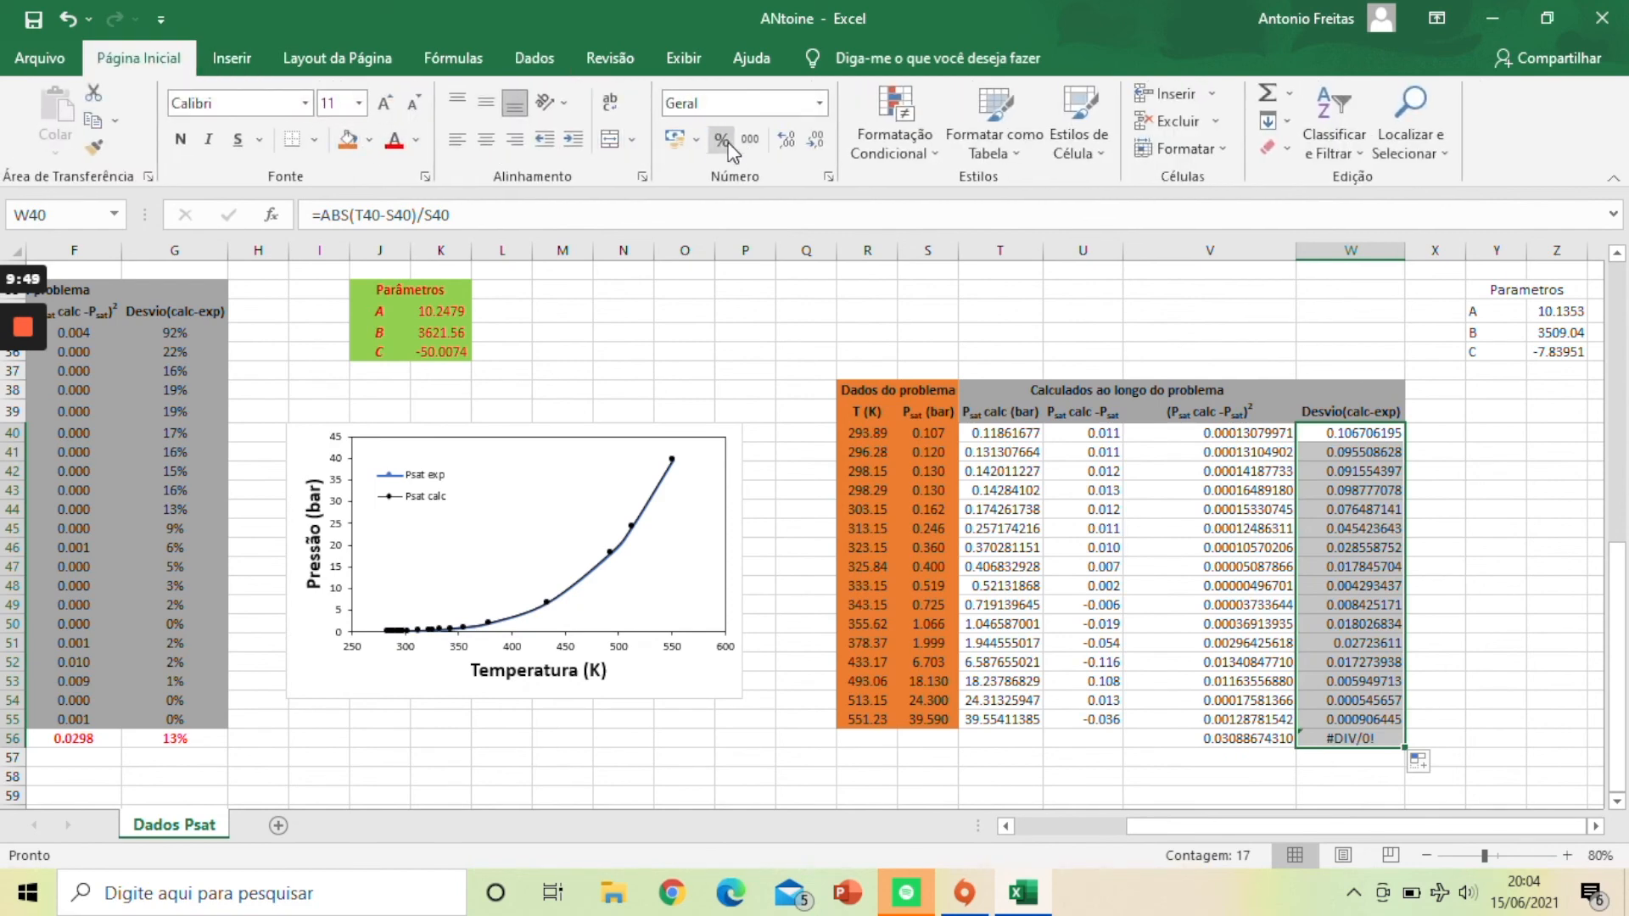
click(722, 140)
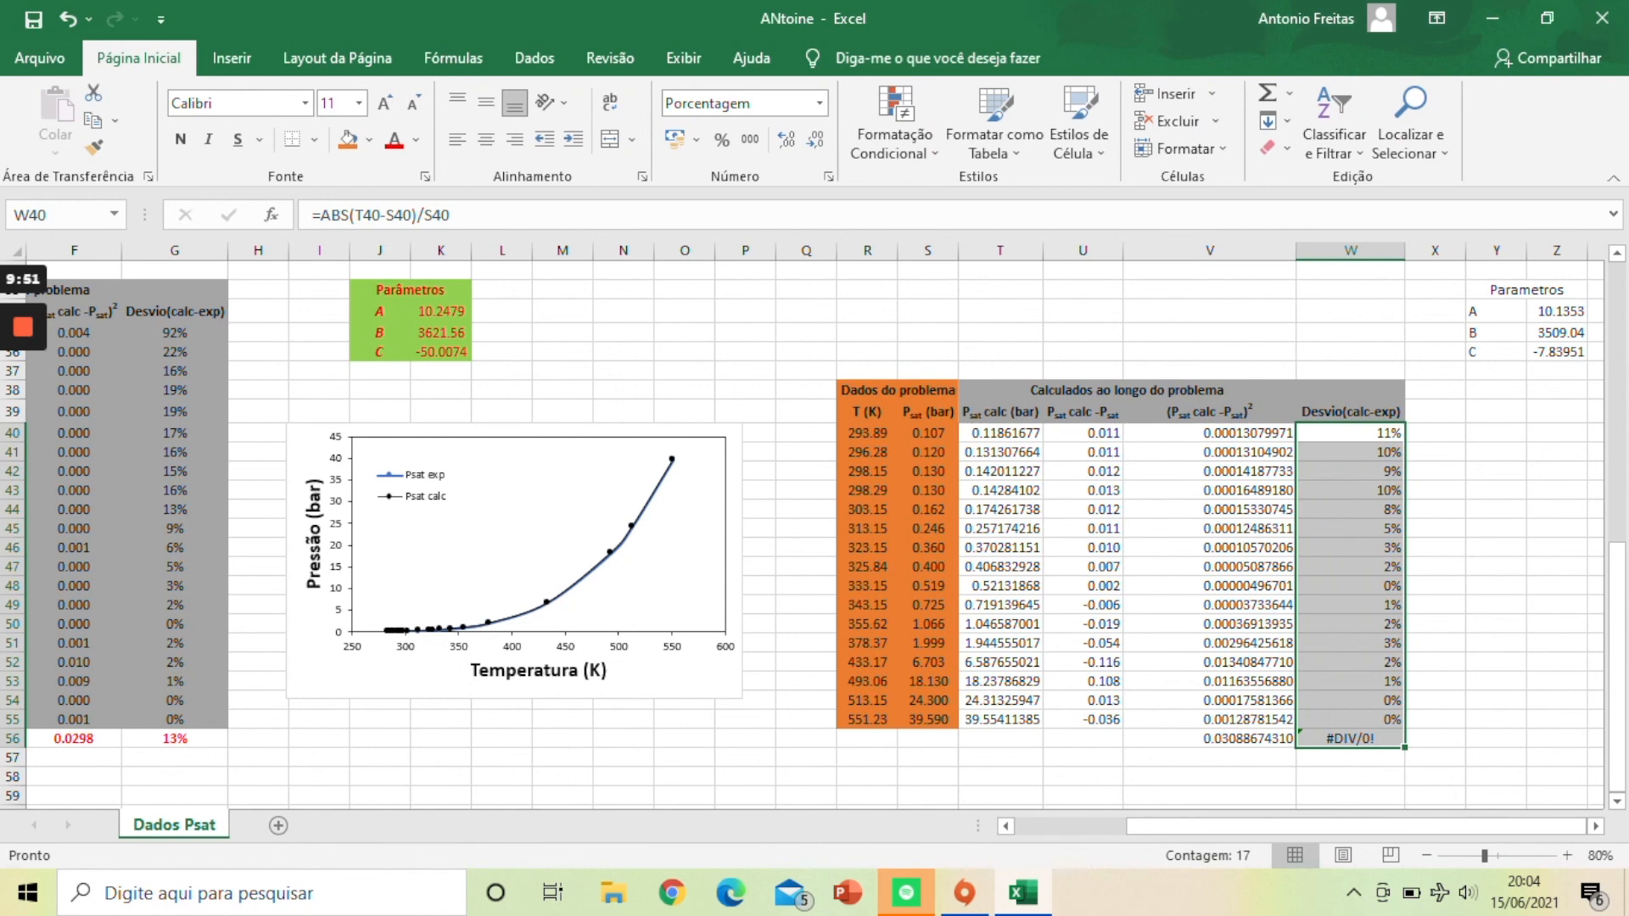
Step: Calculate the average deviation in W56 with =MÉDIA(W40:W55)
click(1350, 739)
text(=)
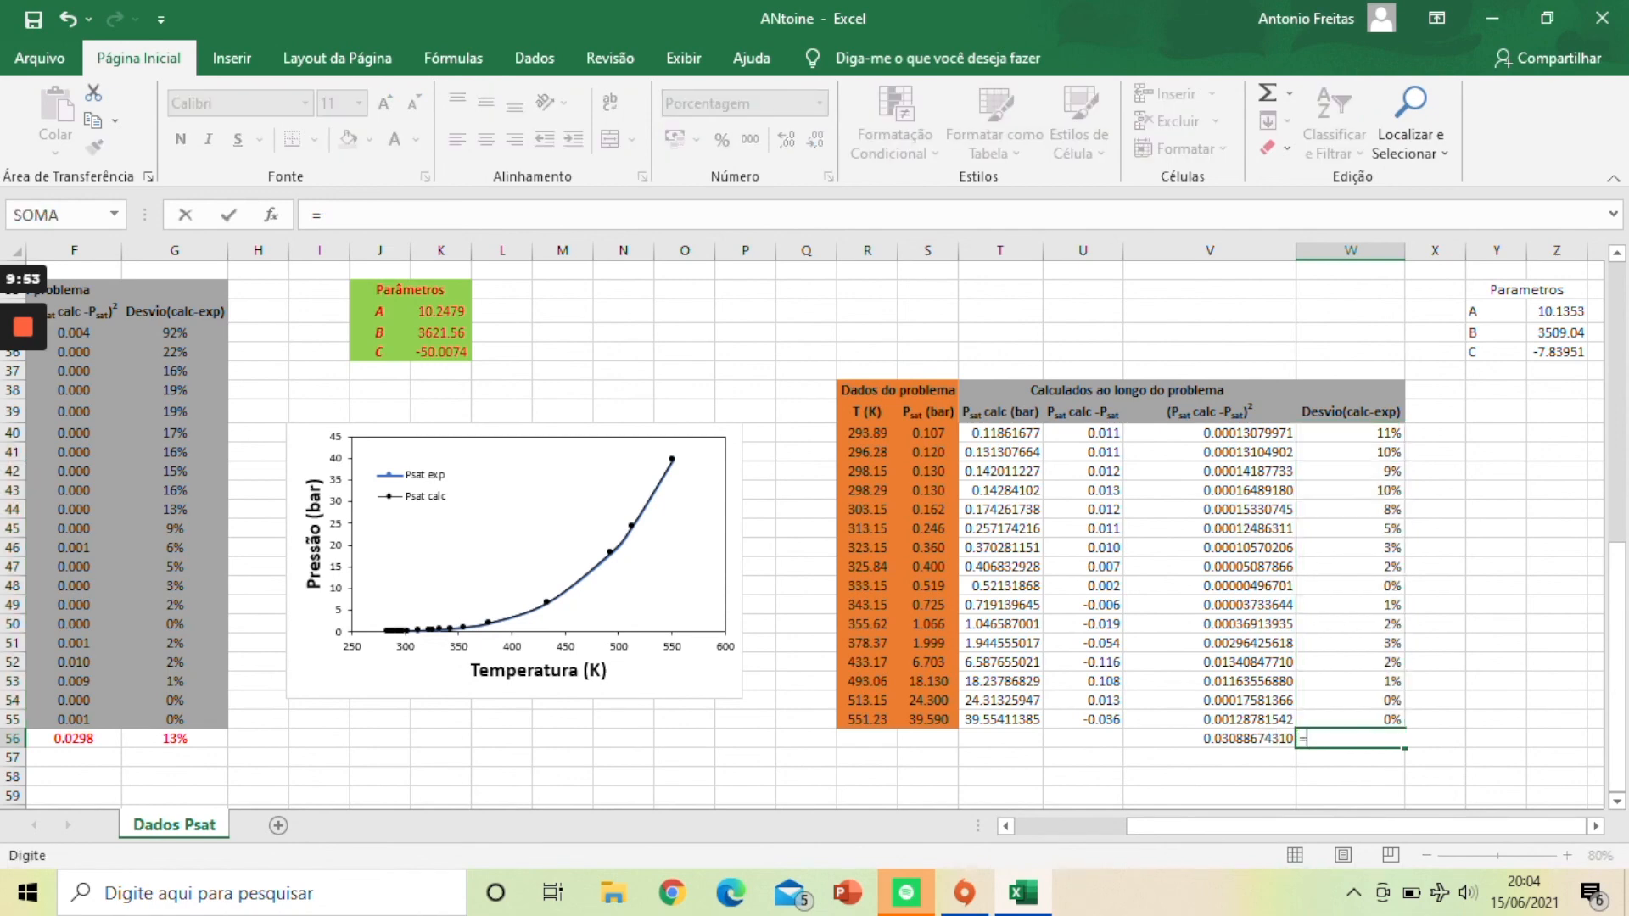
text(média()
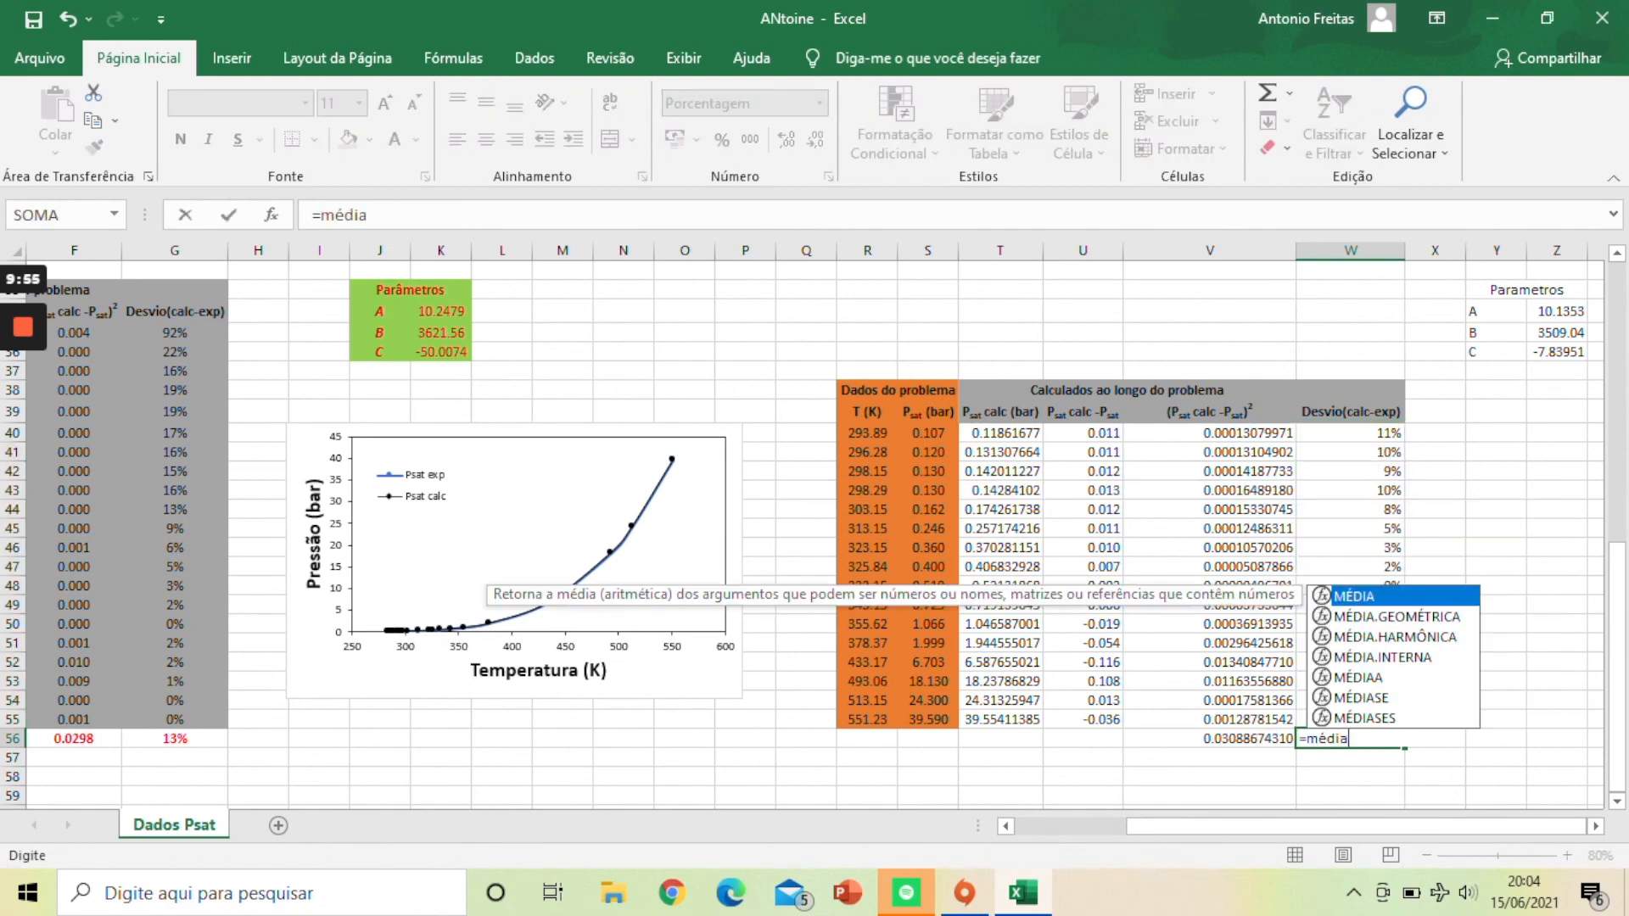
drag(1350, 719, 1350, 429)
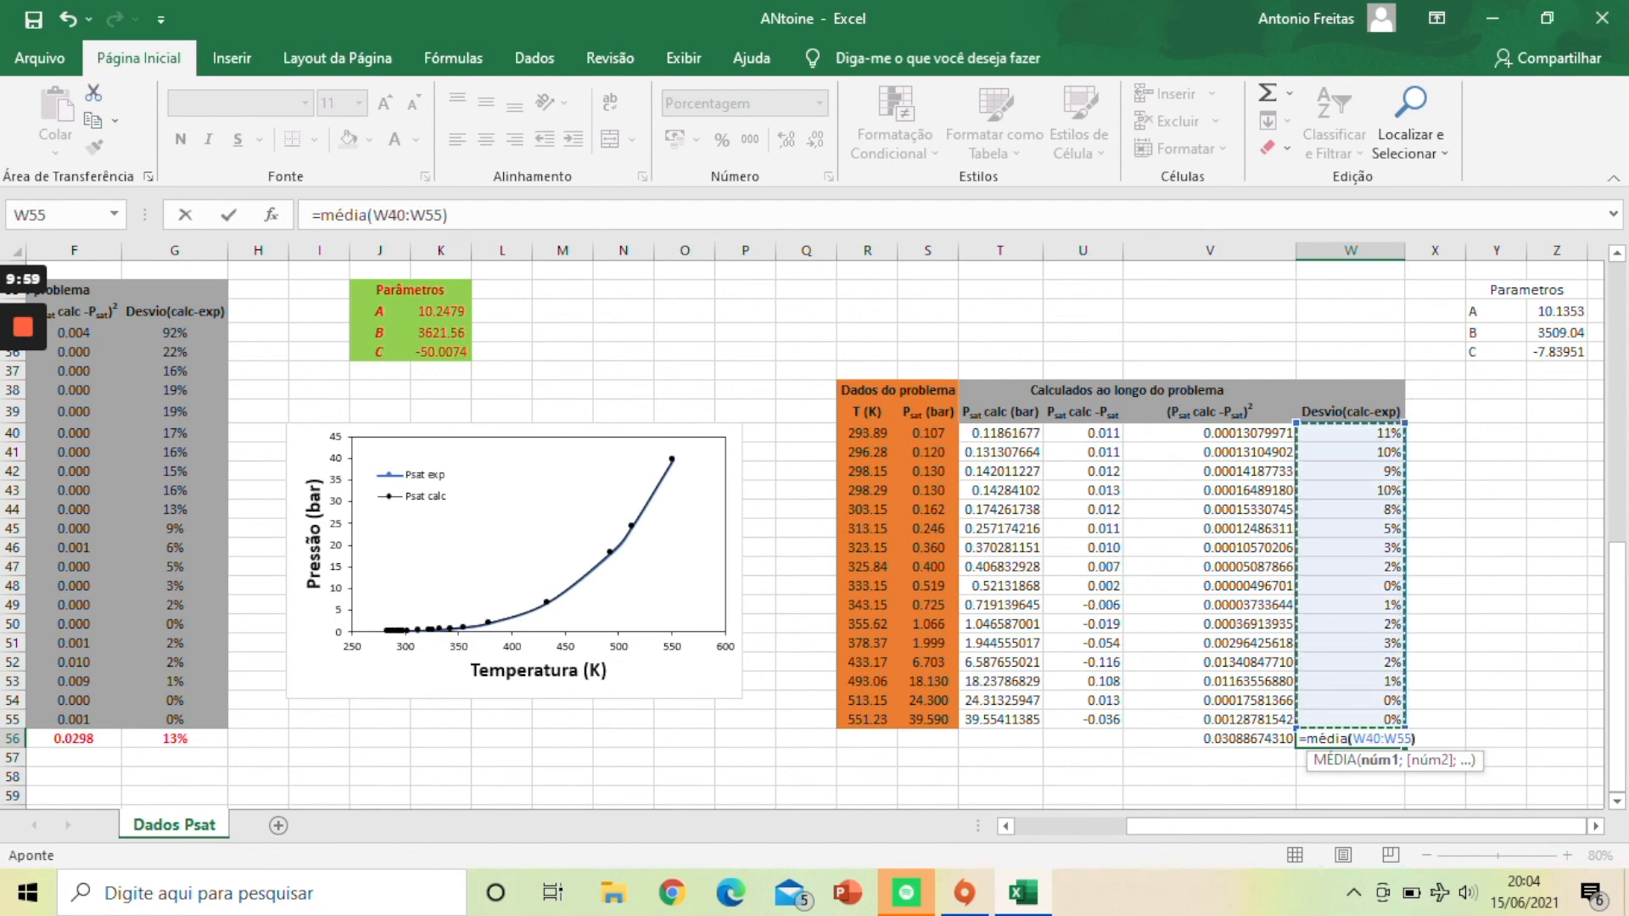
key(Return)
Step: Set the font colour of F56:W56 to red, and select the parameter block Y34:Z37
drag(74, 739, 1351, 739)
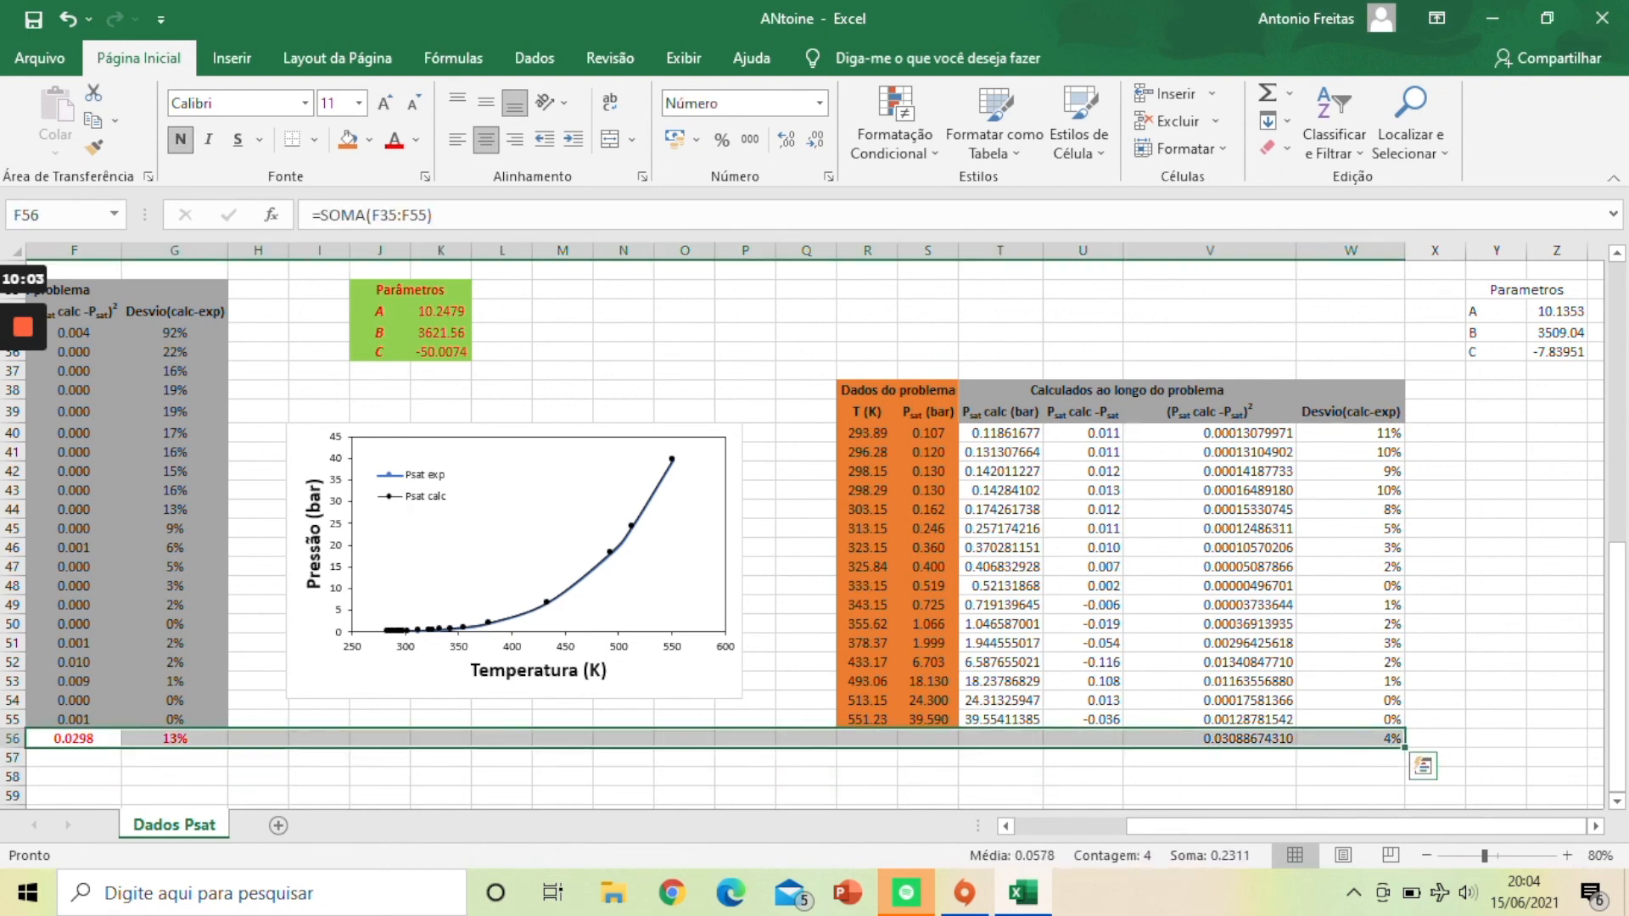
click(394, 140)
click(1209, 777)
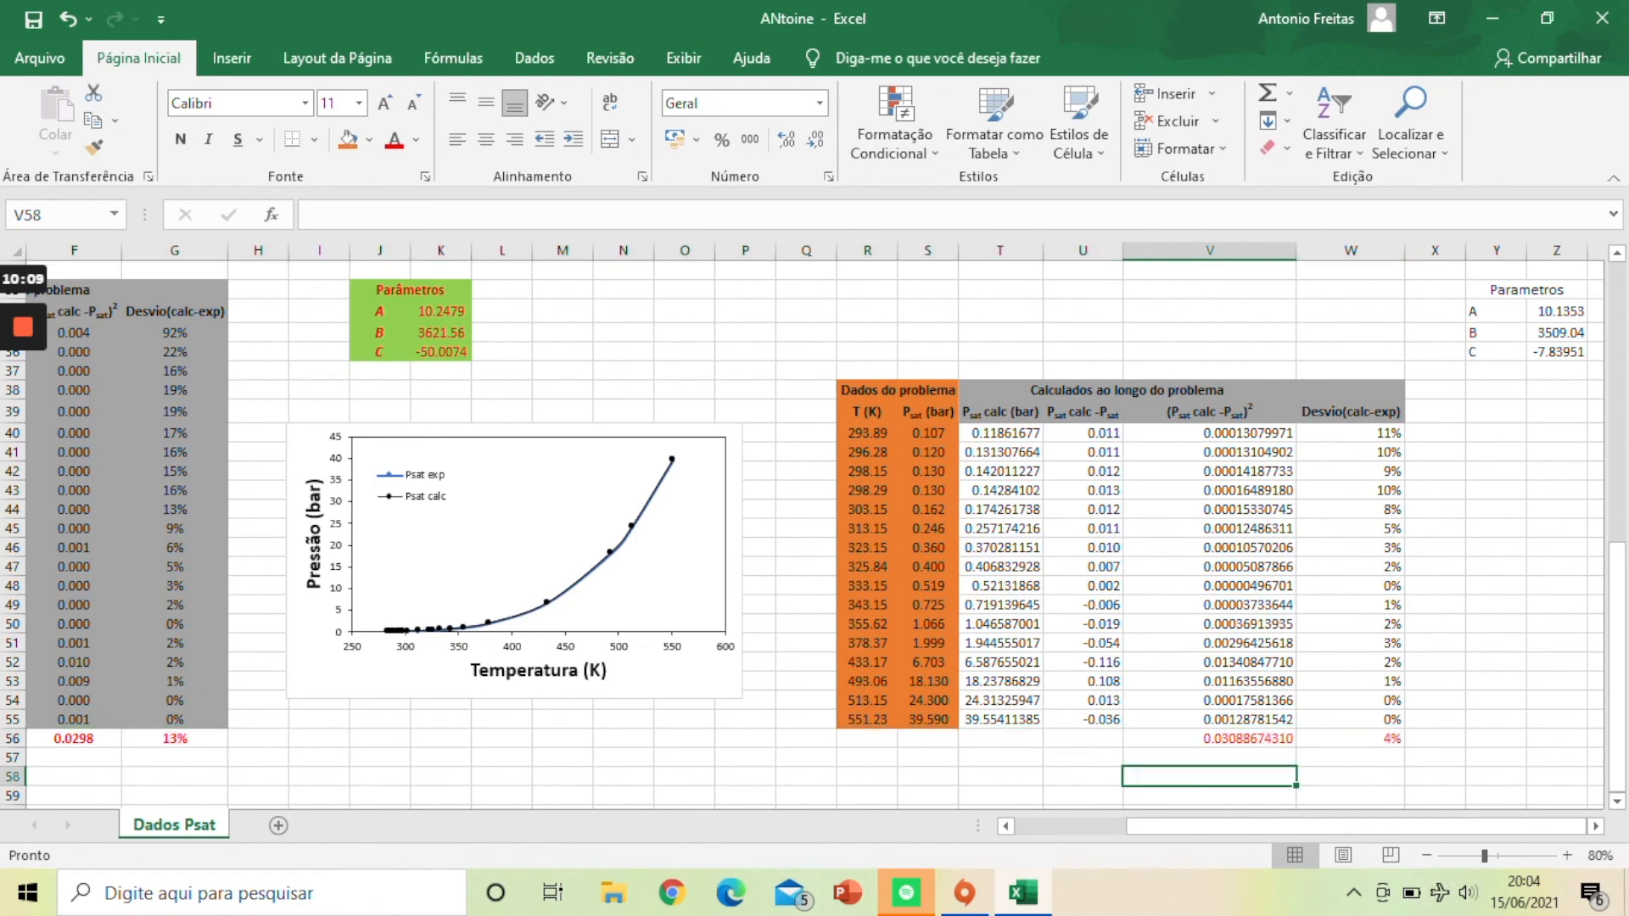
drag(1480, 311, 1557, 371)
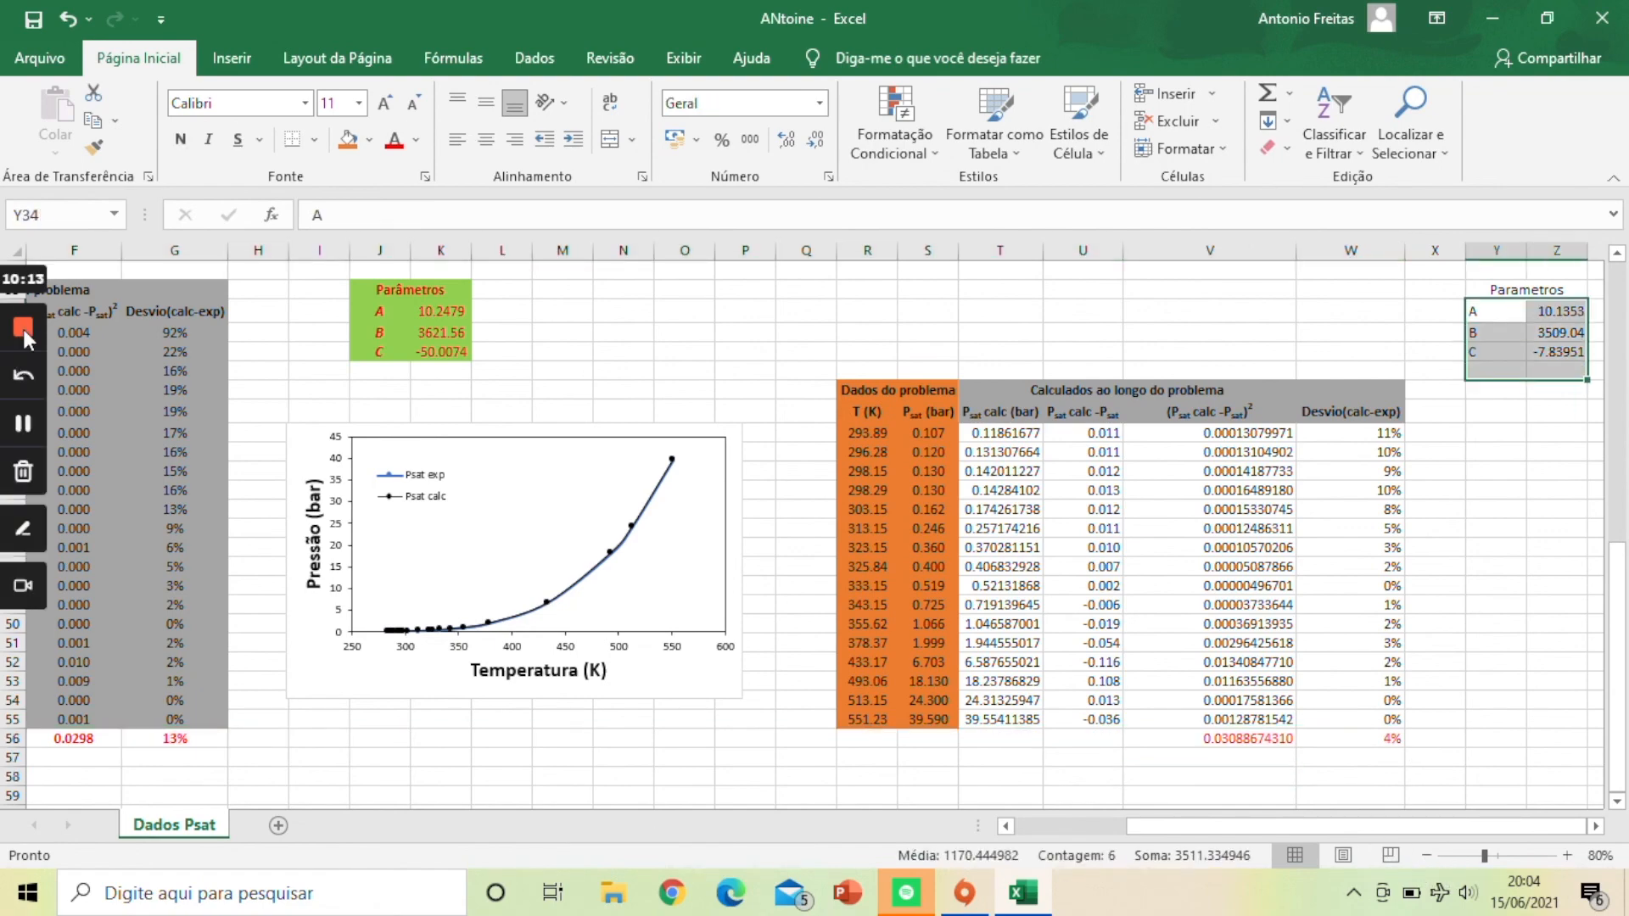